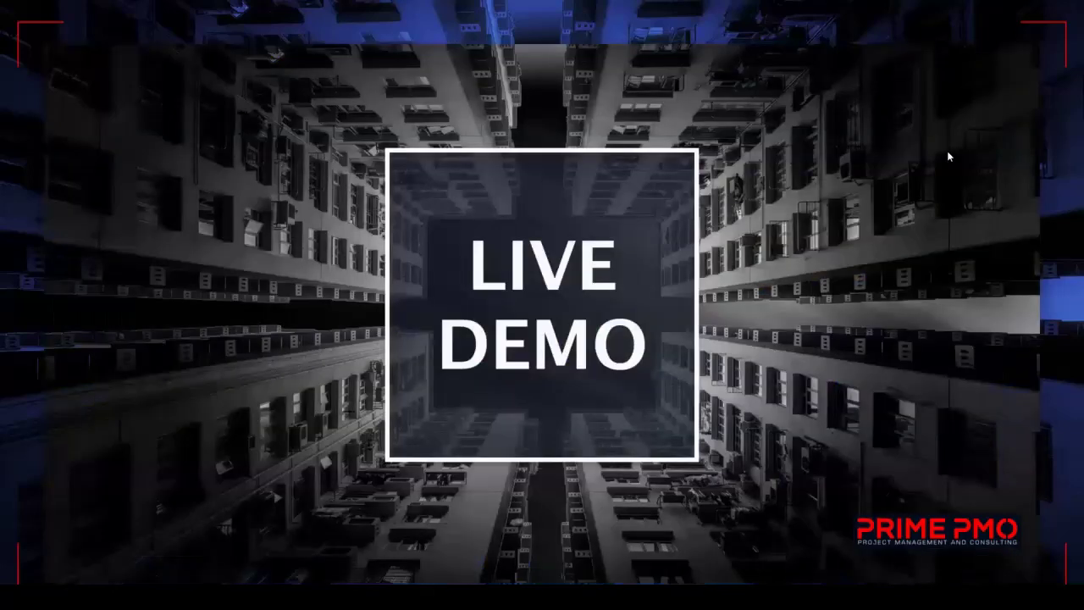
- Switch to the Powerproject bar chart of the 2 Storey Housing Project and slightly adjust the pane widths beside the task table
key(super)
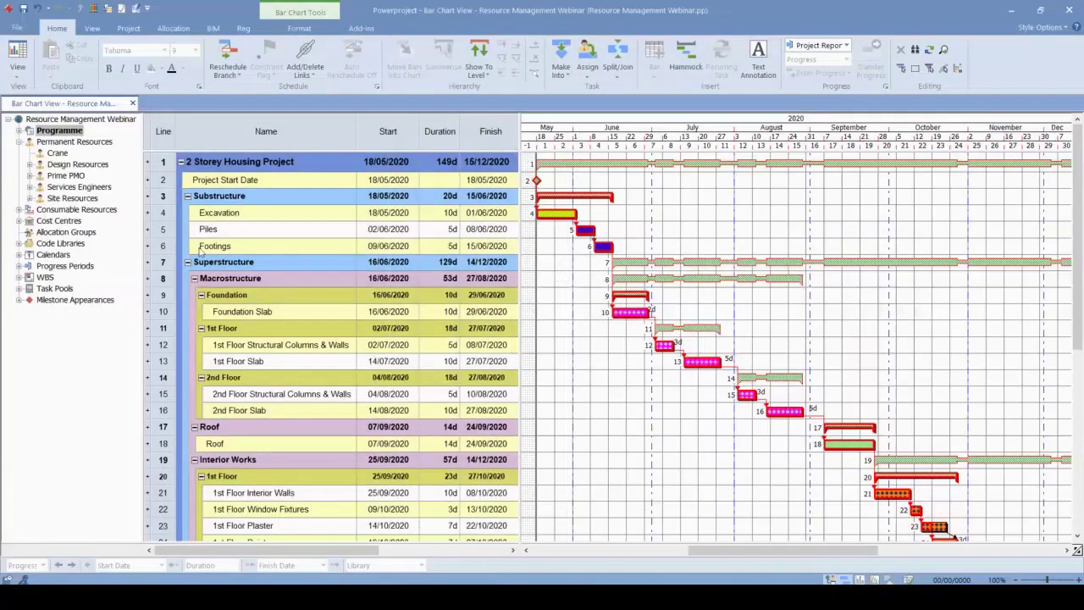
drag(524, 131, 526, 132)
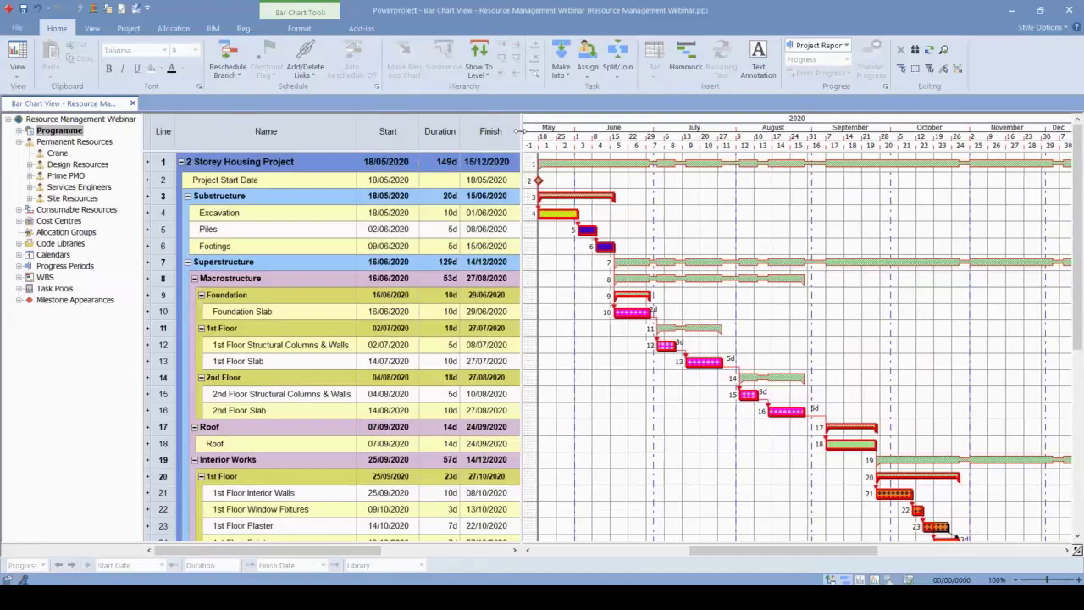
scroll(758, 341, down, 2)
scroll(758, 341, up, 2)
drag(144, 268, 146, 268)
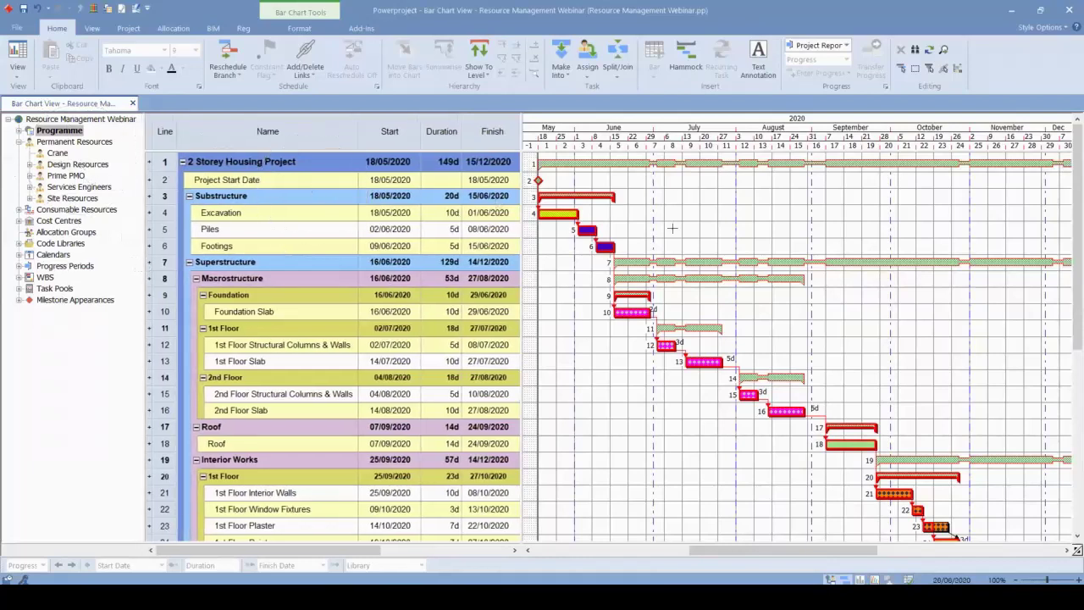
- Expand the Programme branch down to Superstructure and display only the Superstructure tasks in the bar chart
key(ctrl)
click(19, 130)
click(30, 142)
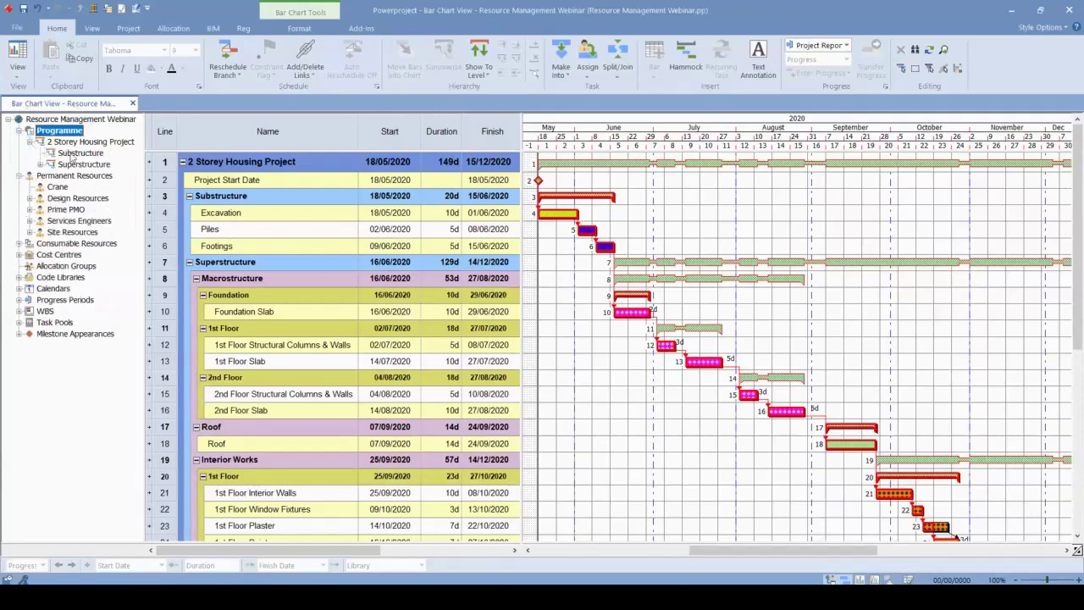
click(40, 164)
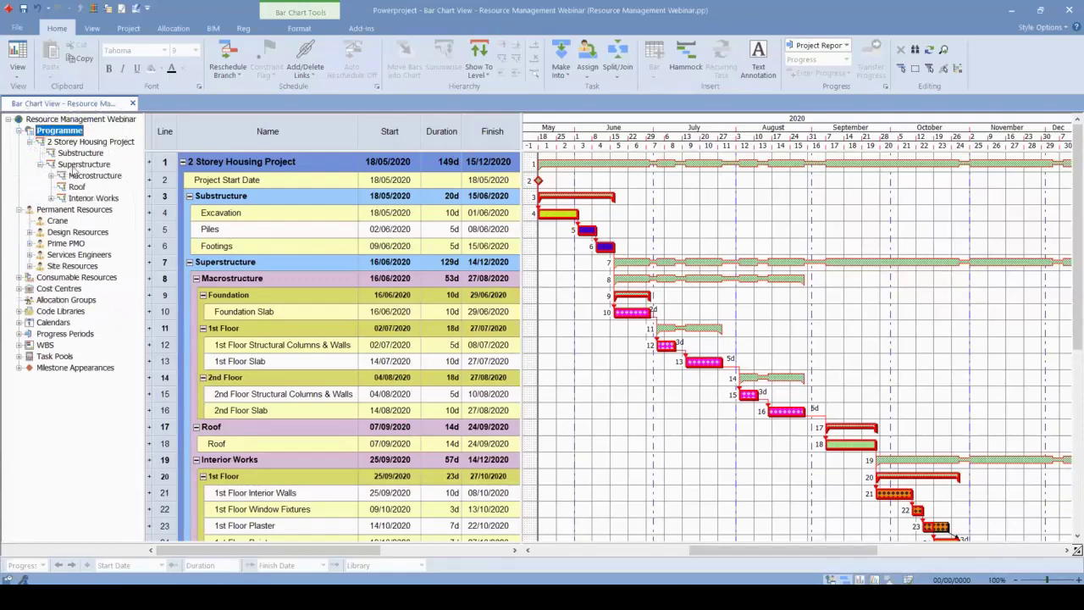
click(85, 163)
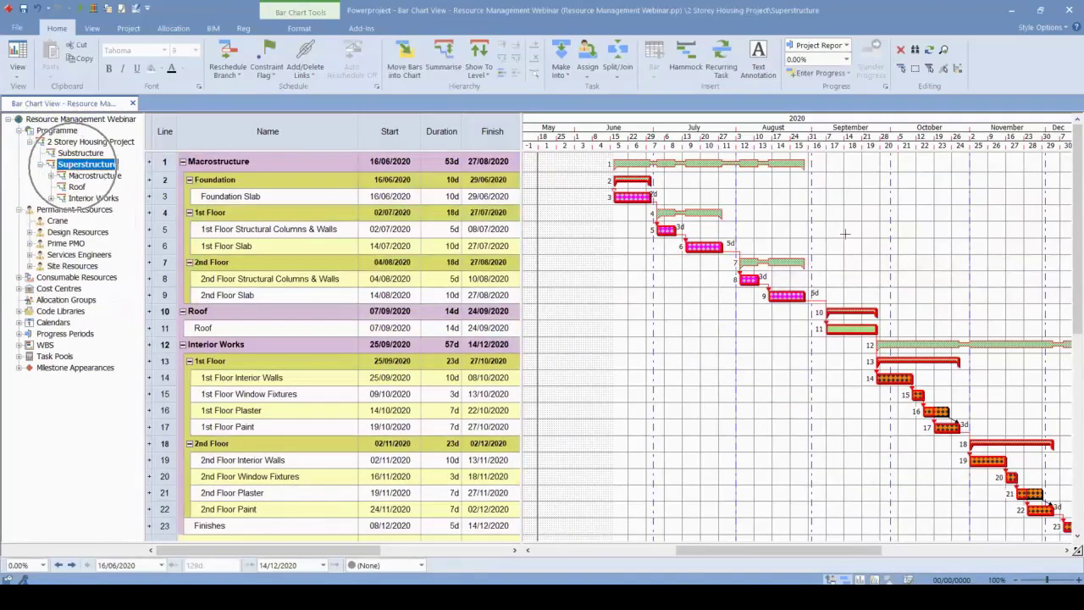
scroll(852, 512, down, 2)
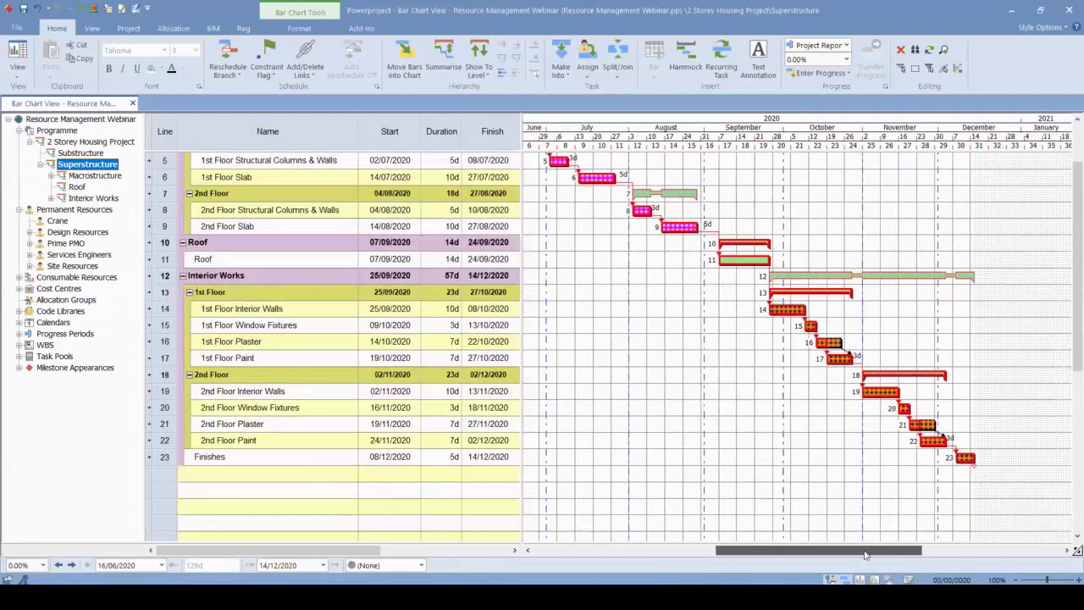
scroll(725, 285, up, 2)
click(707, 265)
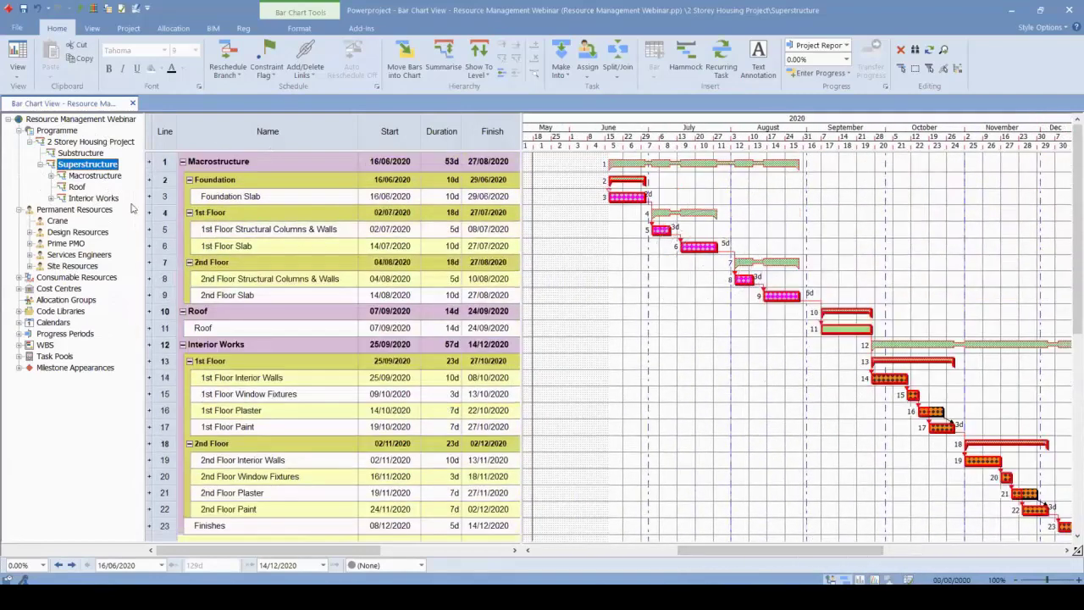
- Display the whole 2 Storey Housing Project branch in the bar chart
click(91, 141)
click(95, 139)
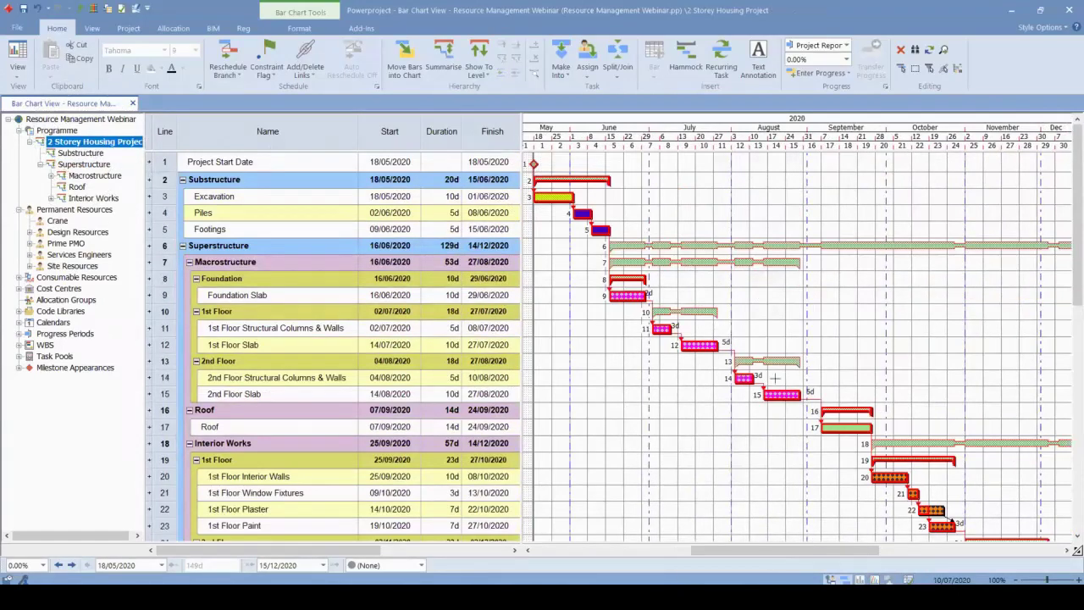
scroll(774, 377, down, 2)
click(114, 142)
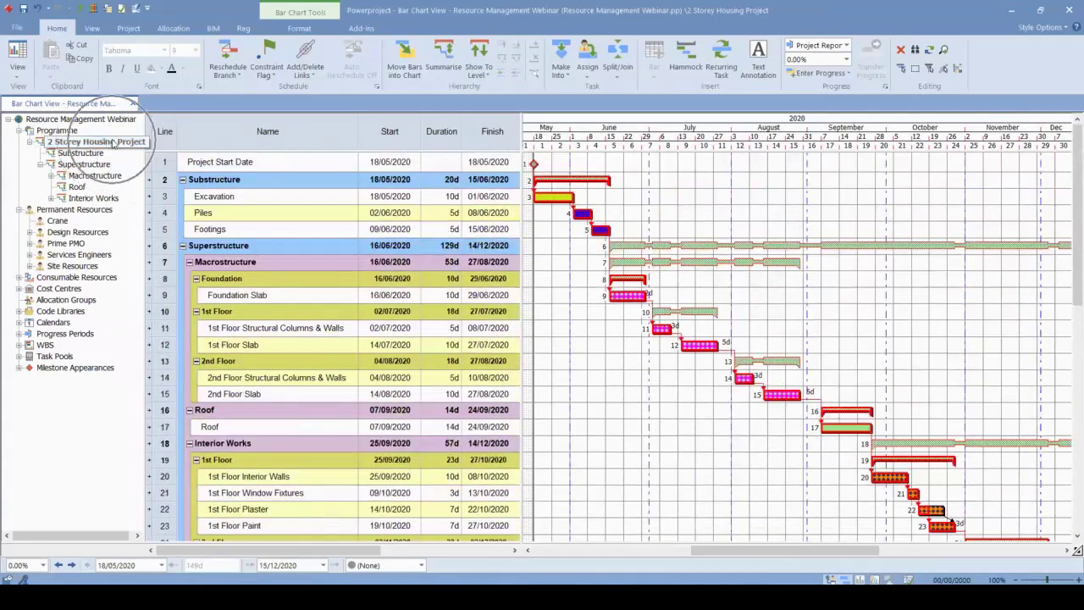
- Expand the Consumable Resources, Cost Centres and Code Libraries branches of the project tree to examine their entries
click(56, 211)
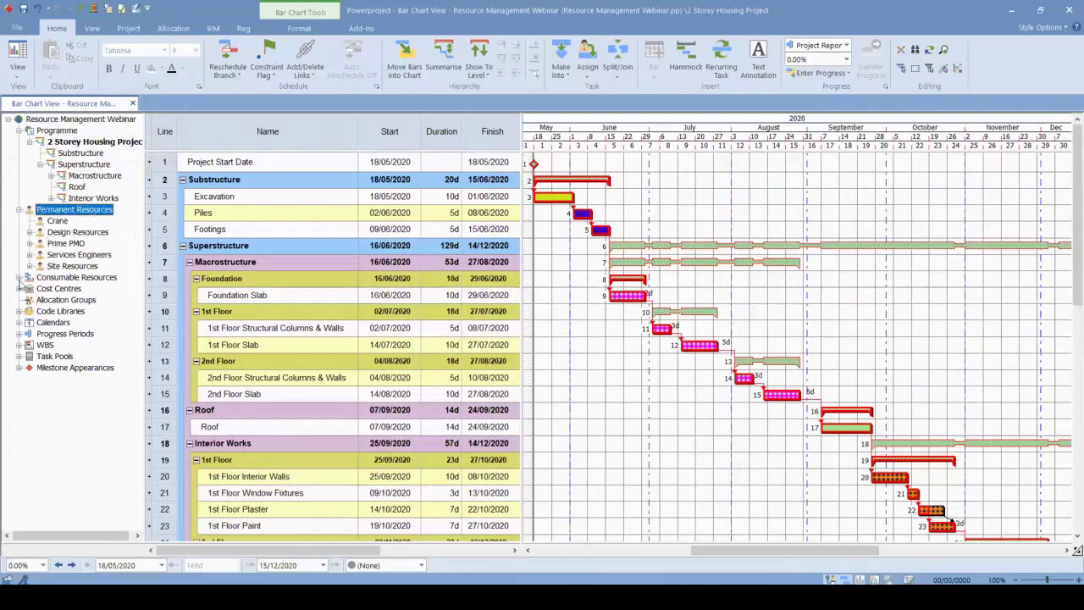
click(18, 279)
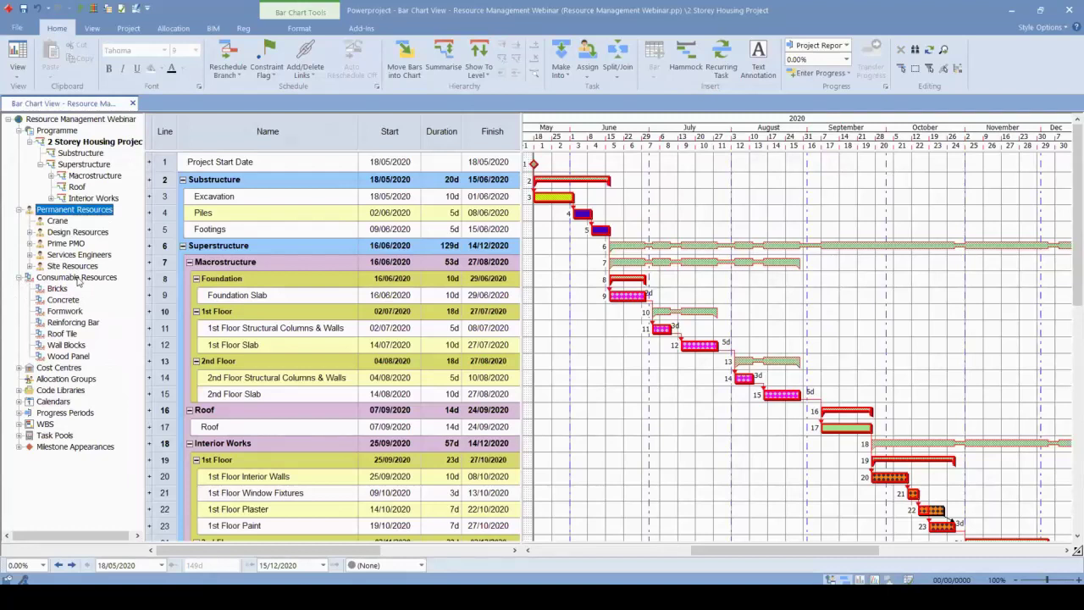
click(83, 210)
click(21, 368)
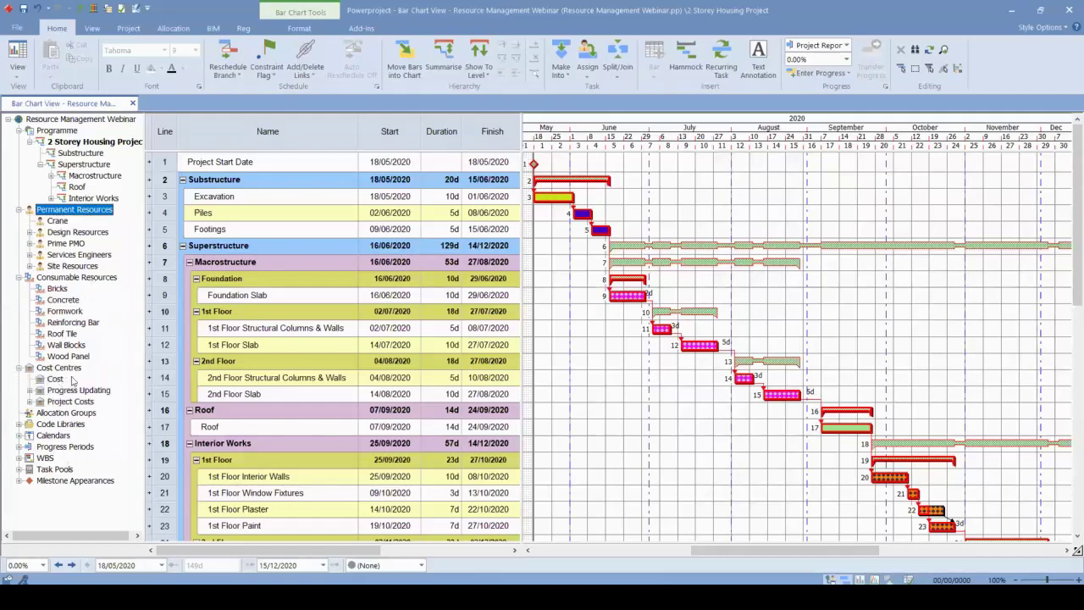
click(20, 423)
scroll(76, 434, down, 2)
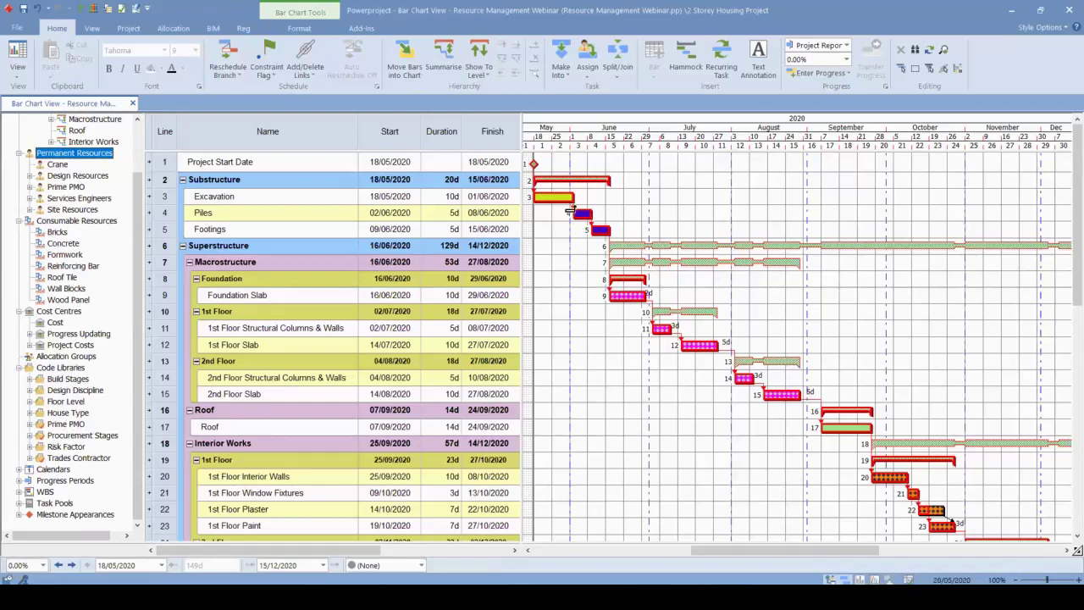
- Expand the Prime PMO code library, view the Substructure and Macrostructure Works crew tasks in turn, and return to the full Programme
click(597, 228)
click(623, 295)
click(707, 373)
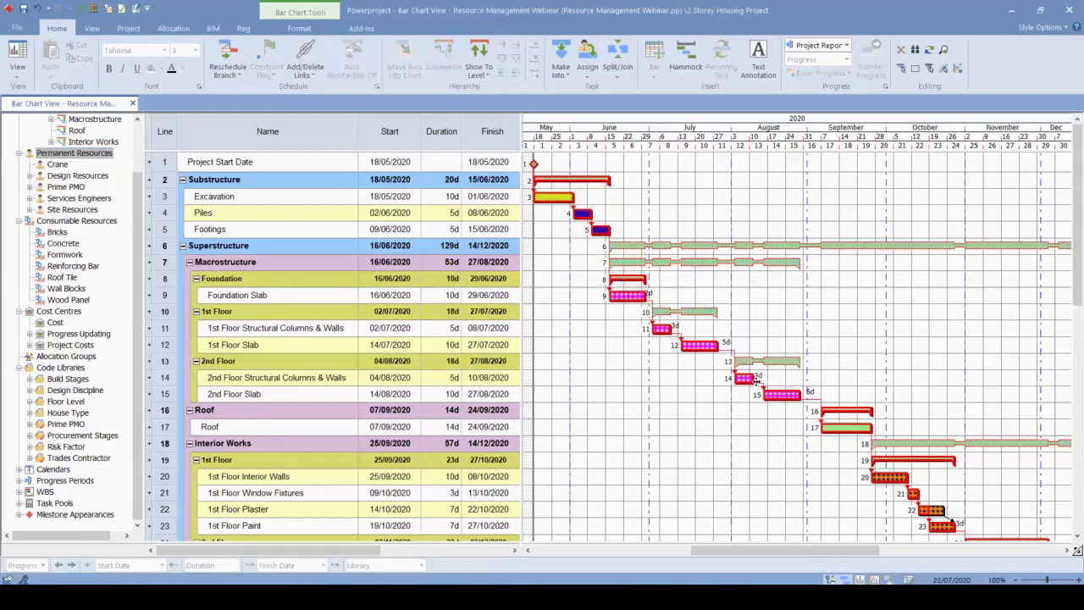
click(29, 424)
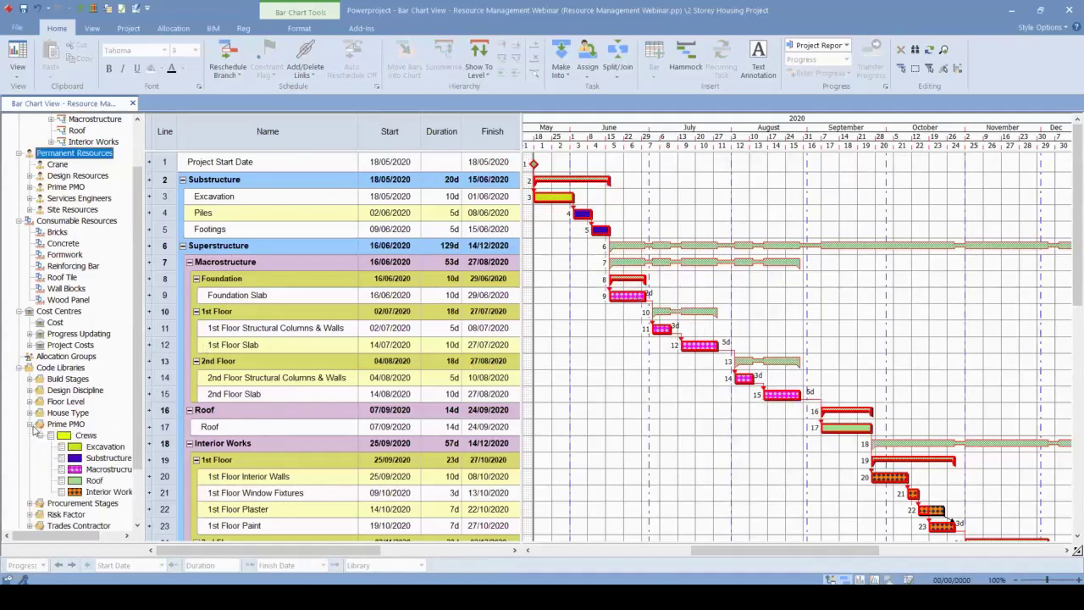
click(109, 458)
double_click(109, 458)
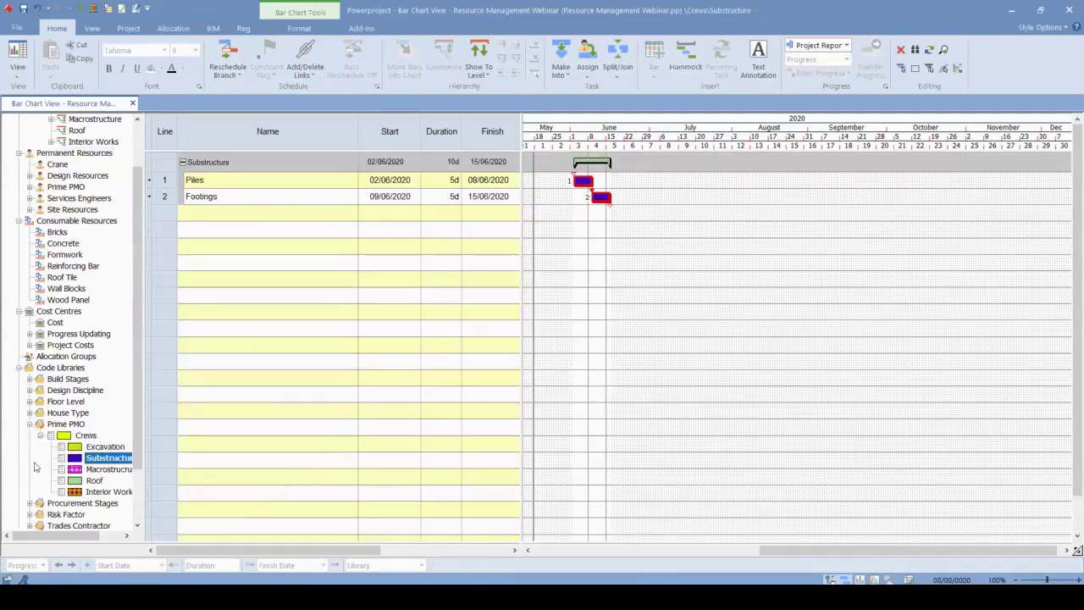
click(642, 197)
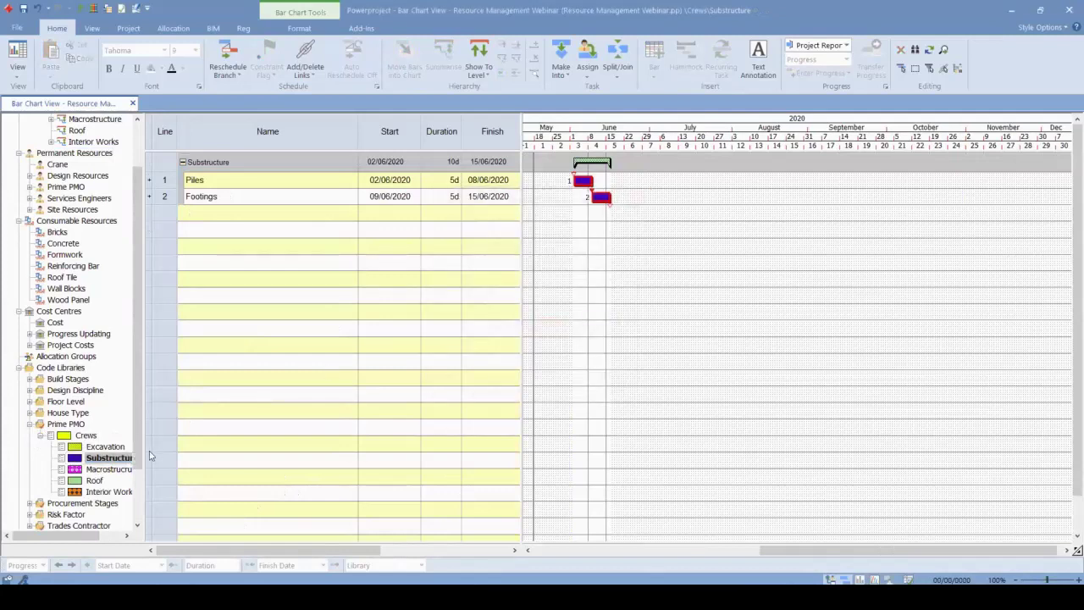
click(109, 469)
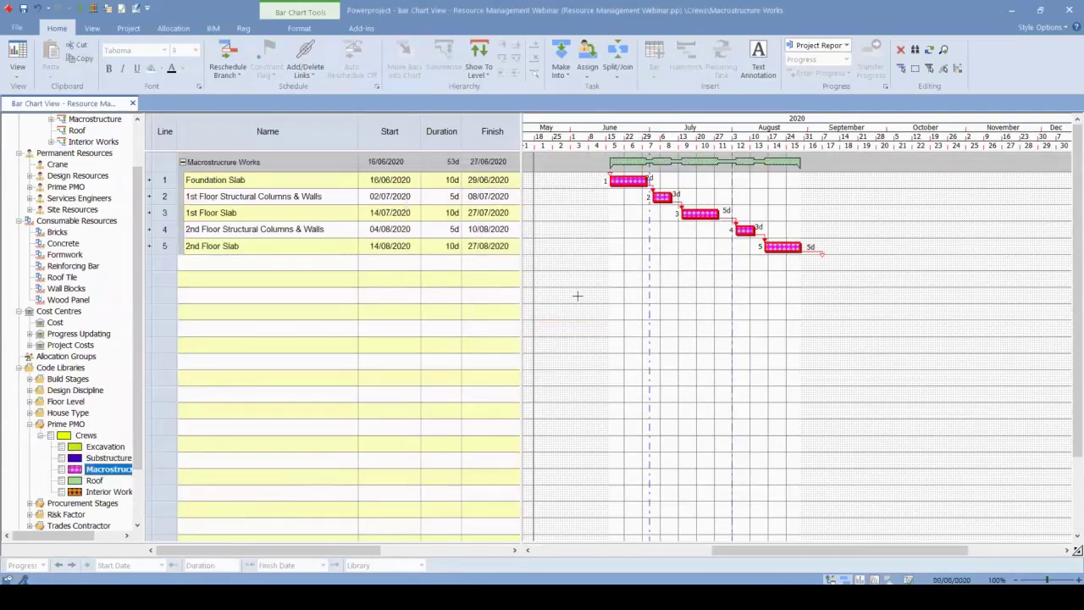
scroll(76, 211, up, 2)
click(74, 133)
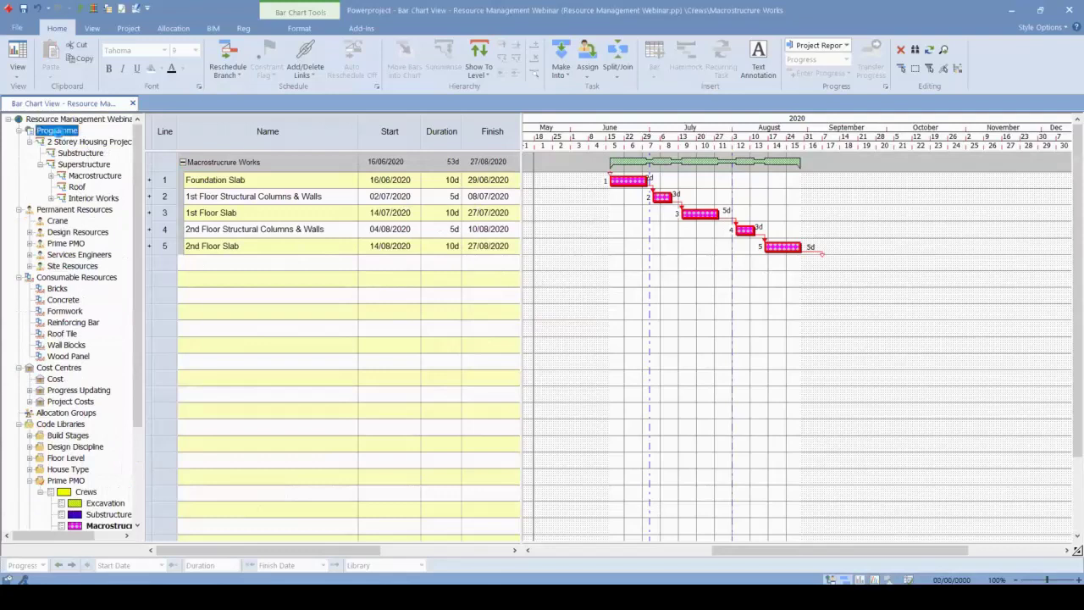
- Expand the Calendars and Progress Periods branches and widen the project tree so the calendar names are readable
scroll(96, 392, down, 2)
scroll(64, 454, down, 4)
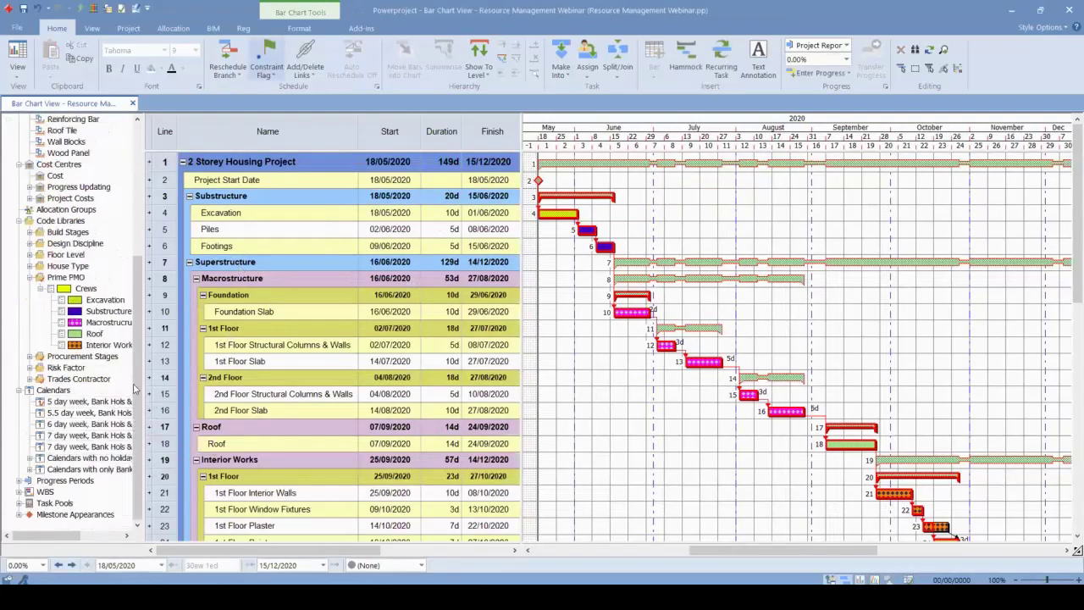
drag(144, 380, 202, 385)
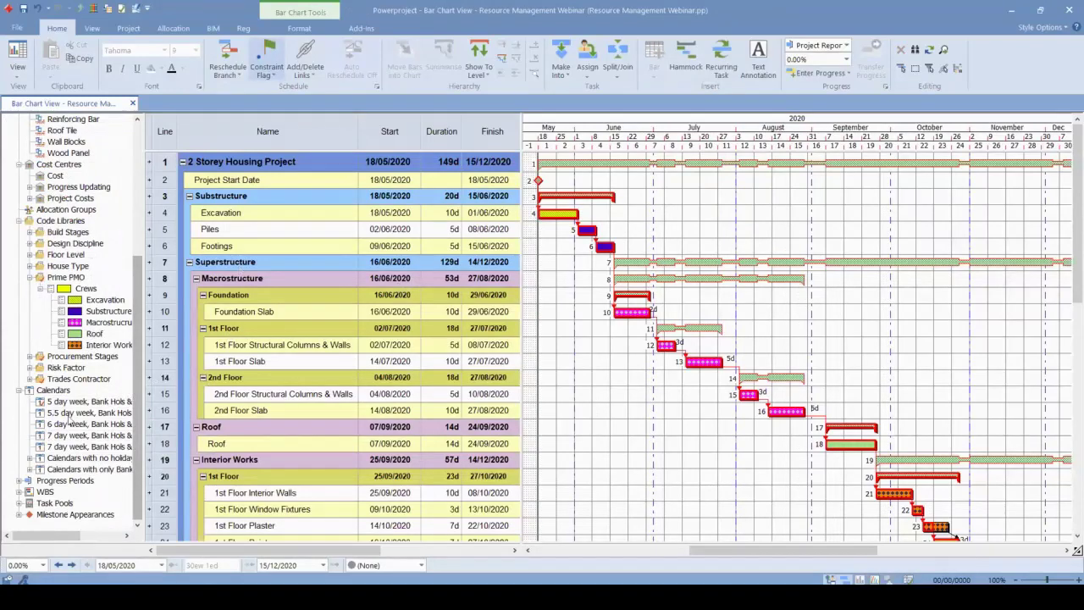
click(18, 480)
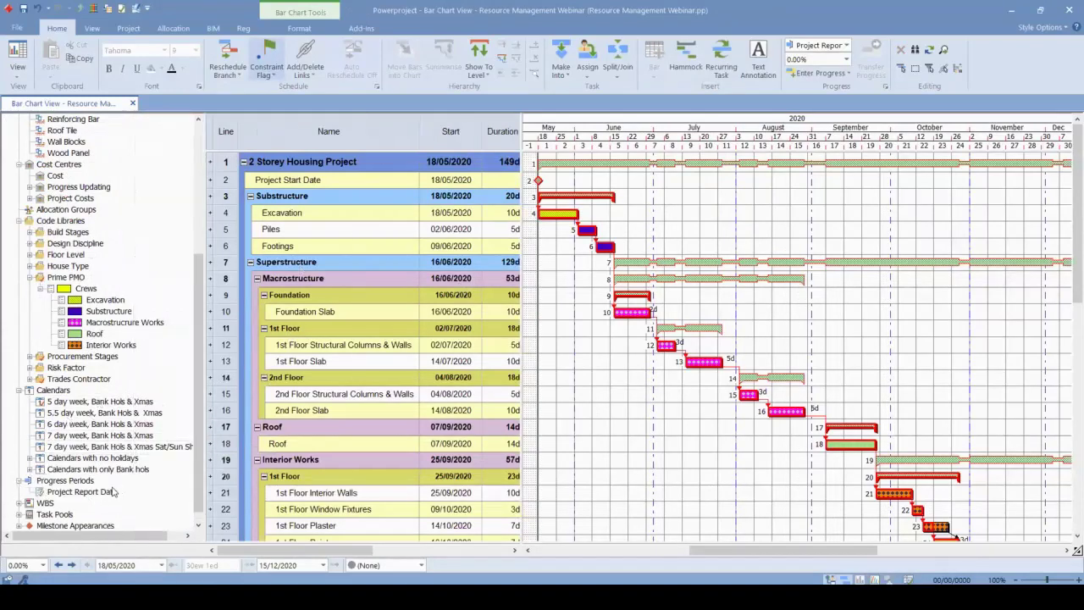
- Narrow the project tree and widen the task table to include the full Finish column
scroll(112, 492, up, 6)
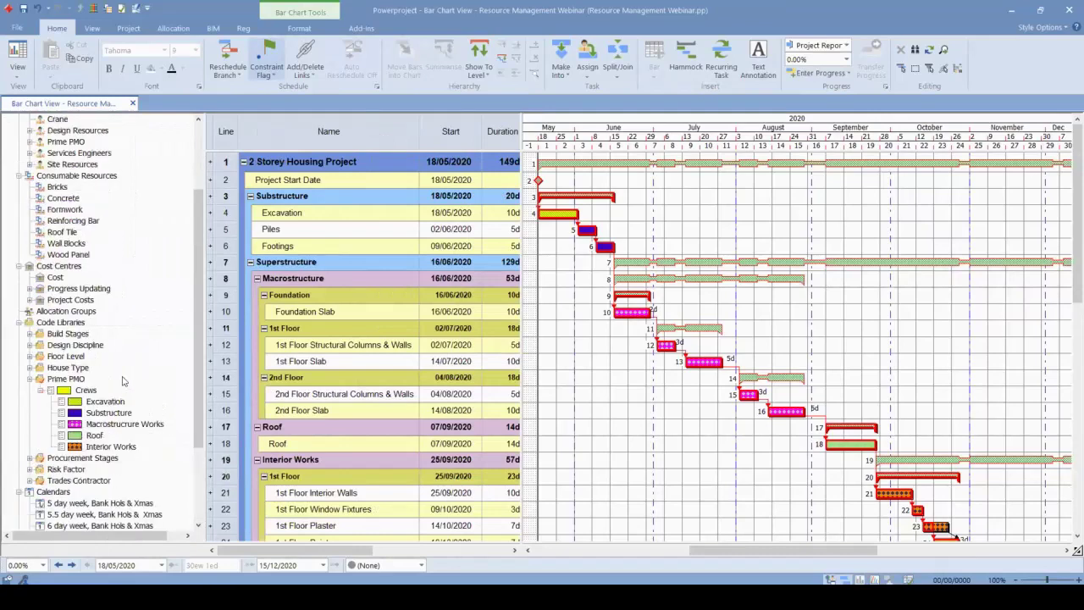
drag(203, 252, 174, 252)
drag(518, 306, 559, 307)
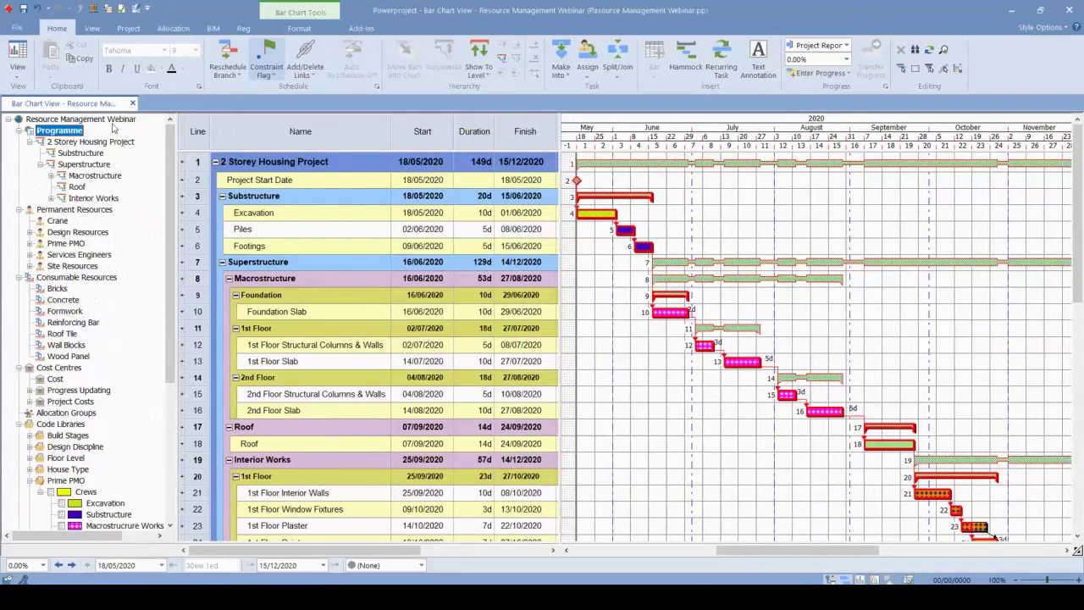
- Open the Library Explorer and show the contents of the Prime PMO folder under Permanent Resource
click(91, 28)
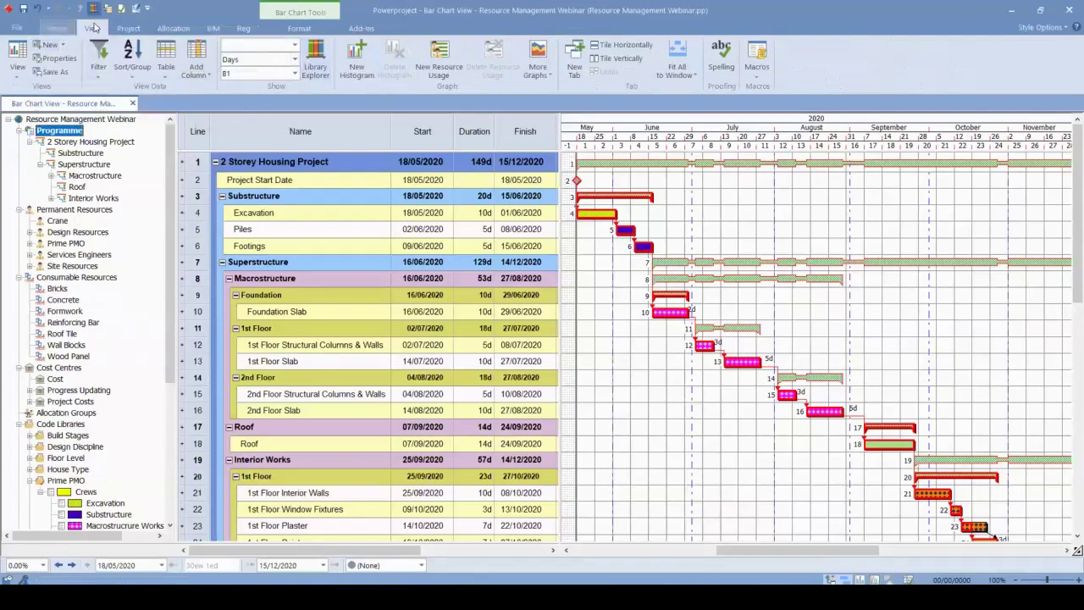
click(324, 71)
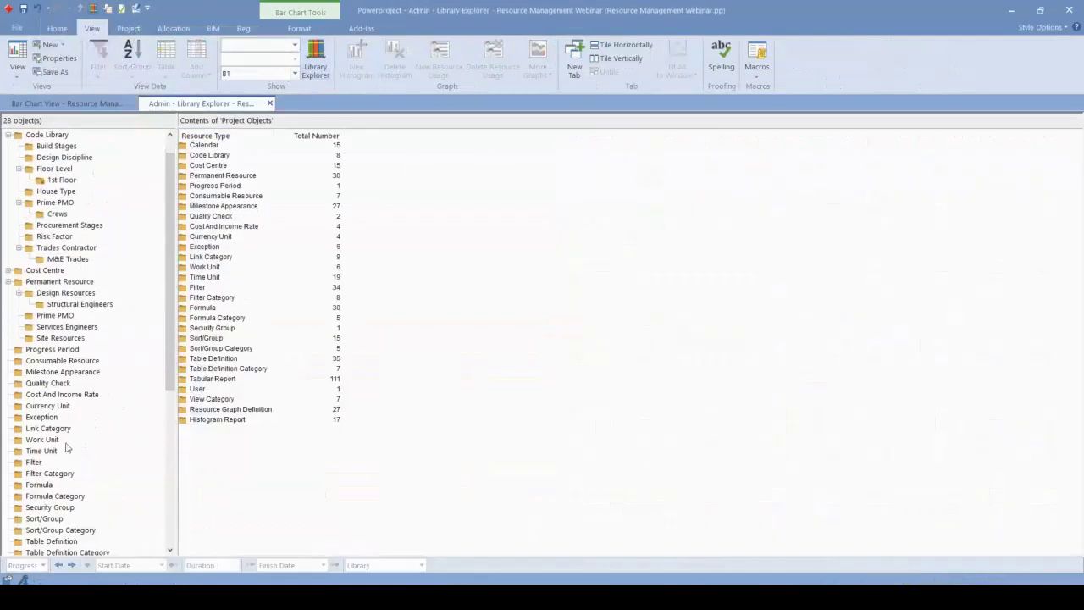
drag(176, 449, 165, 449)
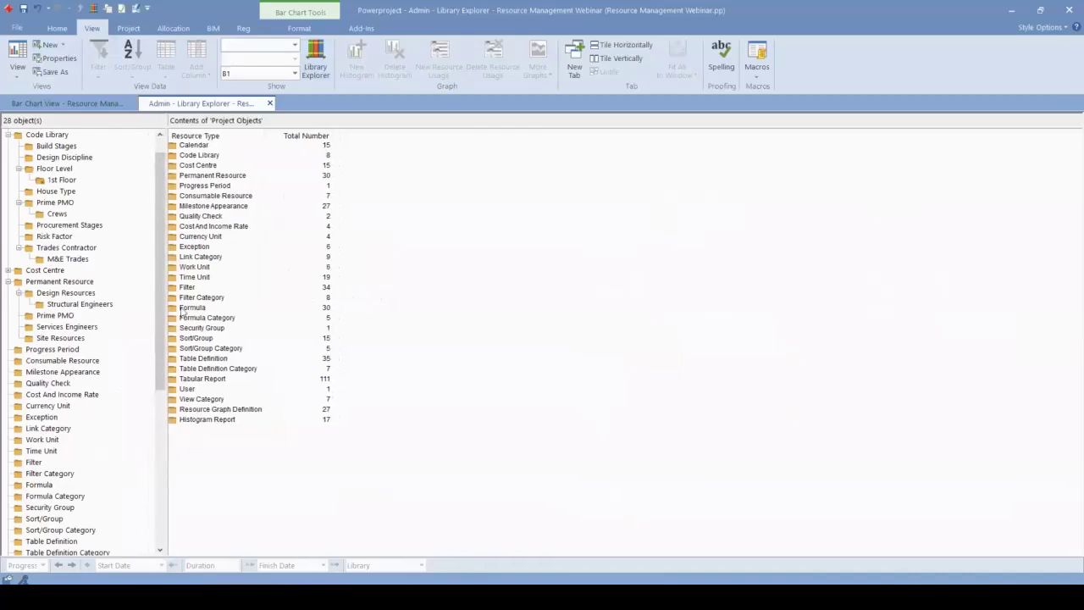
scroll(80, 321, down, 4)
scroll(93, 254, up, 5)
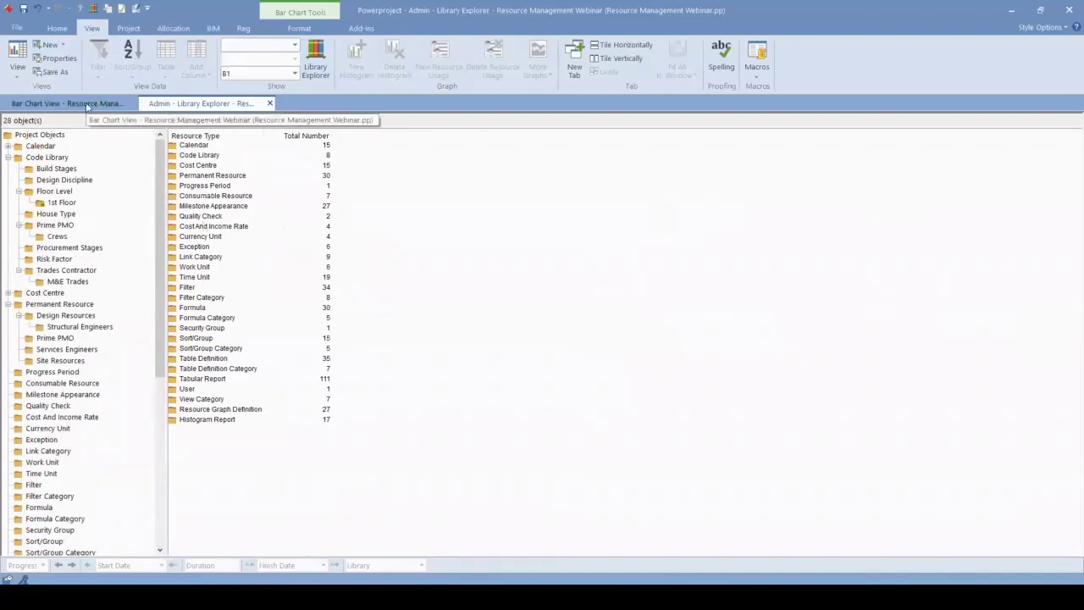
click(52, 304)
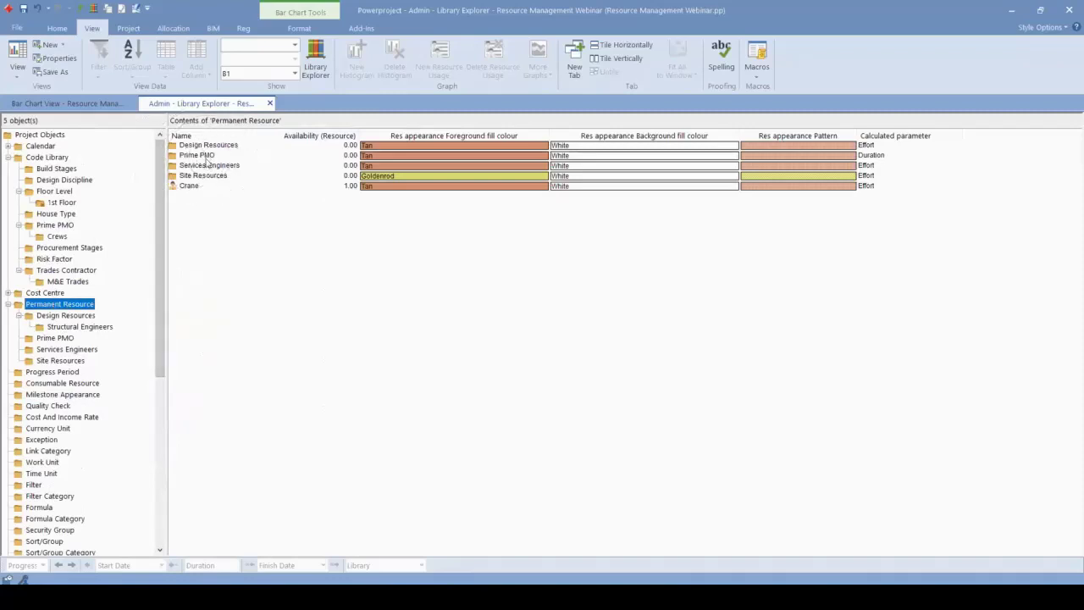
double_click(197, 156)
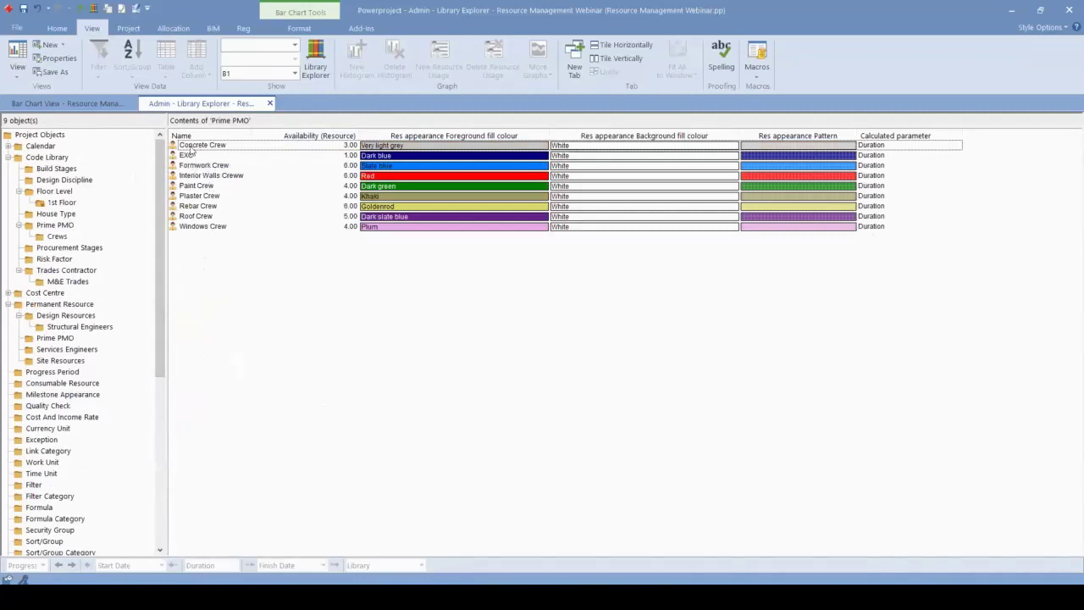
- Rename the dark blue Prime PMO crew resource as Excavation and fit the Availability (Resource) column to its heading
click(208, 155)
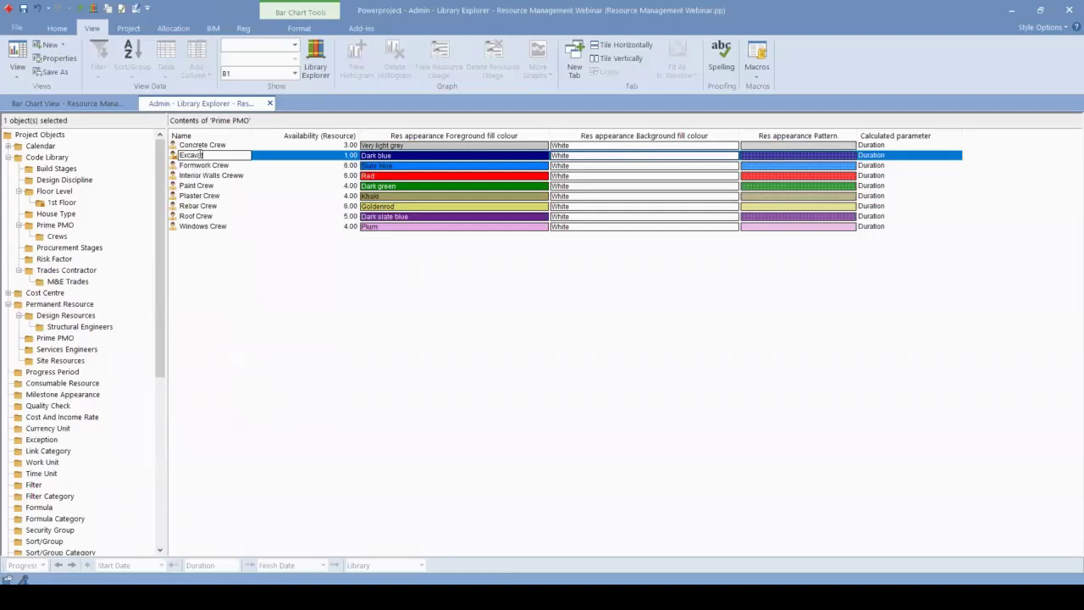
click(249, 280)
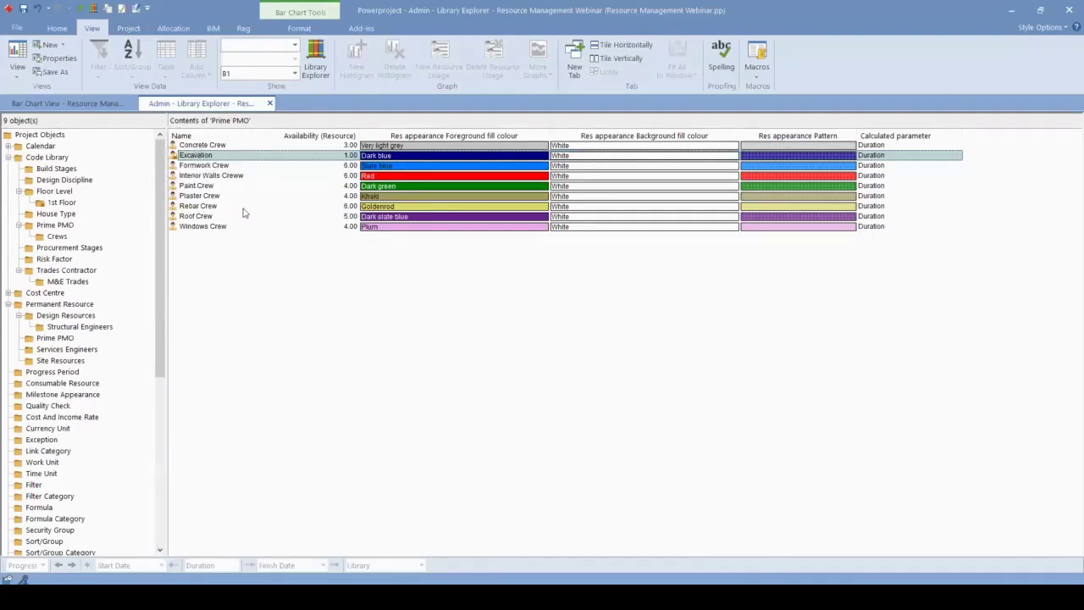
drag(358, 135, 316, 136)
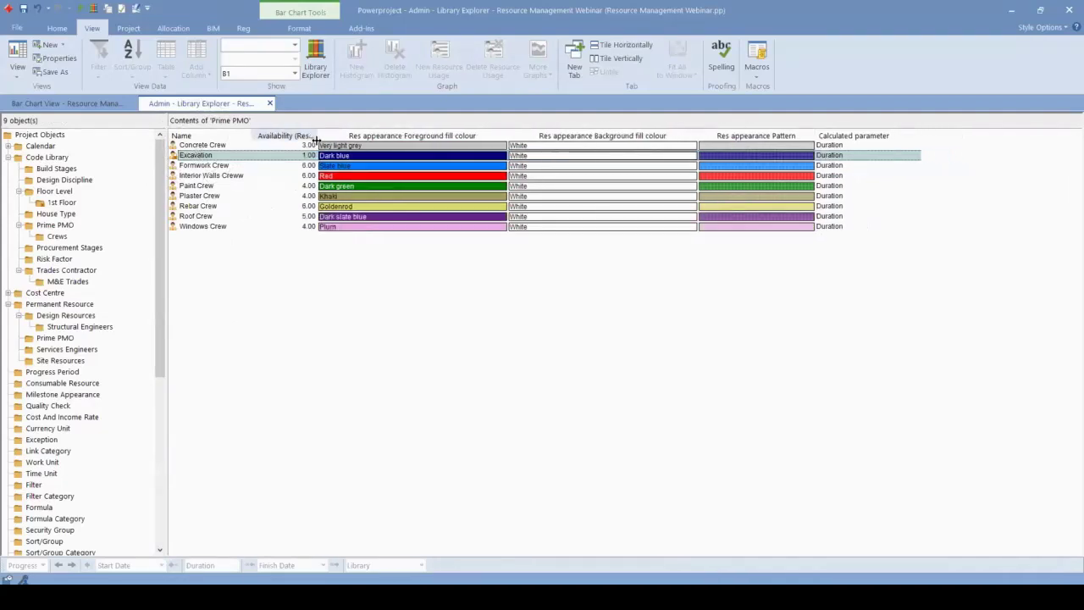
double_click(316, 136)
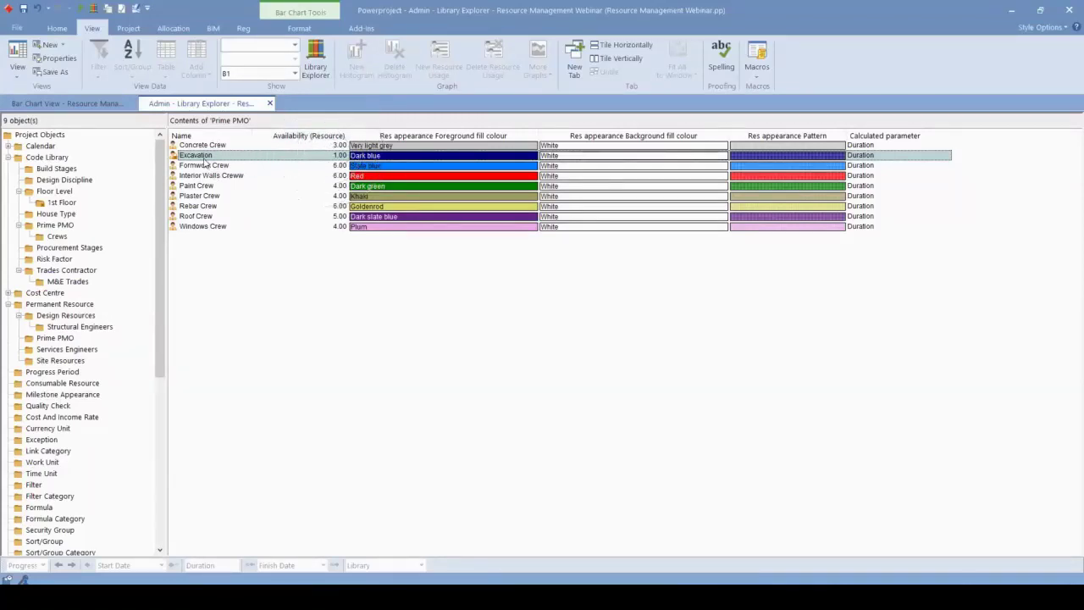
- Rename the Excavation resource in the Prime PMO folder as Excavator
click(243, 155)
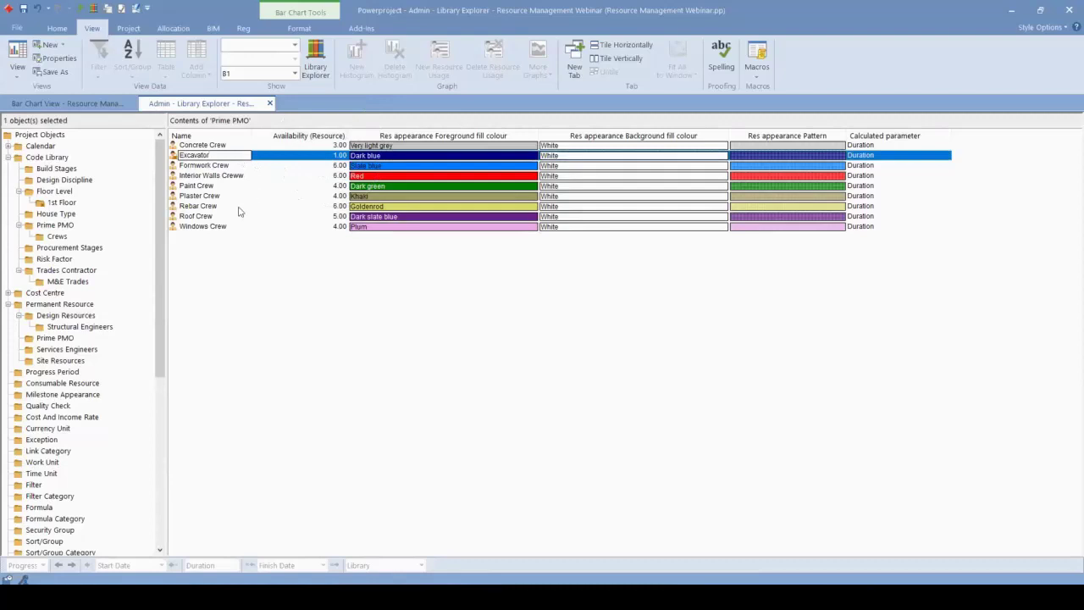
click(258, 313)
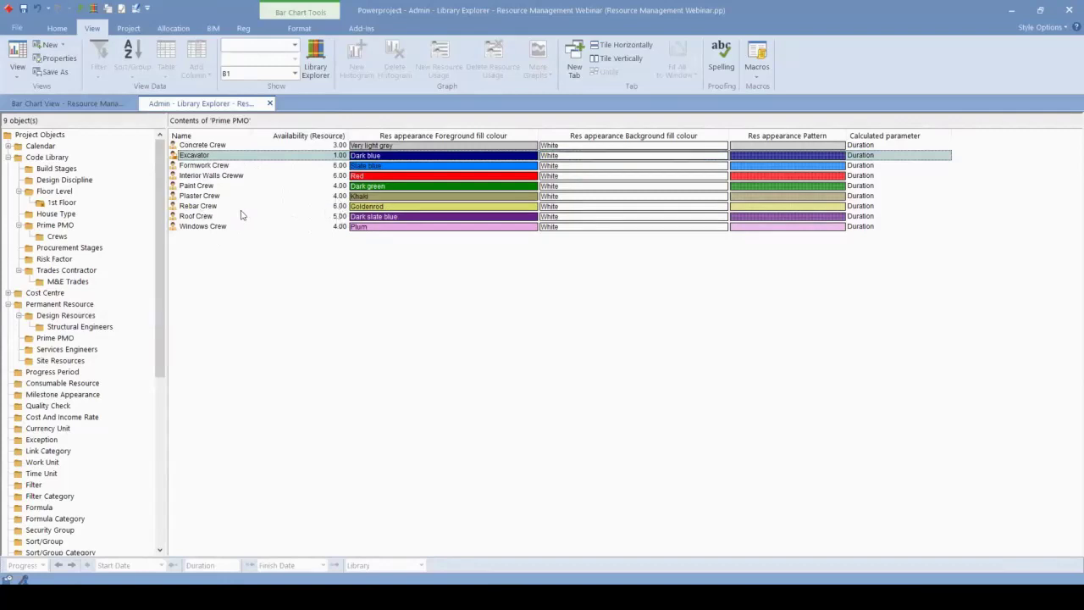
click(338, 206)
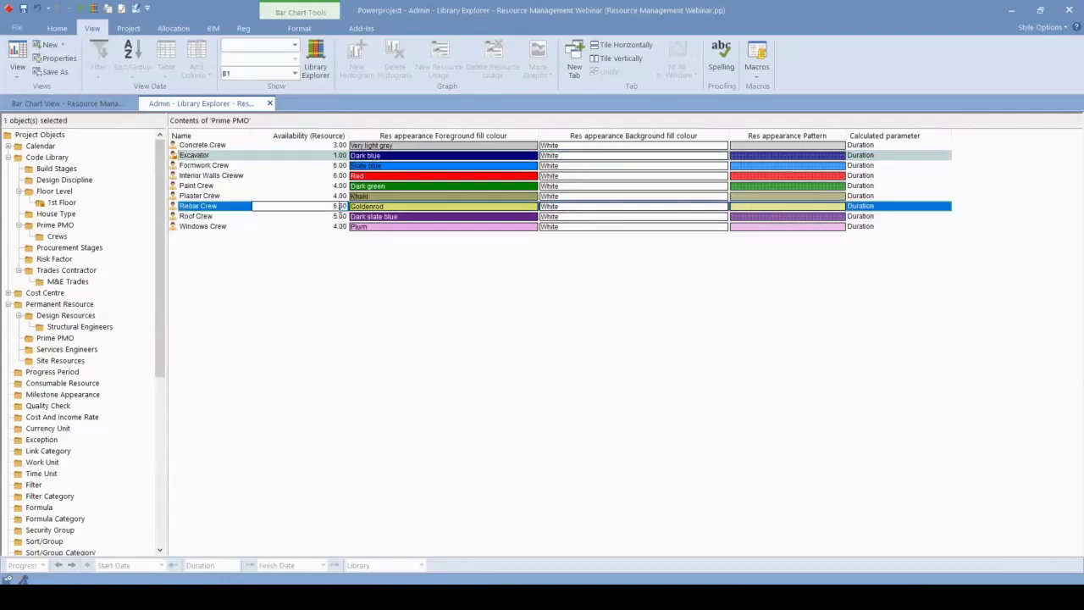
click(328, 324)
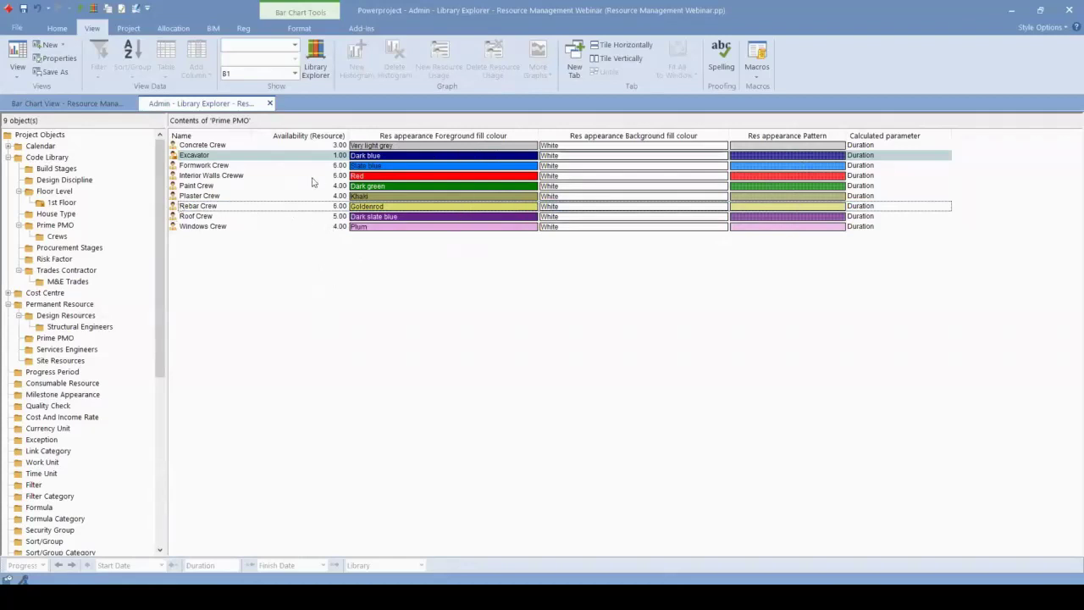
- Look at the Excavator resource's assigned cost and income rates, and close its properties
click(795, 219)
double_click(175, 157)
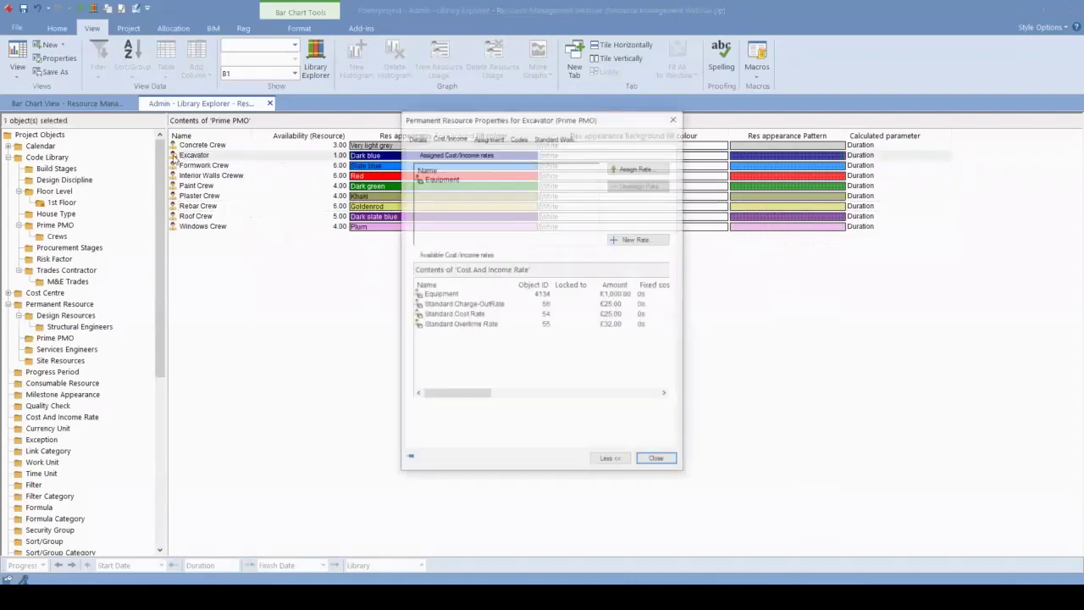
click(674, 117)
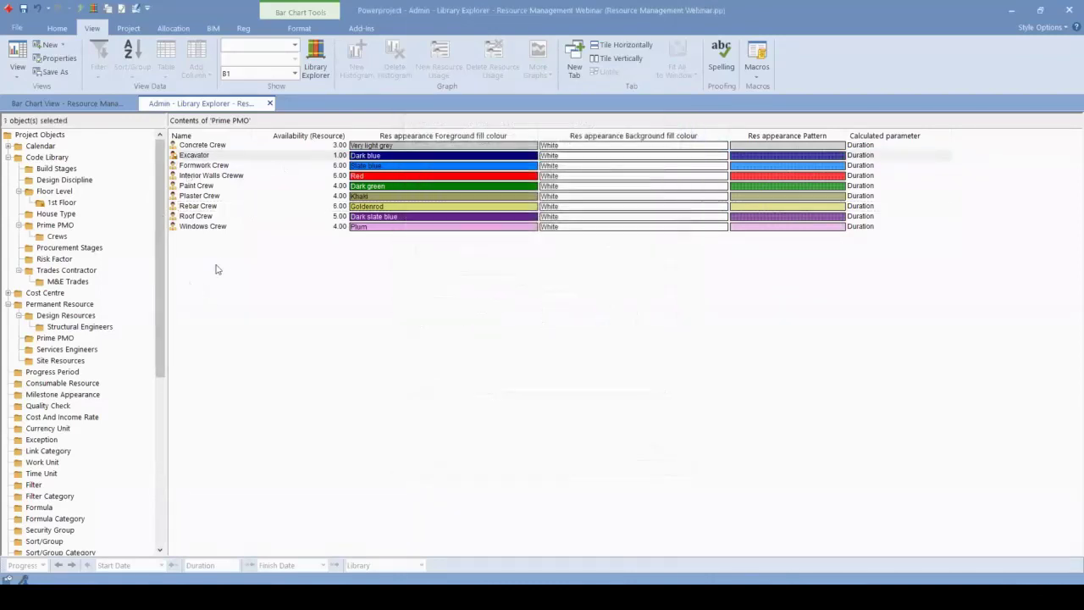
- Add a new permanent resource to the Prime PMO folder, keeping the default name Untitled
right_click(223, 261)
click(274, 269)
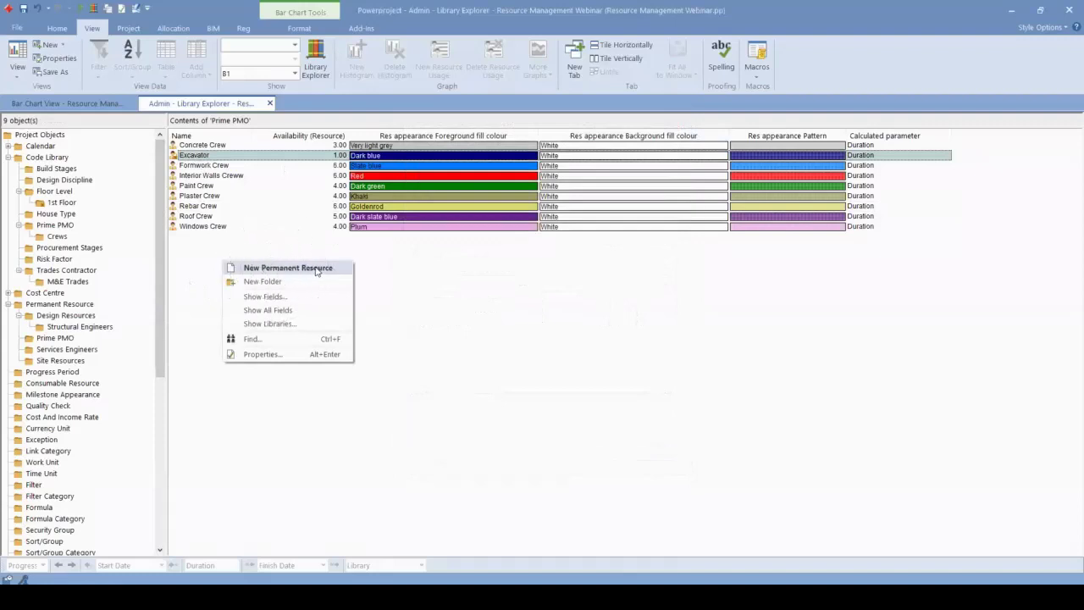
click(316, 268)
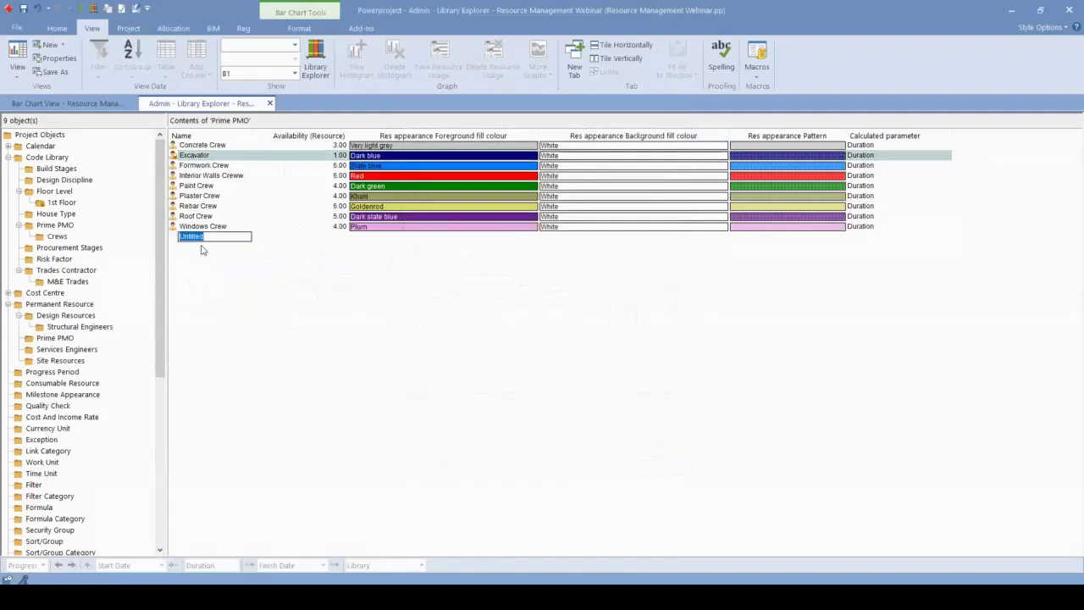
key(Return)
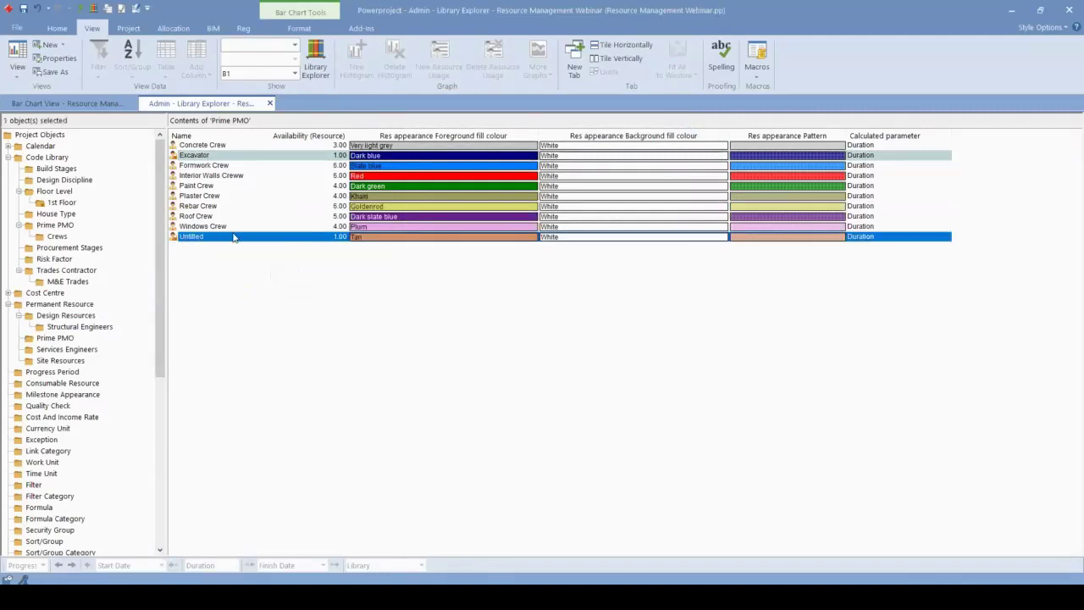
- Examine the amounts, exceptions and time units of the cost and income rates available to the Excavator
double_click(175, 157)
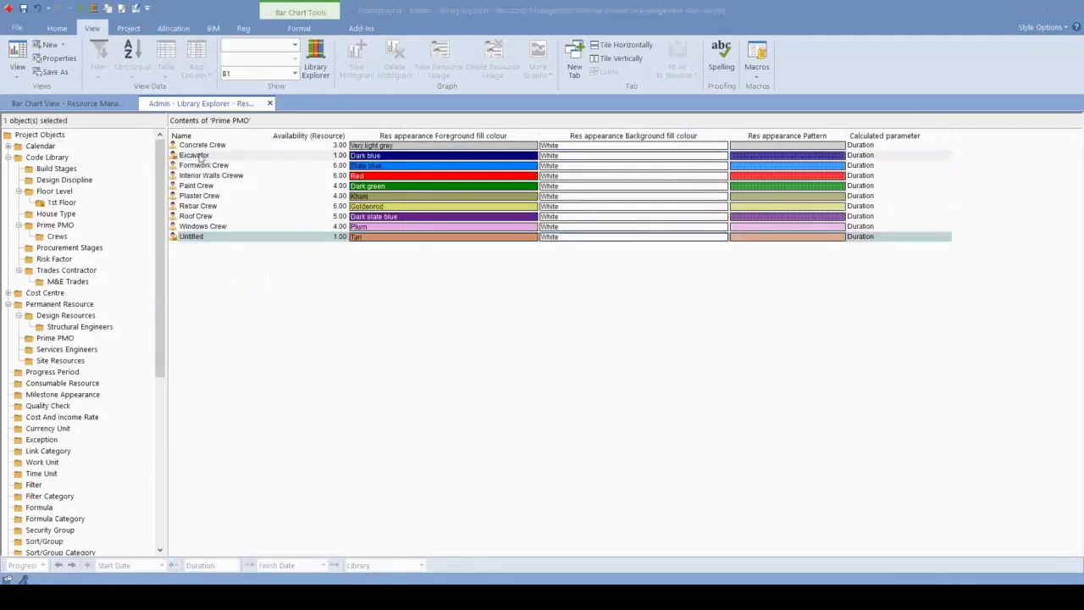
drag(449, 126, 353, 130)
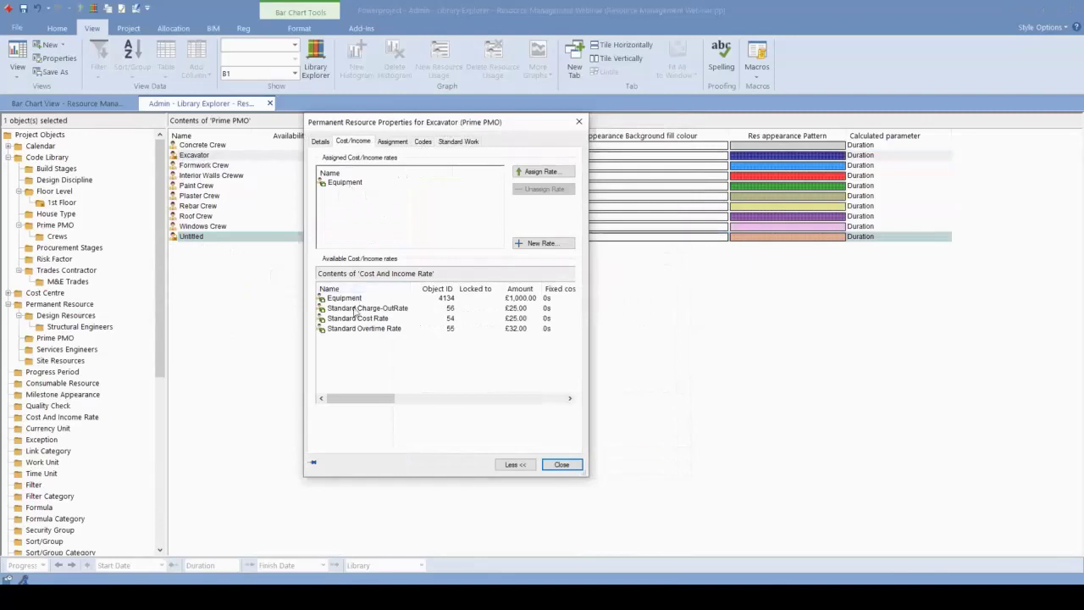
drag(362, 398, 382, 398)
click(459, 319)
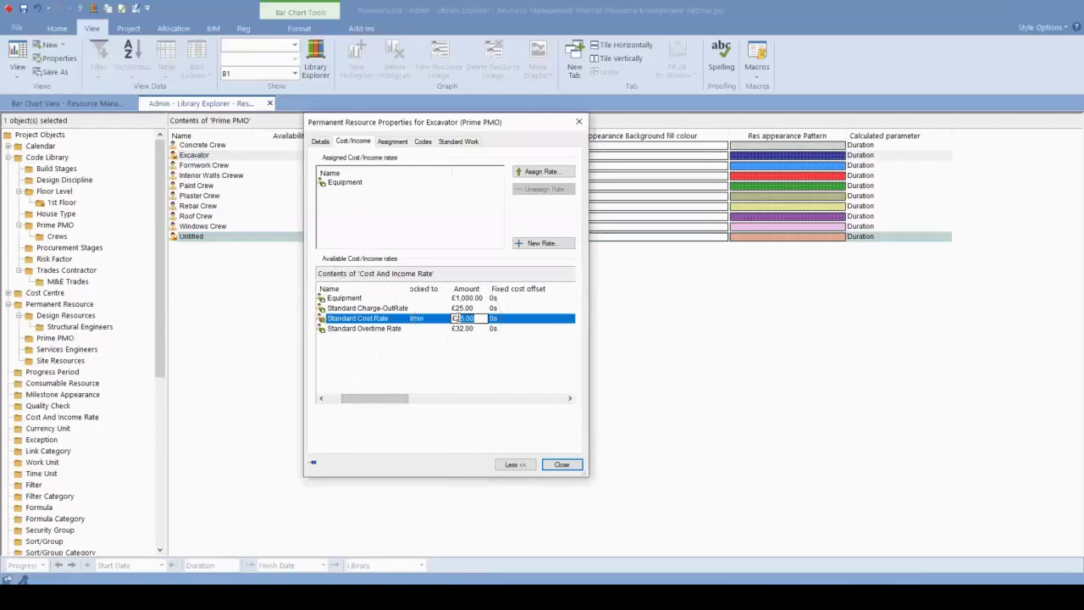
click(403, 368)
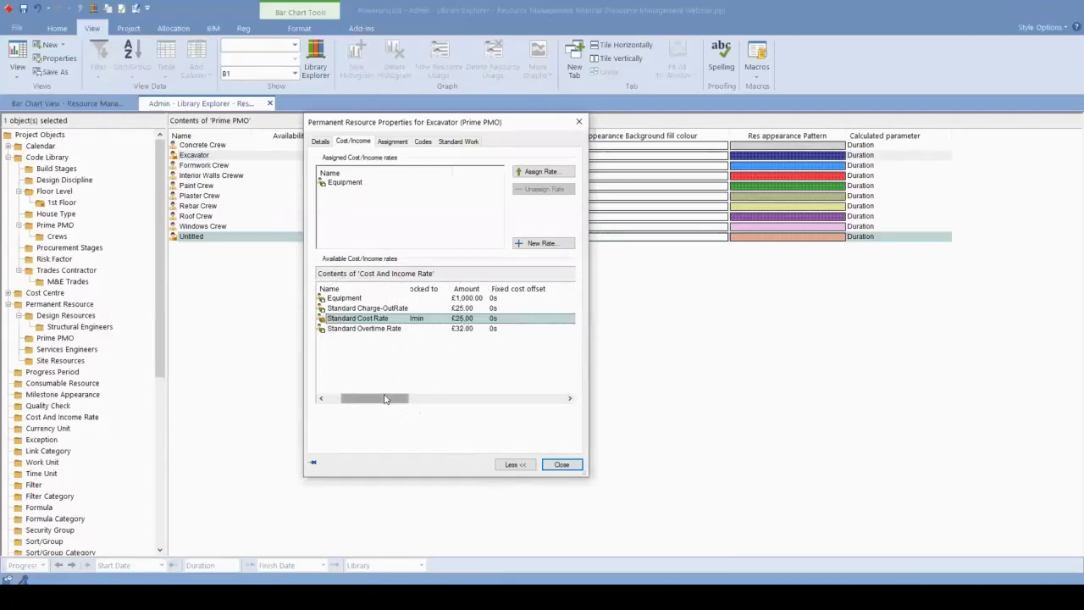
drag(387, 398, 451, 396)
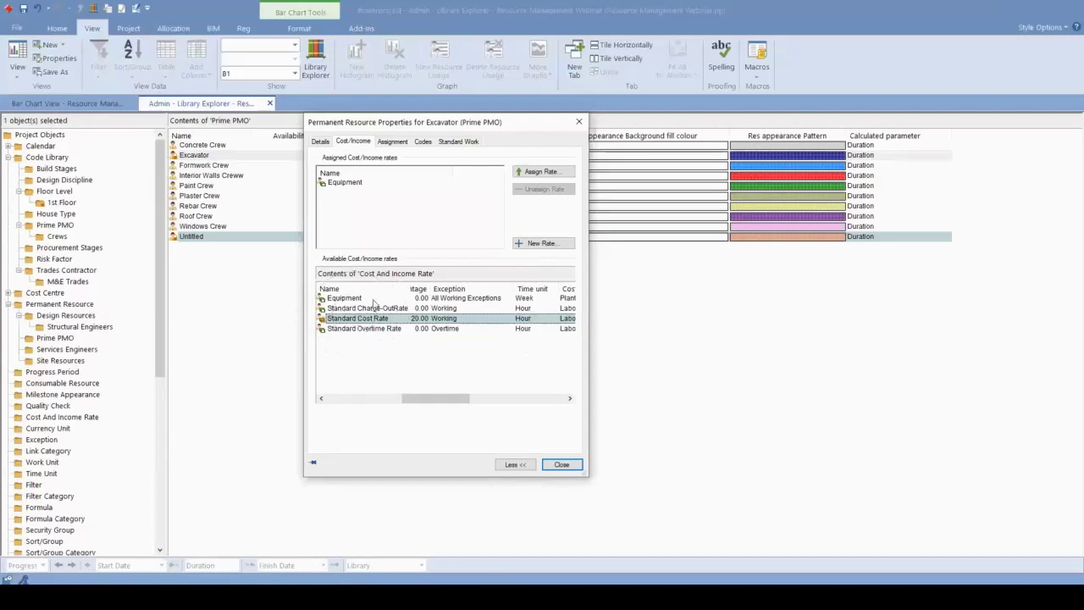
drag(439, 395, 385, 394)
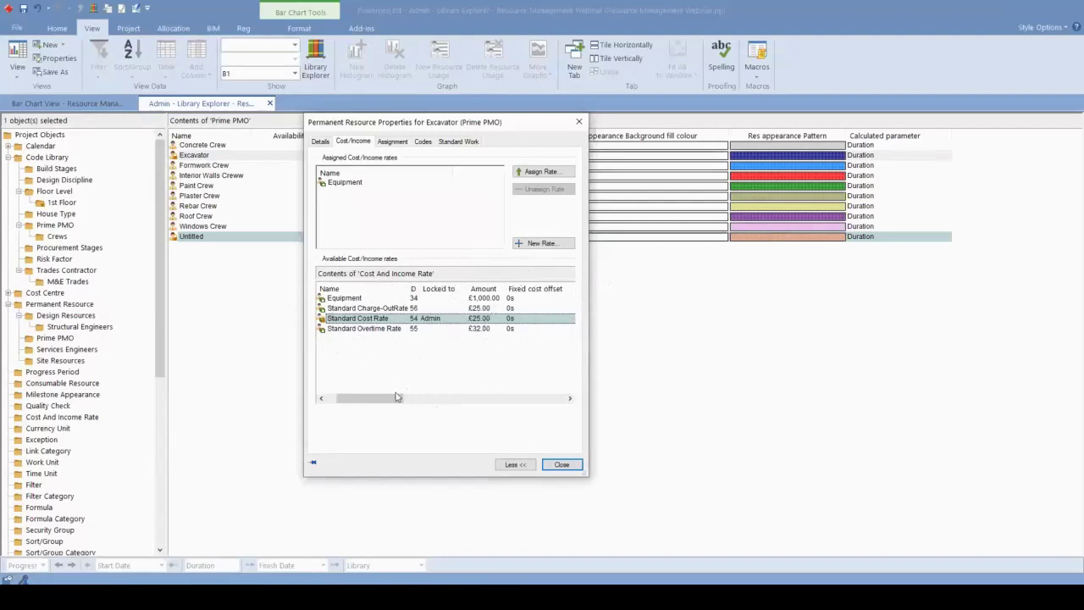
- Set the time unit of the Excavator's Equipment rate to Day
drag(403, 406, 458, 402)
click(566, 299)
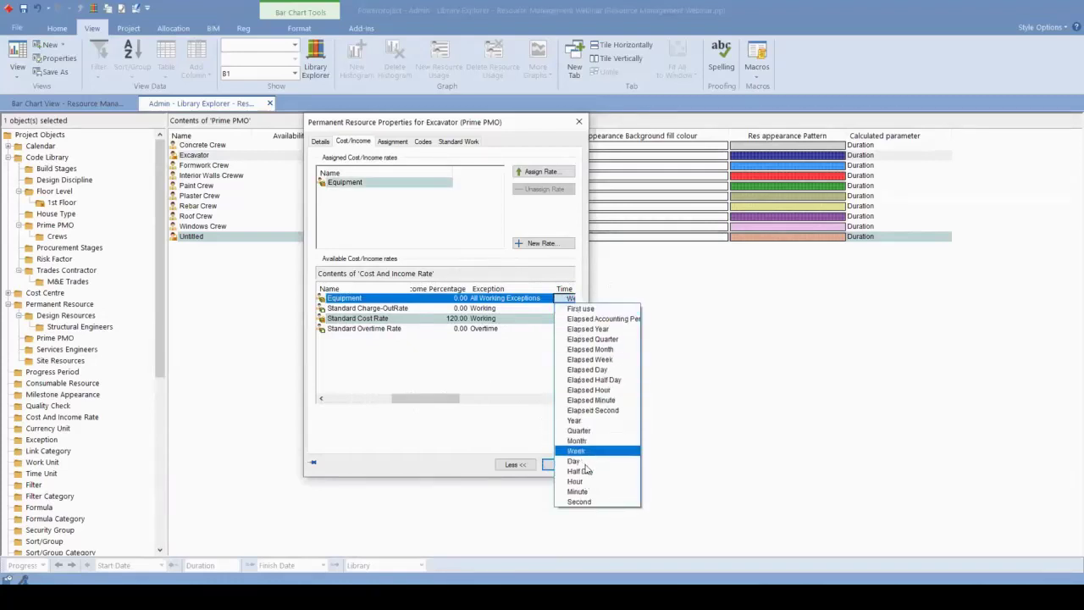
click(582, 460)
- Set the Equipment rate's amount to £500.00 and close the Excavator's properties
drag(428, 398, 377, 397)
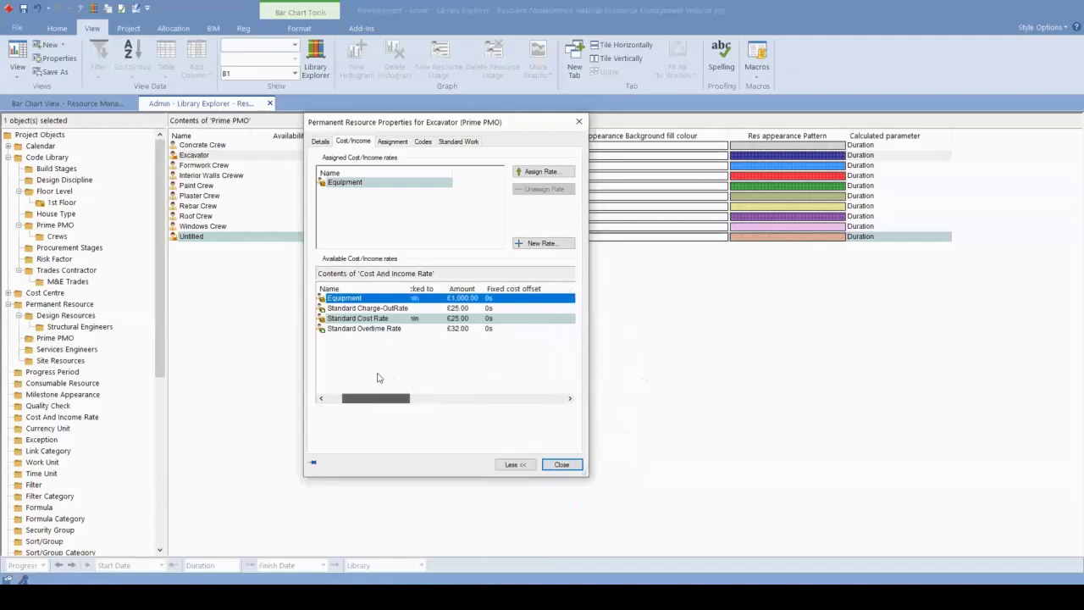
click(452, 298)
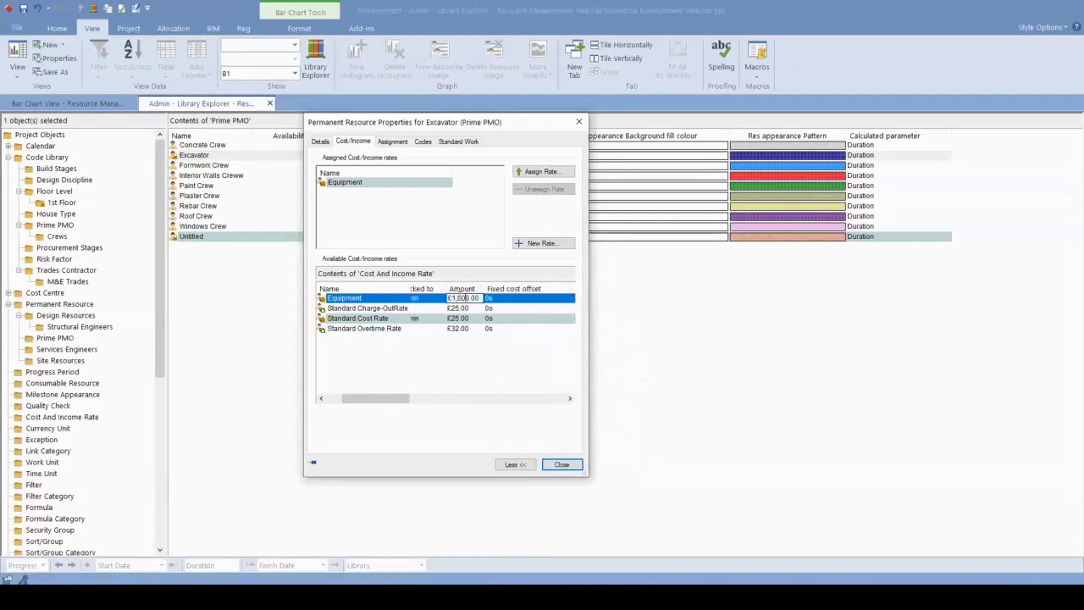
key(Delete)
key(Delete)
key(Delete)
text(5)
click(453, 372)
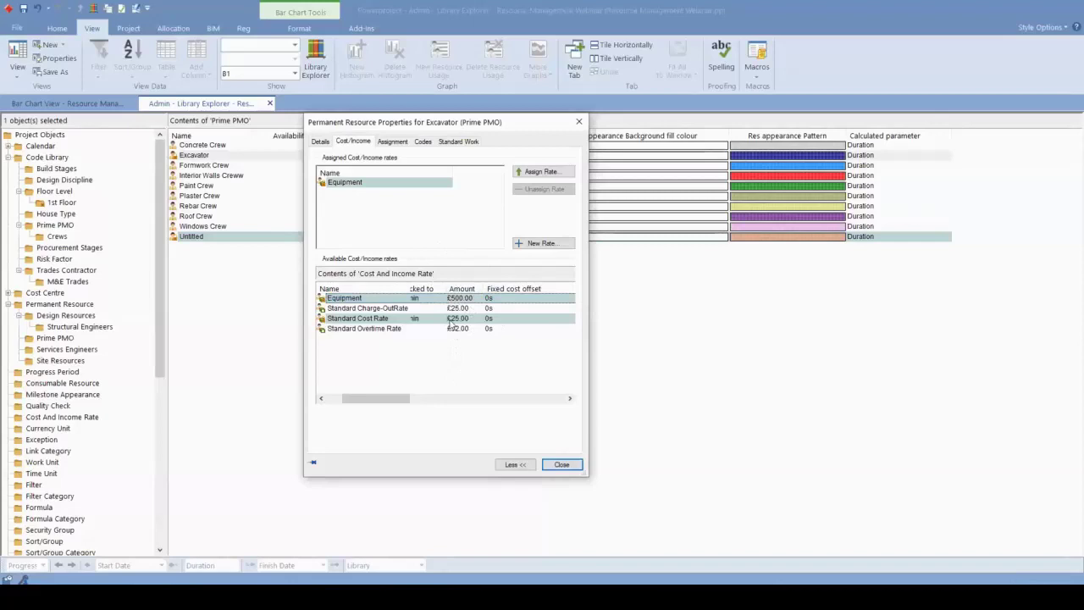
click(557, 465)
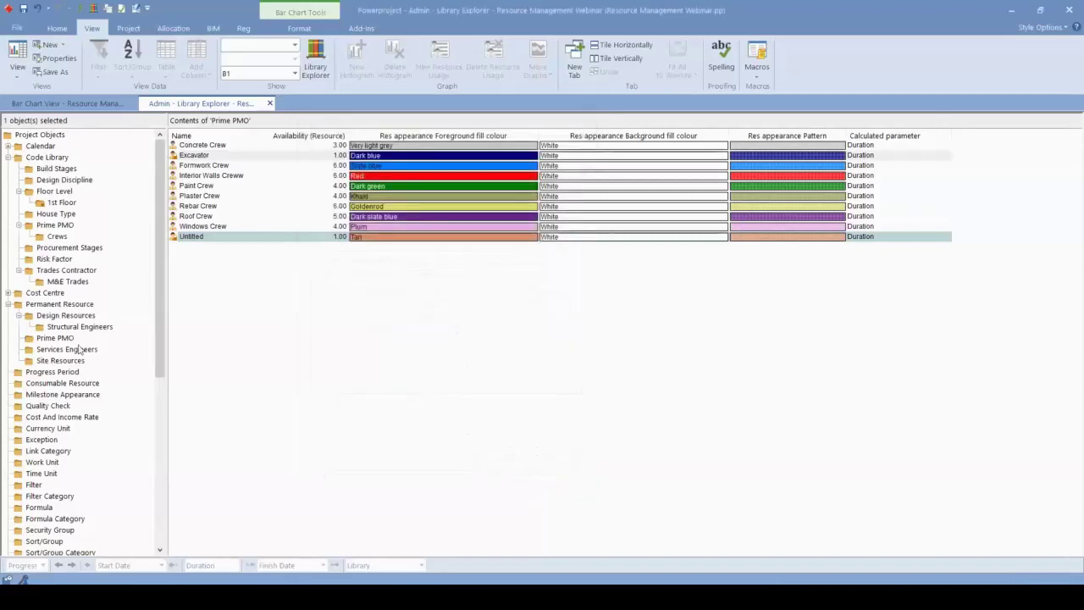
- Add a new currency unit named USD to the Currency Unit library
click(48, 428)
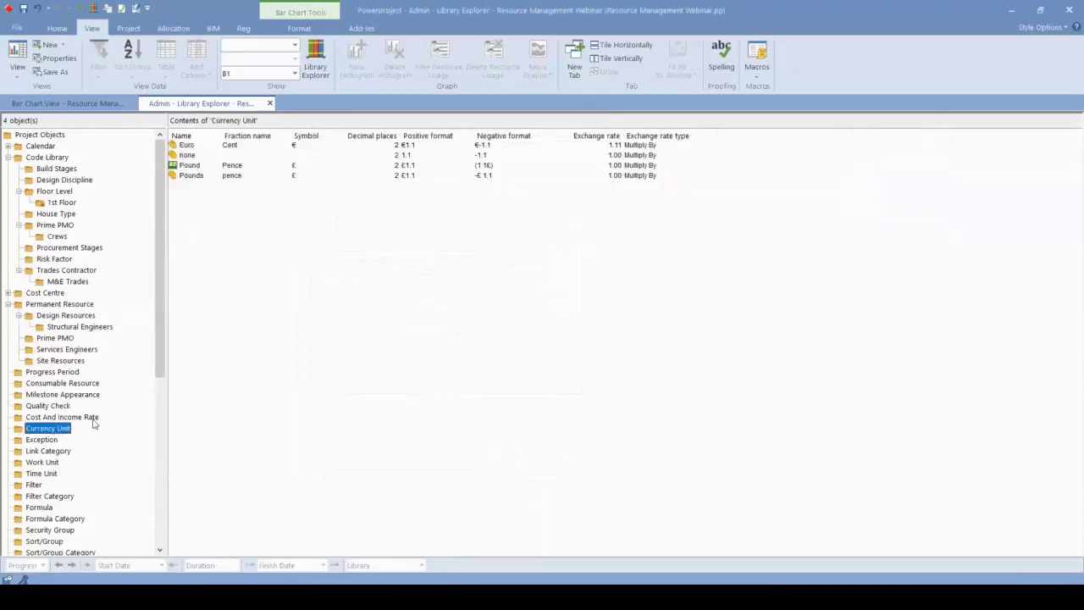
right_click(218, 200)
click(259, 205)
text(USD)
key(Return)
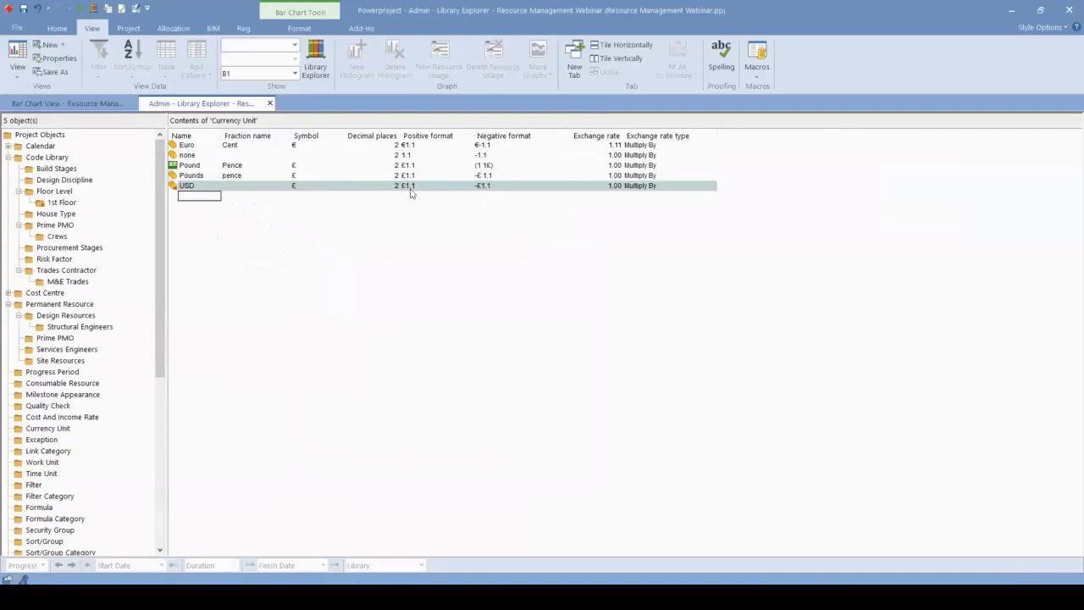
click(613, 185)
- Examine the Excavator's assignment settings and the available modelling types, and close its properties
click(60, 304)
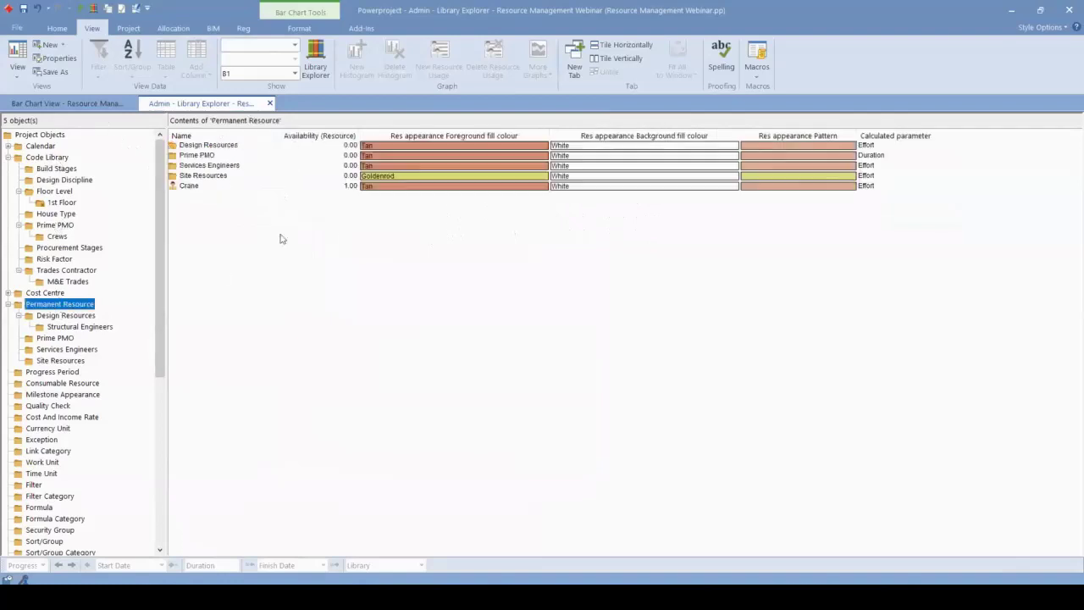
double_click(193, 156)
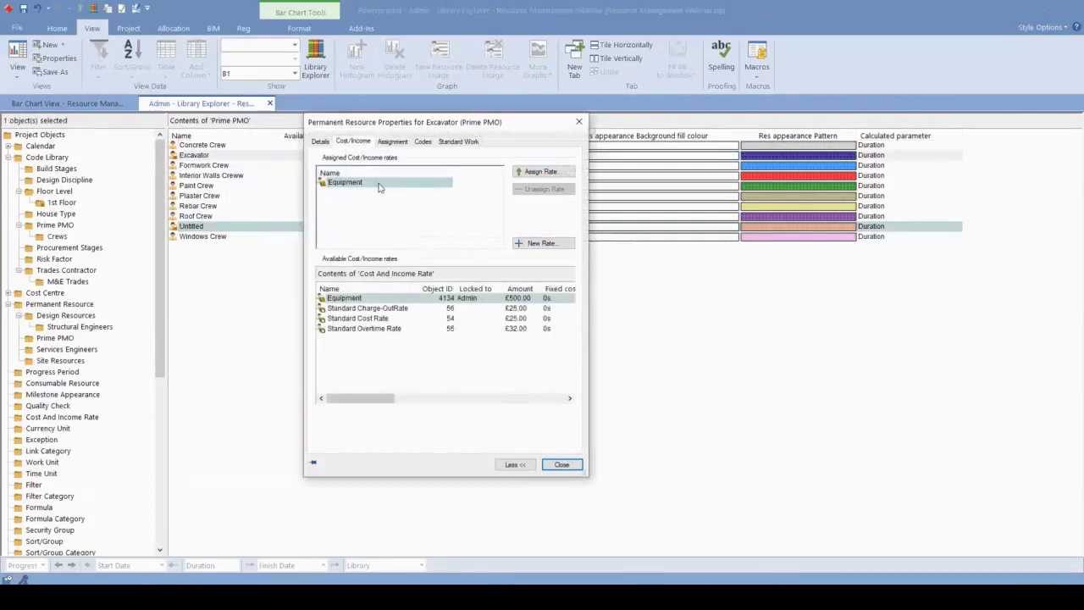
click(393, 144)
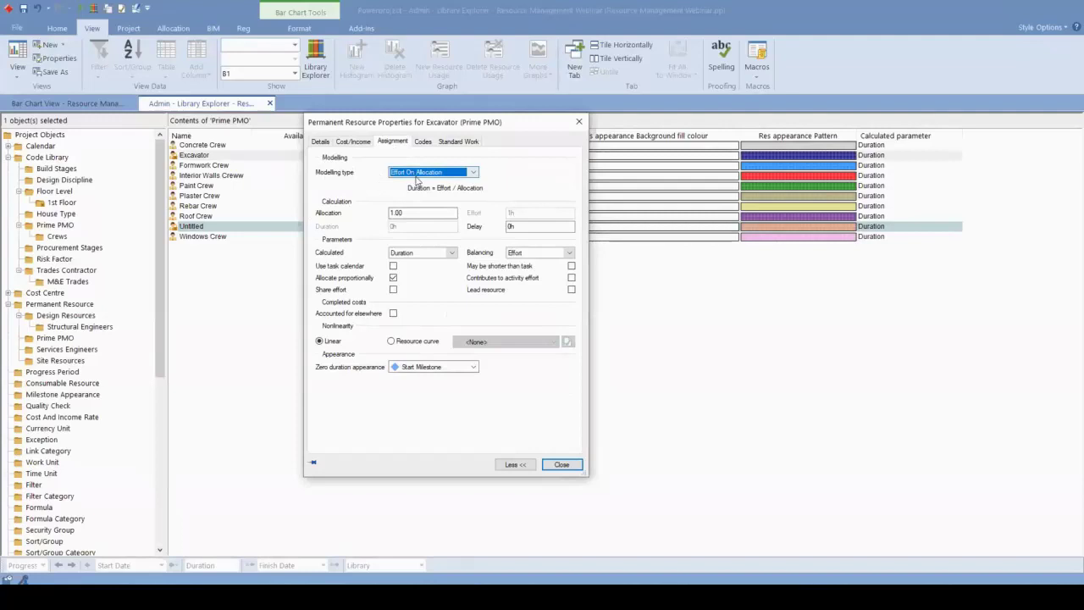
click(472, 175)
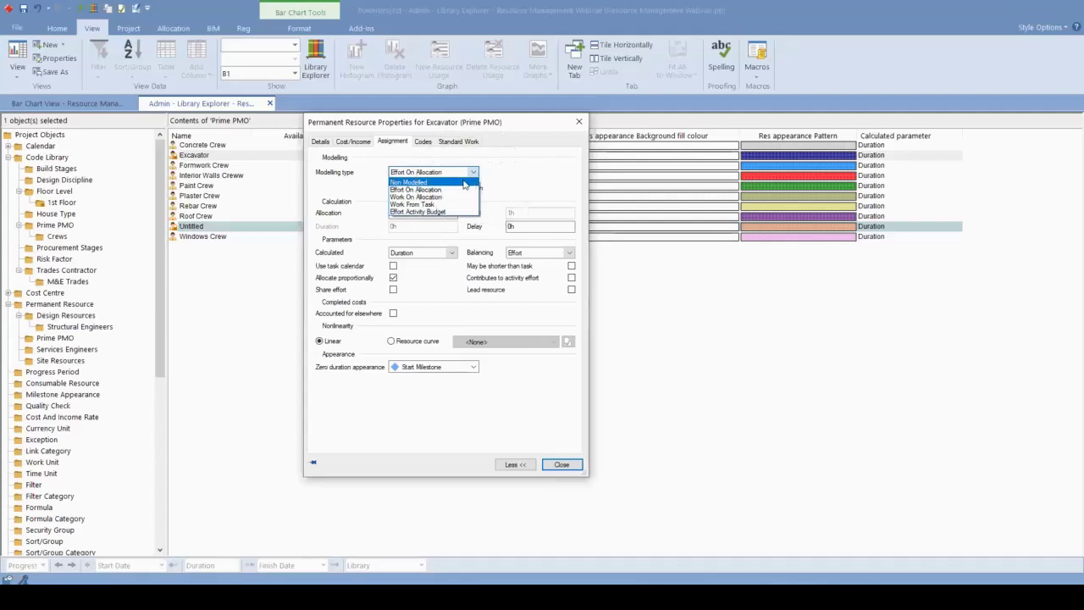
click(464, 182)
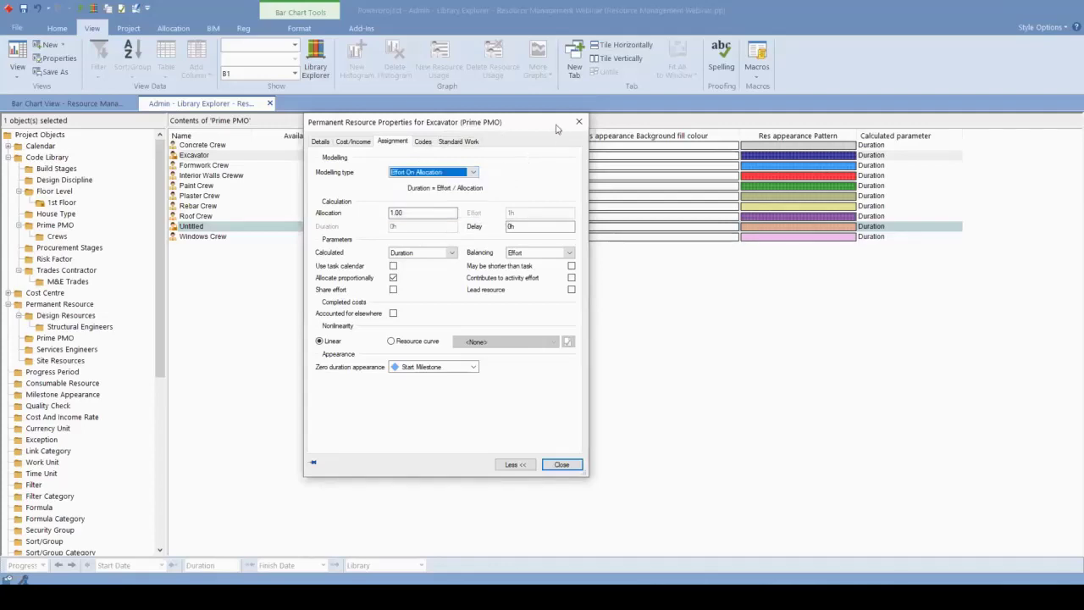
click(578, 122)
- Return to the project's bar chart view and expand the Prime PMO resources in the project tree
click(66, 102)
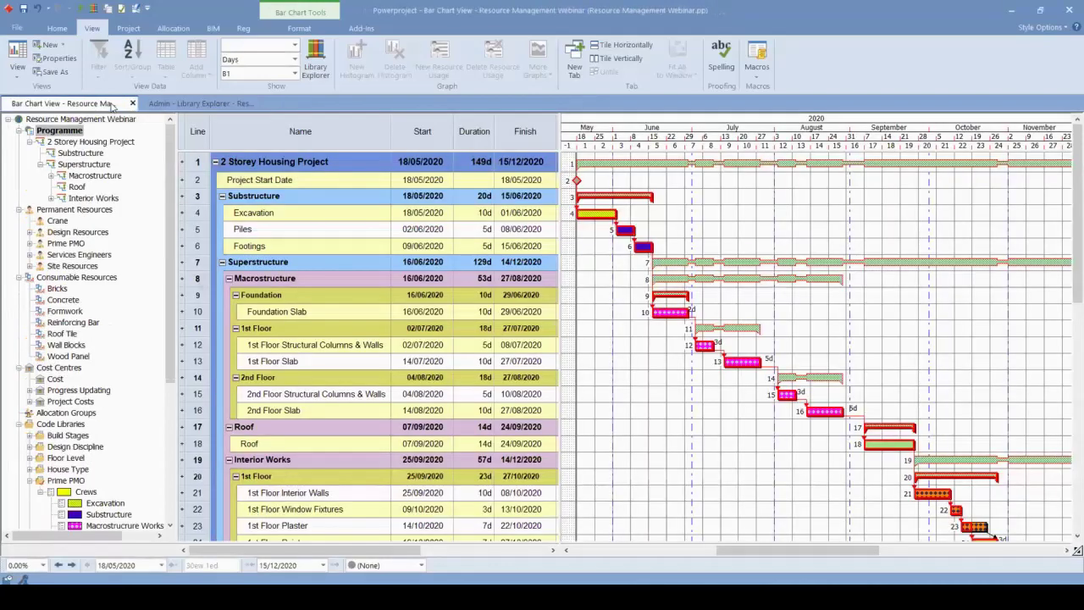
click(596, 213)
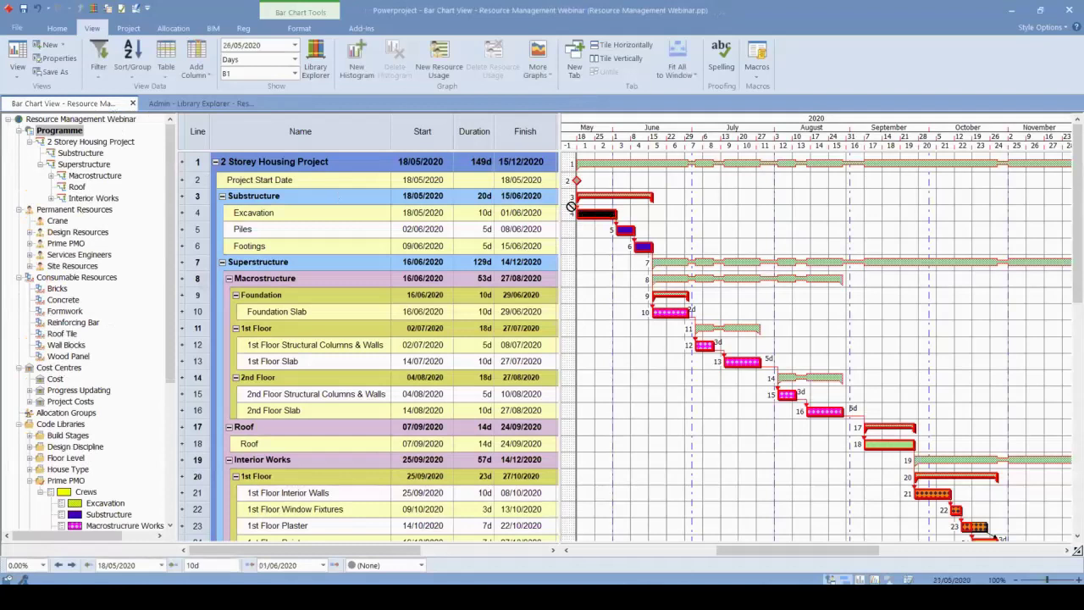
click(193, 213)
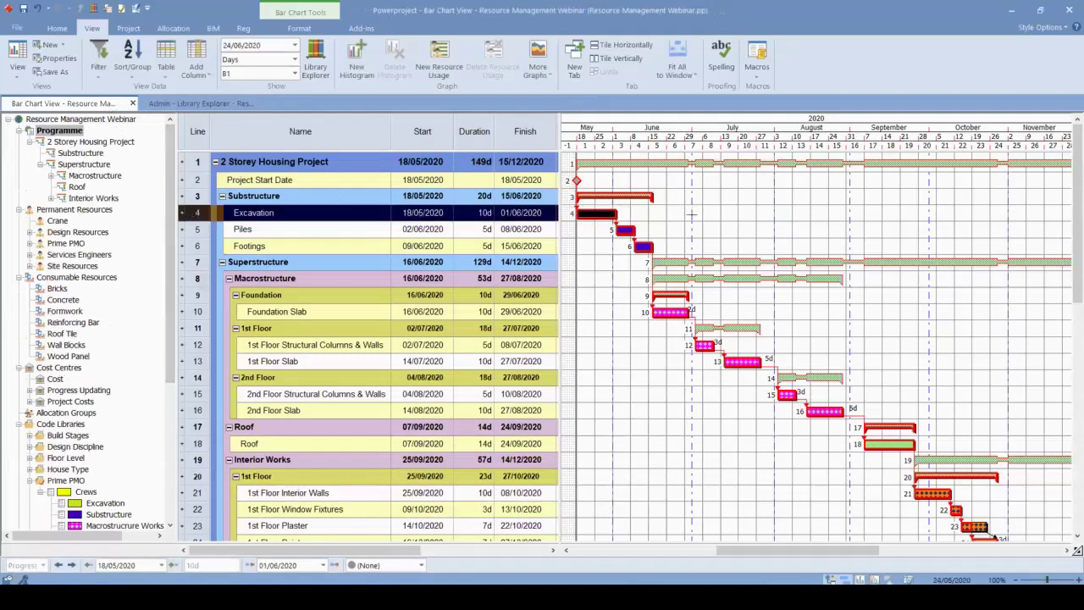
click(84, 242)
click(30, 243)
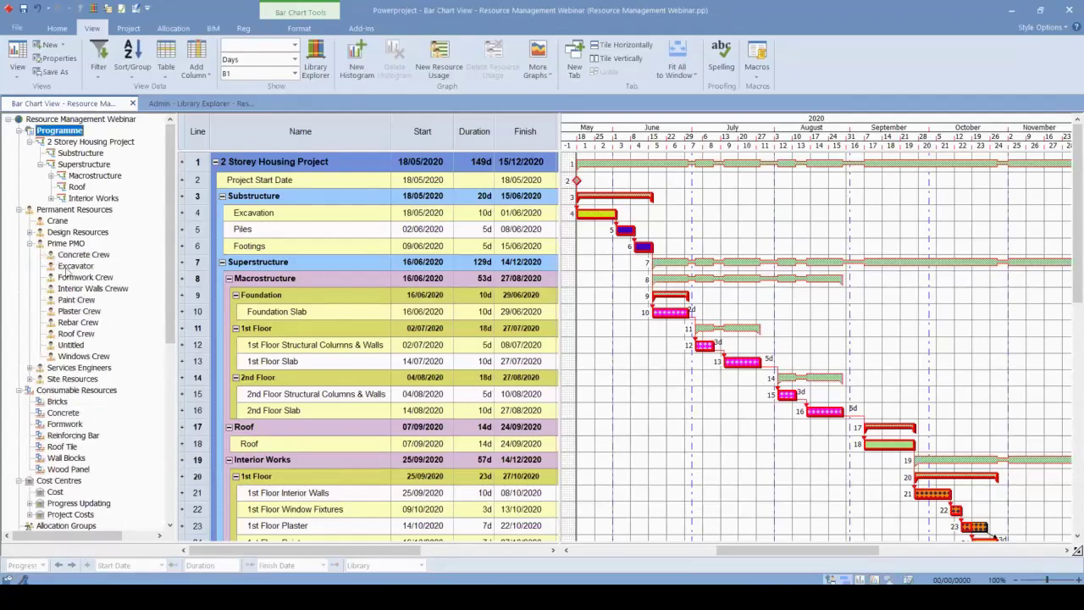
- Assign the Excavator resource to the Excavation task so that it covers the task's full duration
drag(72, 266, 596, 219)
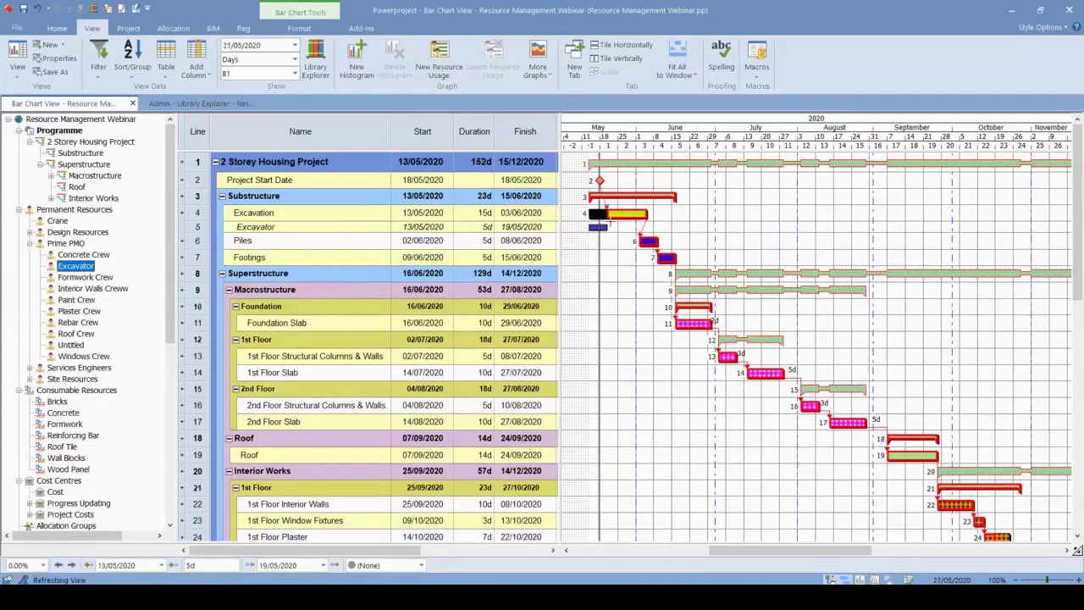
key(ctrl+z)
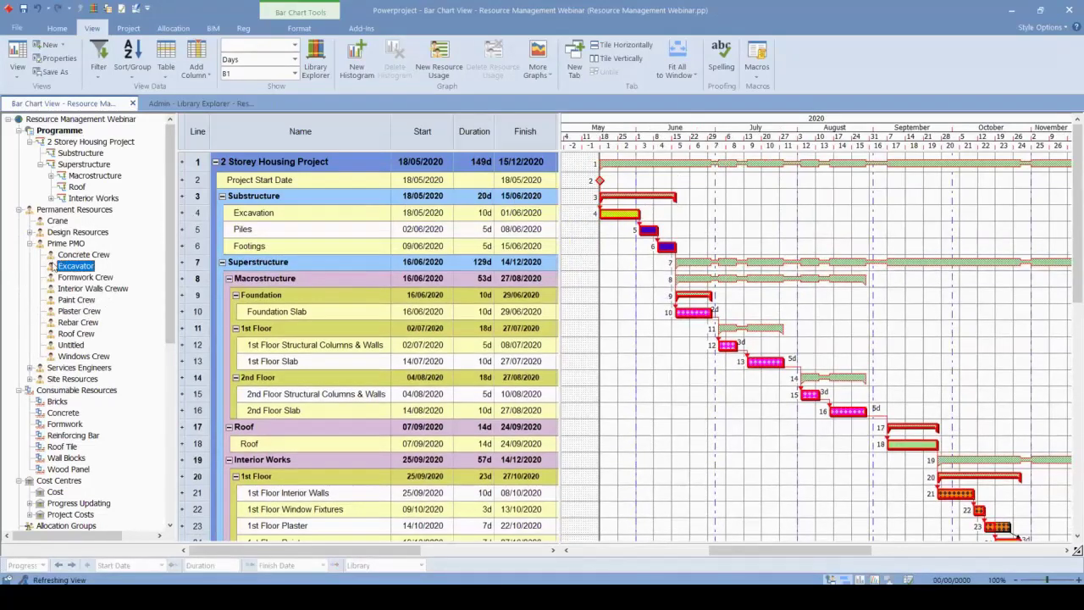
drag(76, 270, 626, 218)
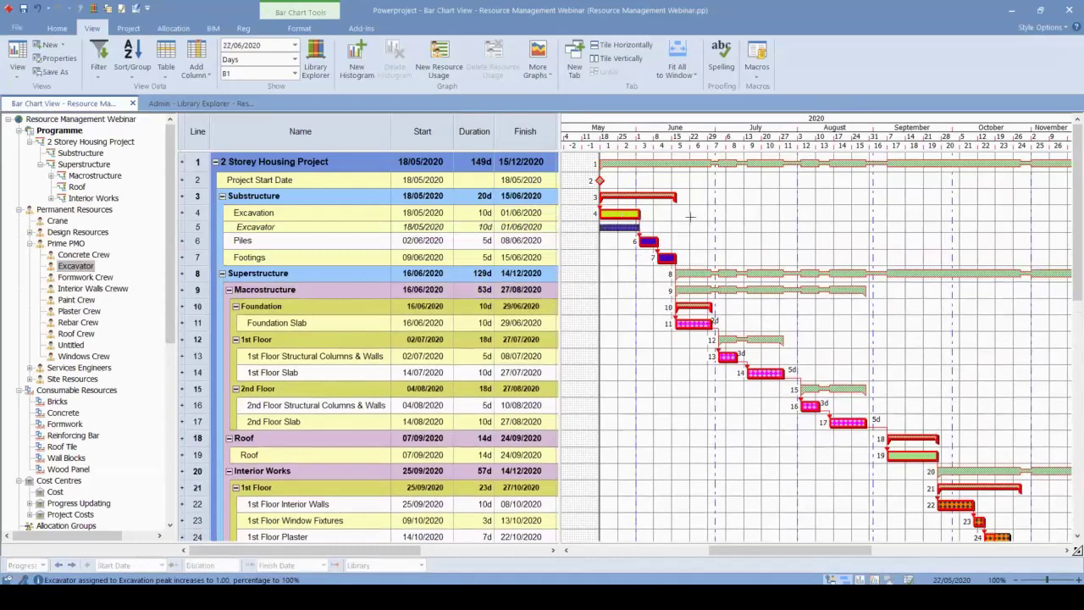
- Set the modelling type of the Excavator's allocation on the Excavation task to Non Modelled and close its properties
double_click(616, 226)
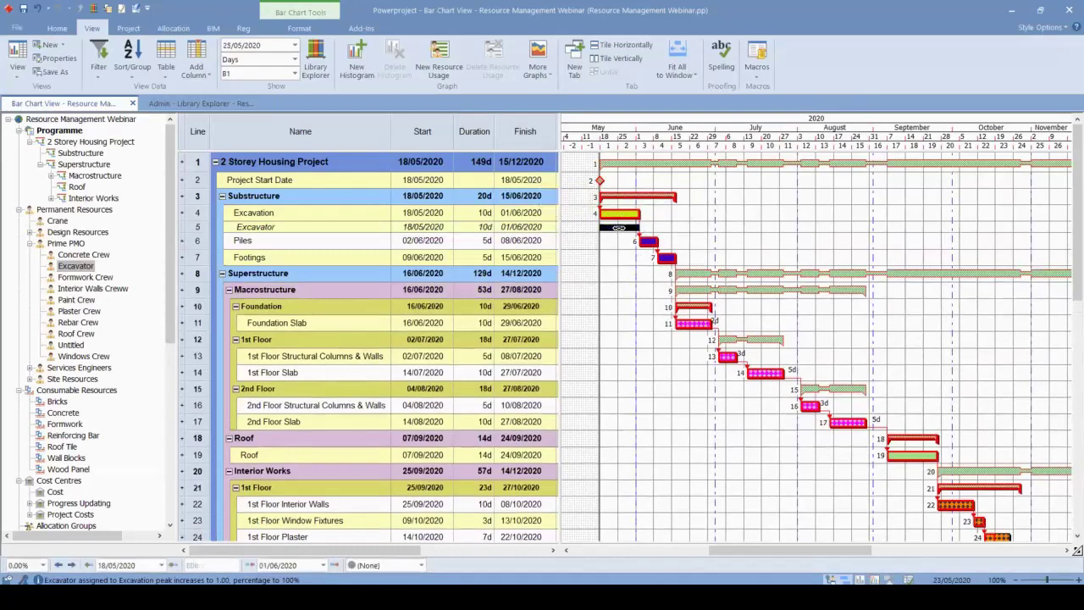
click(351, 249)
click(389, 280)
click(387, 291)
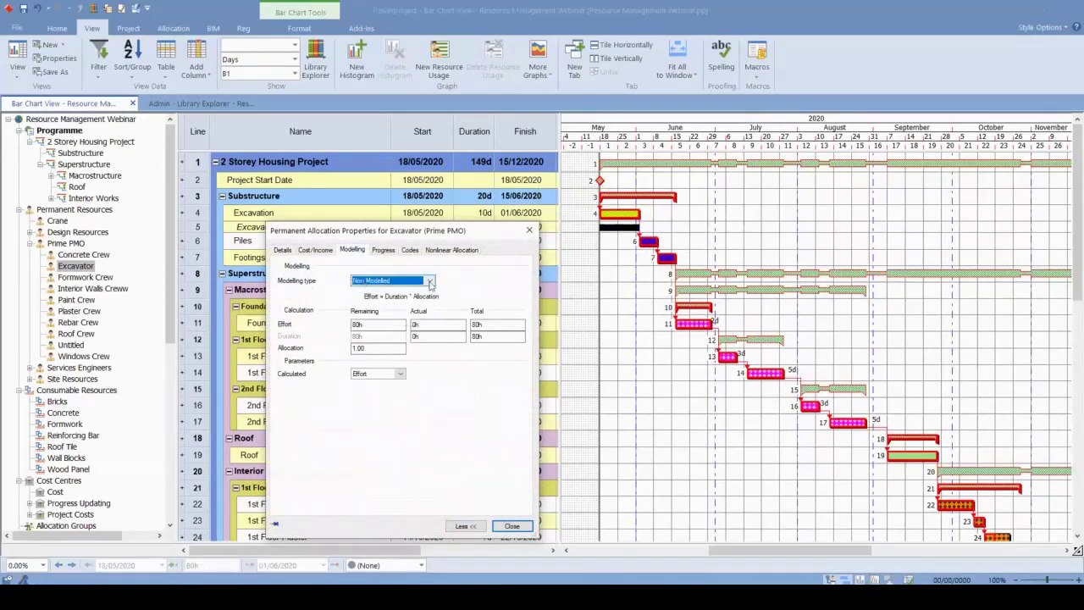
click(512, 527)
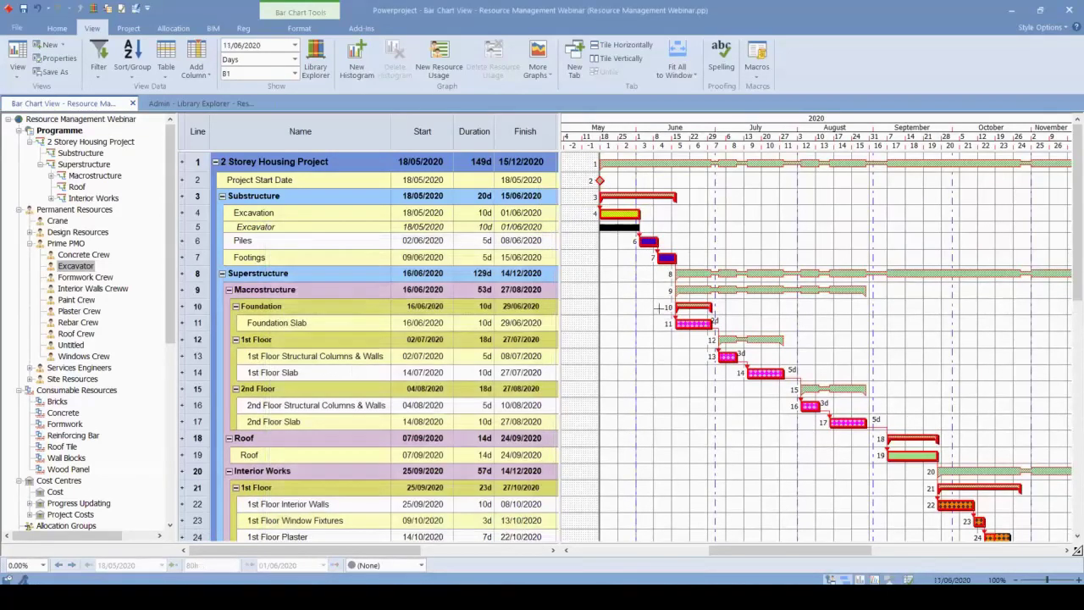
- Set the Excavation task's duration to 15 days
click(486, 212)
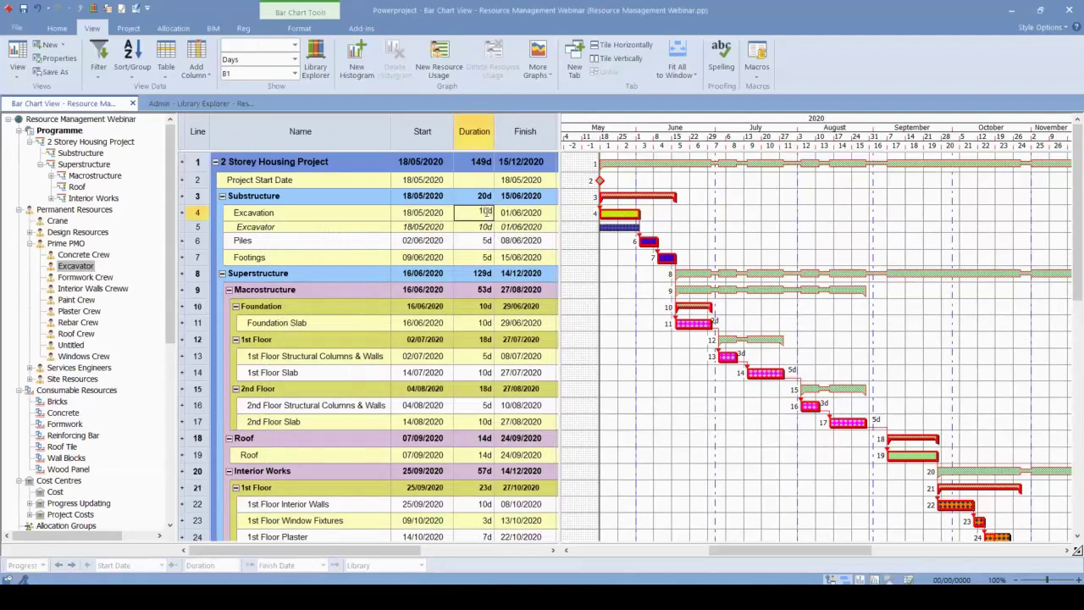
key(Return)
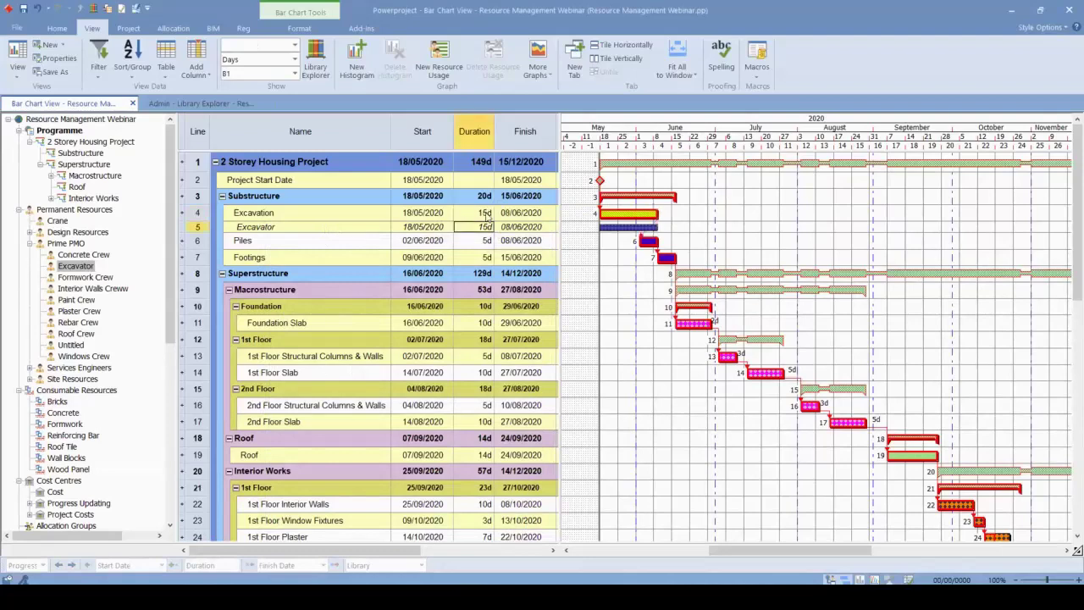
click(614, 226)
click(607, 276)
- Extend the visible table to the Allocation and Effort columns and check the Excavator's values there
drag(559, 212, 658, 214)
double_click(645, 227)
double_click(659, 226)
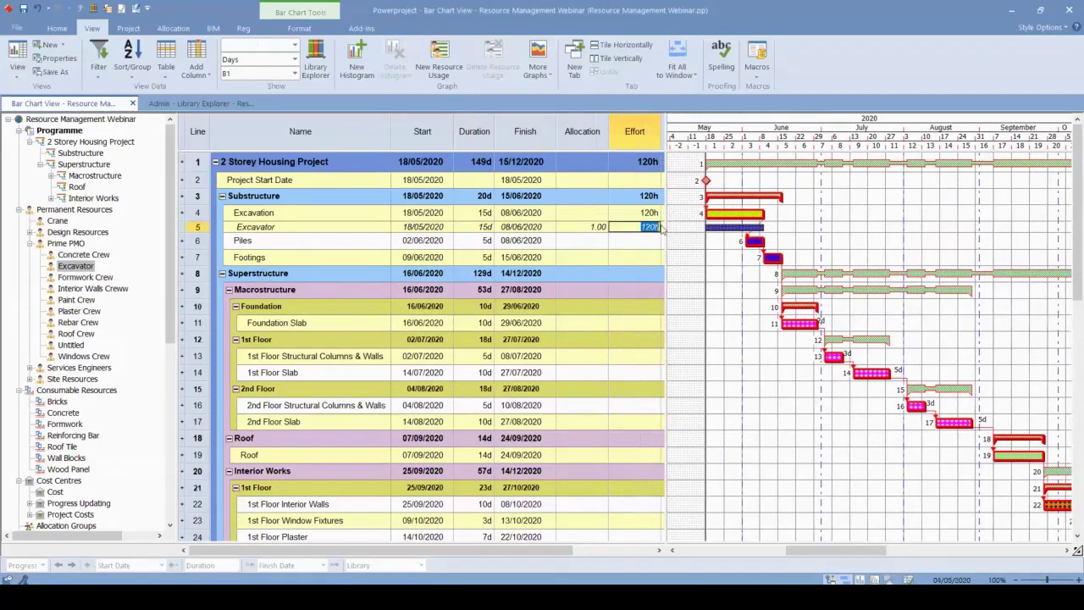
click(574, 229)
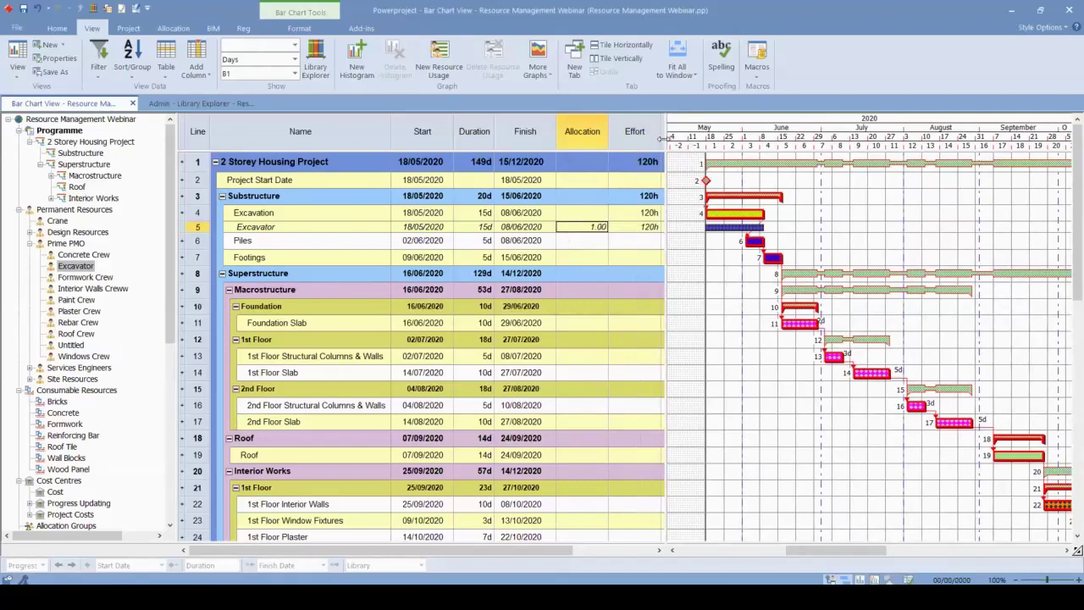
- Change the Excavator allocation's modelling type to Effort On Allocation and close its properties
scroll(681, 169, down, 1)
double_click(730, 227)
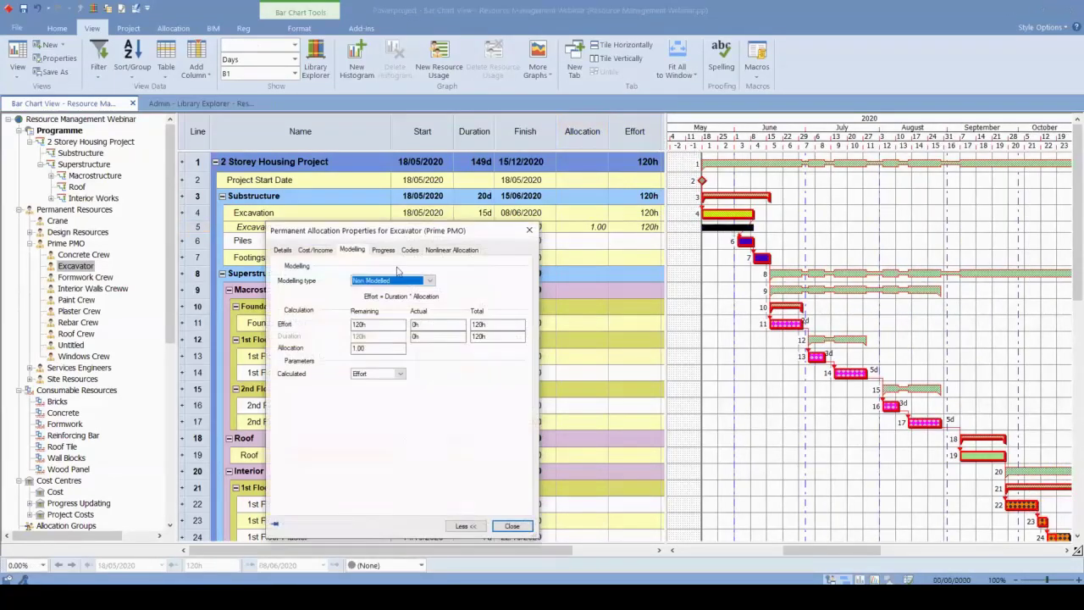
click(369, 282)
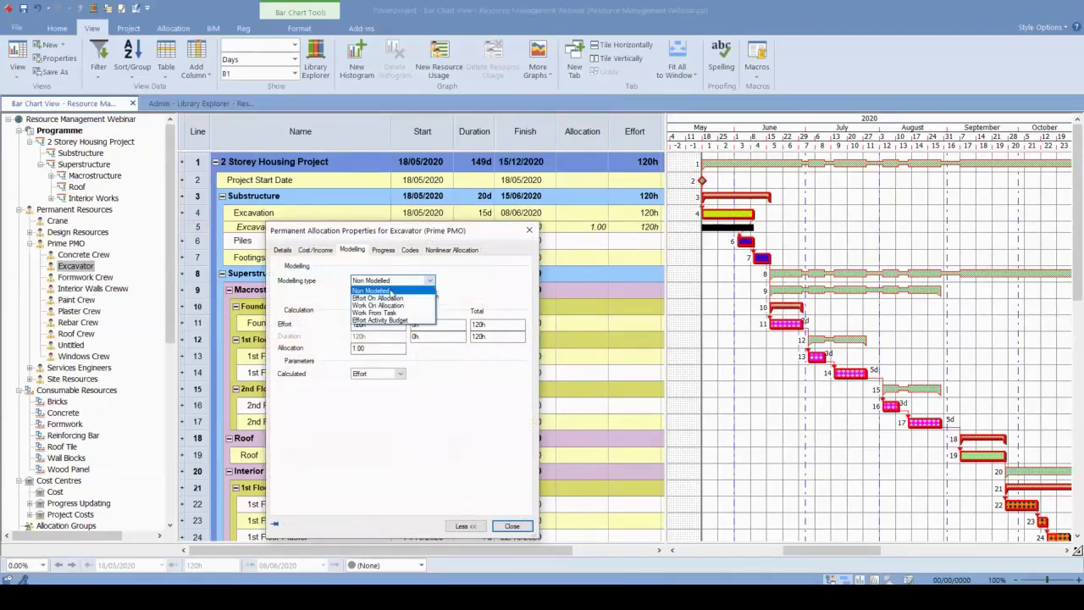
click(394, 299)
click(529, 230)
- Assign the Formwork Crew, Rebar Crew and Concrete Crew to the Foundation Slab task for its full duration
click(715, 323)
scroll(819, 293, up, 1)
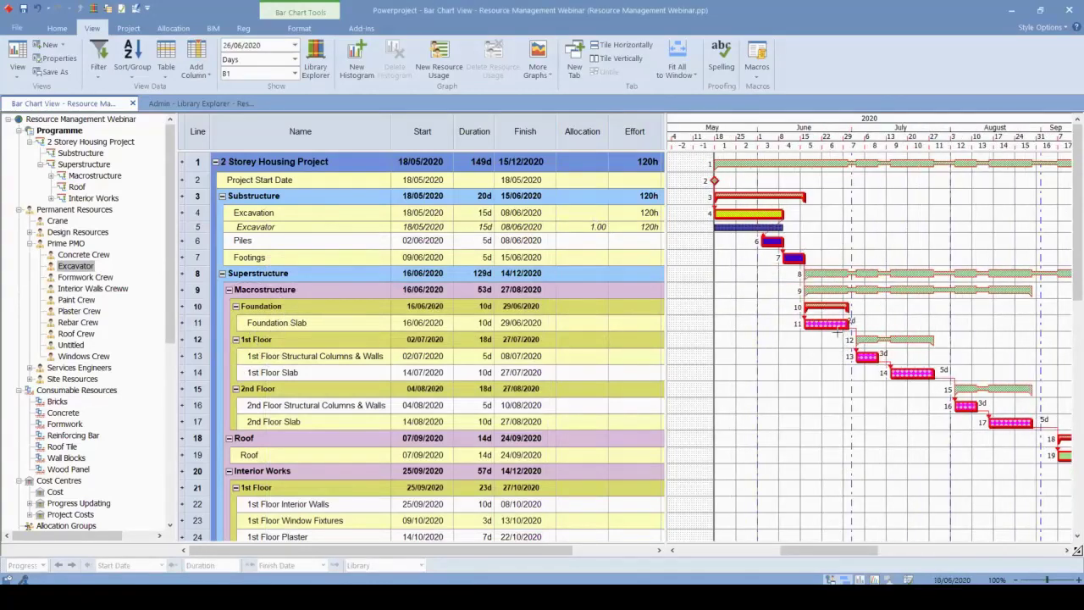
drag(804, 555, 832, 554)
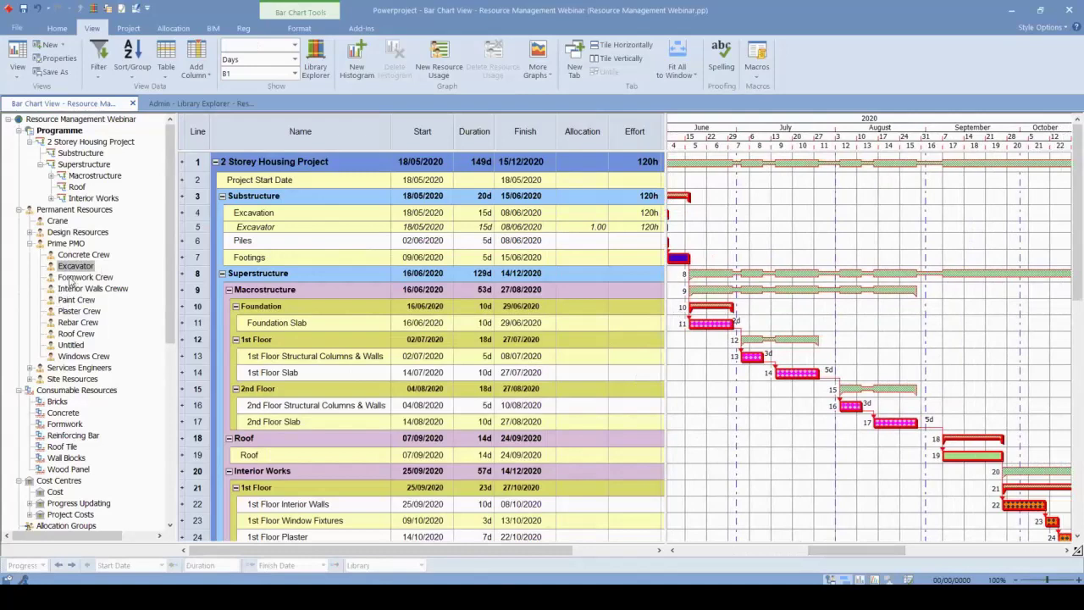
click(73, 278)
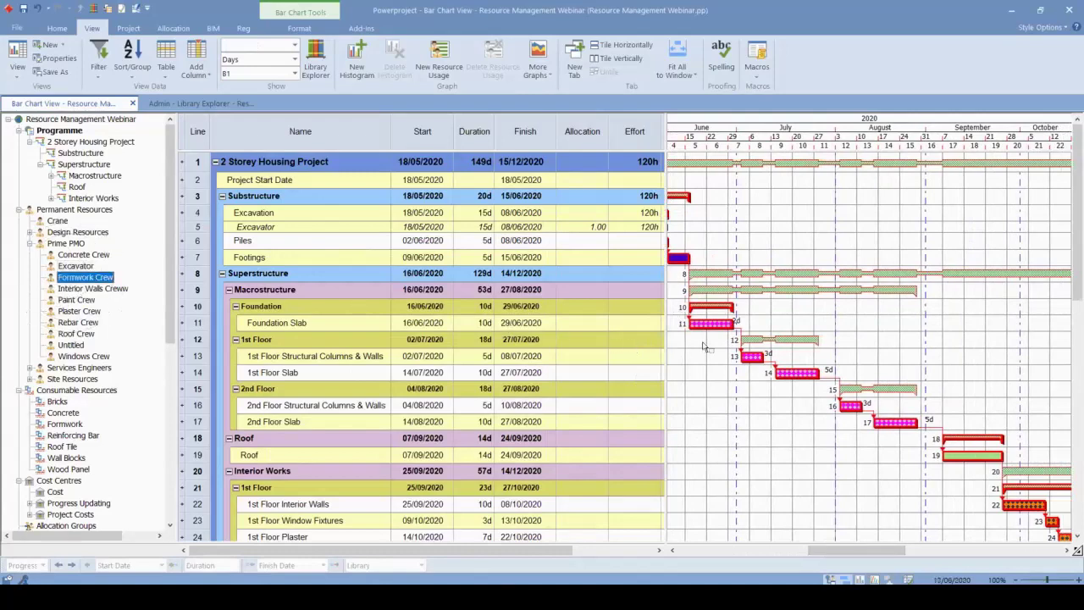
drag(718, 326, 715, 328)
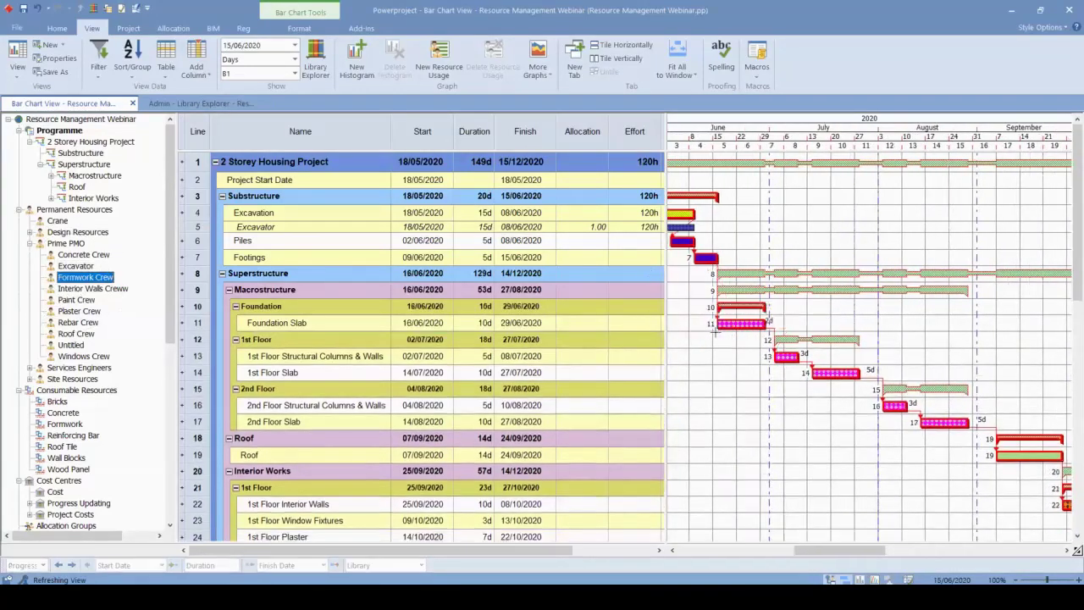
drag(80, 276, 748, 331)
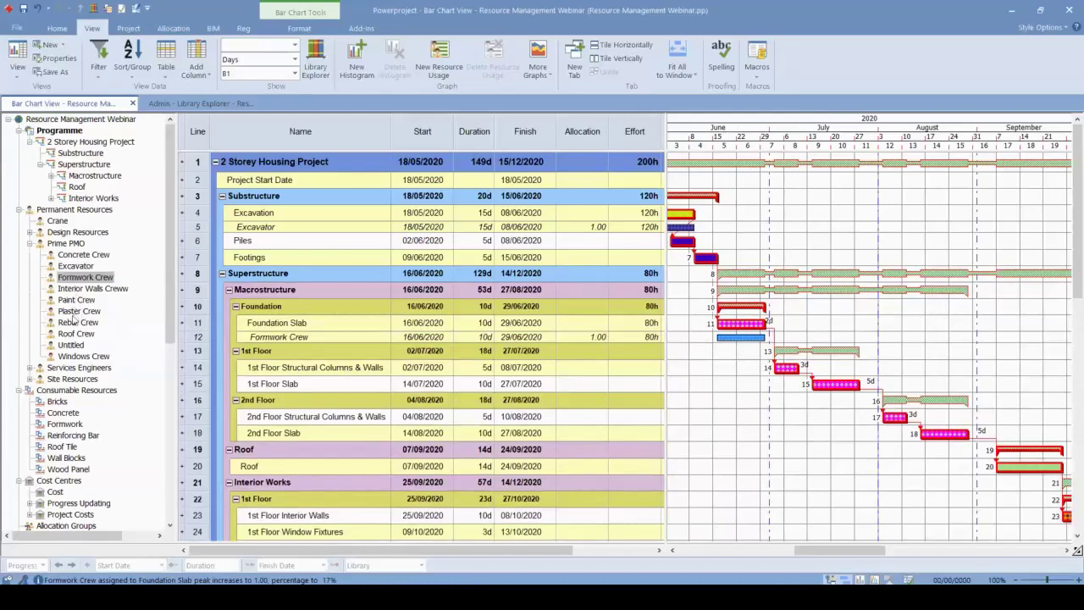
drag(77, 322, 749, 327)
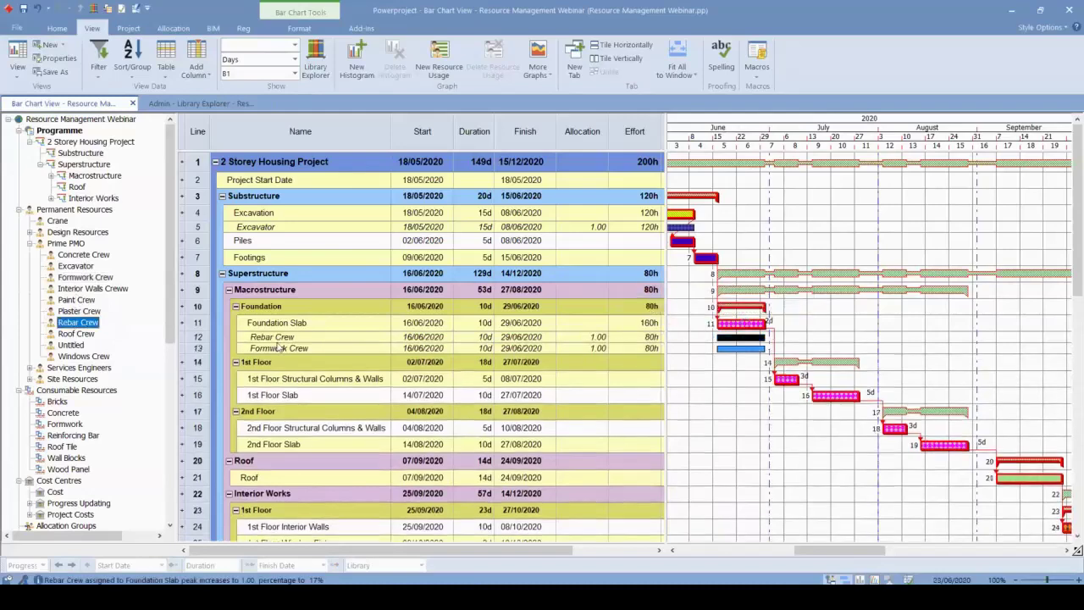
drag(83, 254, 752, 326)
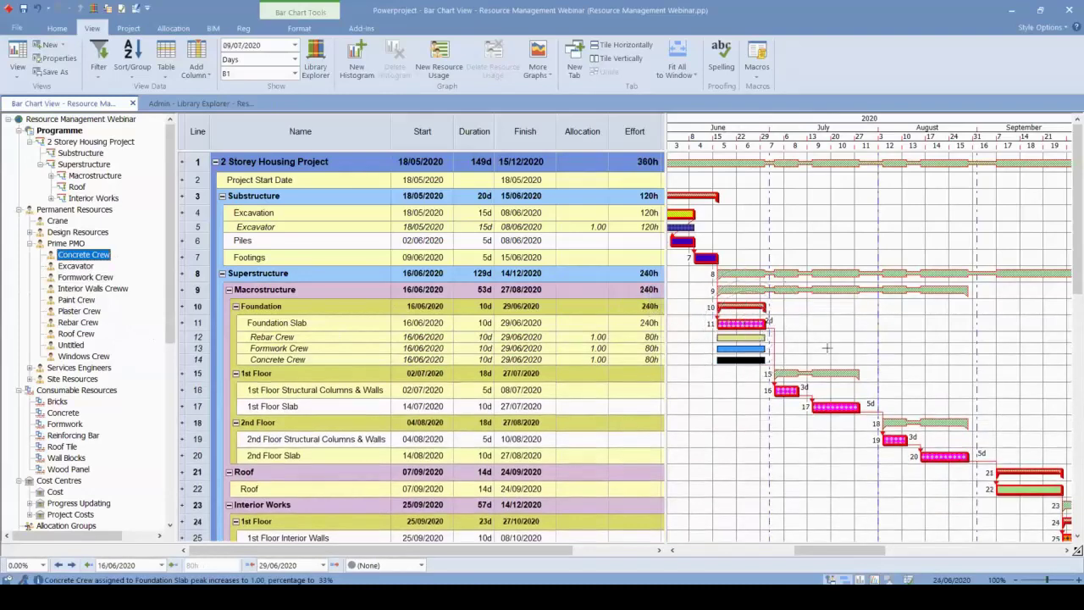
click(786, 322)
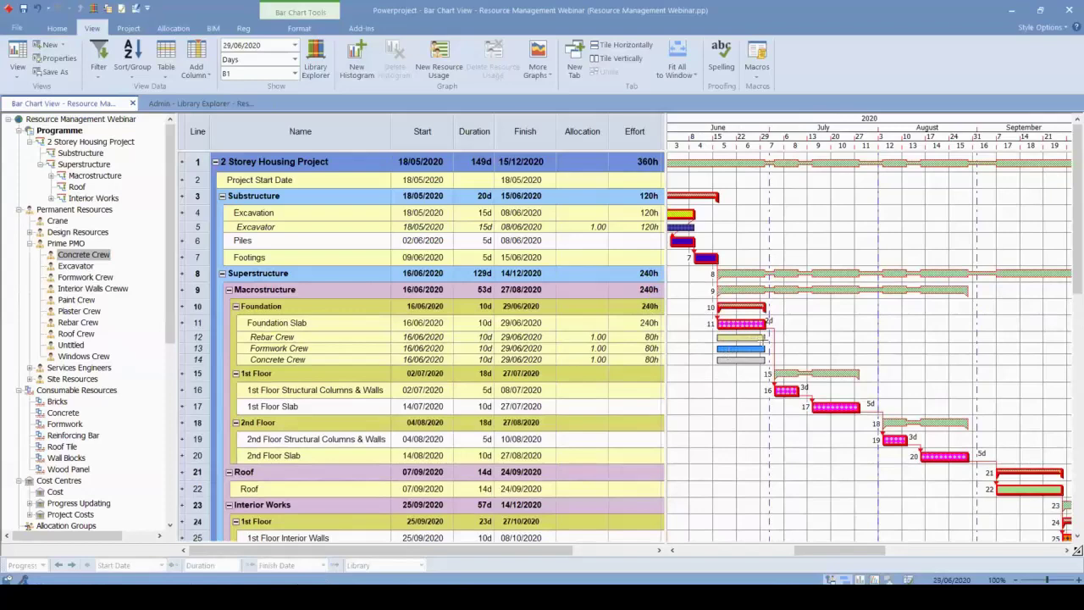
- Examine the modelling settings of the Rebar Crew's Foundation Slab allocation, keeping Duration as the calculated parameter
scroll(764, 338, up, 1)
scroll(763, 342, up, 1)
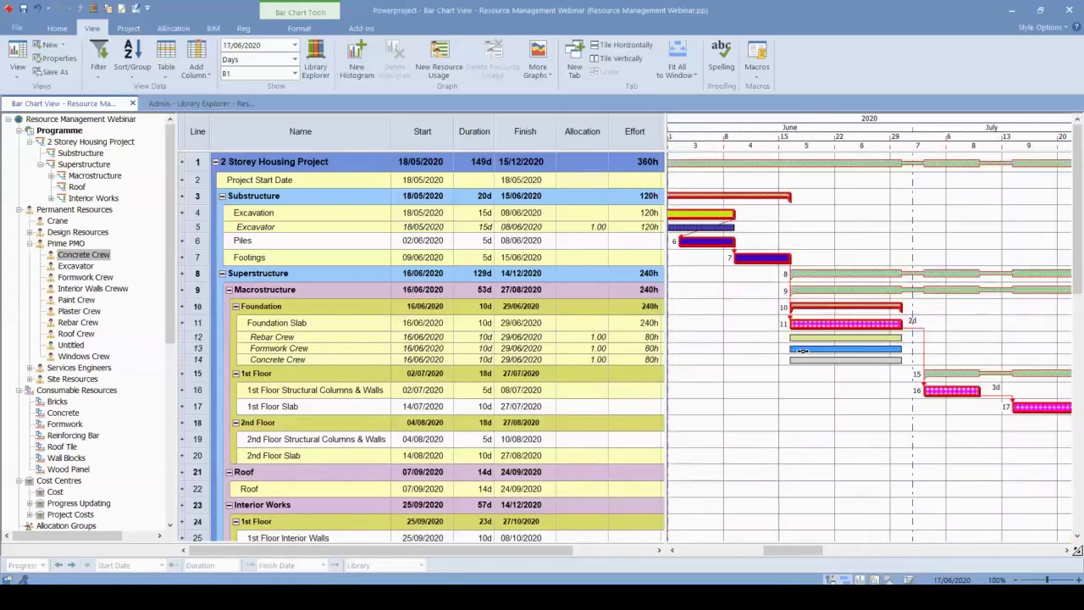
click(807, 337)
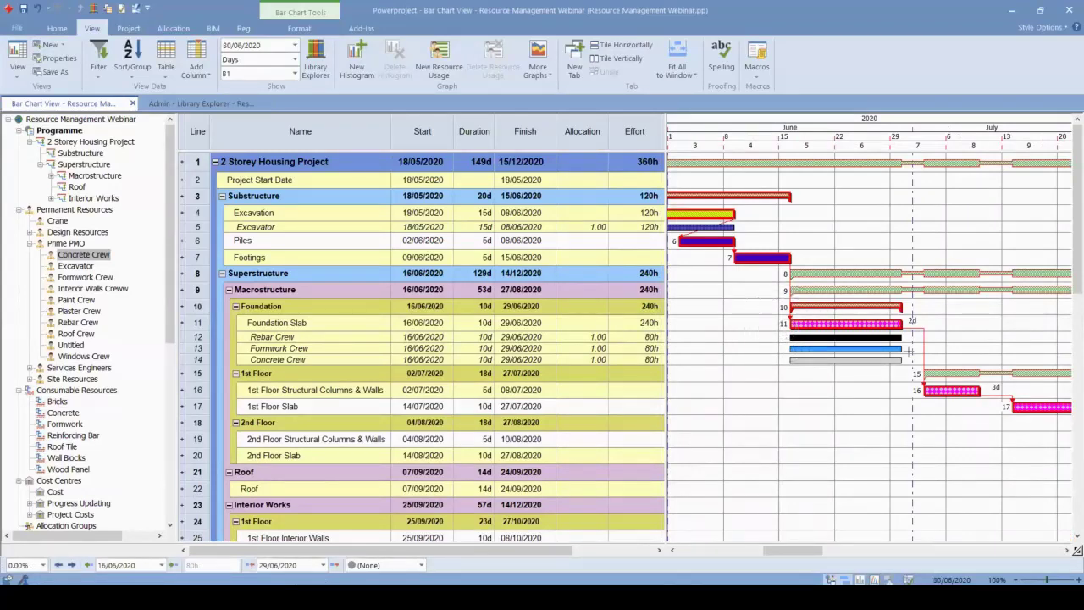
double_click(881, 337)
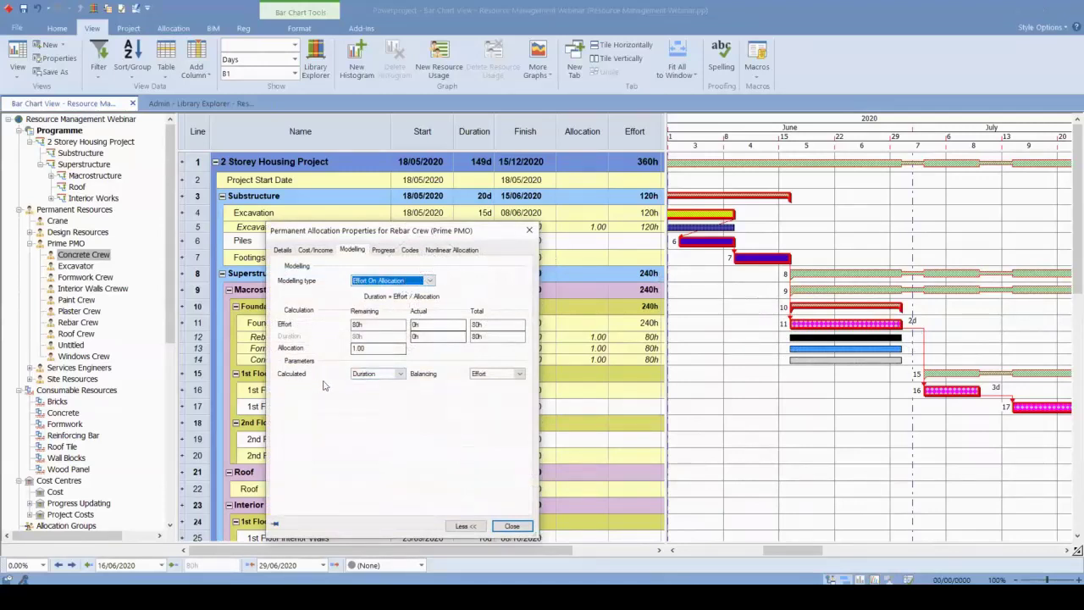
click(400, 374)
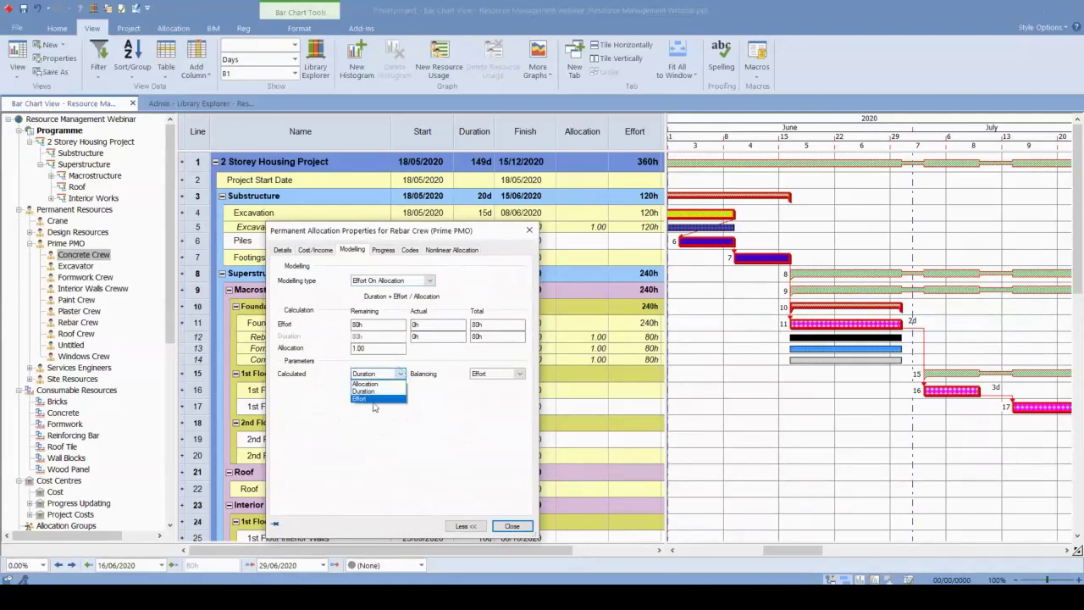
click(383, 391)
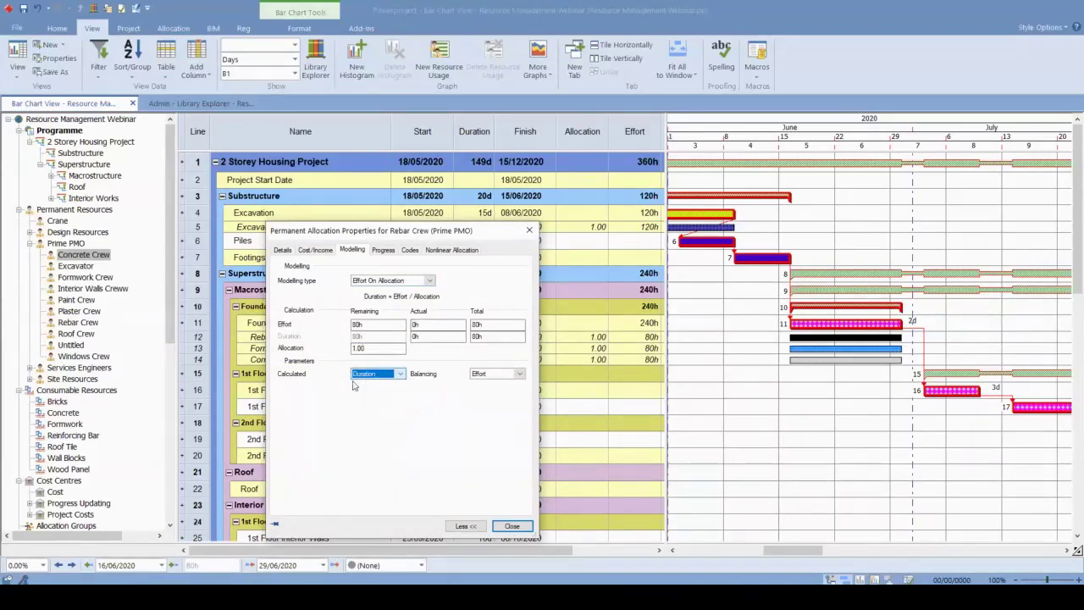
click(511, 526)
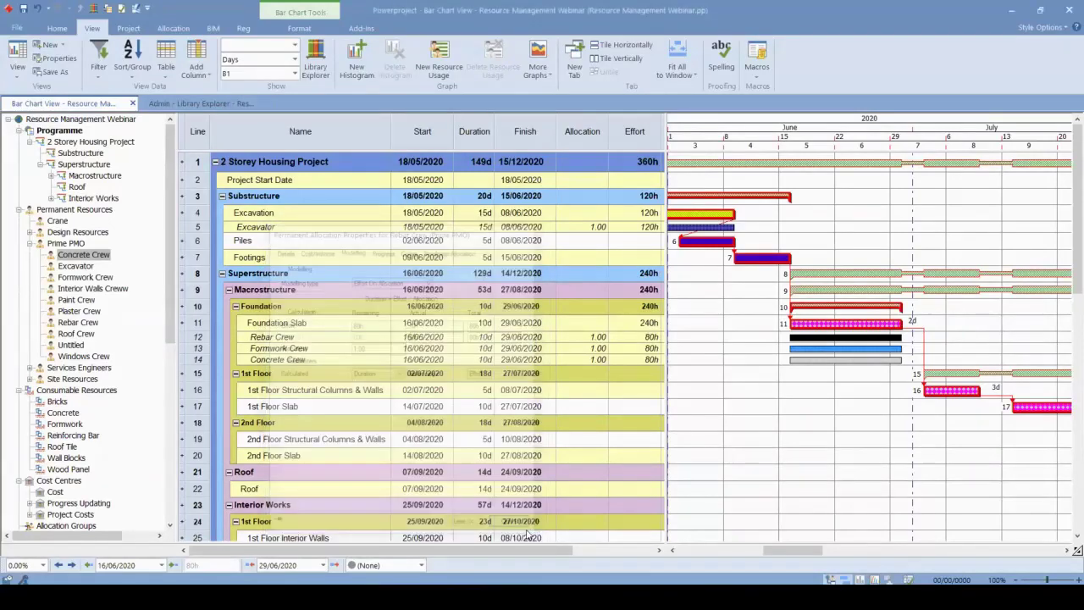
- Shorten the Rebar Crew's allocation on the Foundation Slab so it runs from 17/06/2020 to 25/06/2020
click(470, 323)
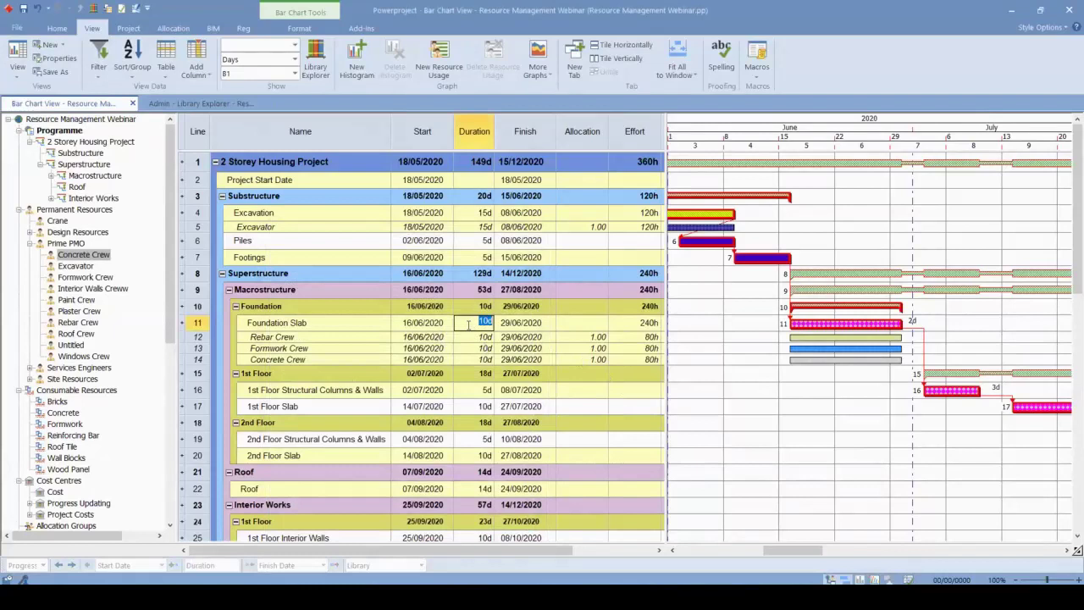
click(822, 336)
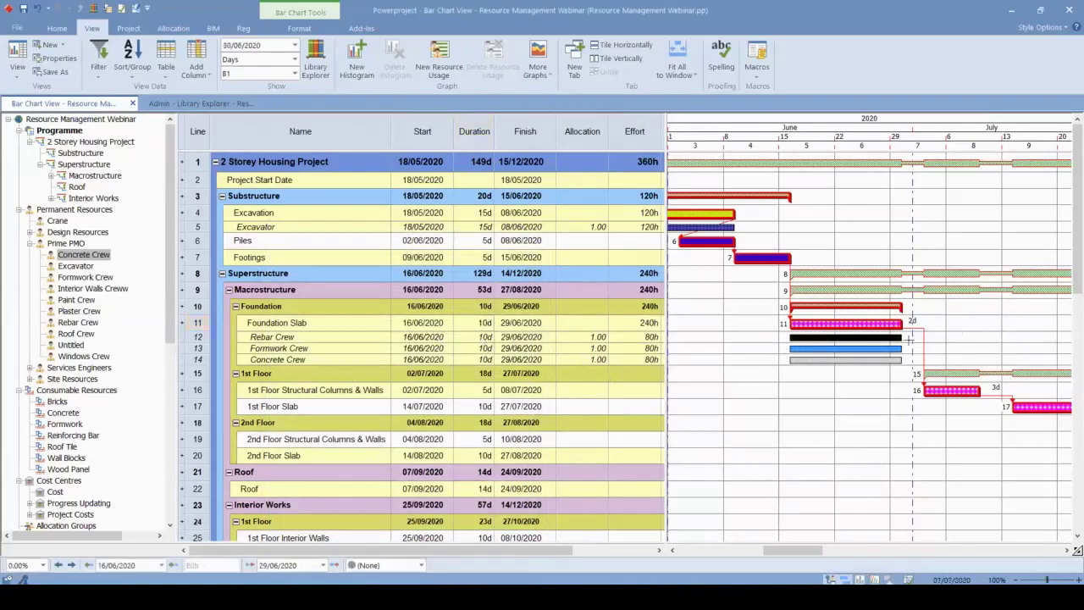
mouse_move(900, 338)
mouse_down()
mouse_move(864, 342)
mouse_move(883, 342)
mouse_up()
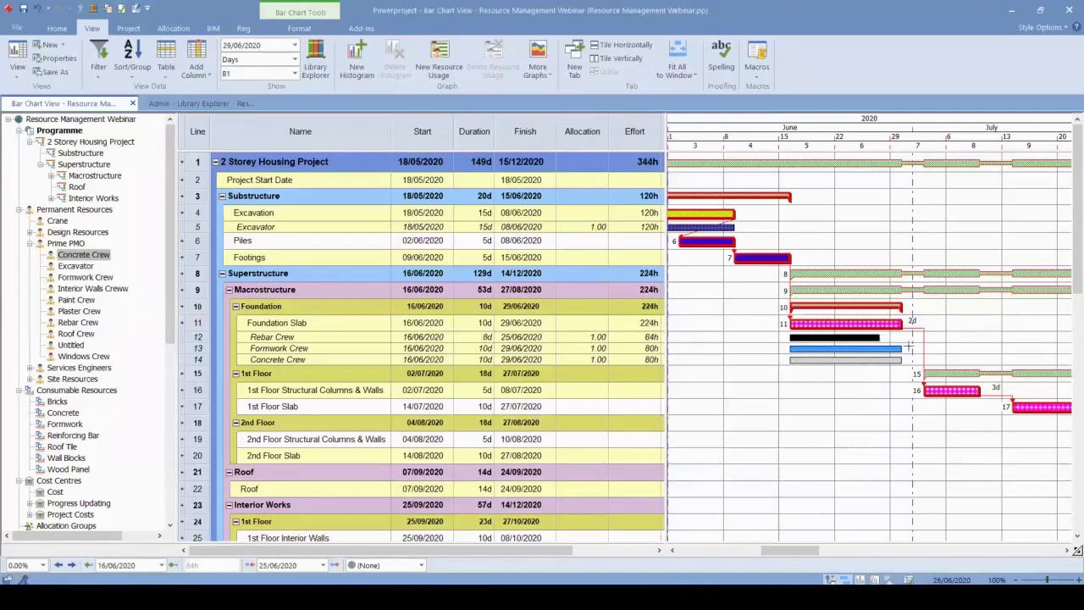
click(890, 348)
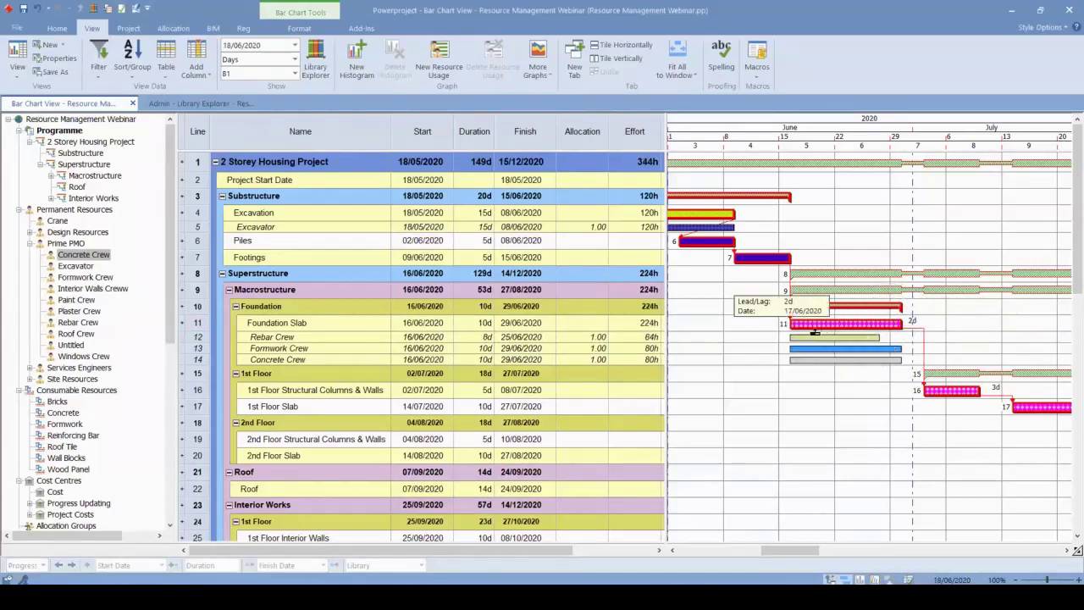
drag(790, 337, 805, 338)
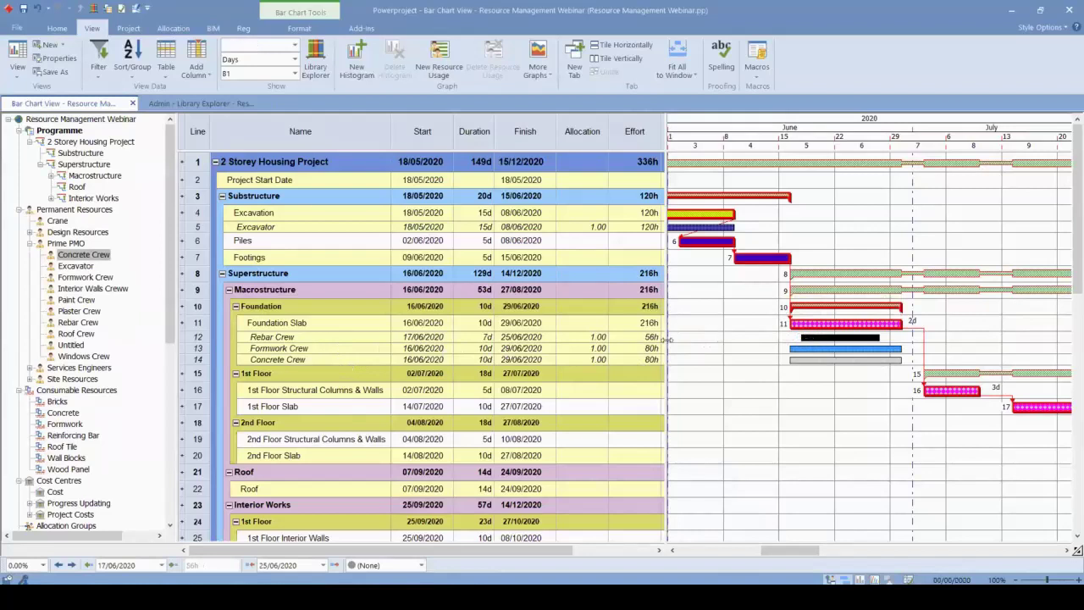
- Extend the visible table to the Quantity column and examine the Rebar Crew allocation's modelling settings and effort
drag(666, 335, 709, 336)
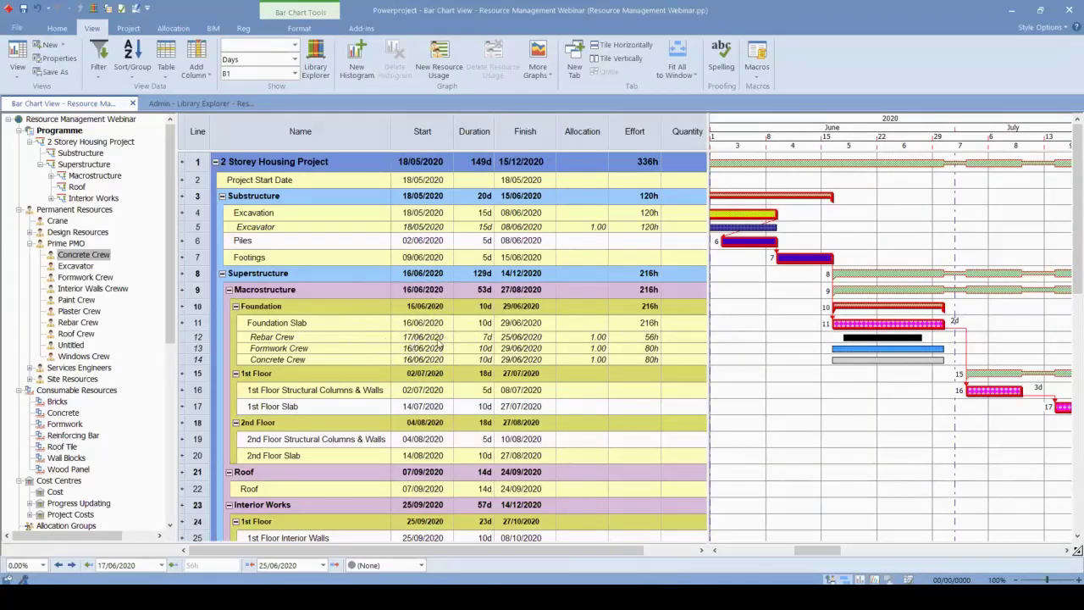
click(921, 375)
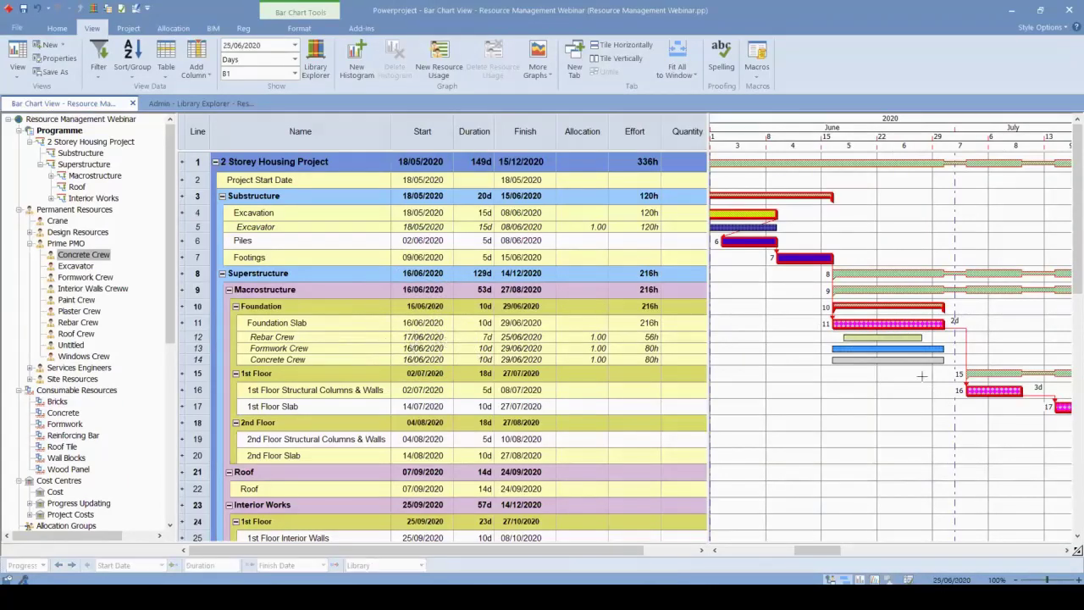
click(845, 337)
double_click(888, 339)
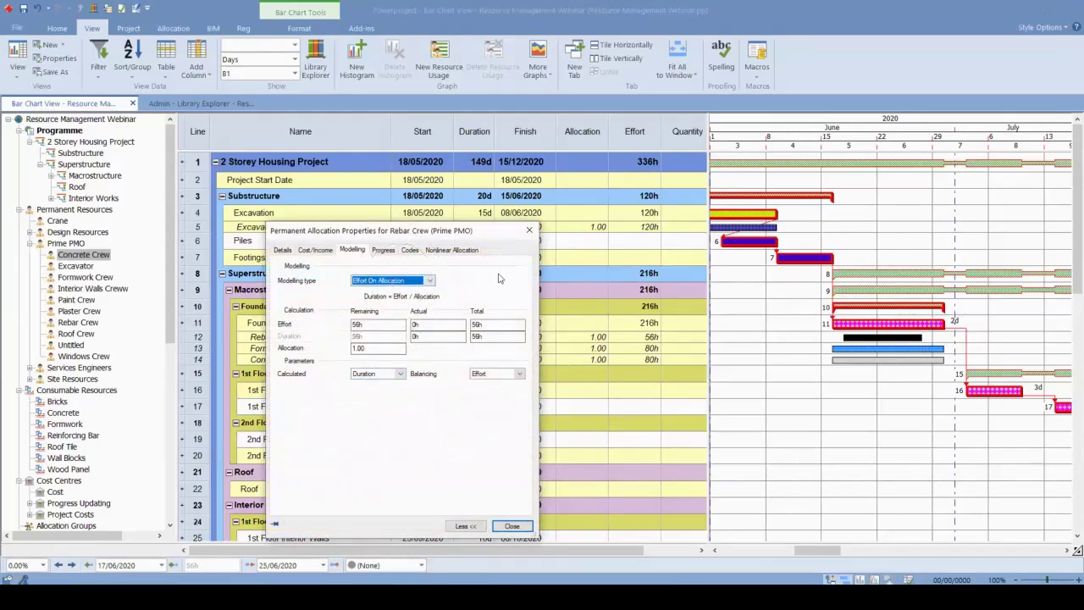
click(529, 230)
click(643, 337)
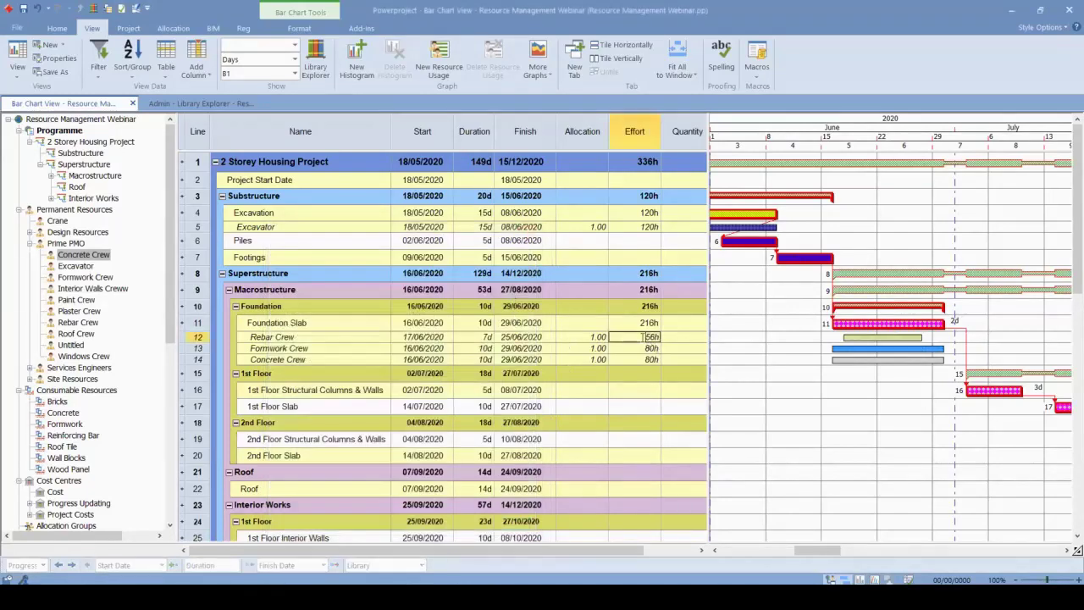
click(650, 337)
click(837, 398)
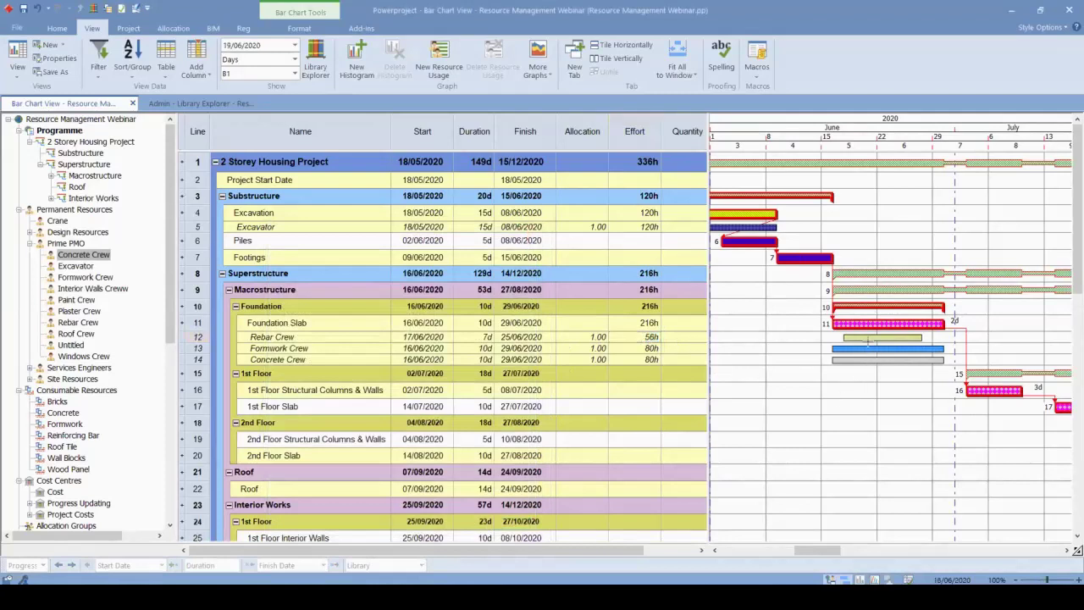
- Set the Rebar Crew's allocation on the Foundation Slab to 5.00 and examine its modelling settings and duration
click(595, 337)
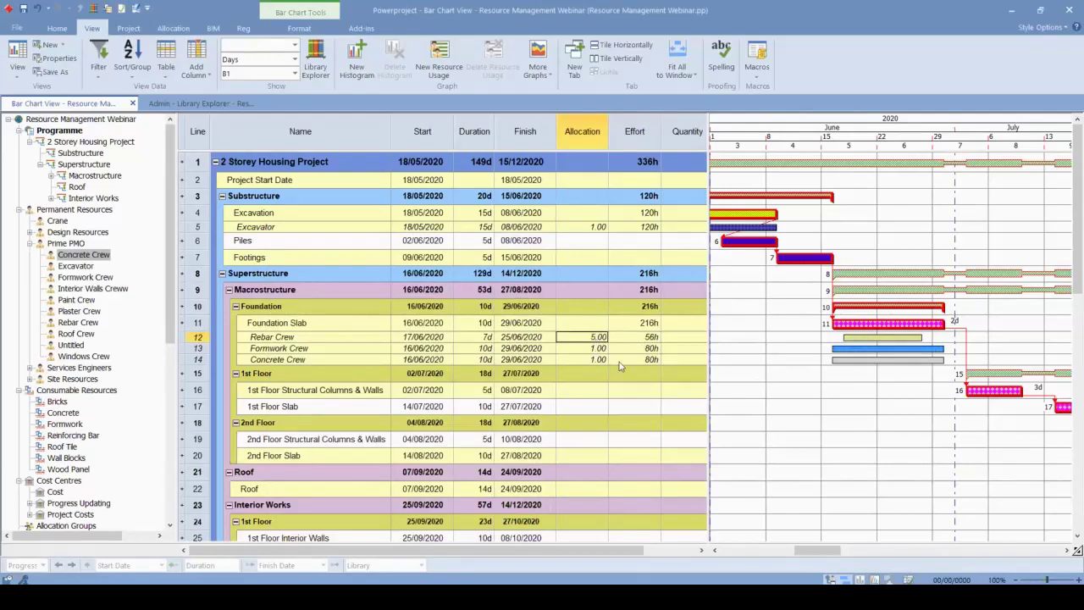
key(Return)
double_click(851, 337)
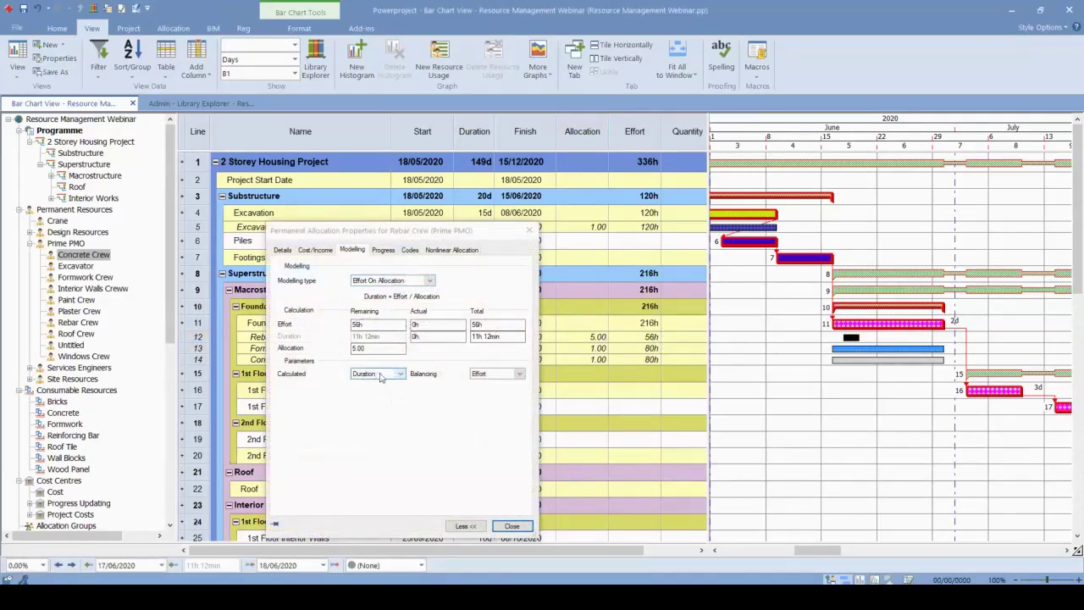
drag(505, 238, 591, 370)
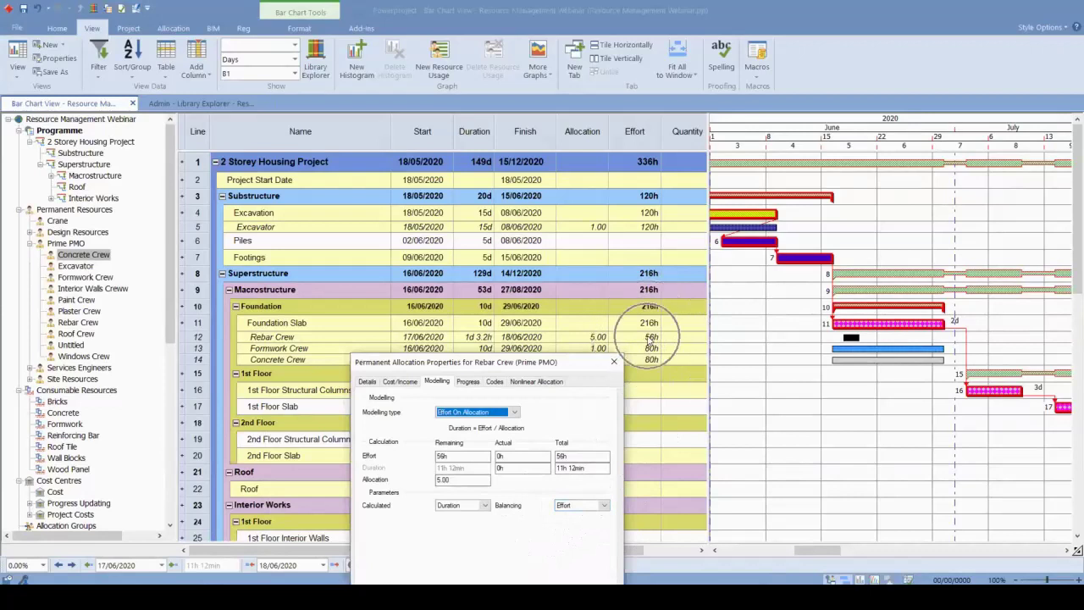
click(471, 338)
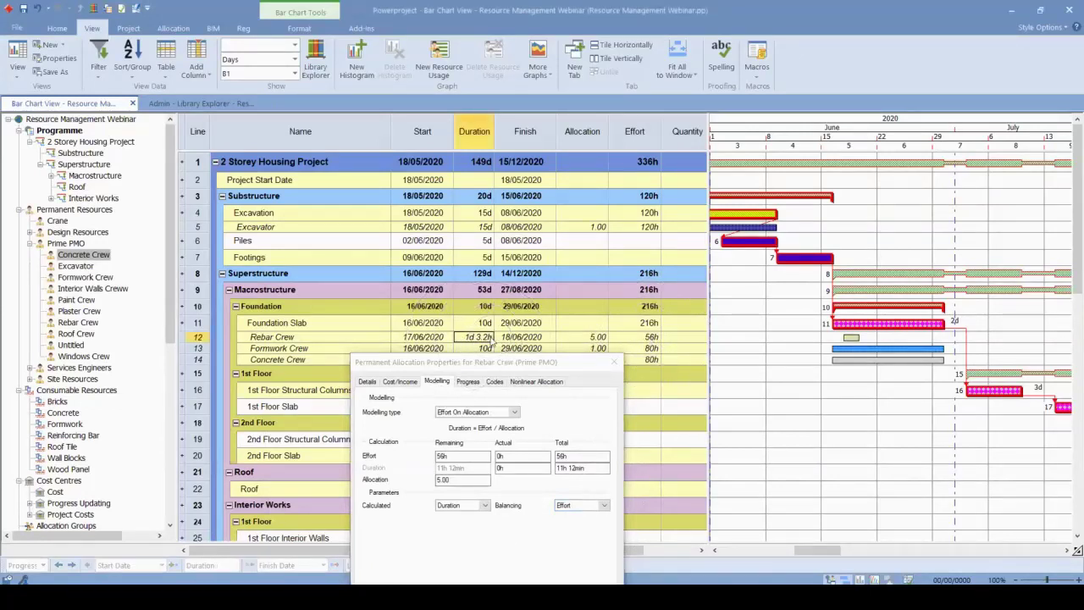
click(614, 362)
- Extend the Rebar Crew's allocation on the Foundation Slab to finish on 25/06/2020 and check its effort
drag(860, 337, 923, 341)
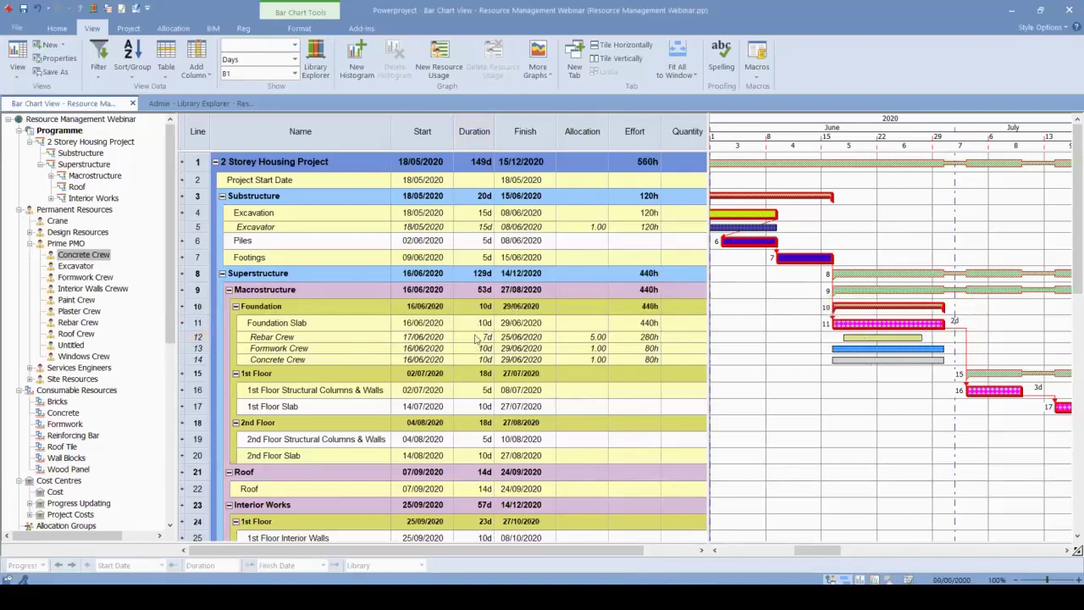
click(650, 337)
drag(671, 338, 678, 344)
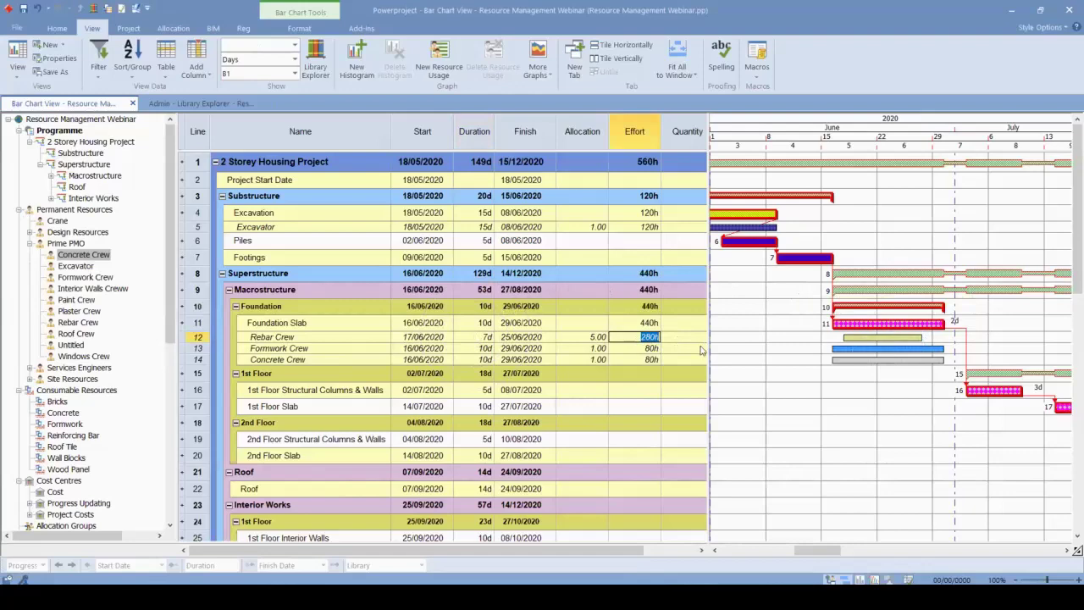
click(873, 416)
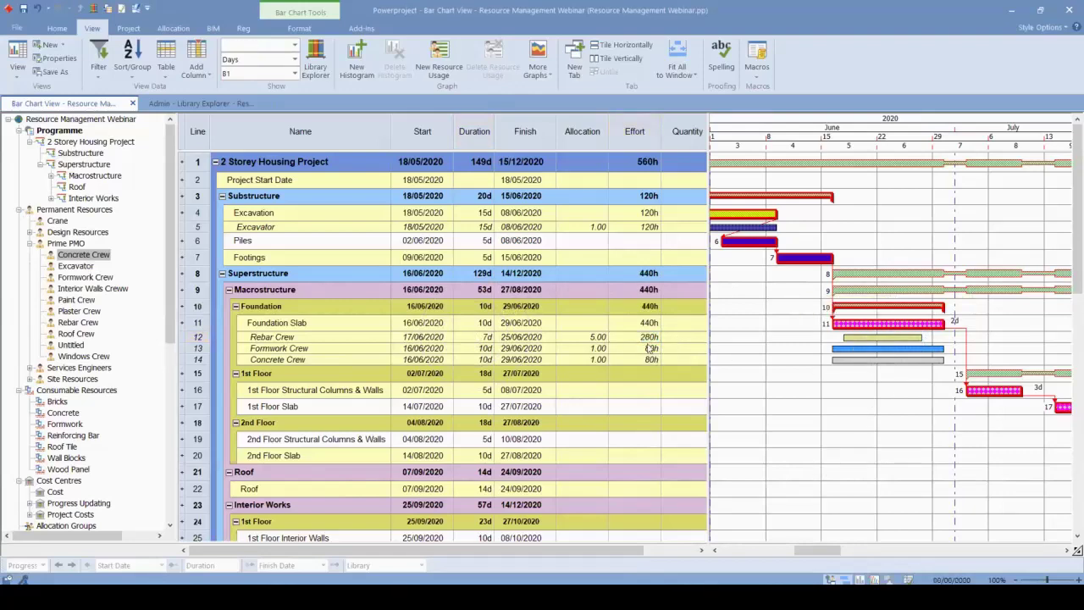
- Change the Formwork Crew allocation's modelling type on the Foundation Slab to Non Modelled and set its allocation to 5.00
click(931, 348)
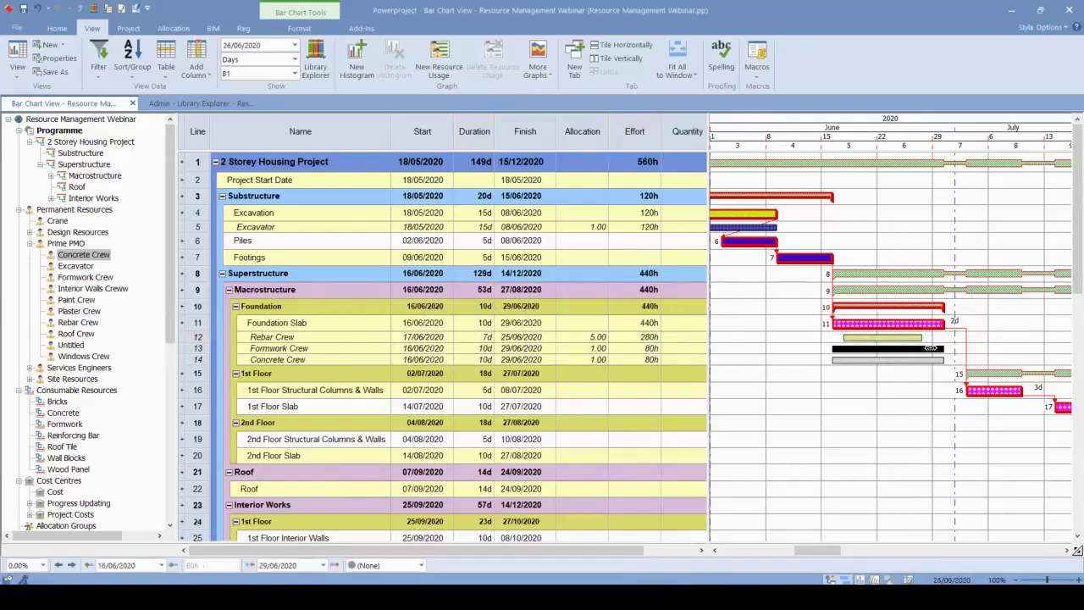
double_click(931, 349)
key(Escape)
double_click(859, 347)
click(513, 324)
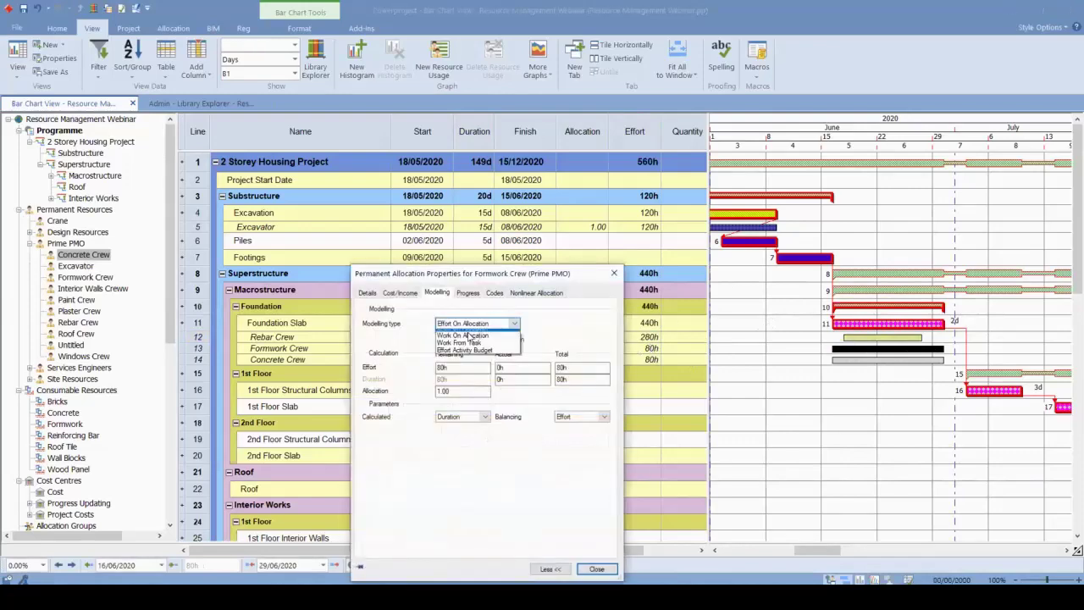
click(482, 333)
click(614, 272)
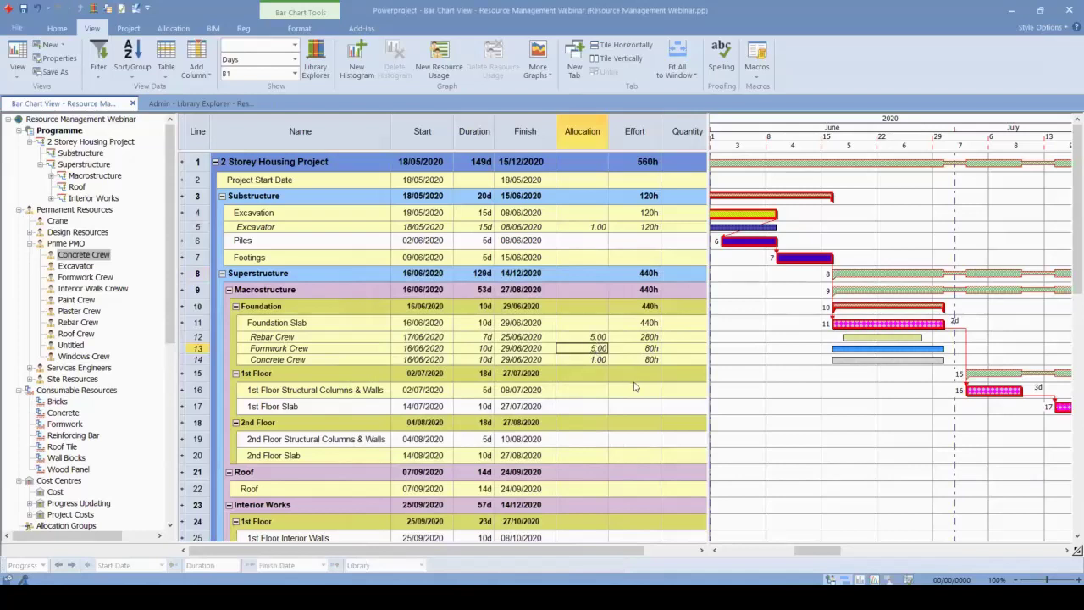
key(Return)
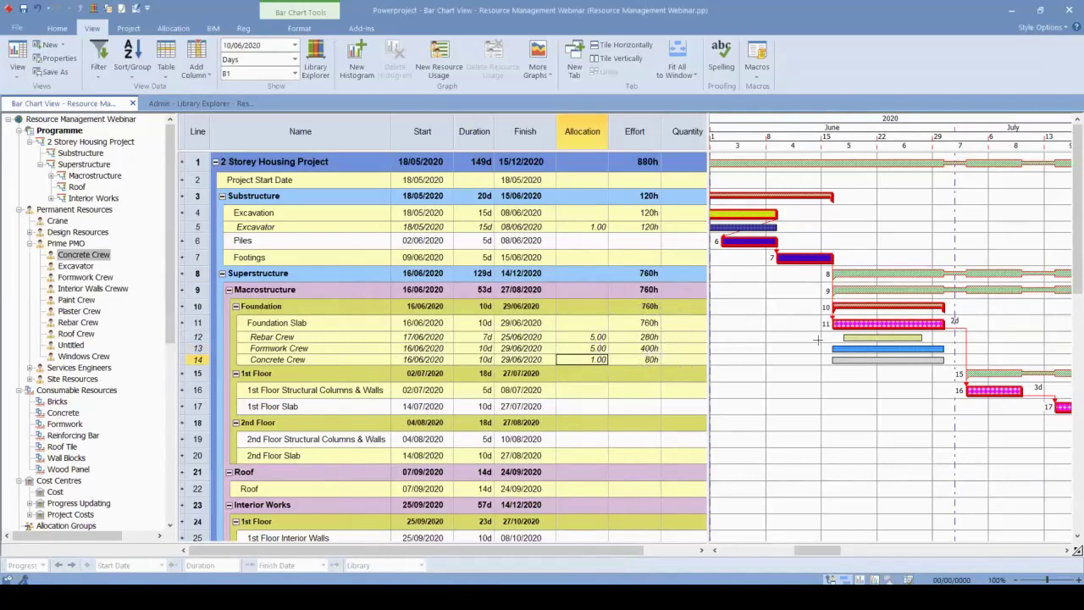
- Check the Formwork Crew allocation's duration and effort, and set its modelling type to Effort On Allocation
click(869, 351)
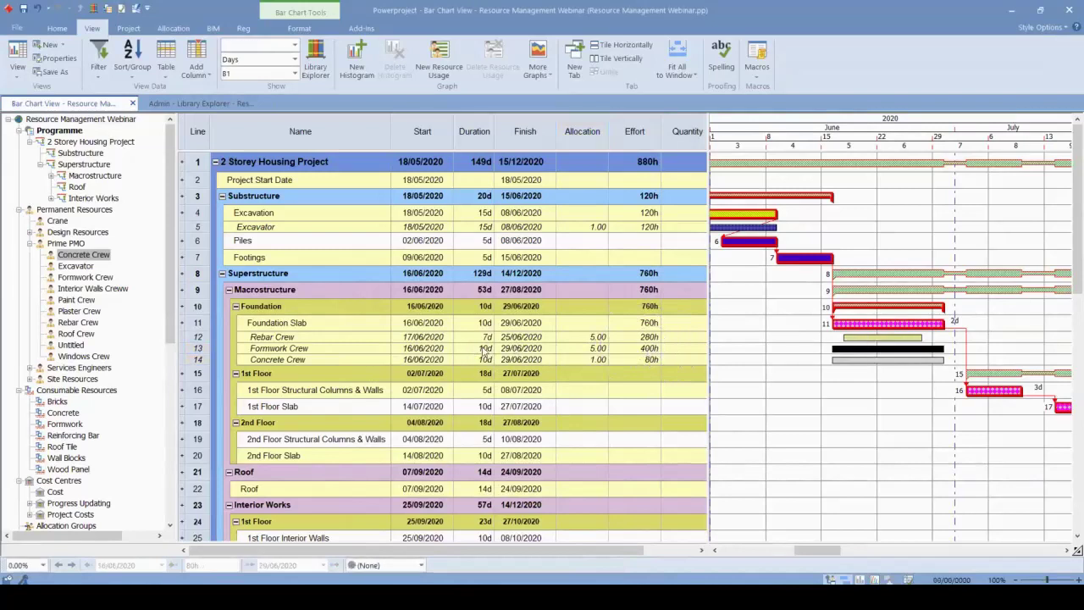
click(484, 348)
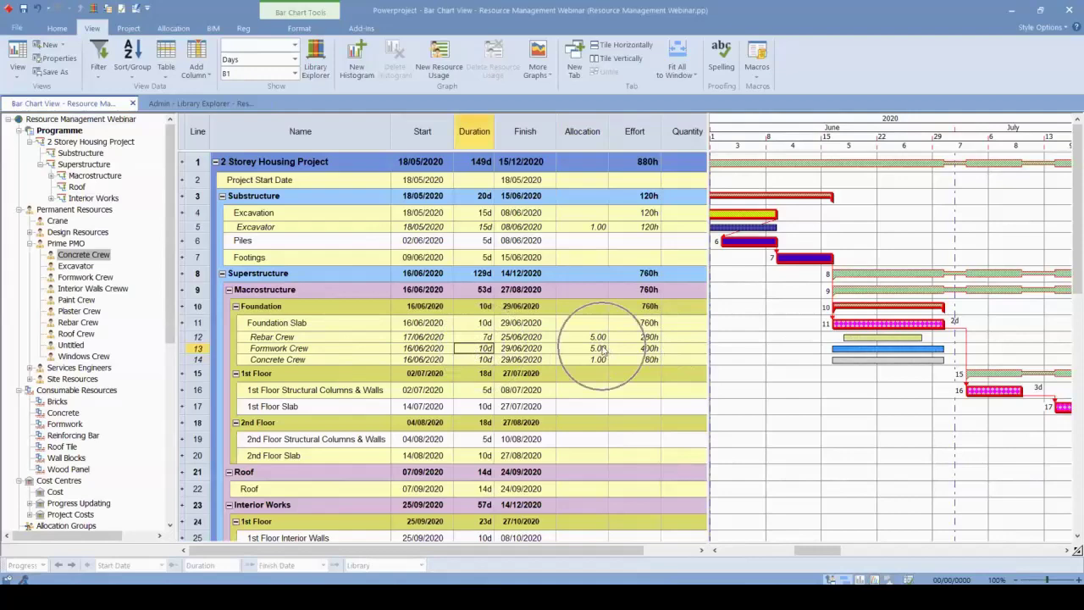
double_click(643, 348)
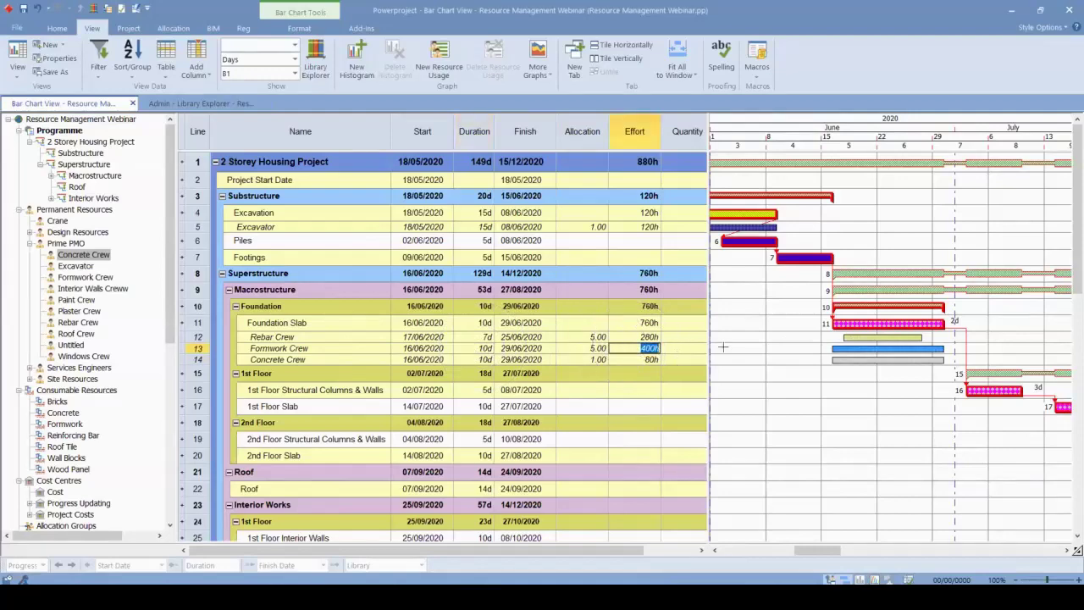
double_click(849, 348)
click(451, 322)
click(461, 344)
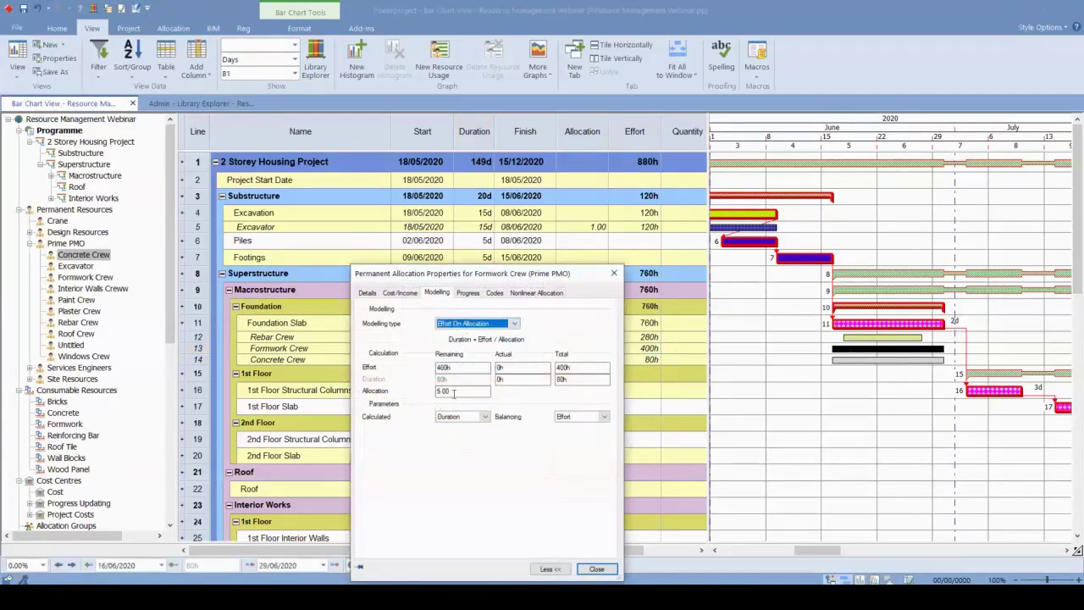
click(615, 274)
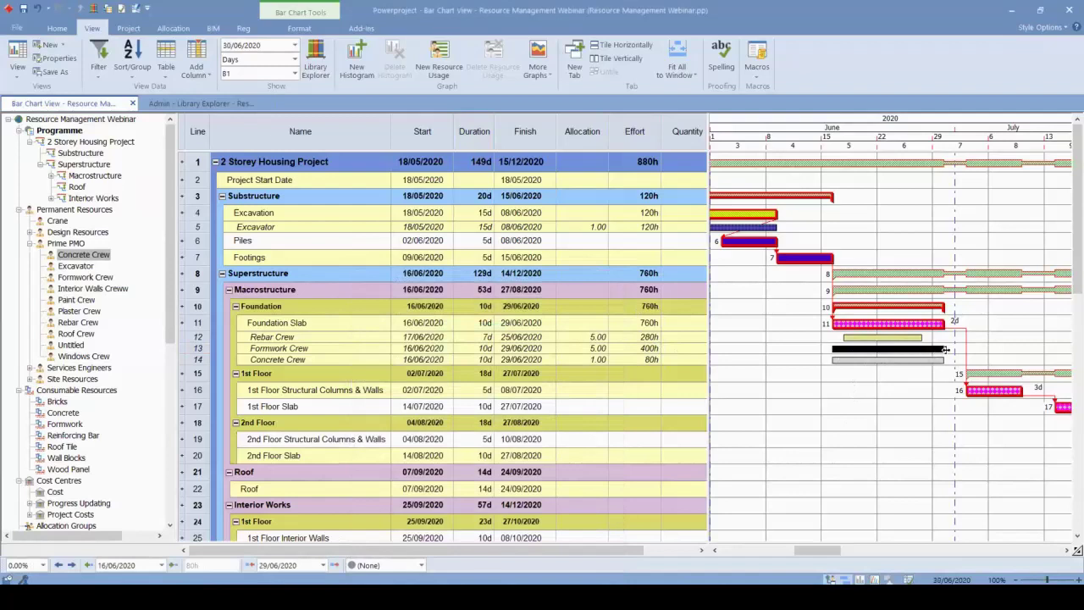
- Shorten the Formwork Crew's allocation on the Foundation Slab to finish on 26/06/2020 and check its effort
drag(945, 348, 932, 350)
click(924, 388)
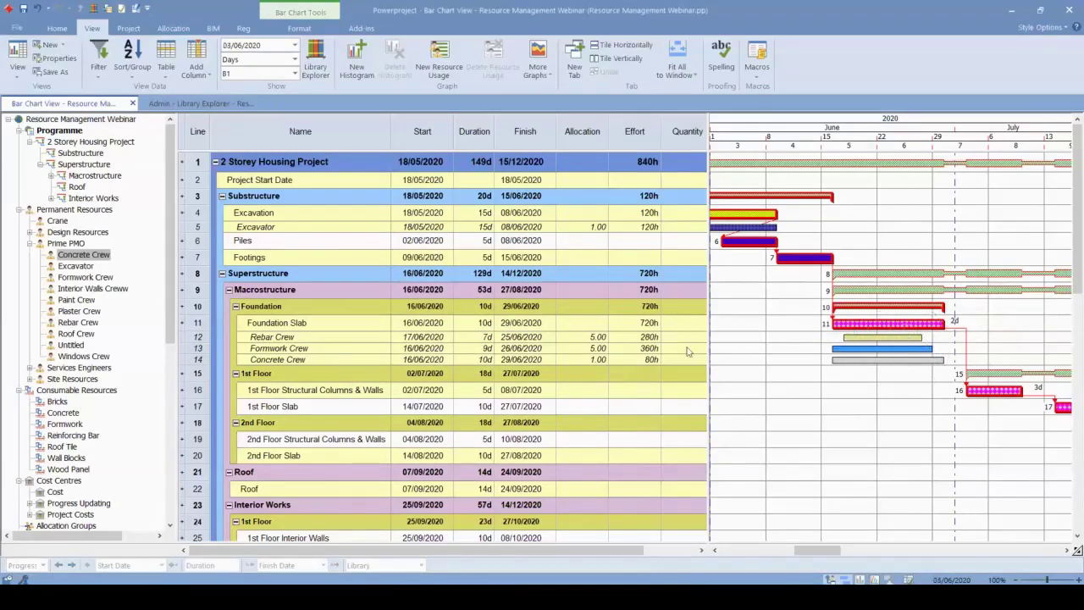
click(635, 349)
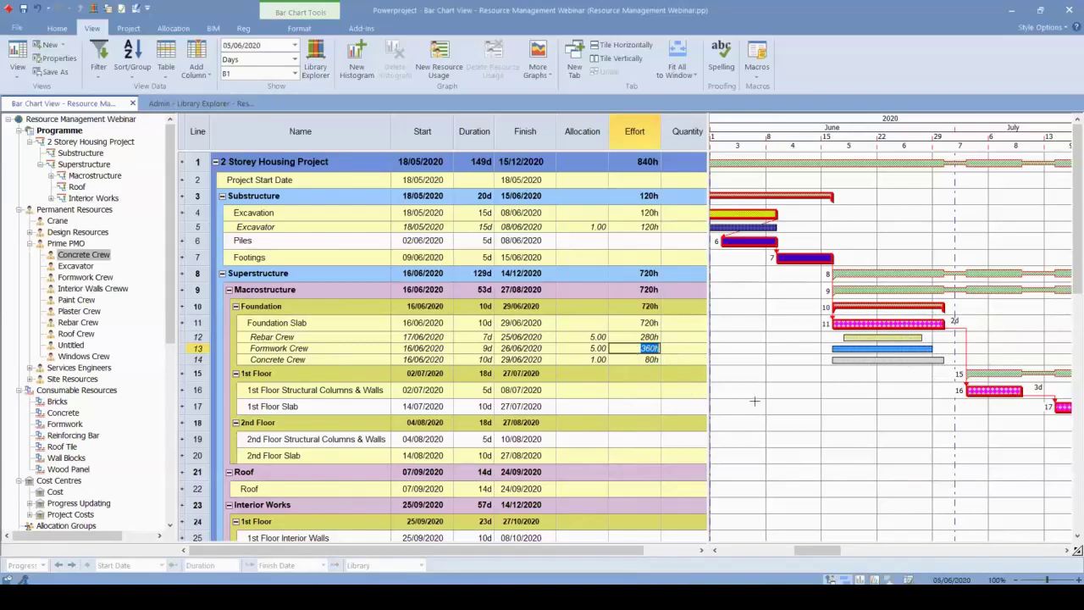
click(817, 404)
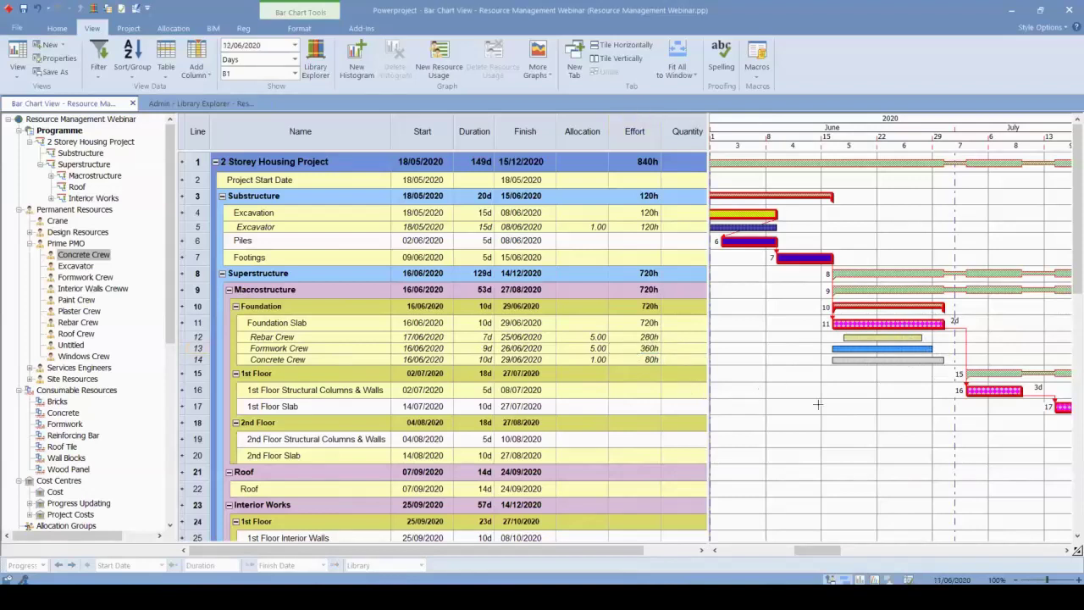
- Change the Concrete Crew allocation's modelling type on the Foundation Slab to Non Modelled and set its allocation to 3.00
click(849, 362)
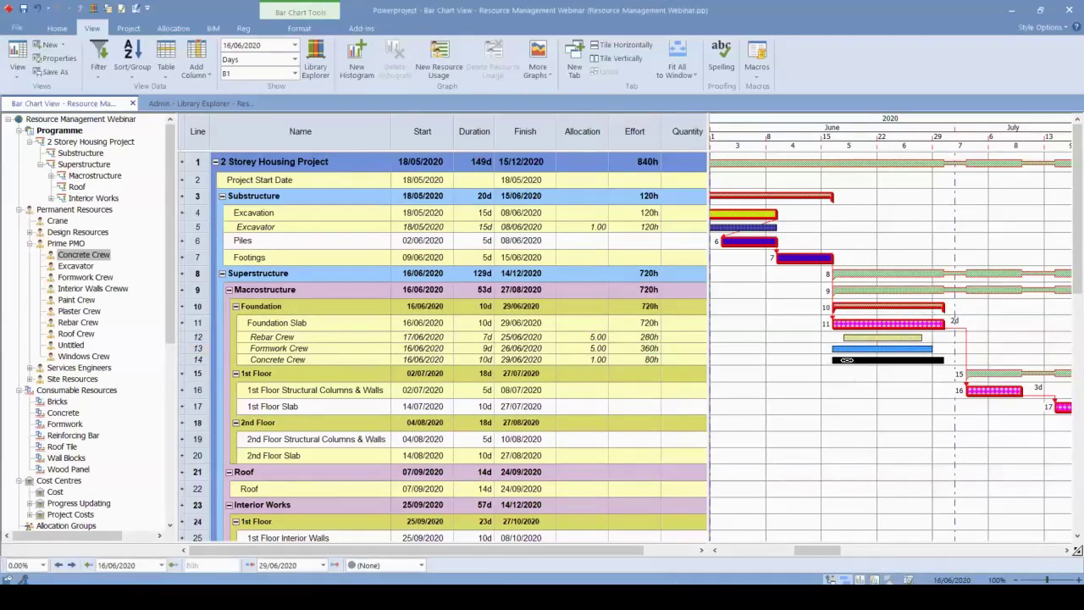
double_click(851, 359)
click(613, 273)
click(597, 359)
double_click(845, 361)
click(499, 324)
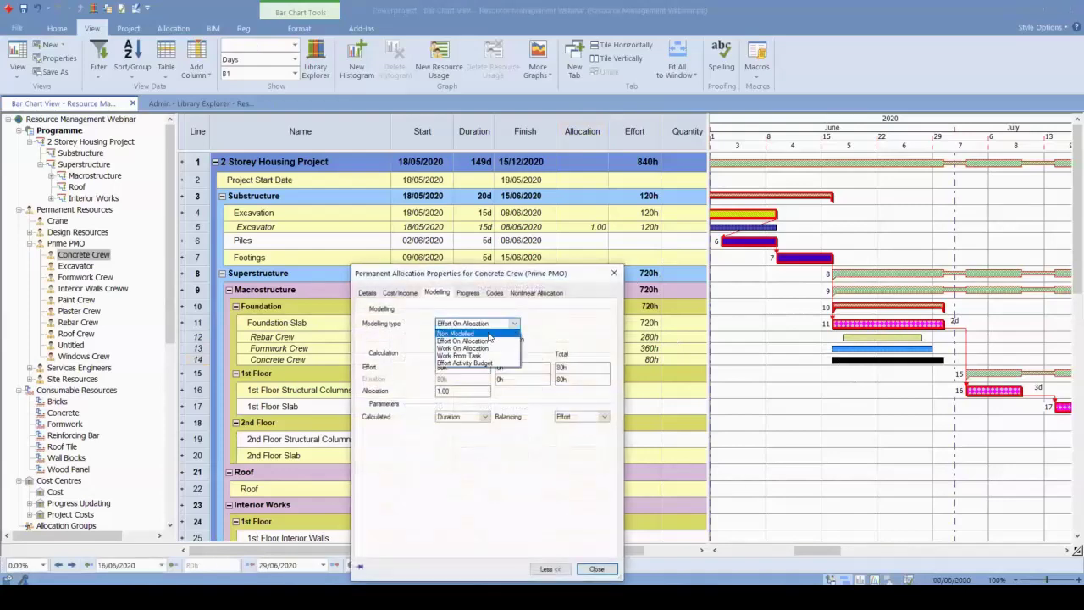
click(479, 334)
click(442, 389)
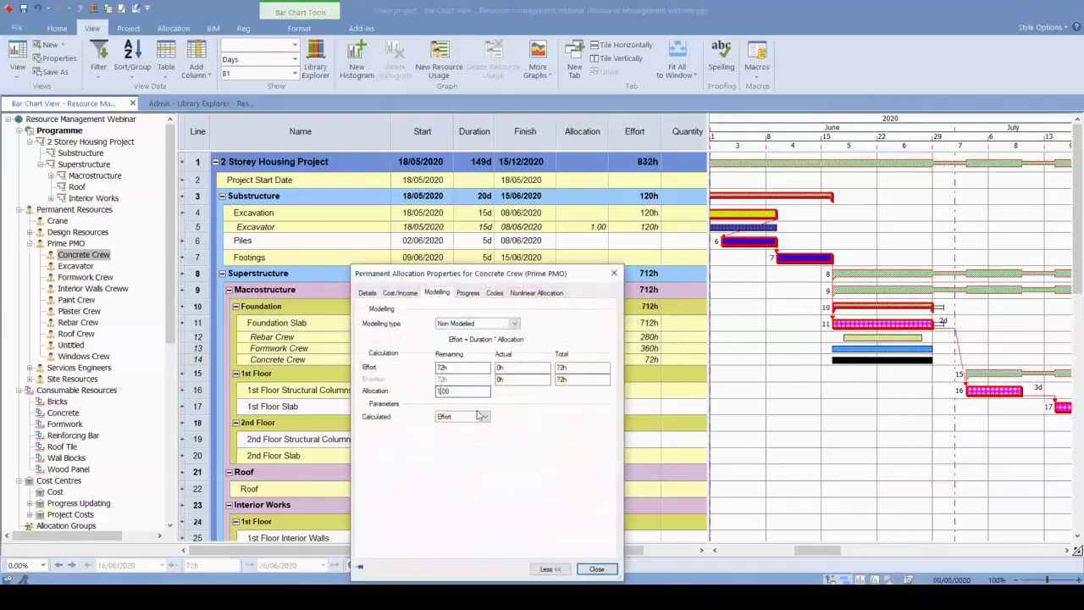
- Set the Concrete Crew allocation's modelling type to Effort On Allocation and close its properties
click(486, 330)
click(468, 341)
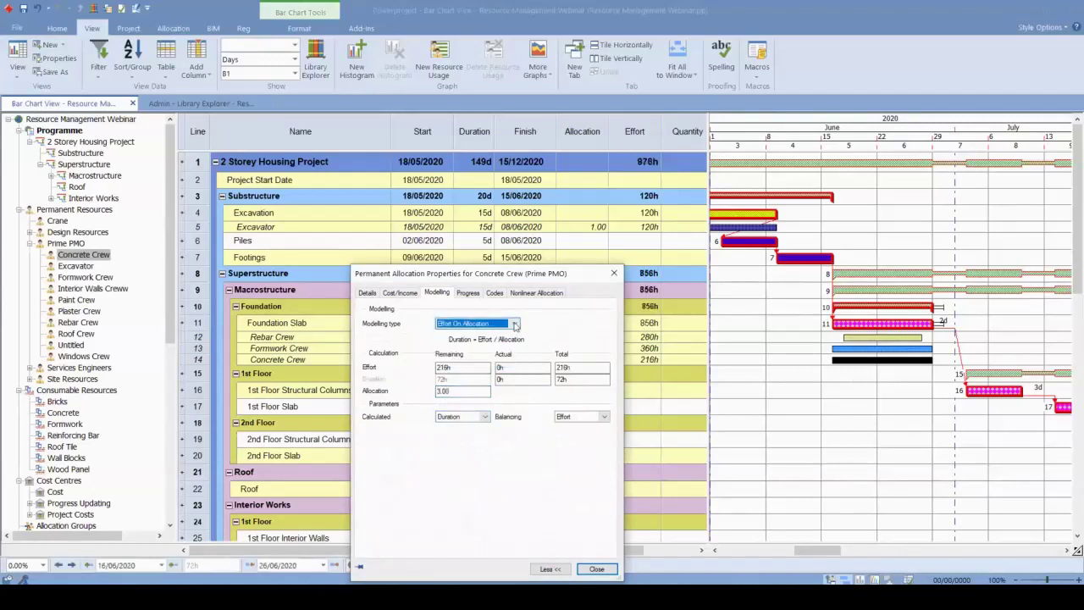
key(Escape)
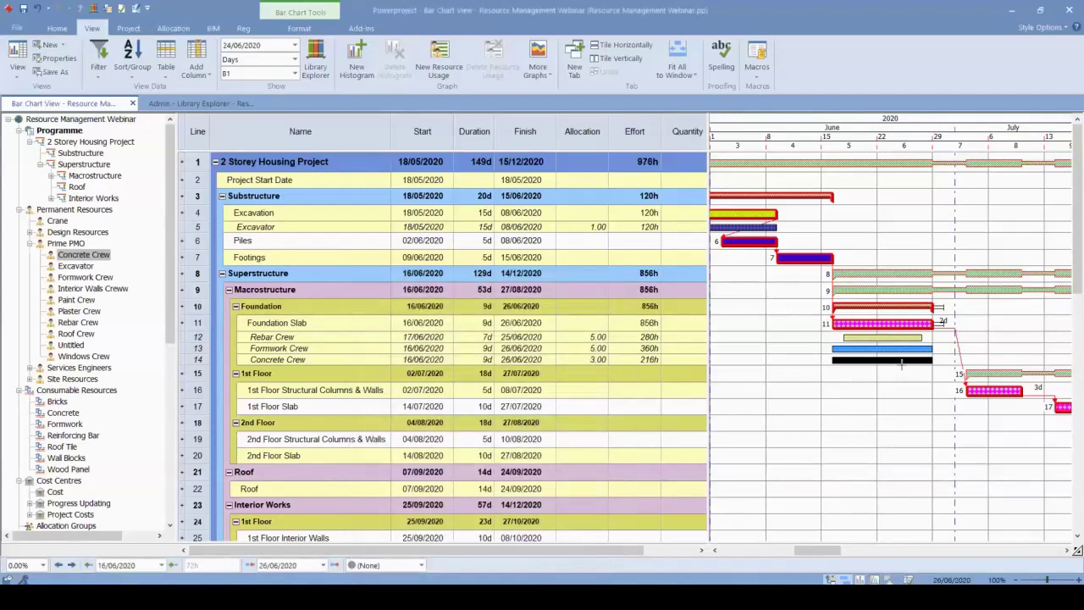
- Shorten the Concrete Crew's allocation to the single day 26/06/2020, with the Formwork Crew's allocation finishing on the same day
drag(834, 360, 926, 370)
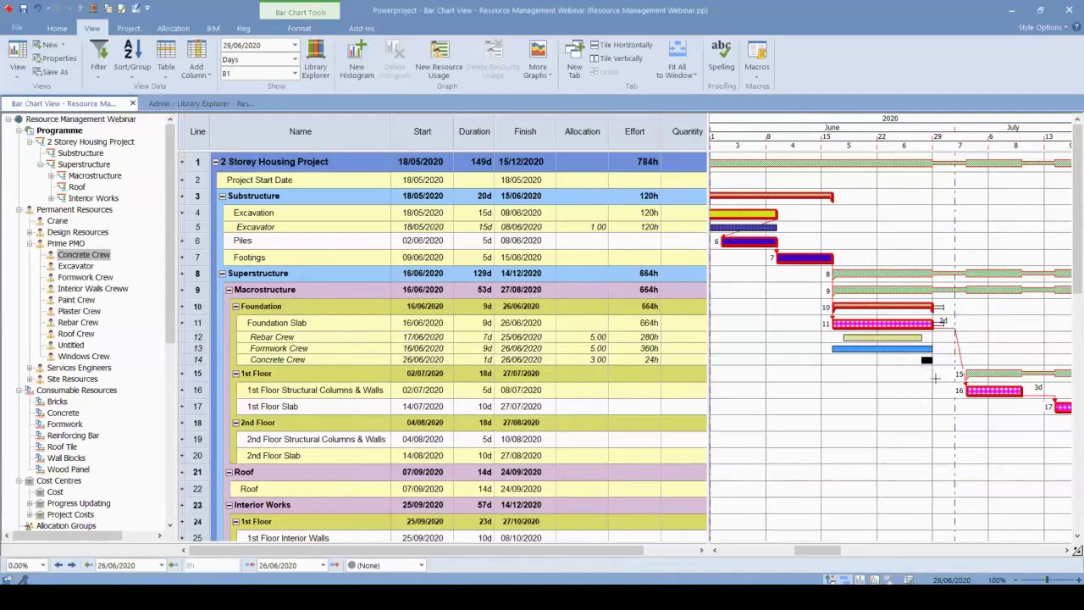
drag(921, 350, 922, 350)
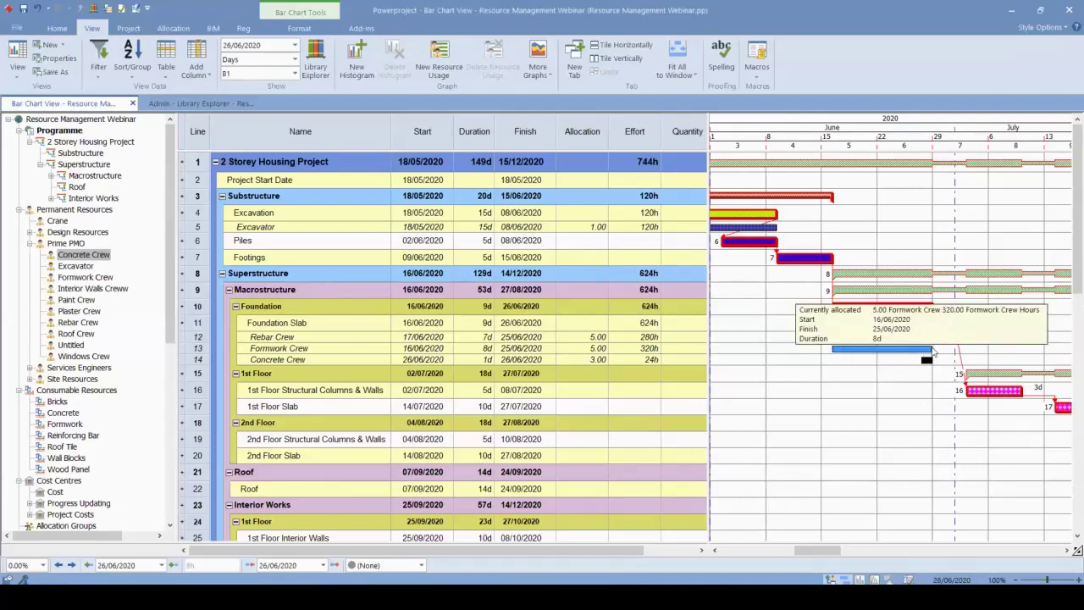
drag(925, 349, 932, 349)
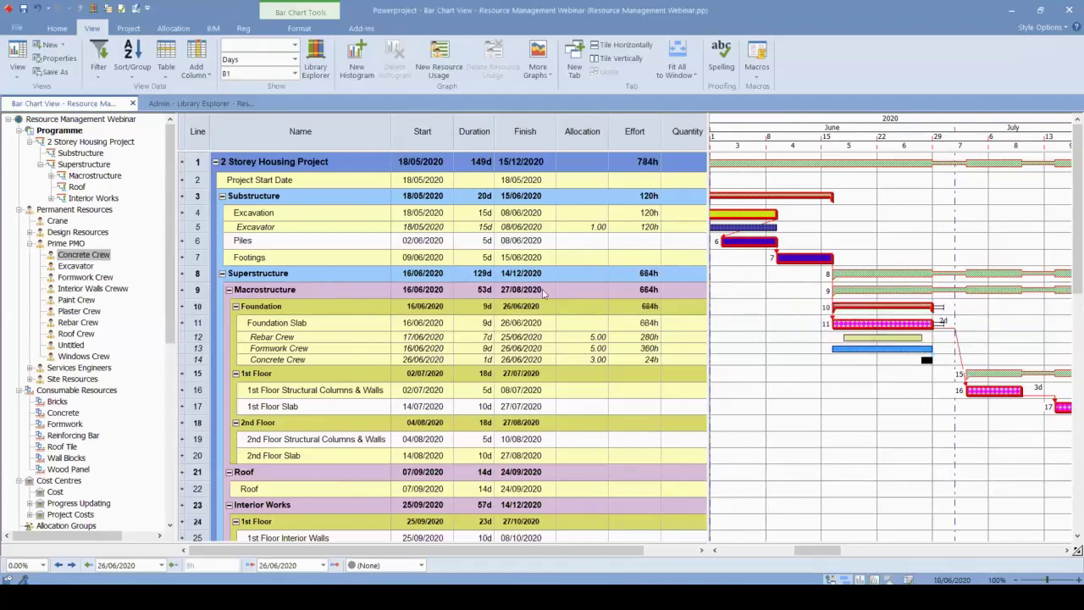
- Set the Foundation Slab's duration to 10d and bring the Formwork Crew allocation's finish to 26/06/2020
click(485, 322)
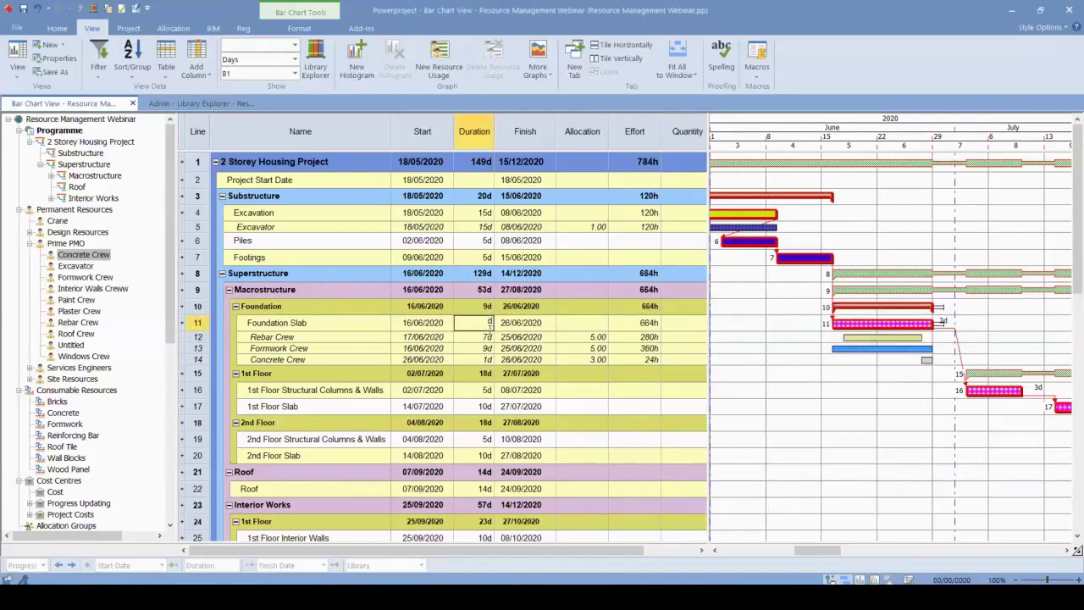
key(Return)
mouse_move(942, 349)
mouse_down()
mouse_move(921, 349)
mouse_move(932, 348)
mouse_up()
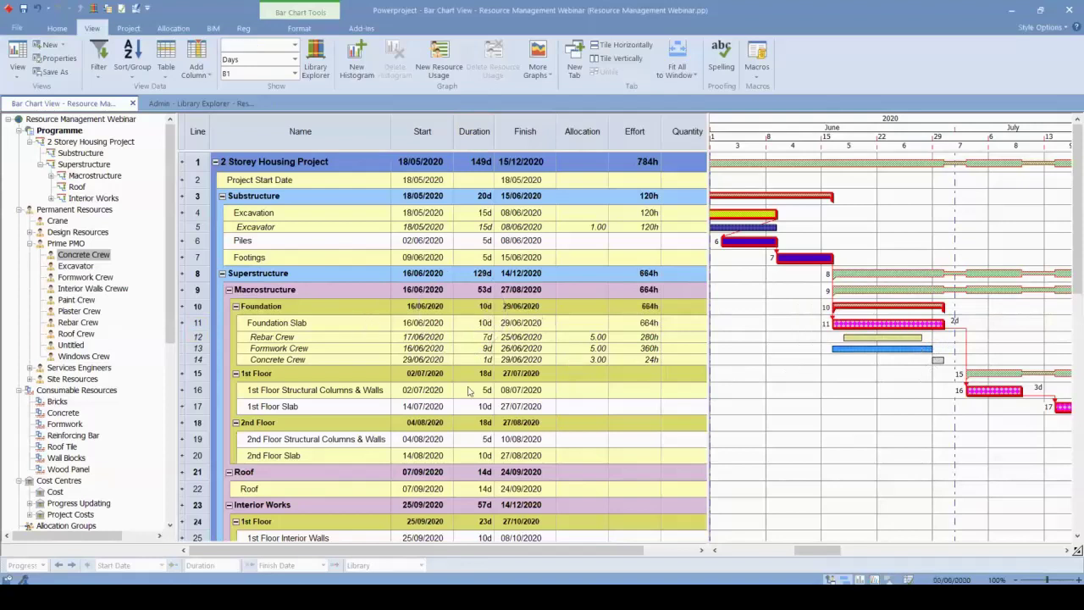
- Examine the allocation bars and effort values of the Rebar, Formwork and Concrete Crews on the Foundation Slab
click(885, 348)
click(935, 360)
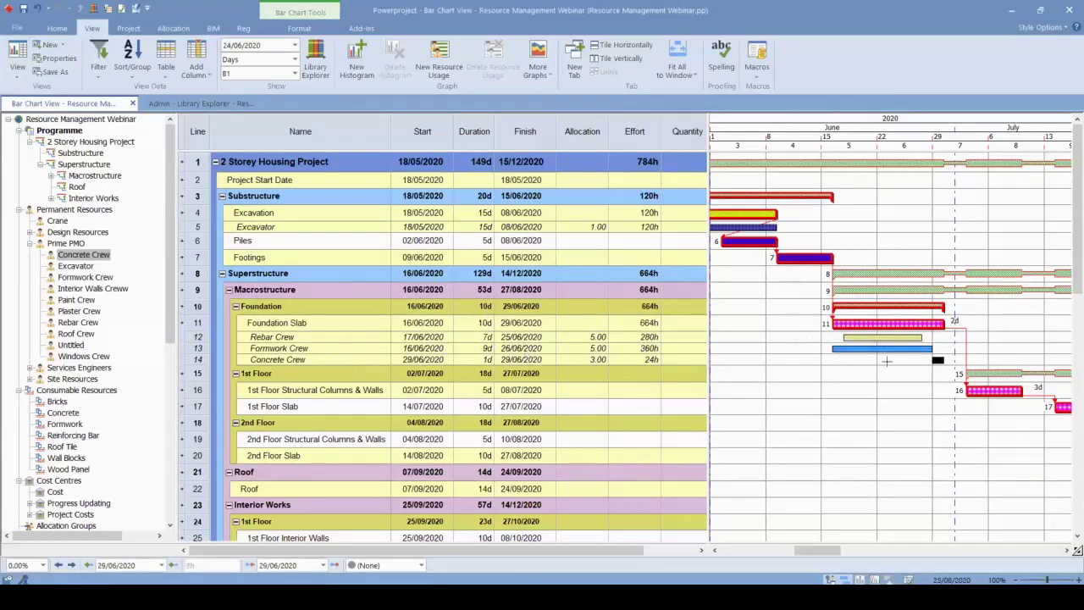
click(641, 337)
click(641, 348)
click(641, 359)
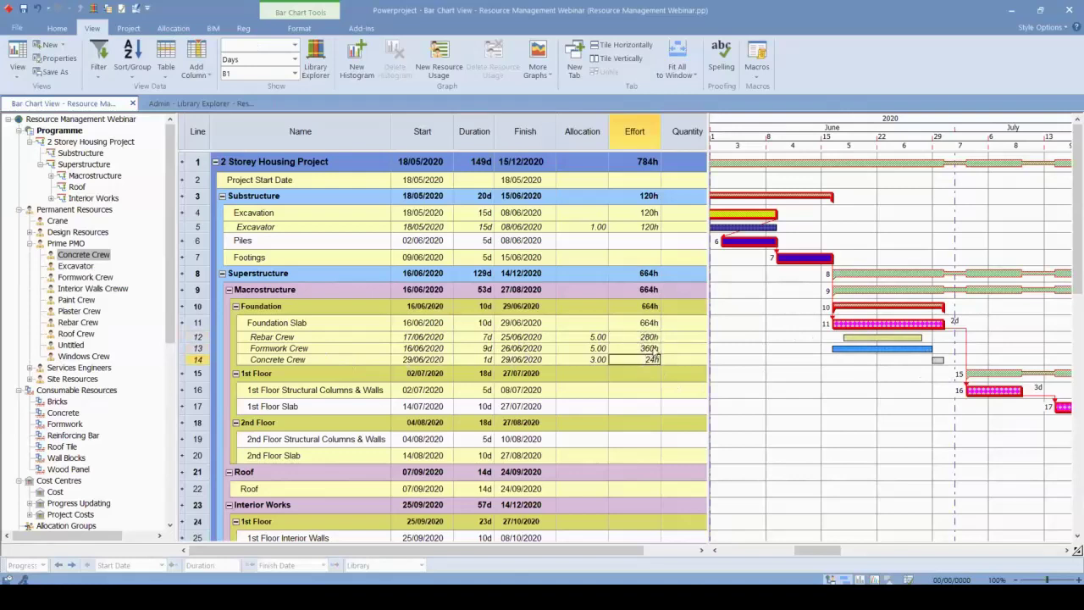
click(726, 395)
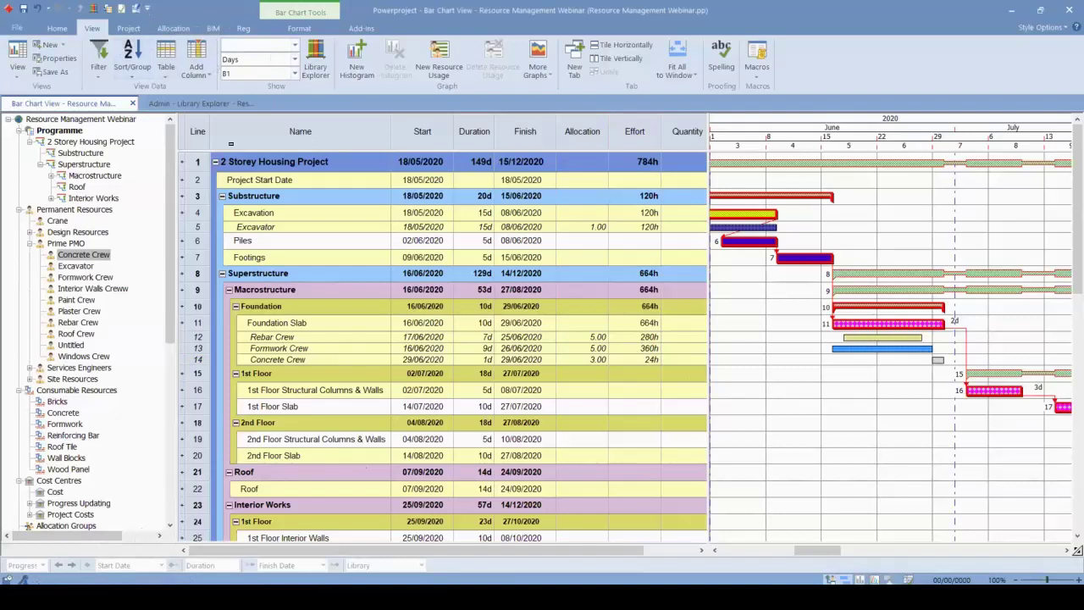
- Add new histogram panes beneath the bar chart and enlarge the histogram area to fill most of the view
click(356, 59)
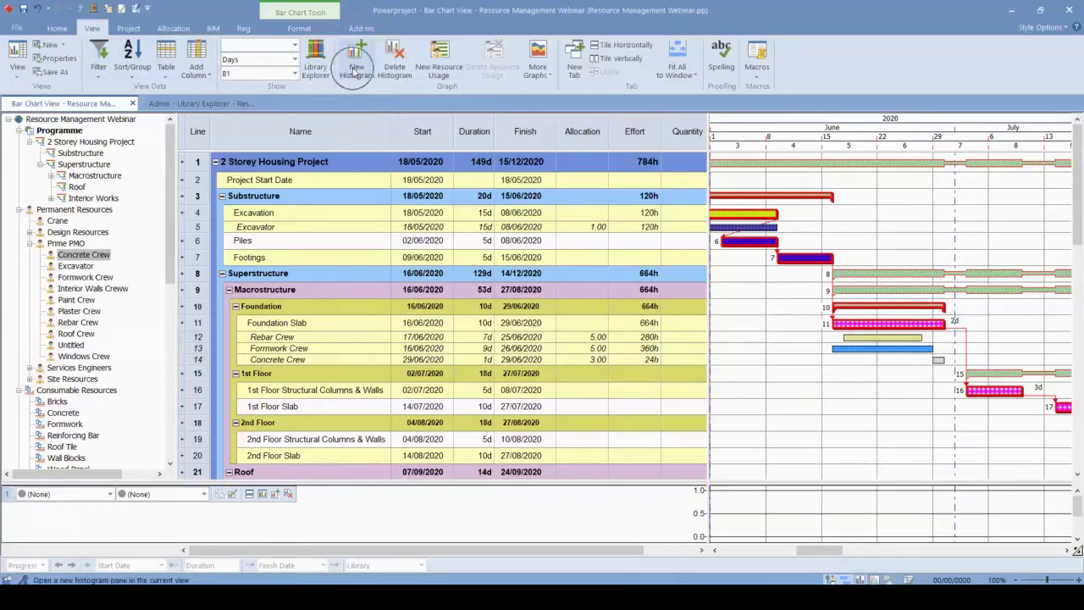
click(355, 73)
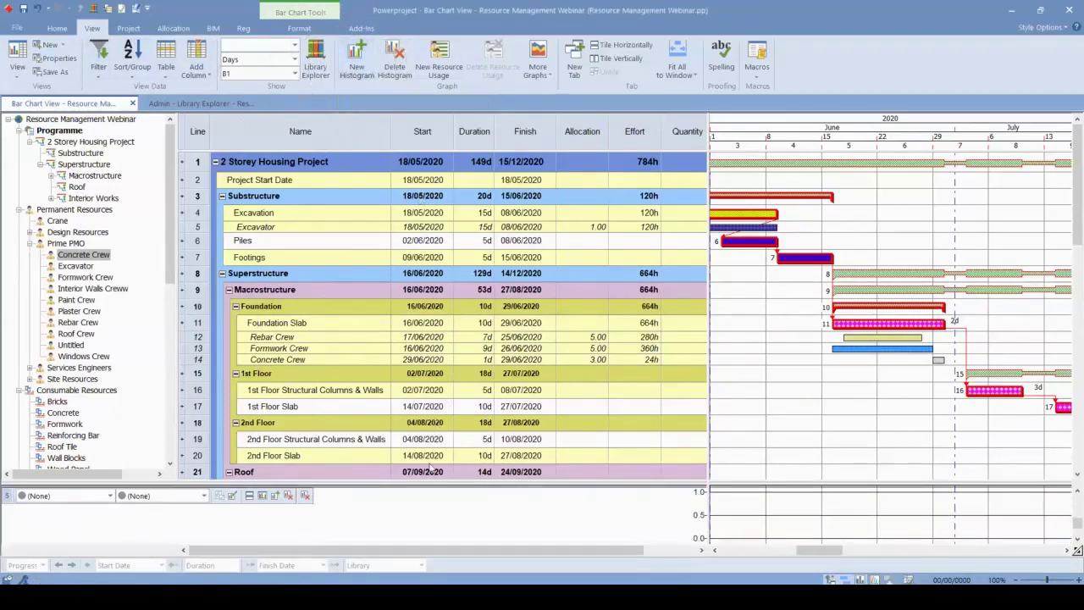
click(424, 487)
drag(422, 482, 455, 248)
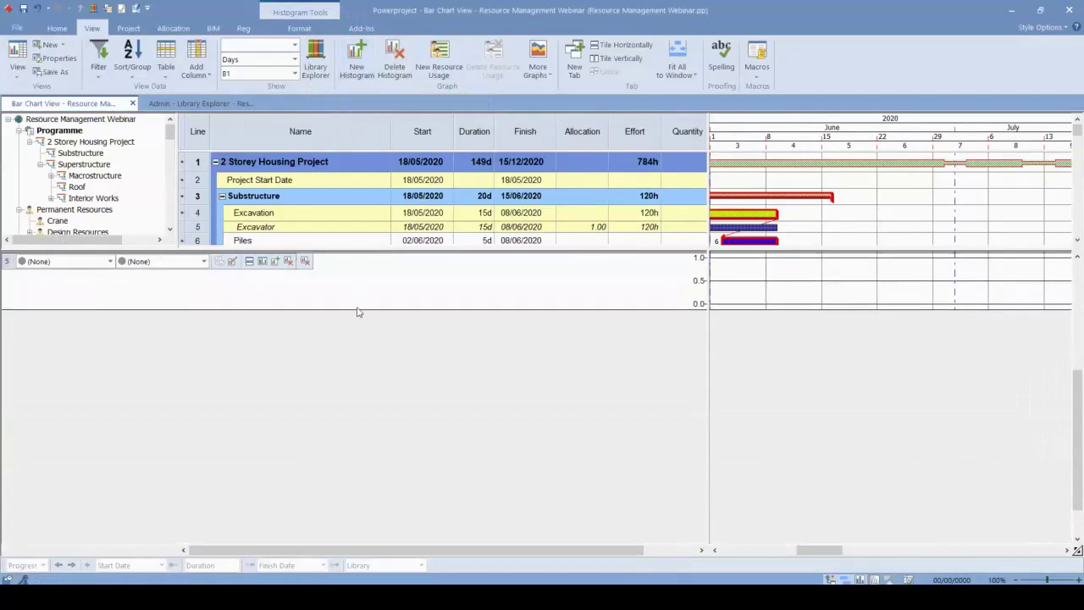
click(275, 262)
click(278, 262)
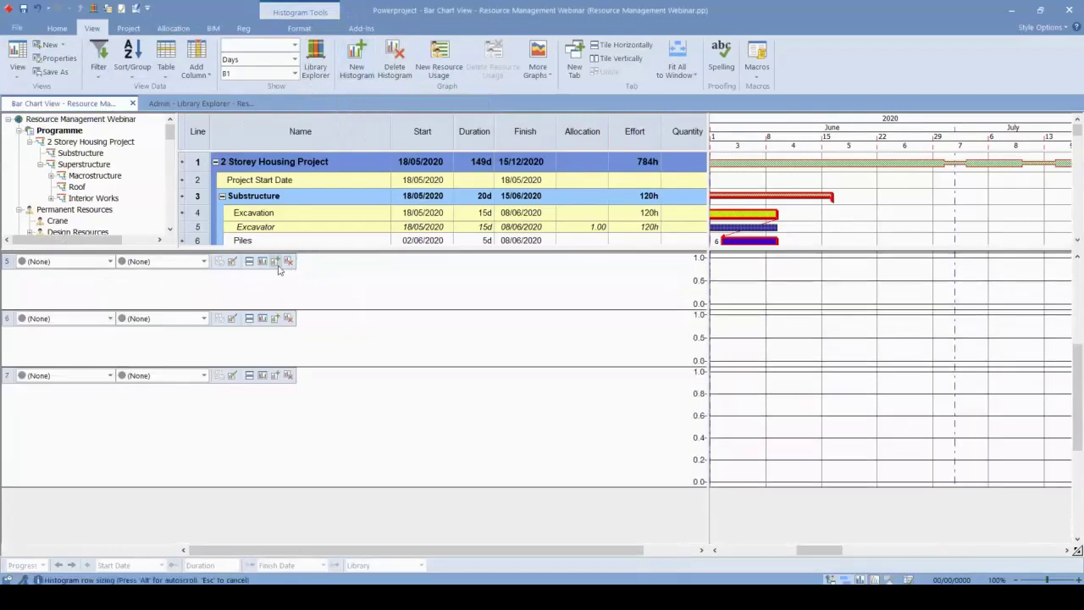
key(ctrl+z)
key(ctrl+z)
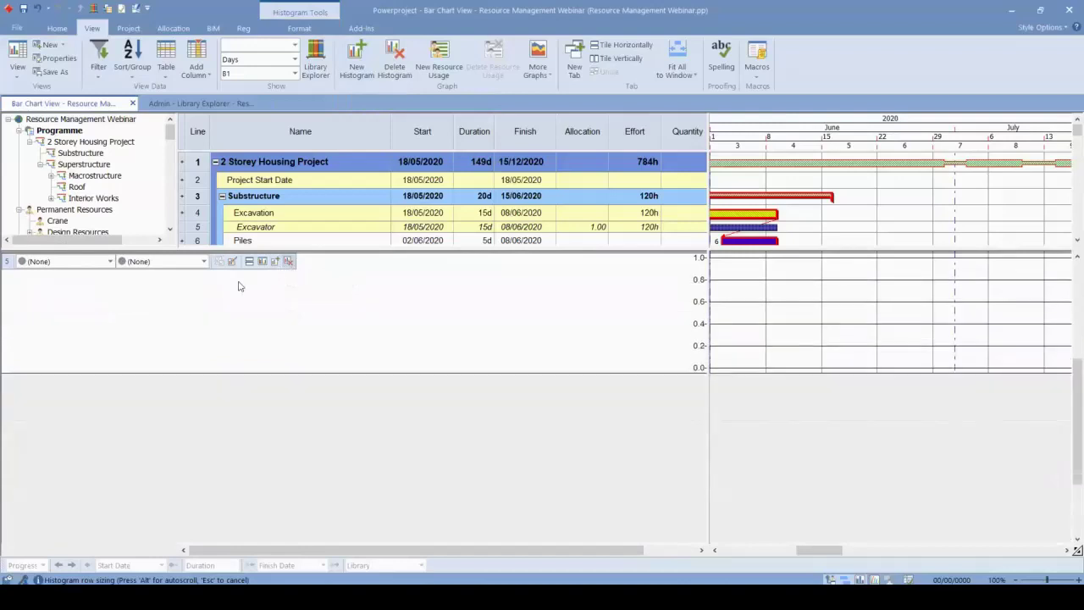
- Assign the Formwork Crew from Prime PMO to histogram row 5 with the Allocation, Availability and Over Allocation report
click(110, 261)
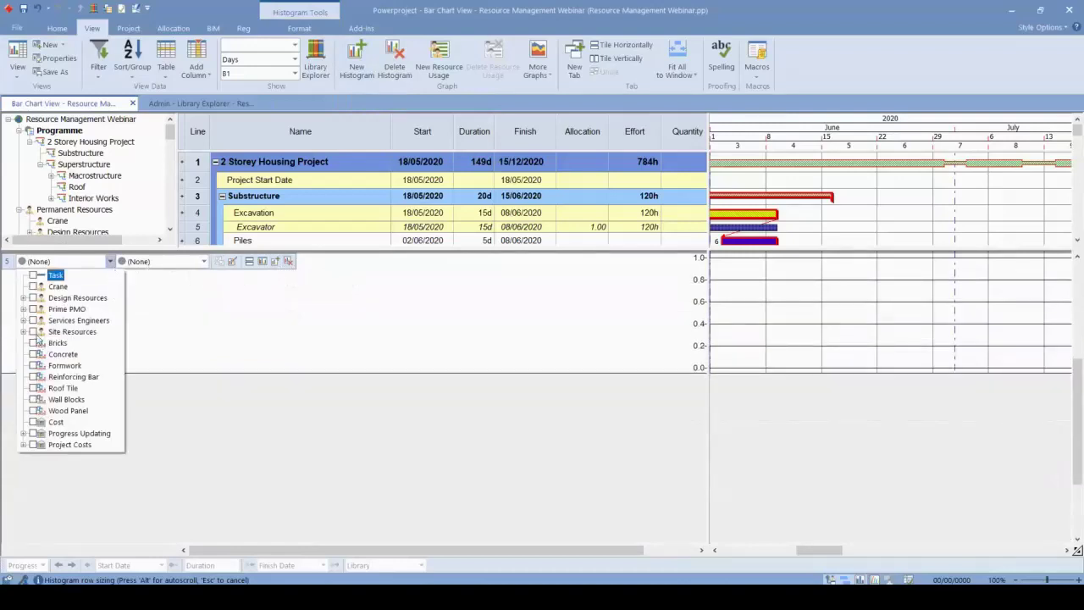
click(24, 309)
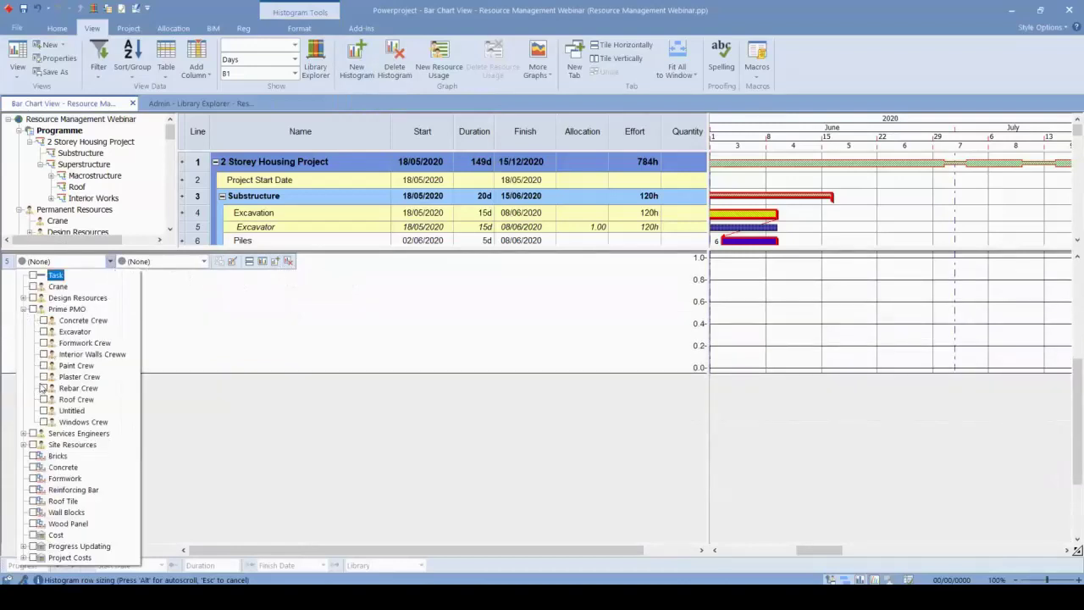
click(44, 343)
click(203, 261)
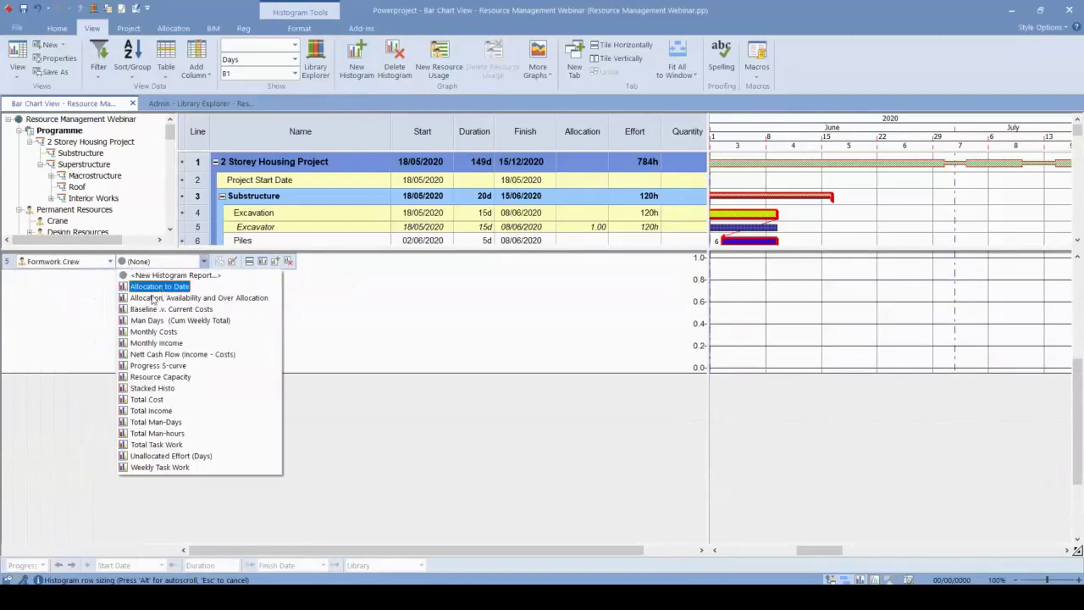
click(235, 298)
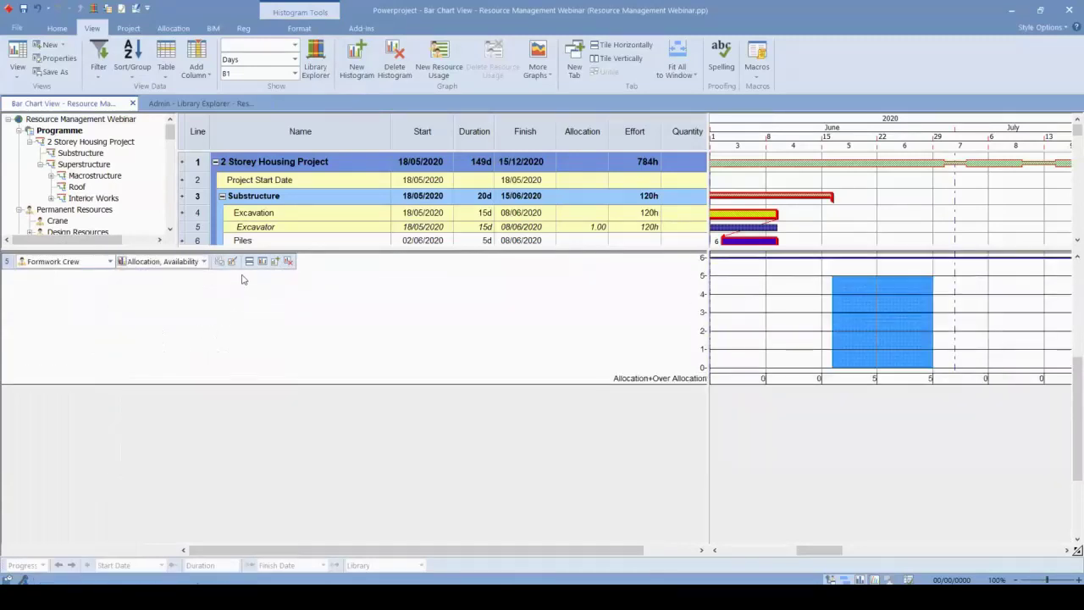
- Turn on the legend for the Formwork Crew histogram and shrink the histogram area so the Foundation tasks show above it
click(234, 263)
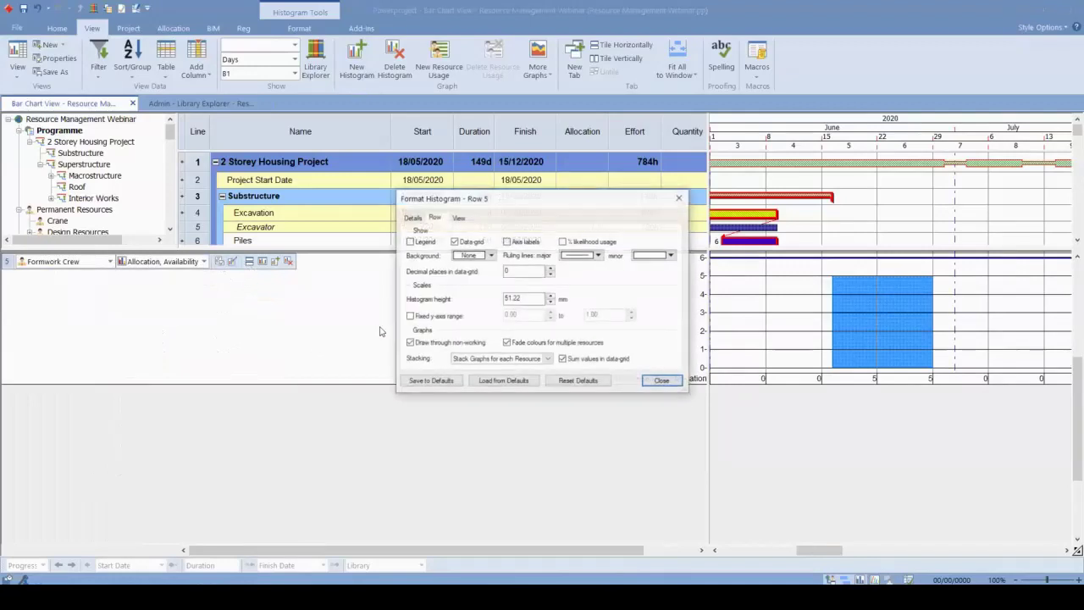
click(410, 243)
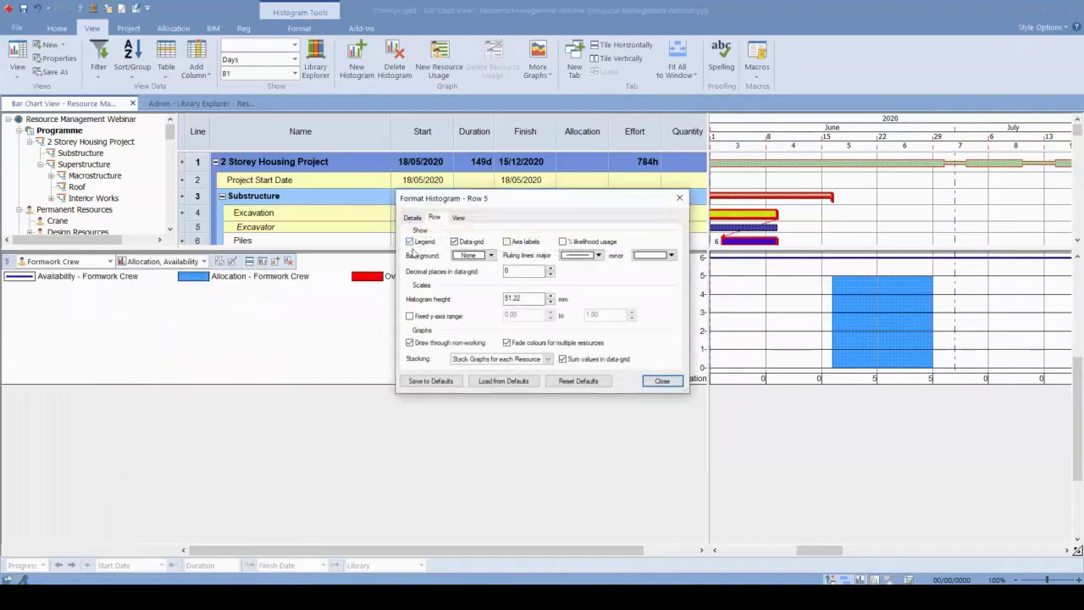
click(661, 380)
drag(611, 248, 610, 292)
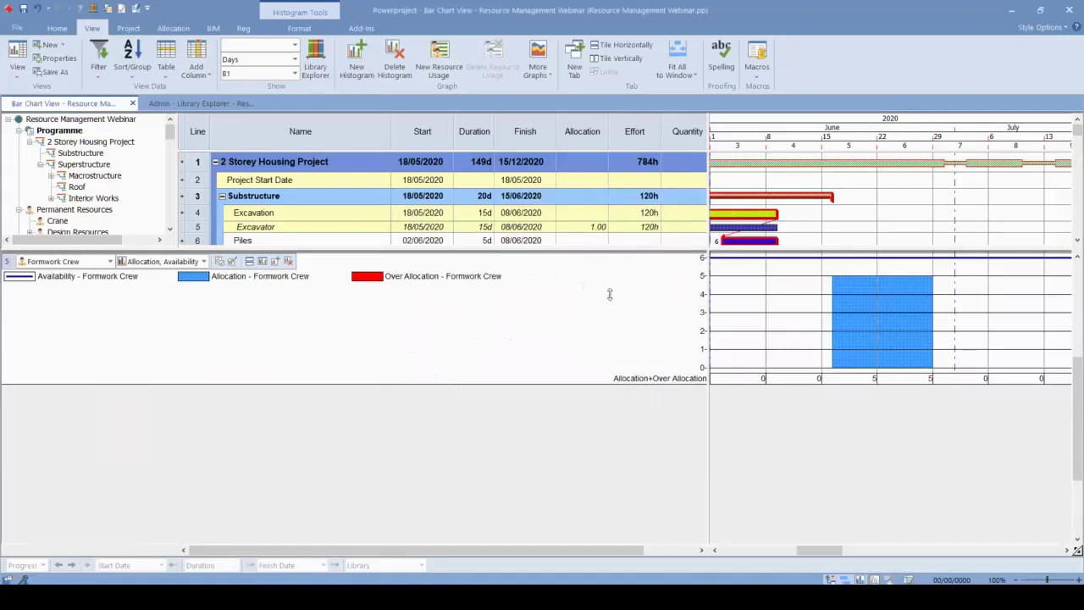
drag(605, 248, 605, 395)
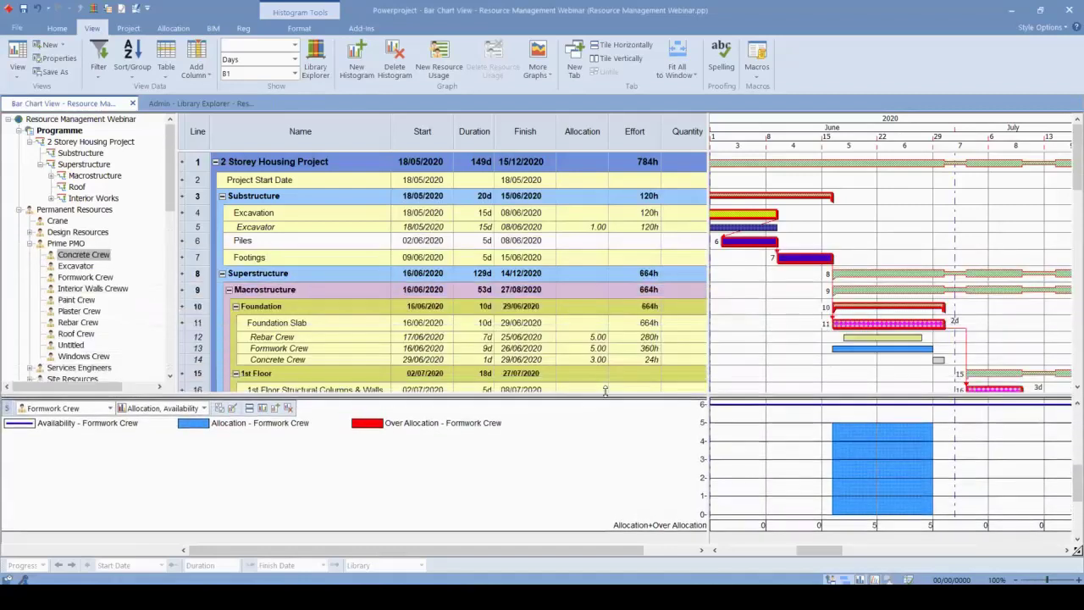
- Examine the Formwork Crew's availability, allocation and over allocation in the histogram against its allocation bar on the Foundation Slab
click(66, 432)
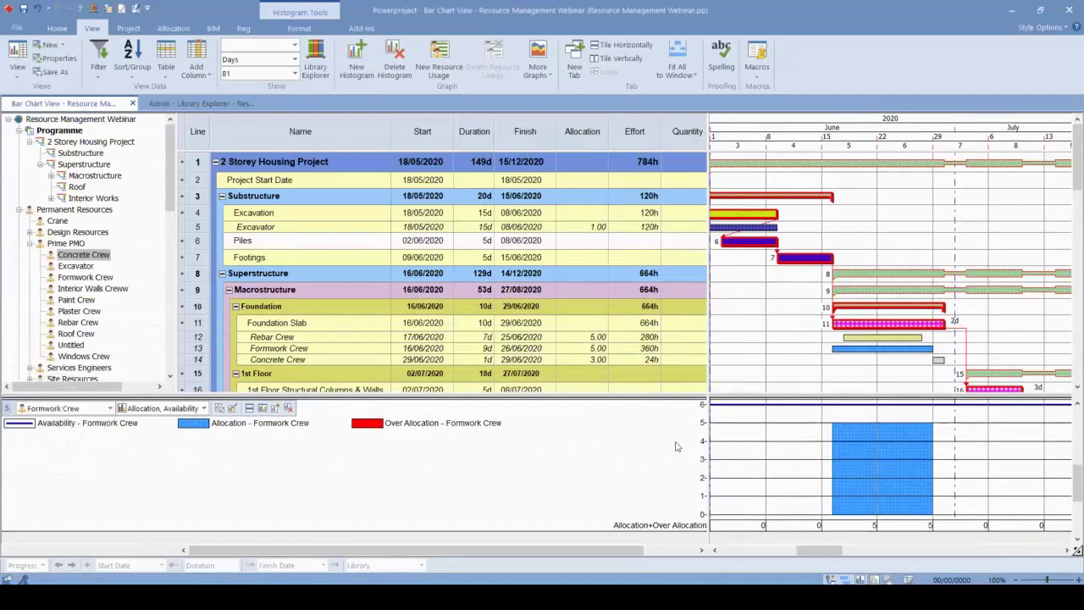
click(700, 406)
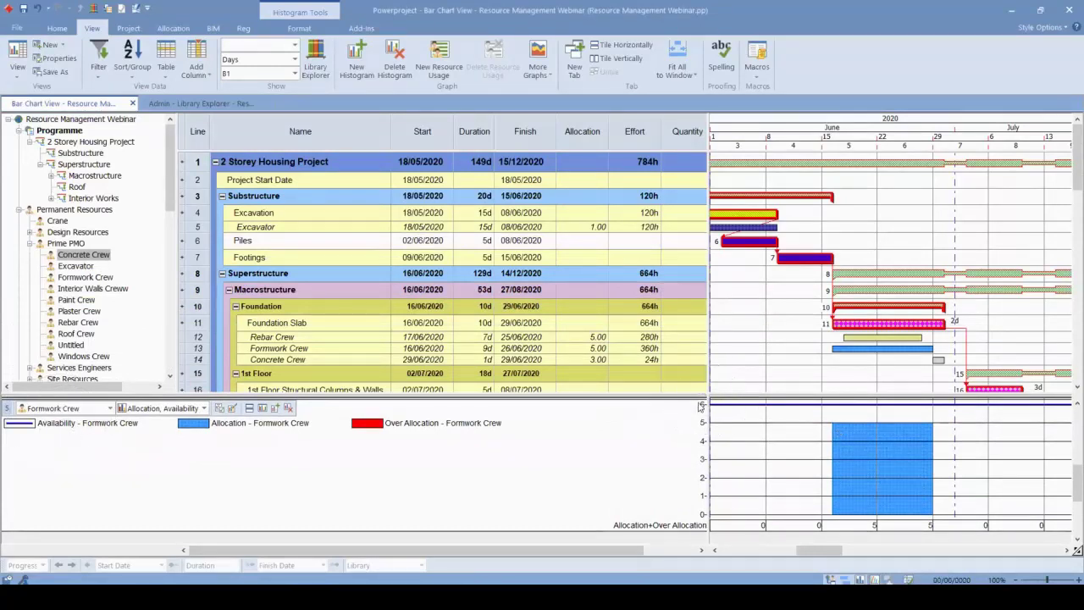
click(699, 406)
click(900, 348)
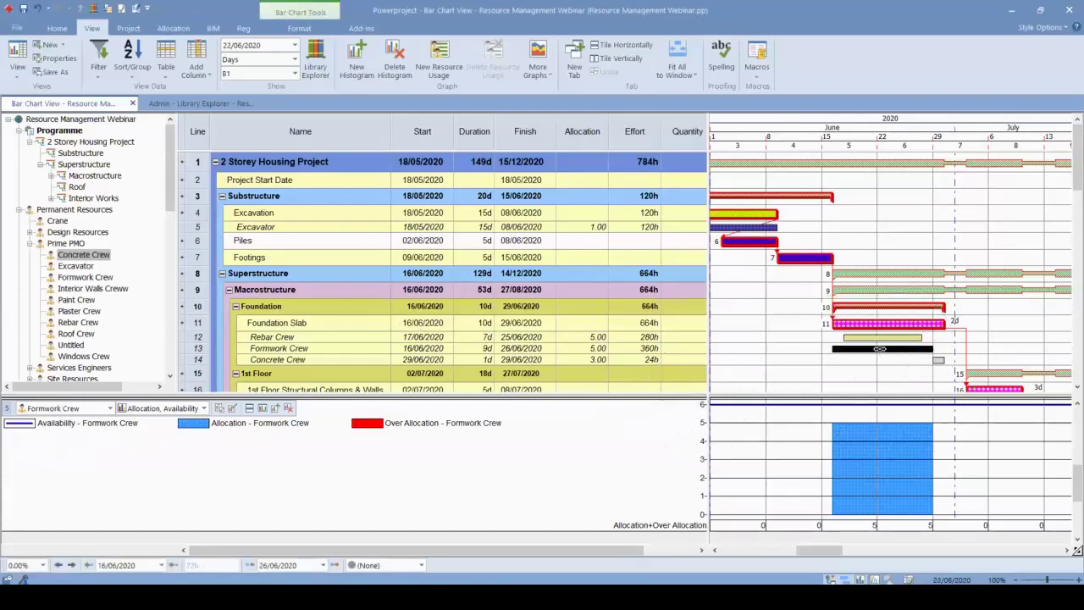
scroll(857, 458, up, 1)
click(857, 459)
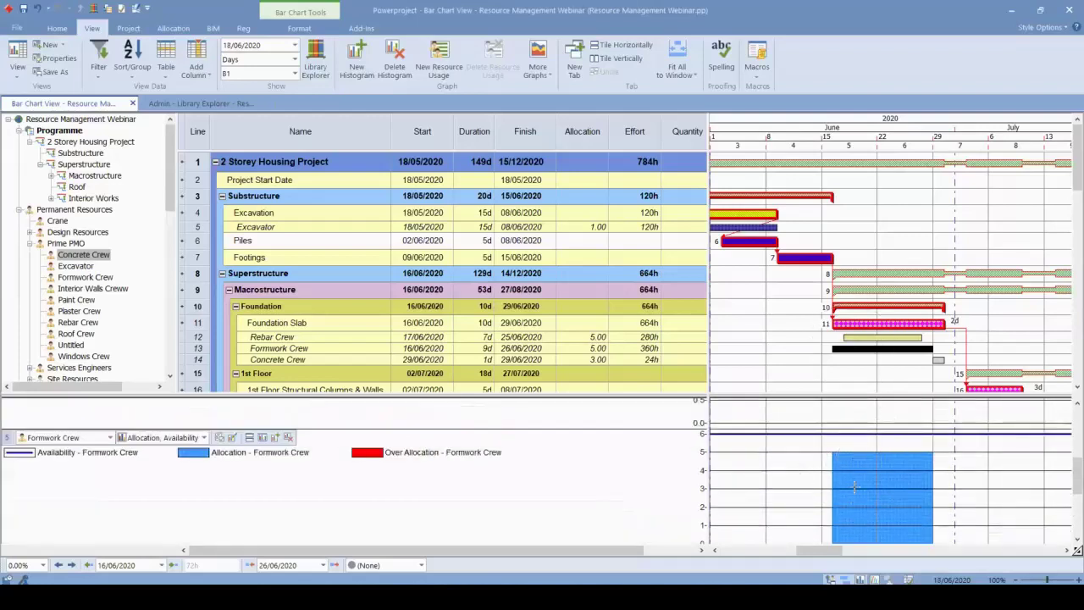
scroll(844, 489, down, 1)
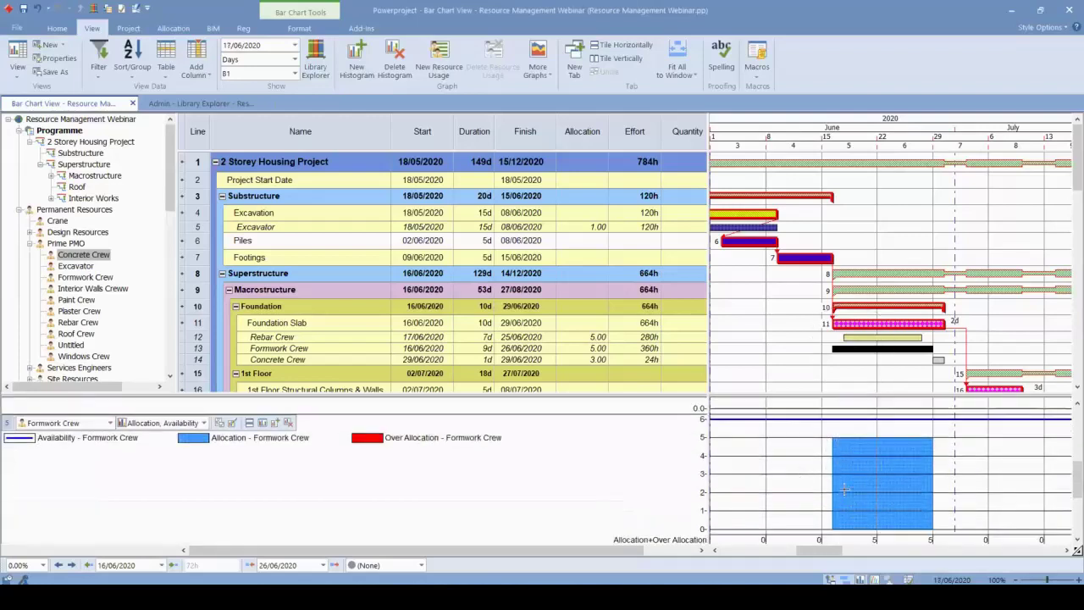
click(245, 437)
click(206, 439)
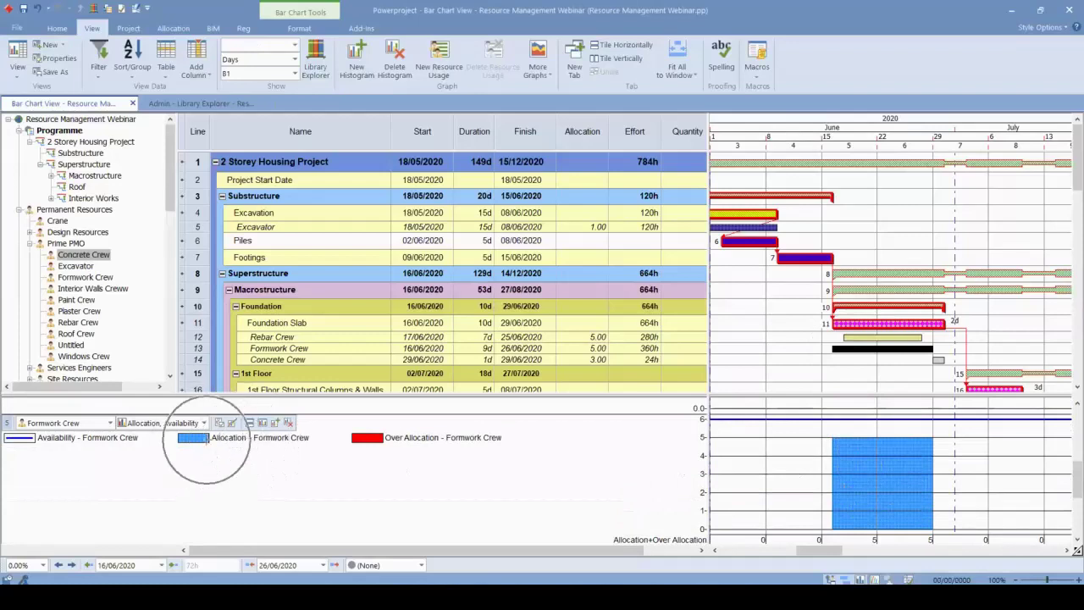
click(715, 438)
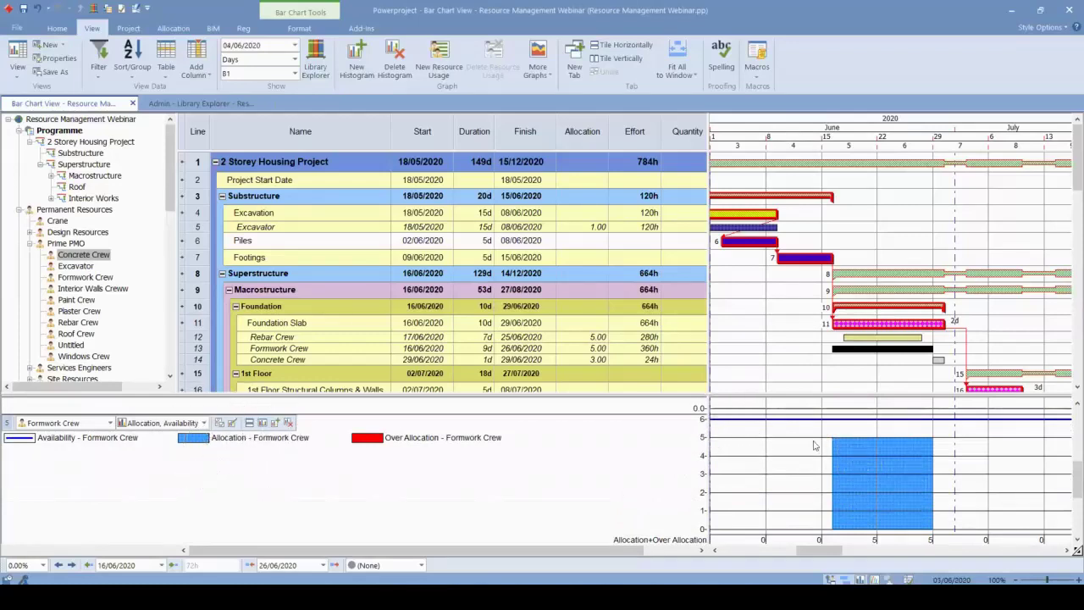
click(832, 439)
click(424, 439)
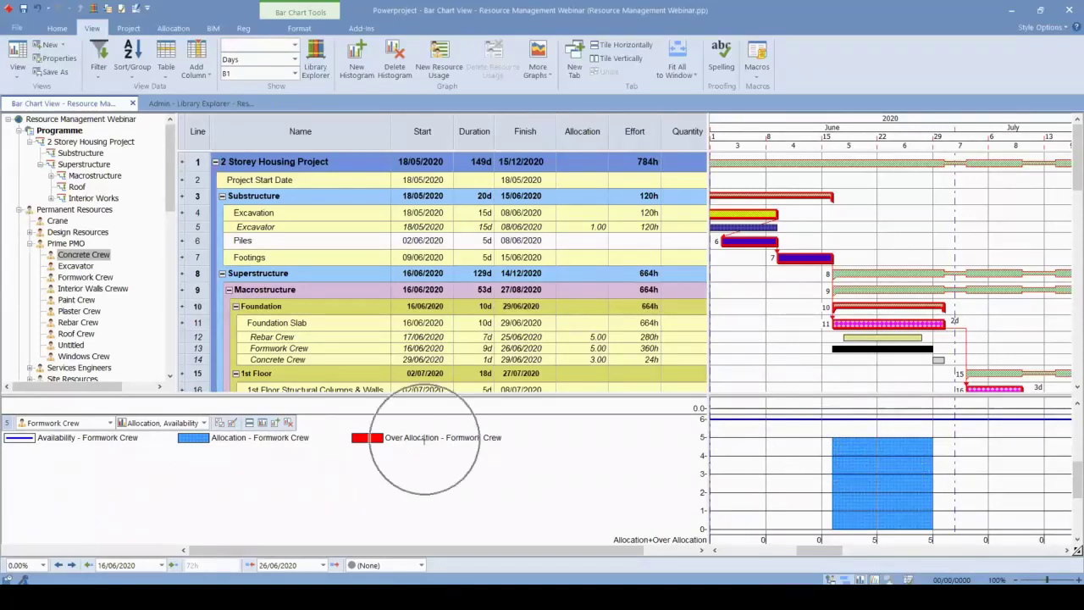
- Set the Formwork Crew's allocation on the Foundation Slab to 7.00
click(597, 338)
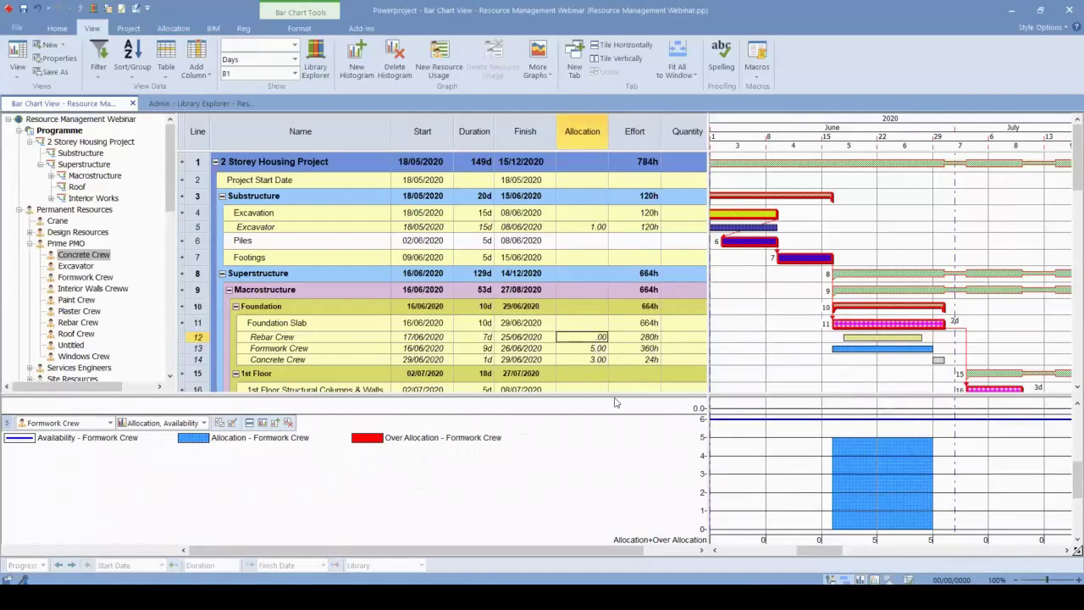
click(594, 348)
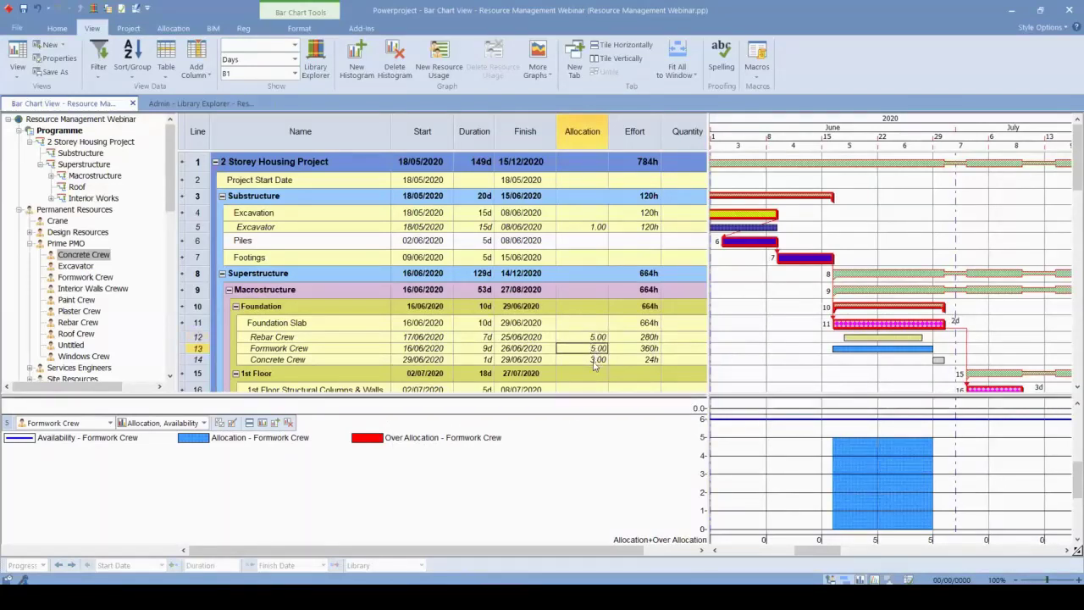
click(595, 360)
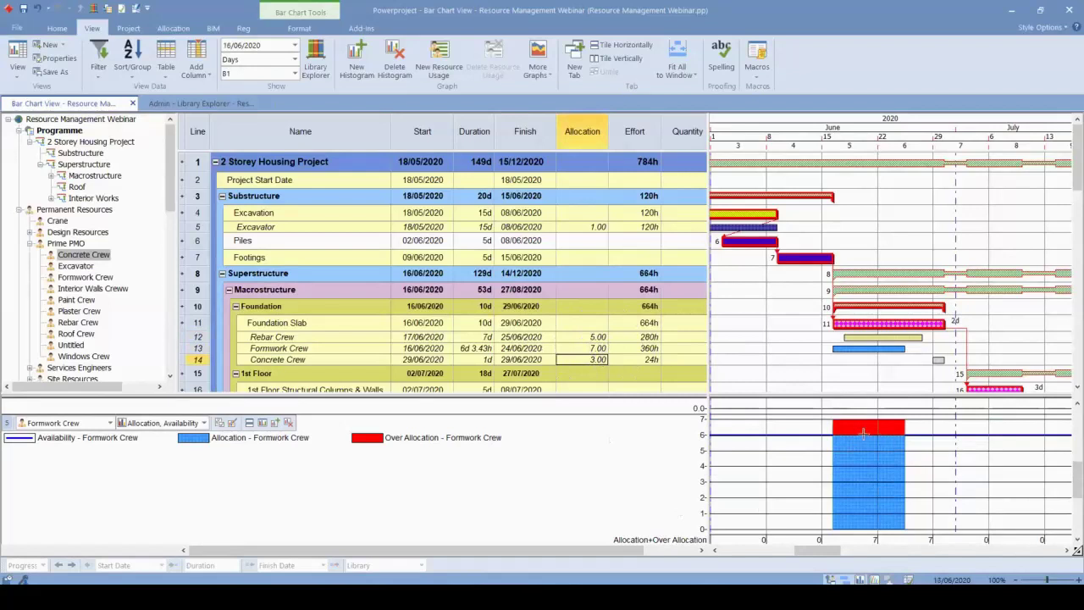
- Set the Formwork Crew's allocation on the Foundation Slab back to 5.00
click(590, 348)
double_click(590, 348)
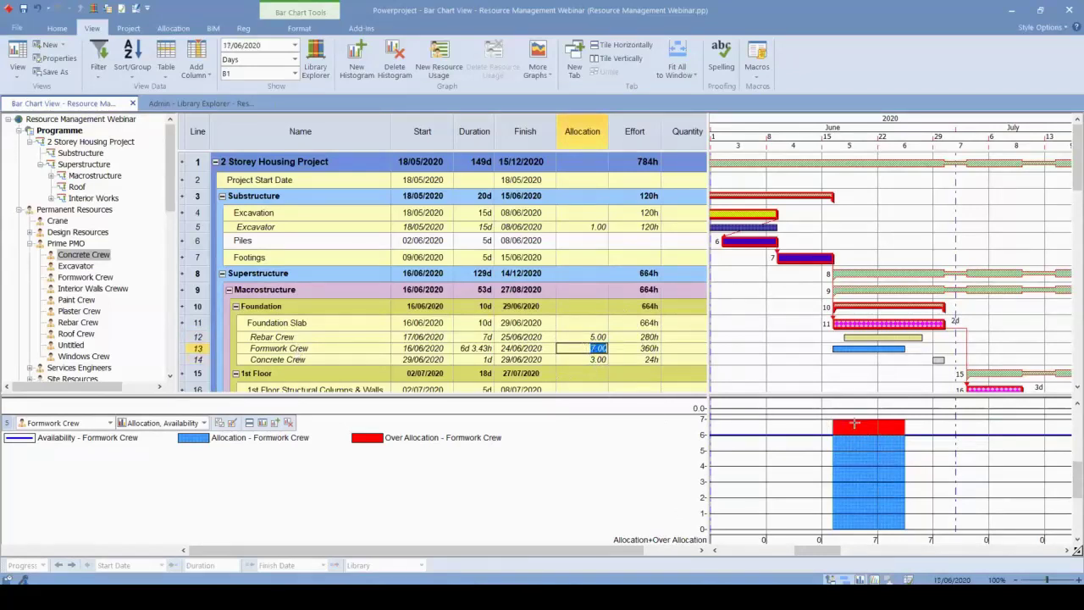
click(597, 348)
key(Return)
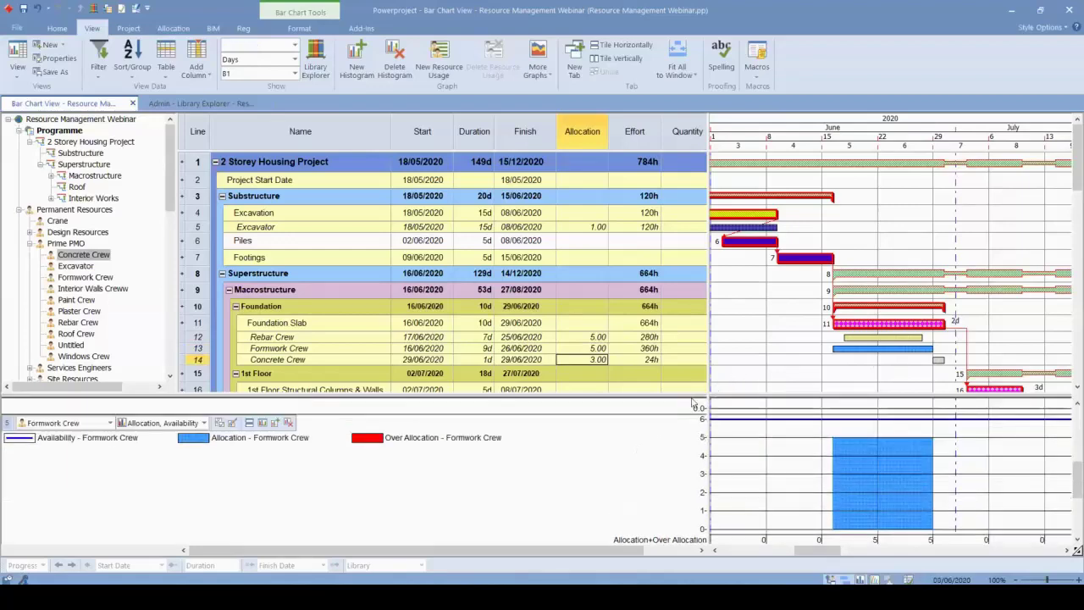
- Collapse the histogram area to give the bar chart the full view and check the Foundation Slab's bar and crew allocations
drag(679, 394, 679, 542)
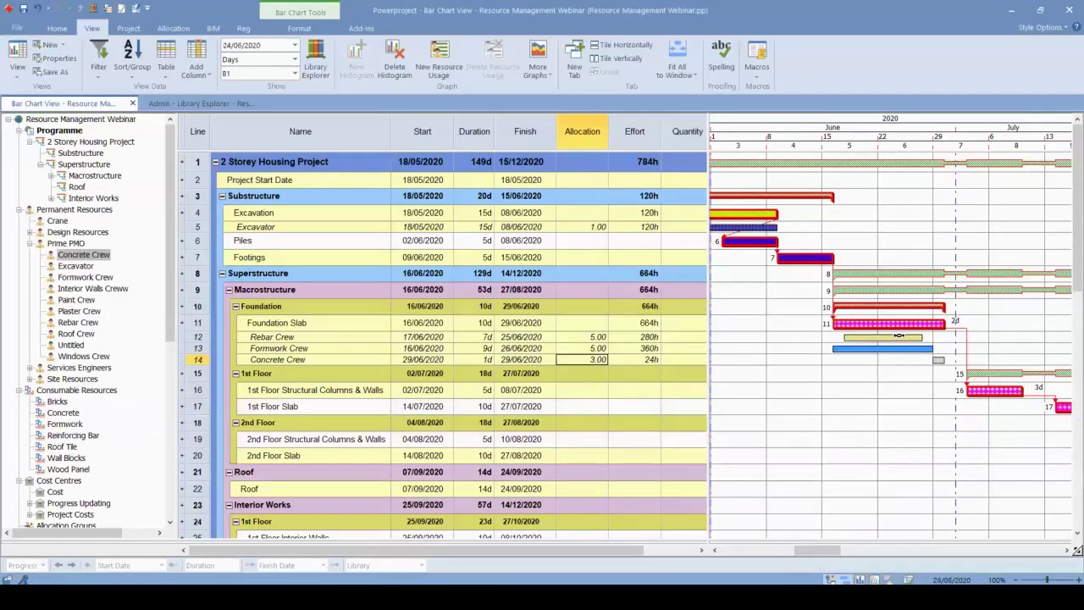
click(881, 321)
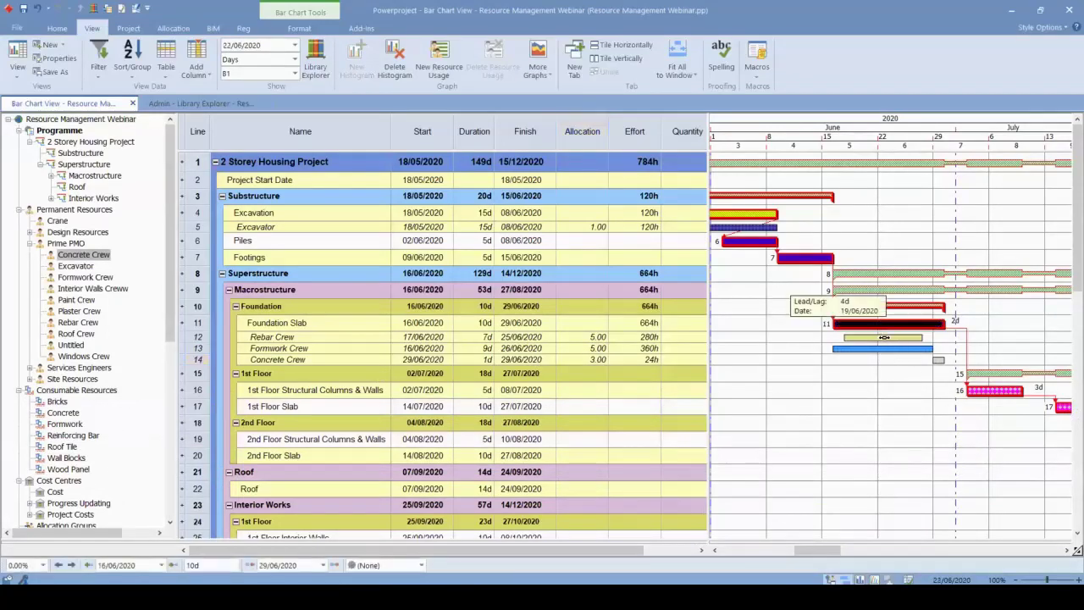
click(874, 383)
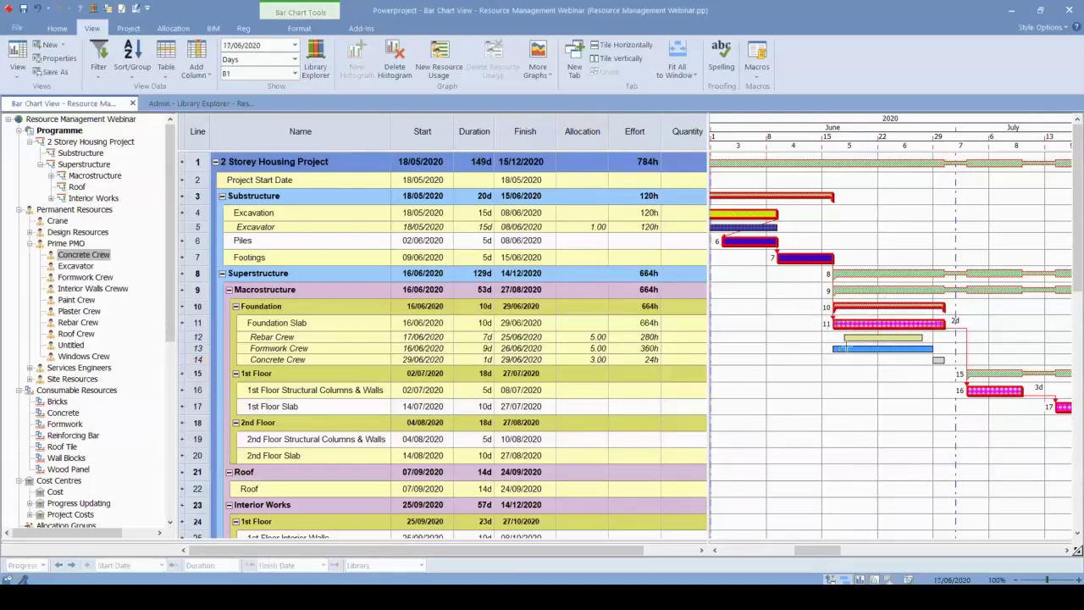
- Open the Consumable Resource library in the Library Explorer and look at the option for creating a new consumable resource
scroll(108, 406, down, 3)
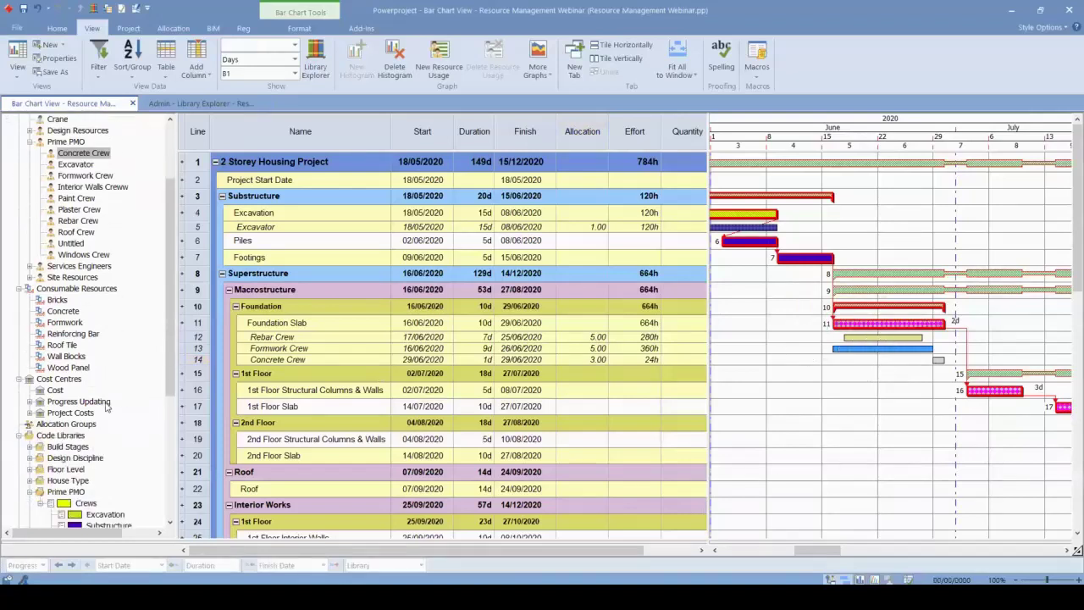
click(200, 104)
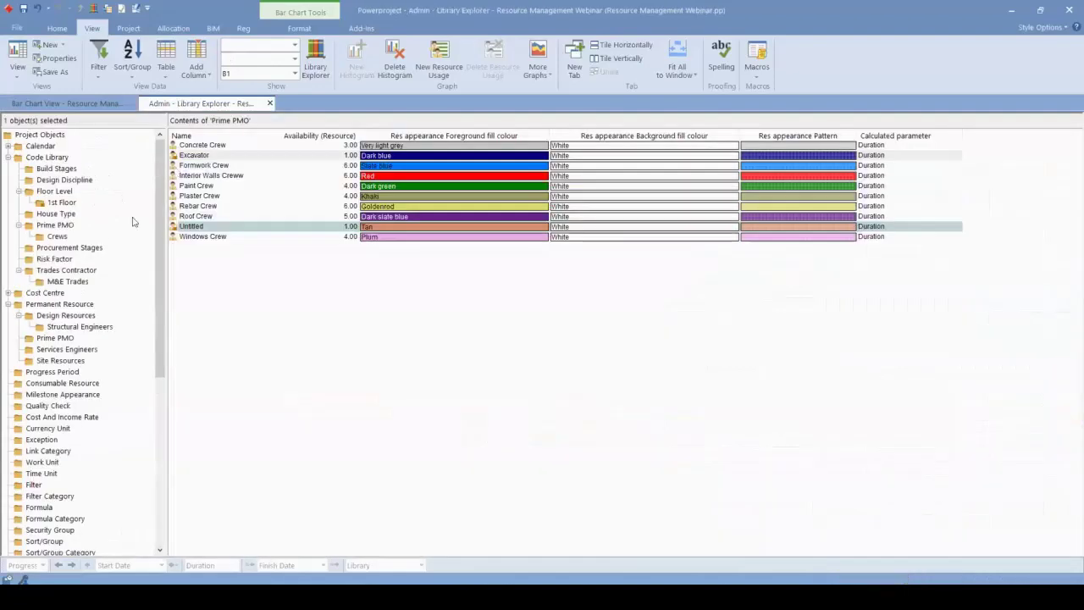
click(56, 386)
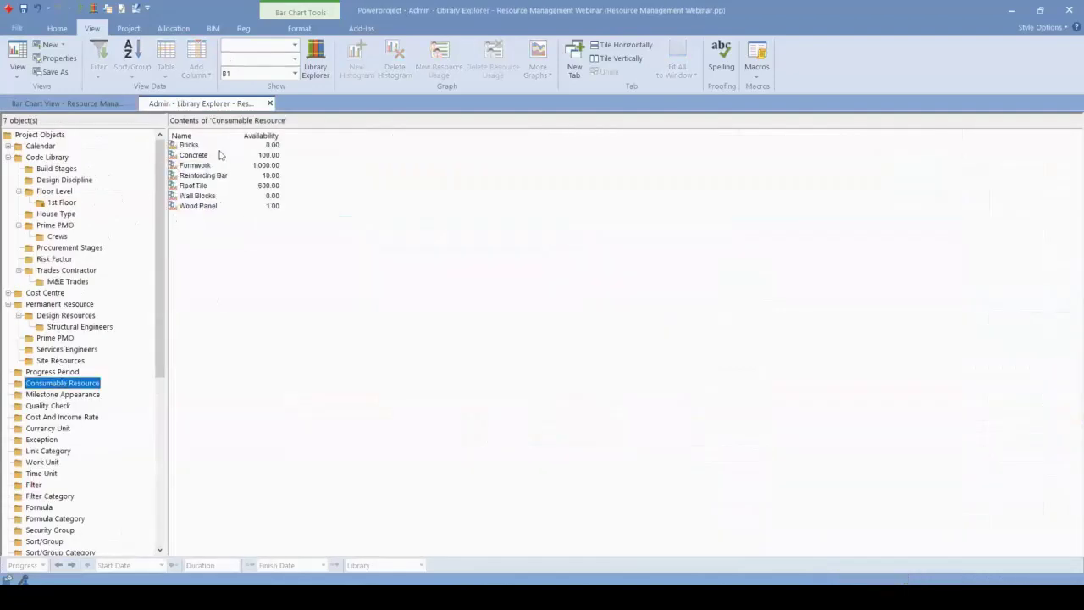
right_click(203, 254)
click(255, 262)
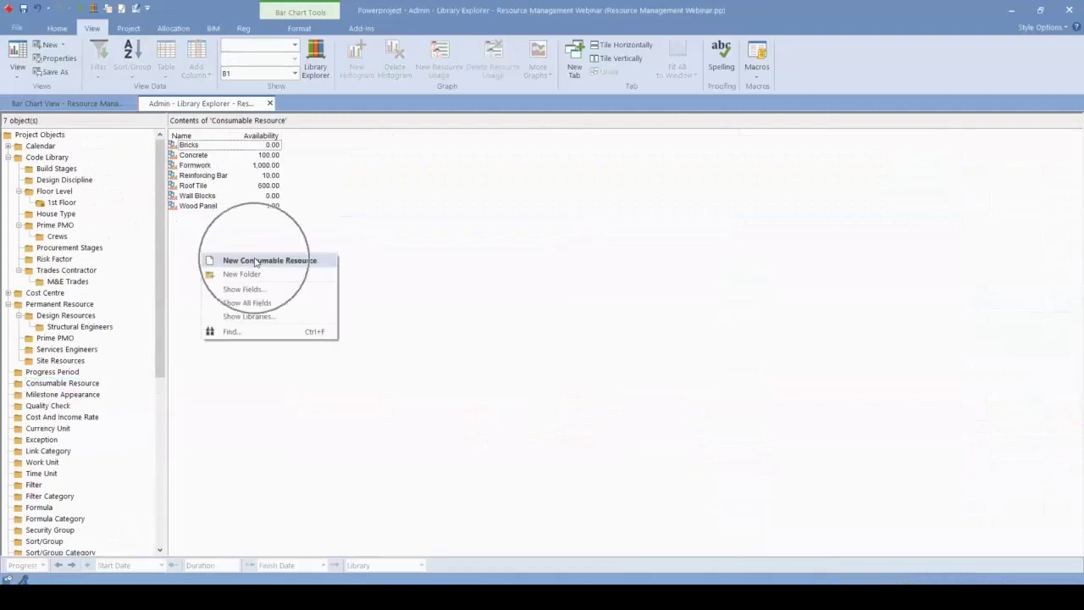
- Examine the availability values of the Concrete and Formwork consumable resources without changing them
click(271, 157)
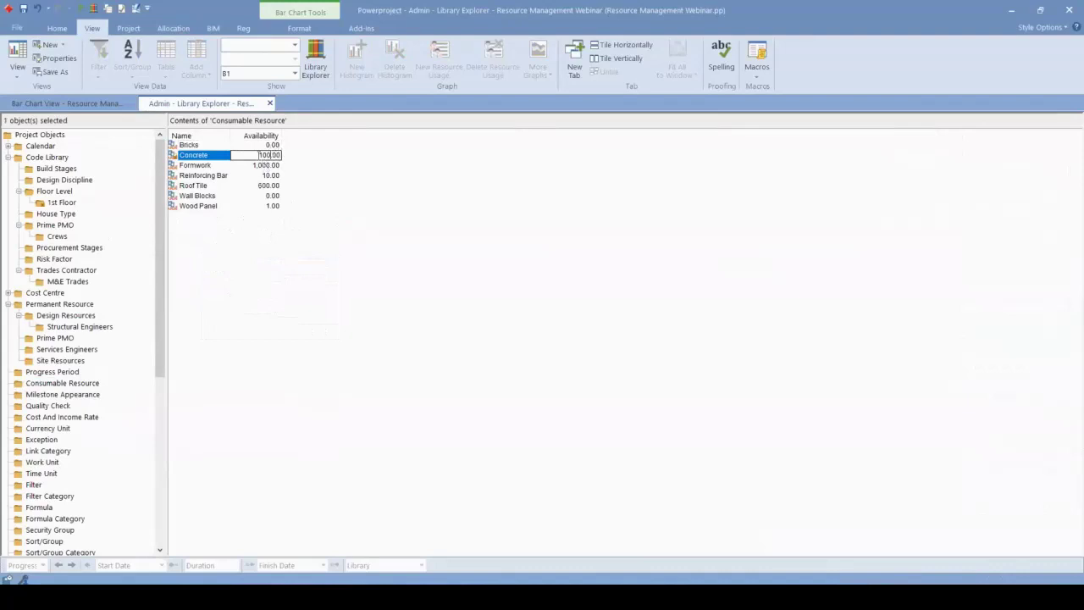
double_click(258, 166)
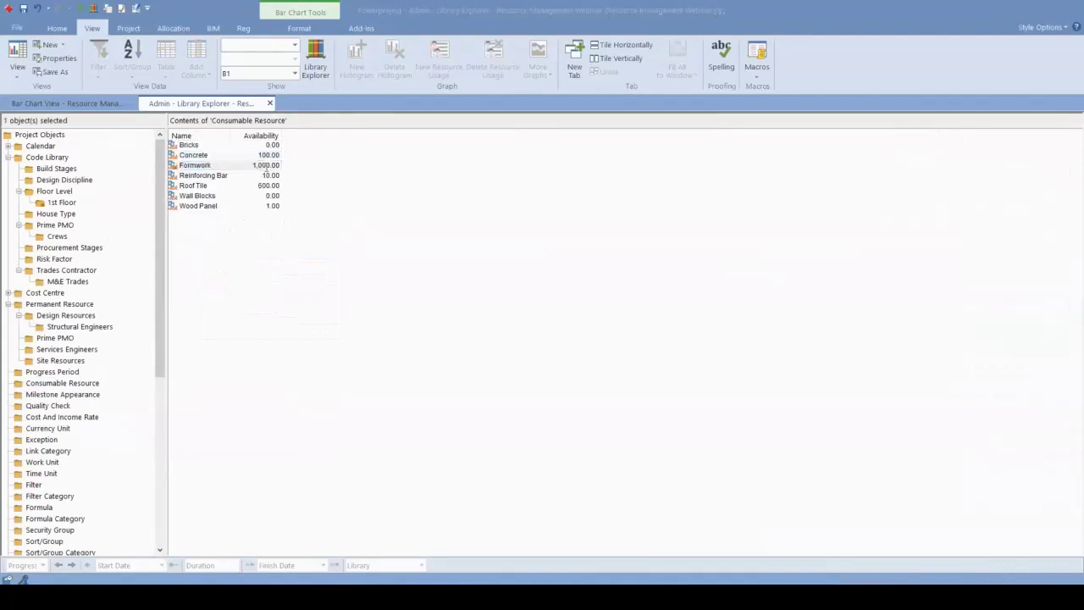
click(674, 128)
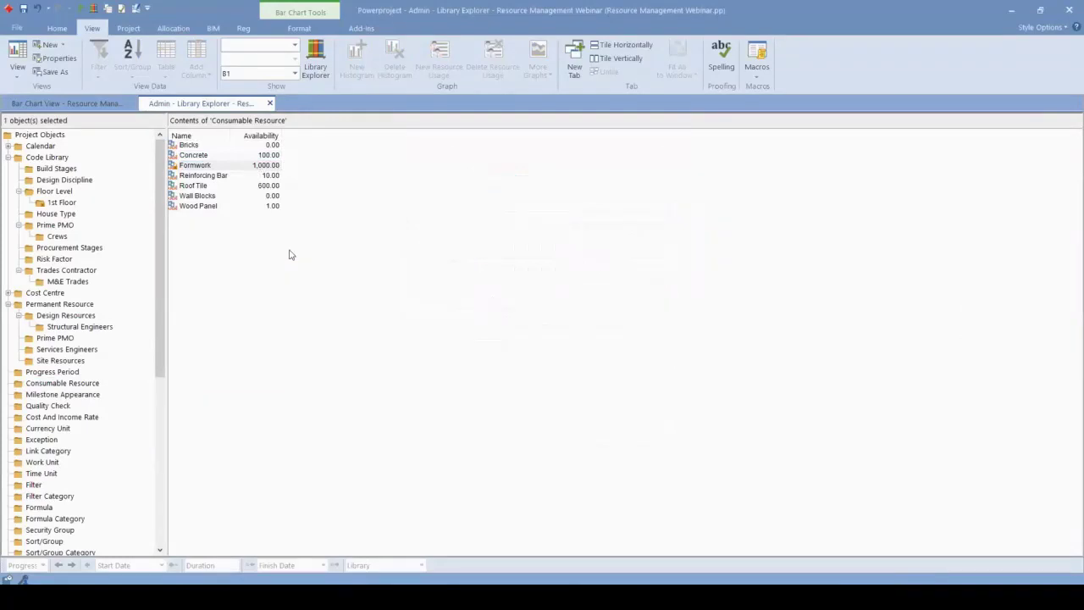
click(286, 218)
click(203, 166)
click(256, 166)
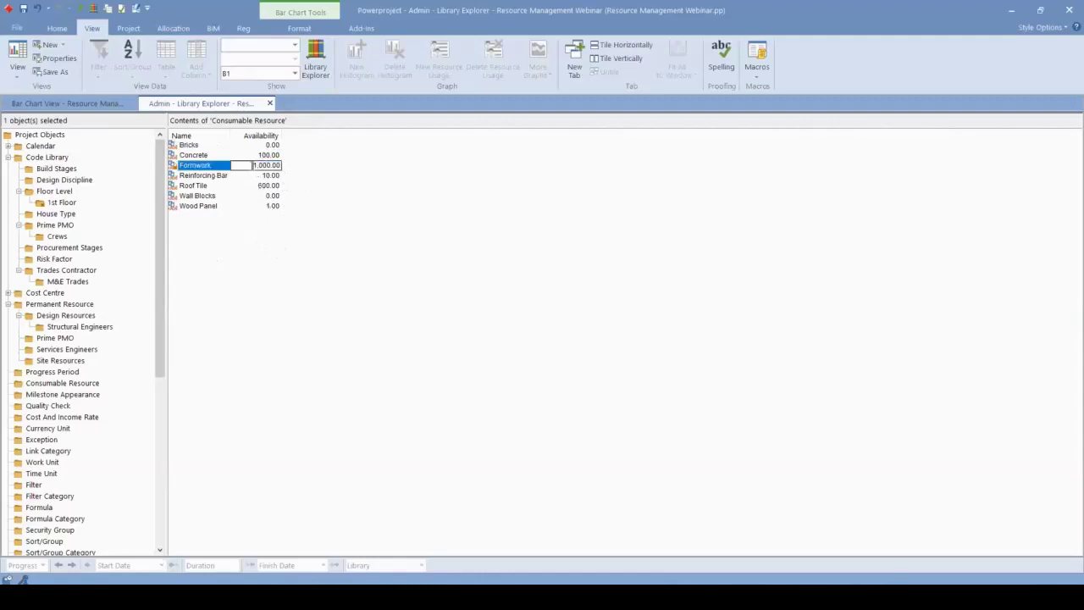
click(342, 194)
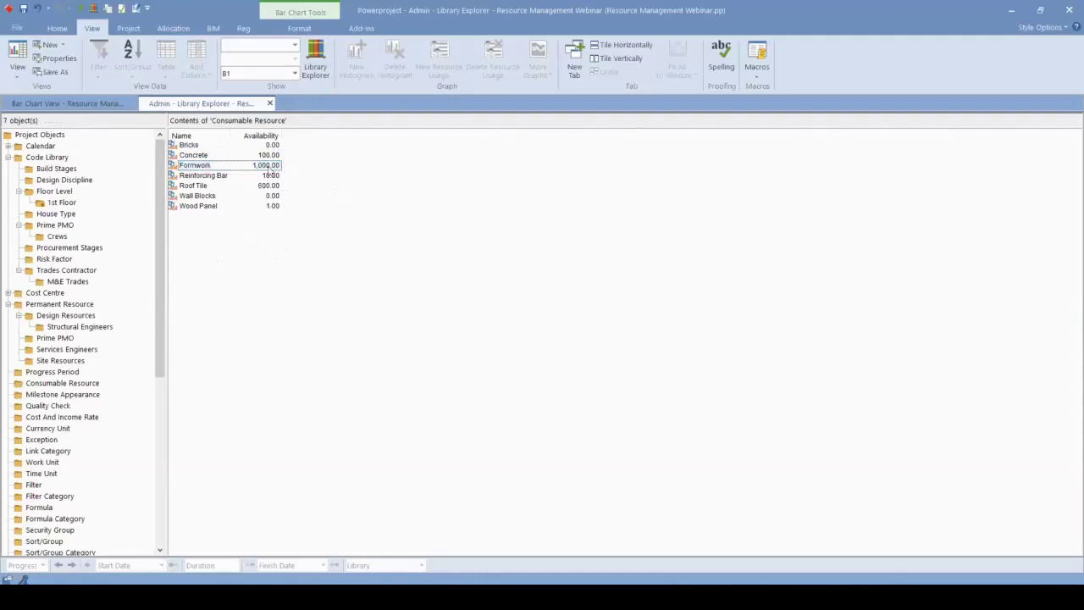
- Review the availability values of the Concrete and Reinforcing Bar consumable resources, leaving them as they are
double_click(225, 156)
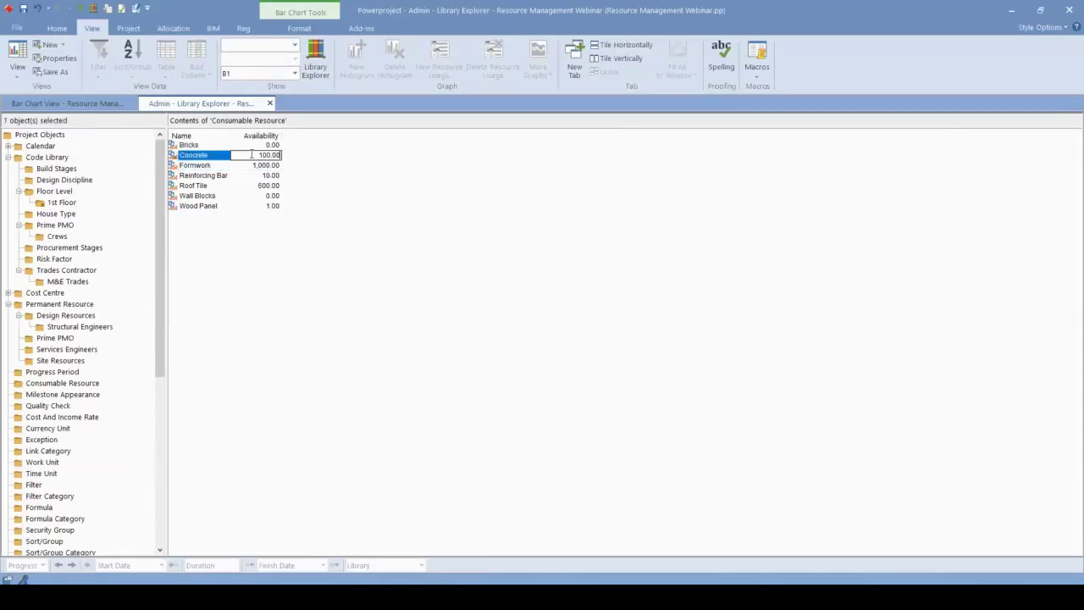
click(669, 133)
click(247, 176)
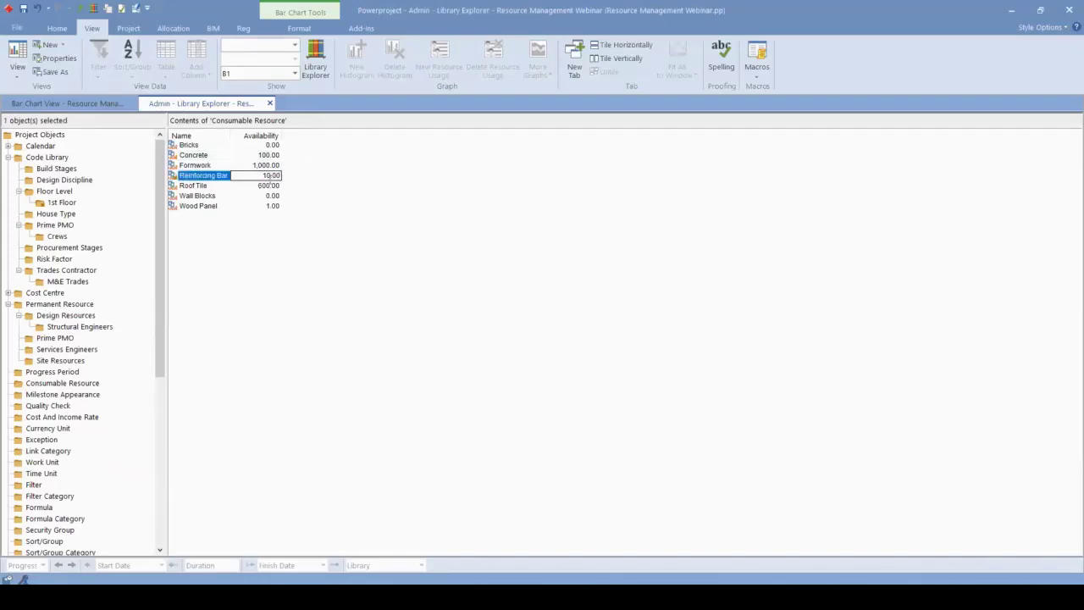
click(268, 243)
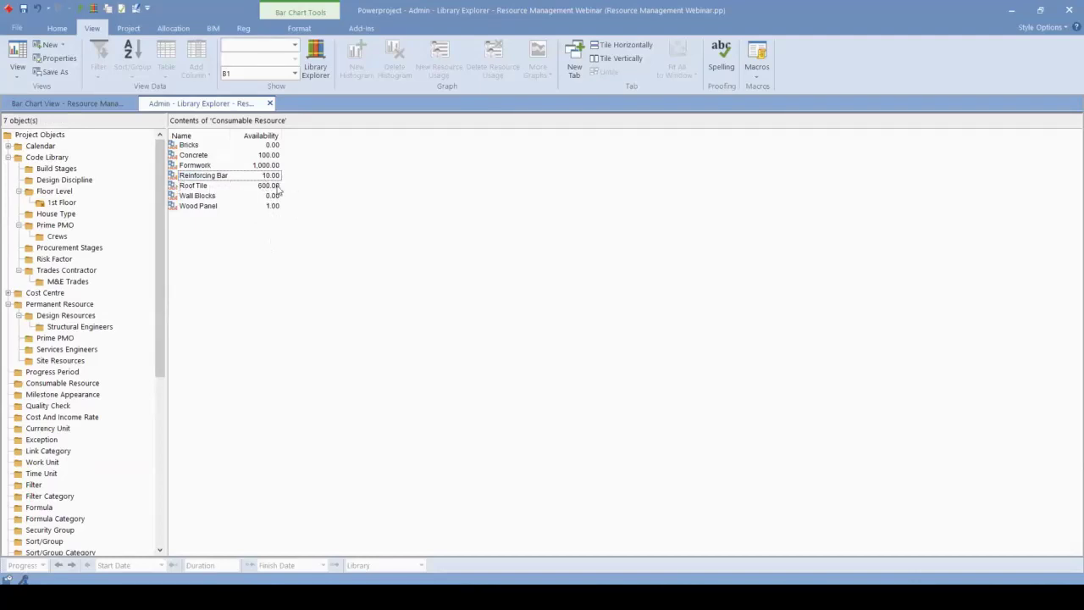
- Set the Reinforcing Bar consumable resource's cost per unit to £700 in its properties
double_click(174, 177)
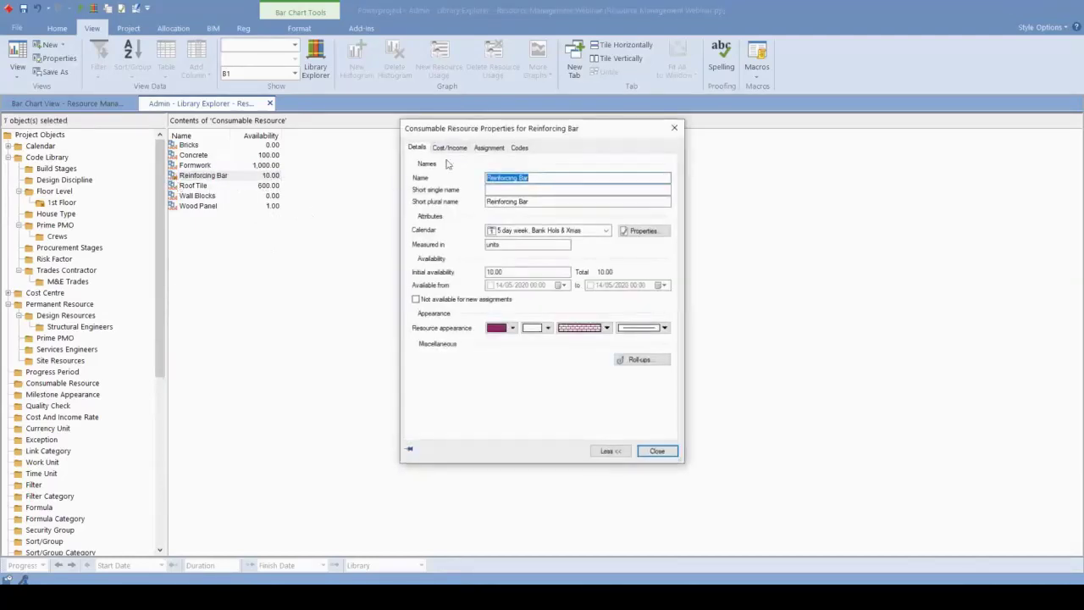
click(450, 148)
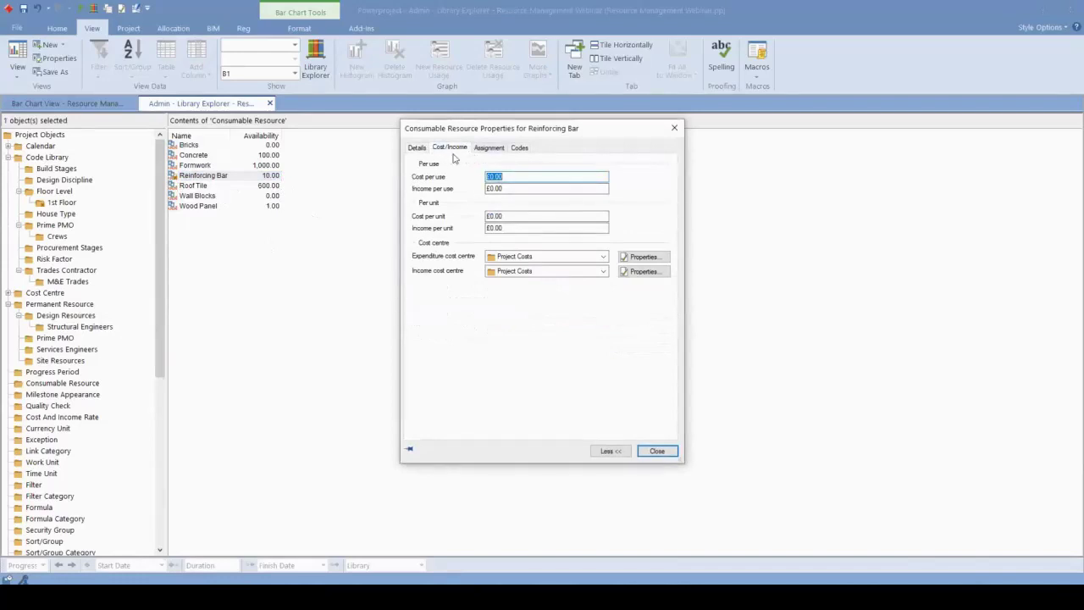
click(530, 175)
double_click(539, 175)
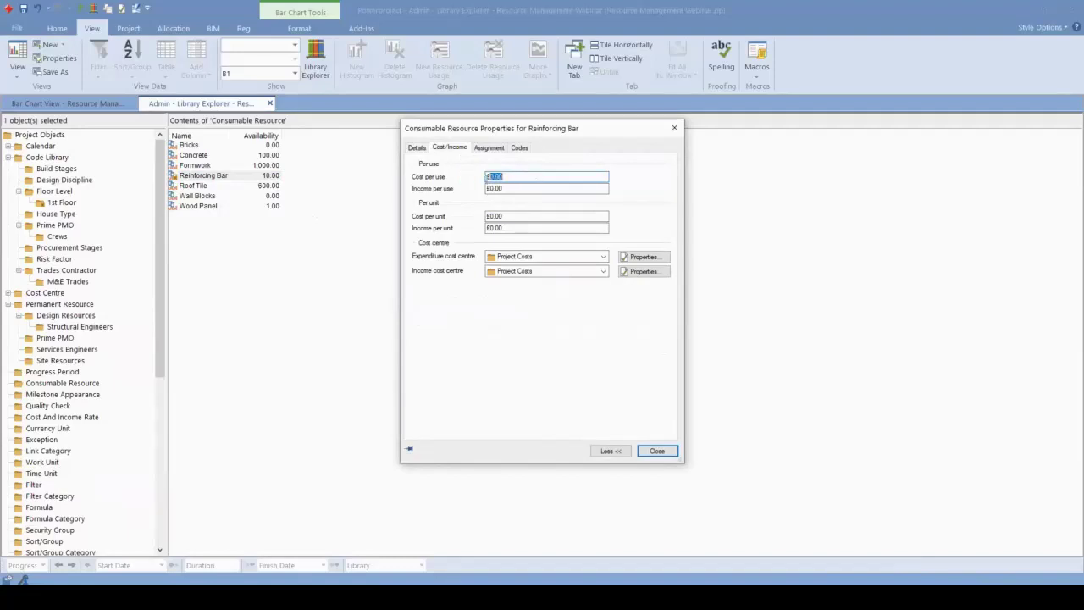
click(270, 177)
click(499, 176)
click(511, 176)
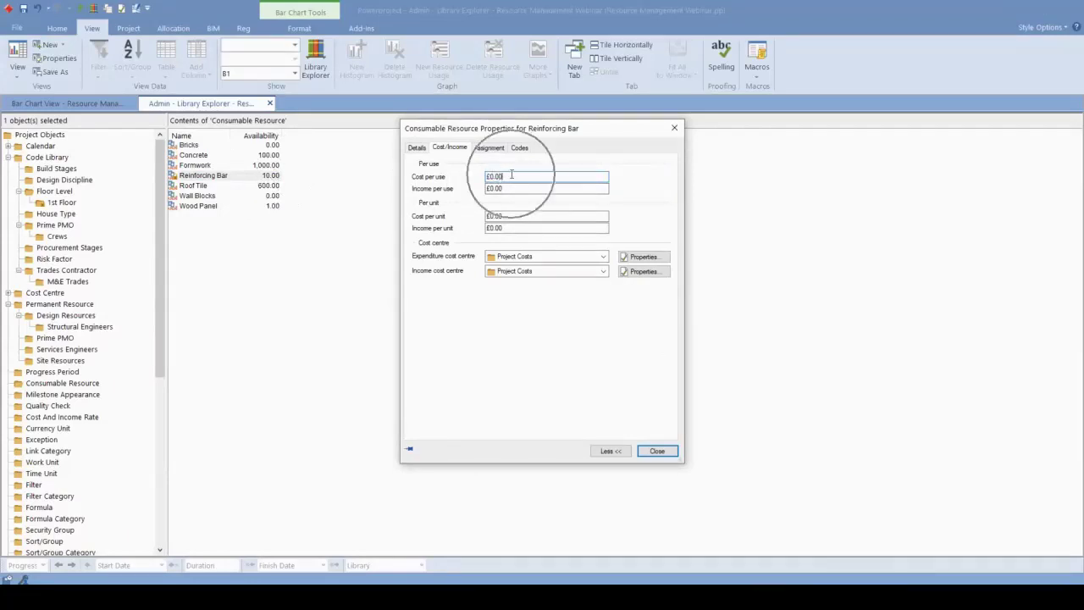
click(497, 215)
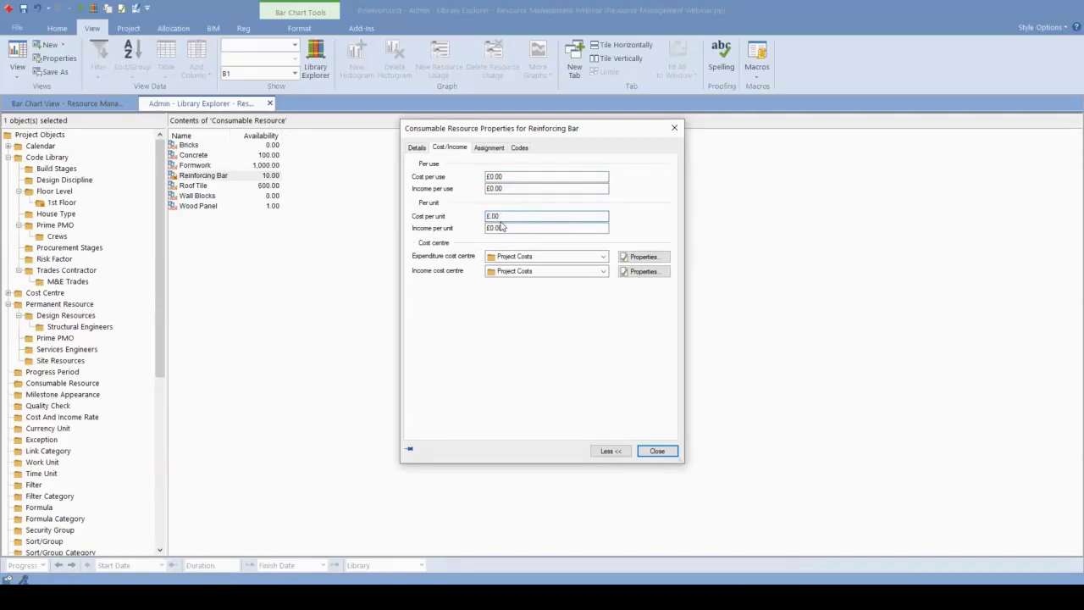
text(700)
double_click(498, 217)
click(674, 128)
- Return to the bar chart view, allocate Reinforcing Bar to the Foundation Slab task and dismiss the over-allocation notice
click(75, 104)
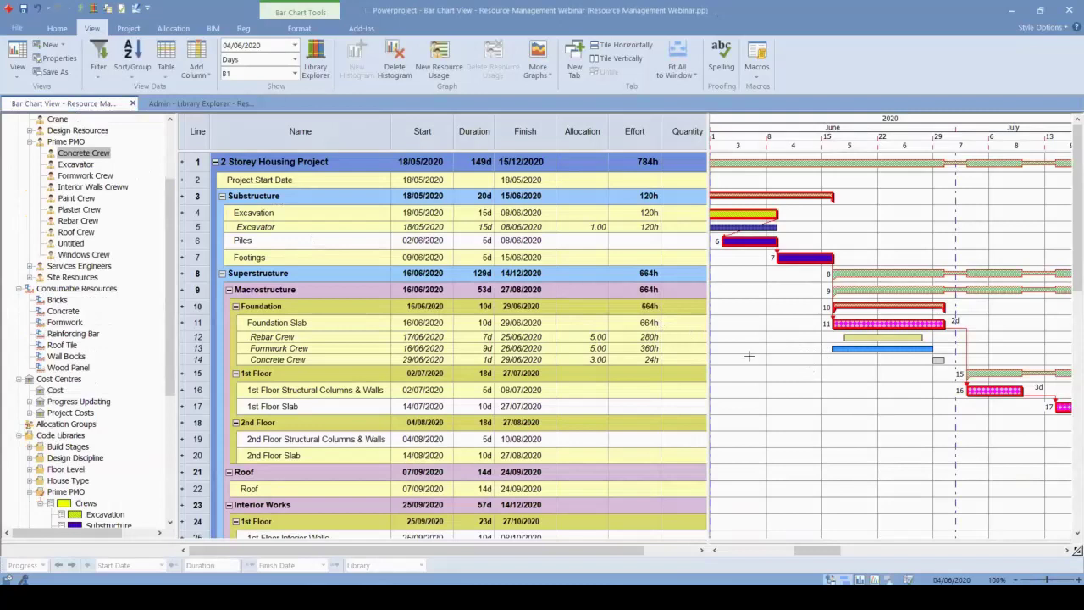
click(938, 360)
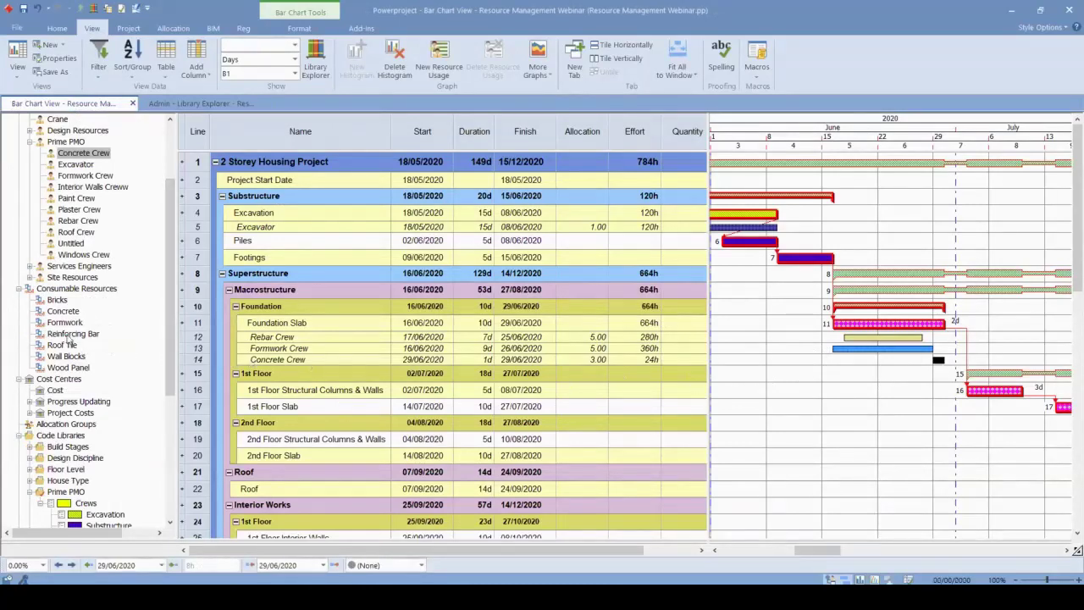
drag(68, 338, 907, 323)
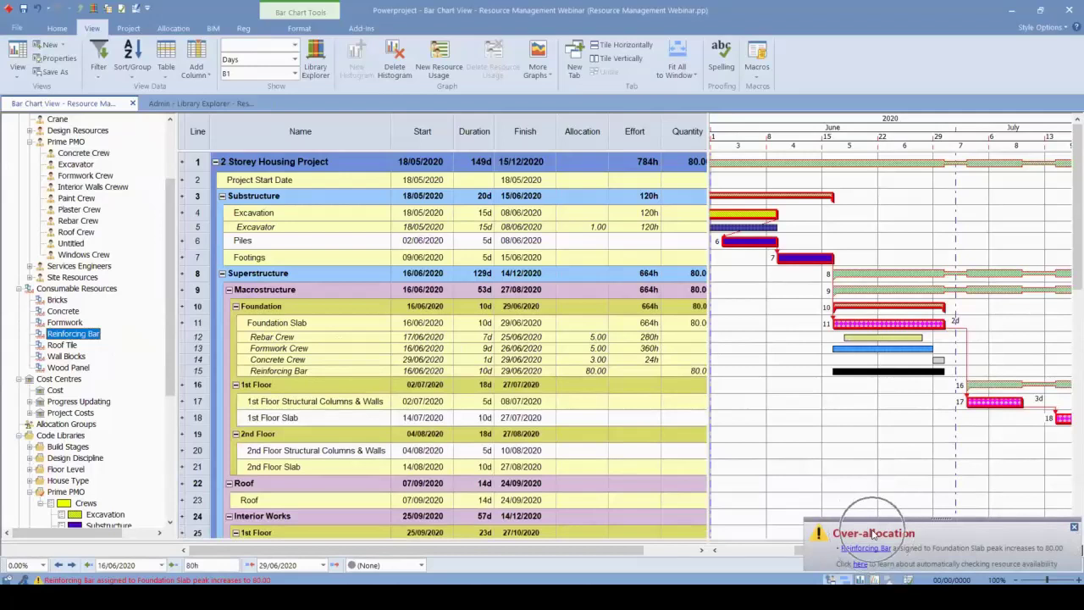
click(1072, 529)
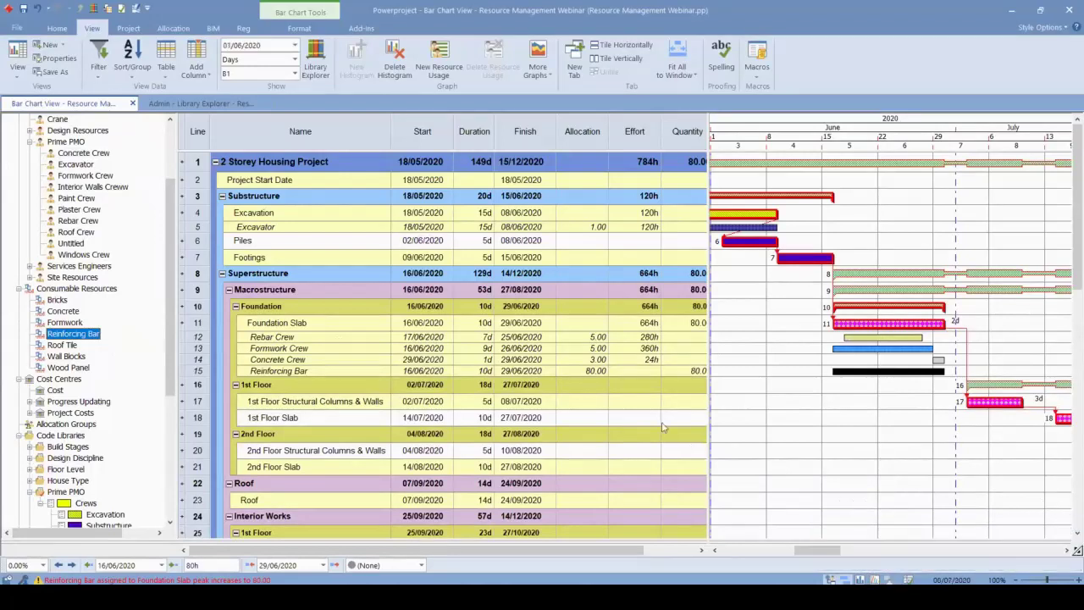
- Set the Reinforcing Bar's allocation on the Foundation Slab to 2.00
click(584, 371)
double_click(590, 371)
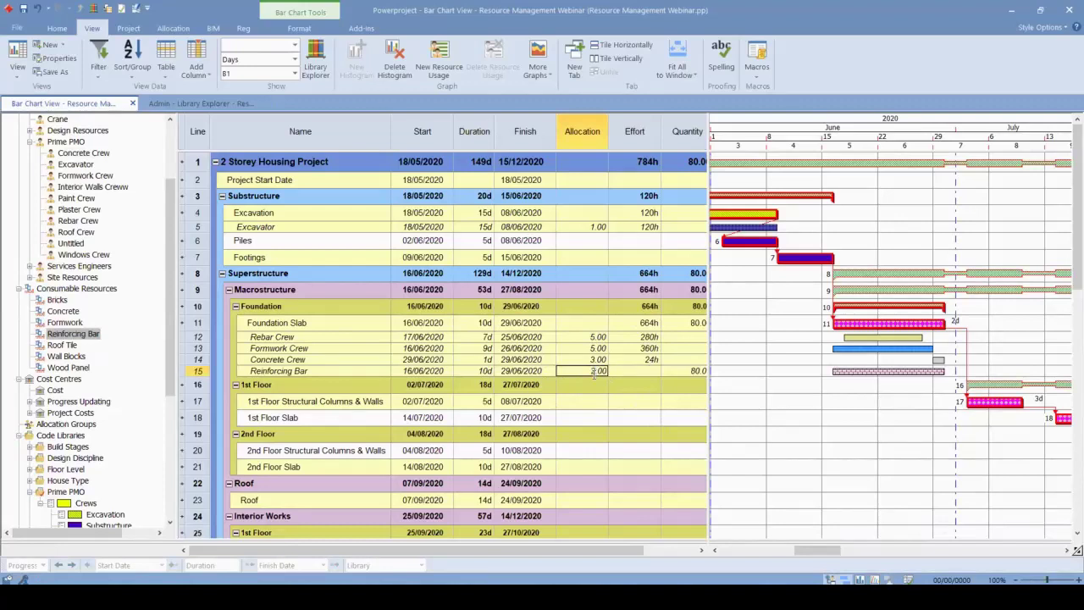
click(605, 373)
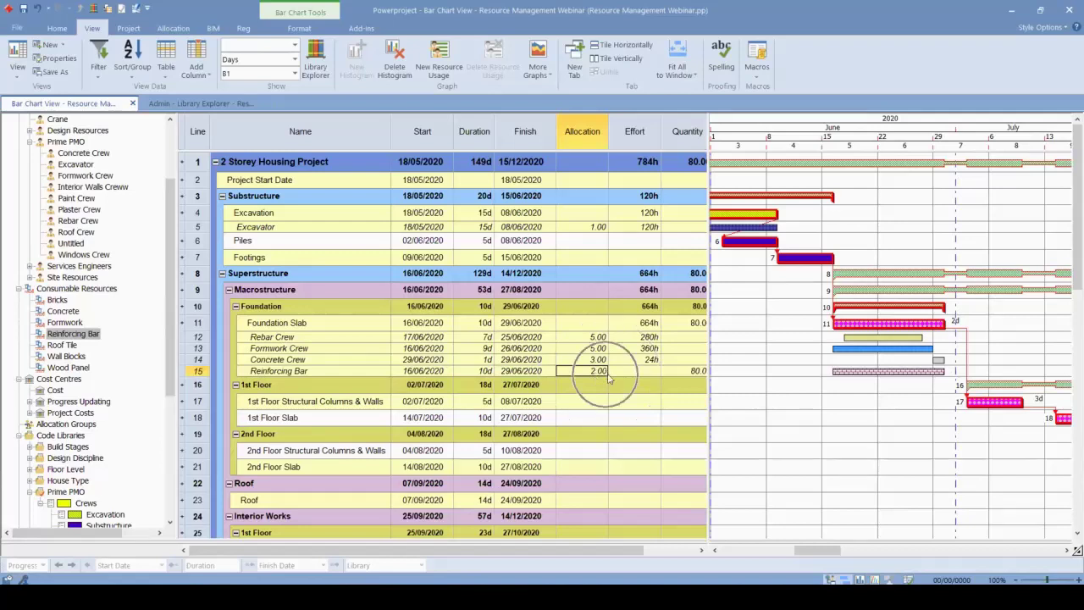
click(902, 380)
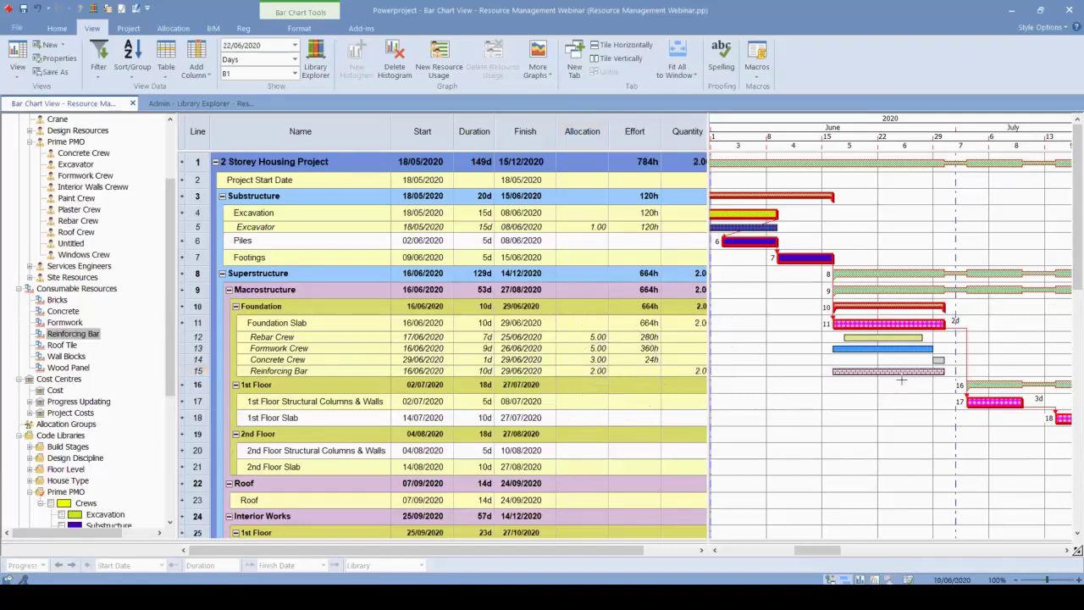
- Open the Foundation Slab's Reinforcing Bar allocation properties and examine the modelling type options and the daily nonlinear allocation quantities
click(881, 370)
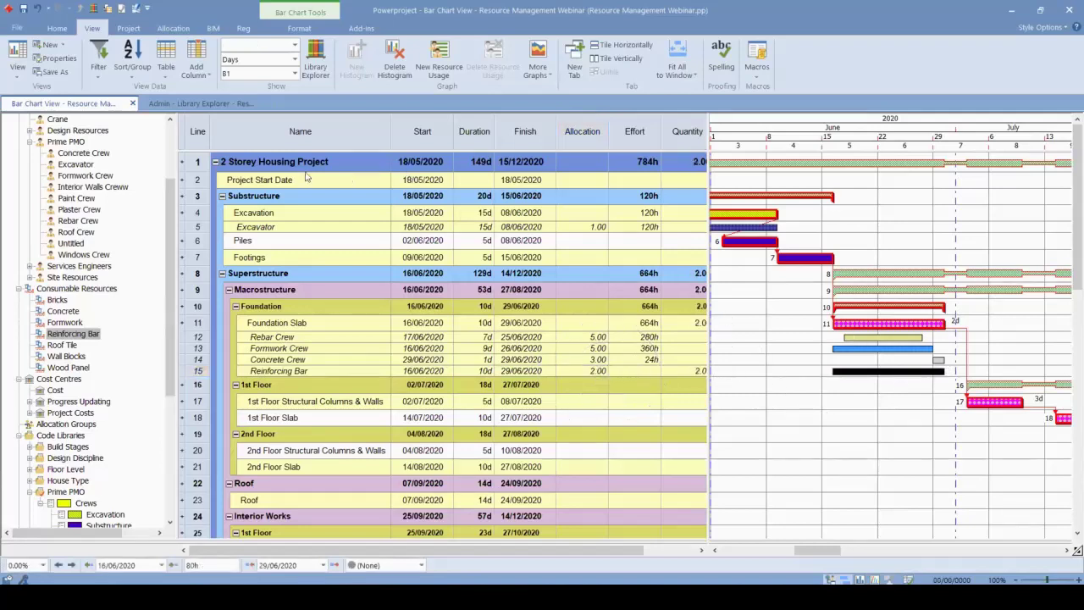
double_click(849, 370)
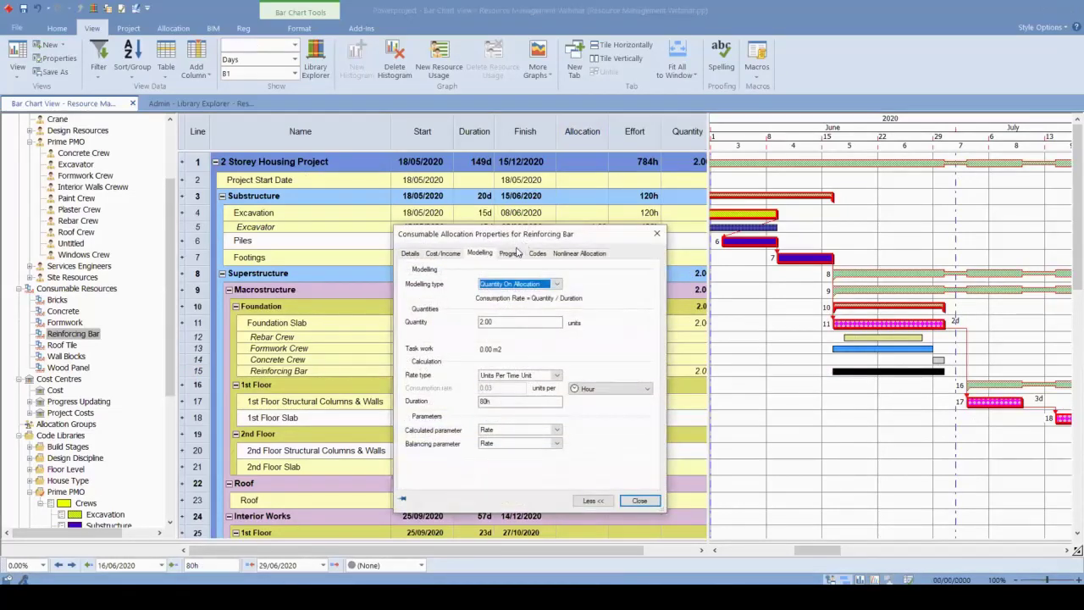
click(517, 284)
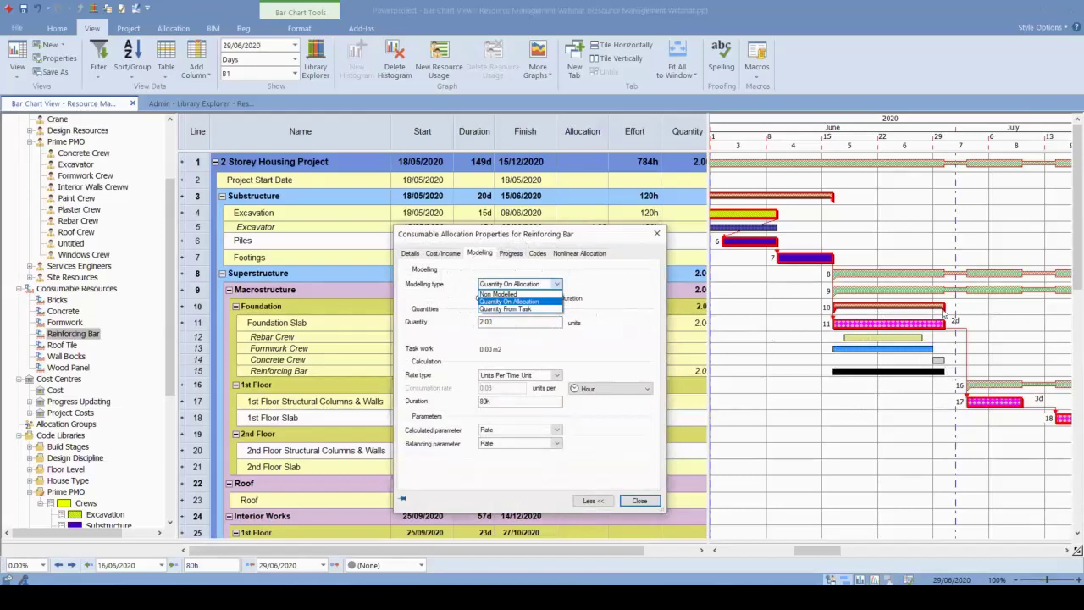
click(580, 256)
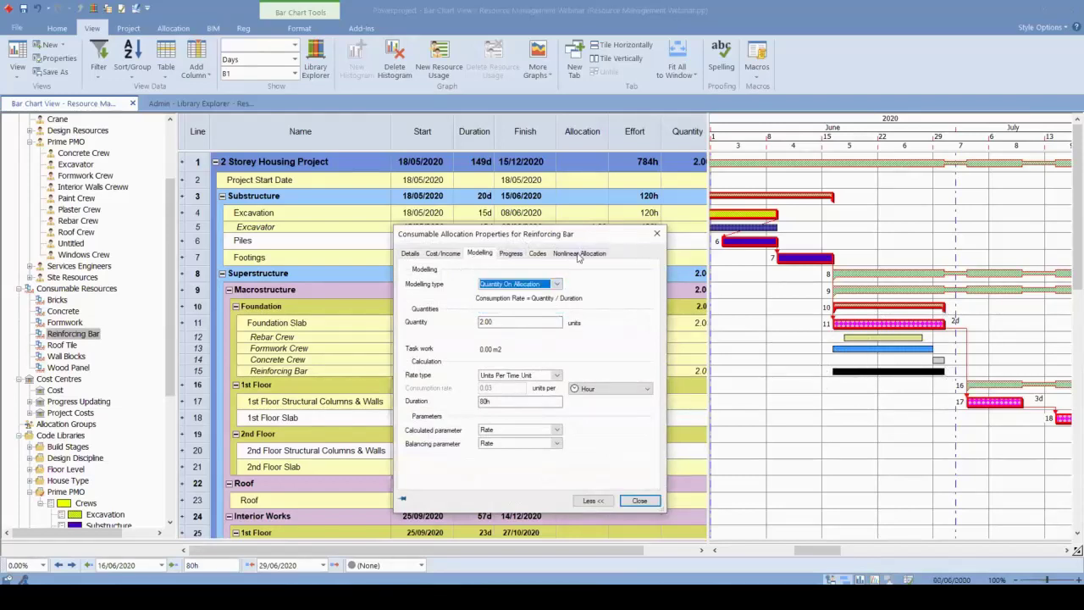
click(583, 255)
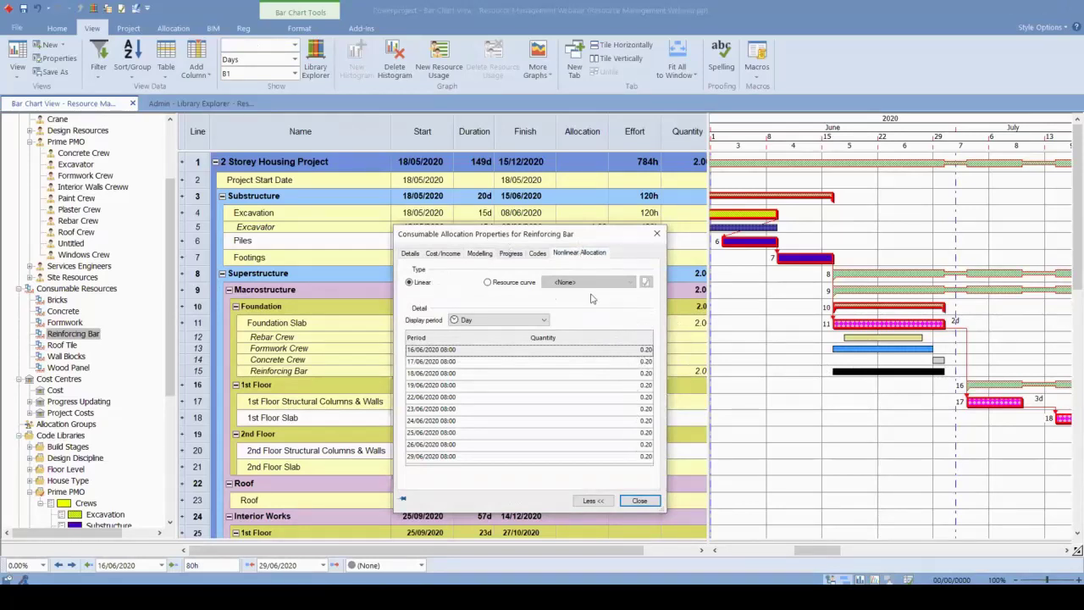
click(479, 254)
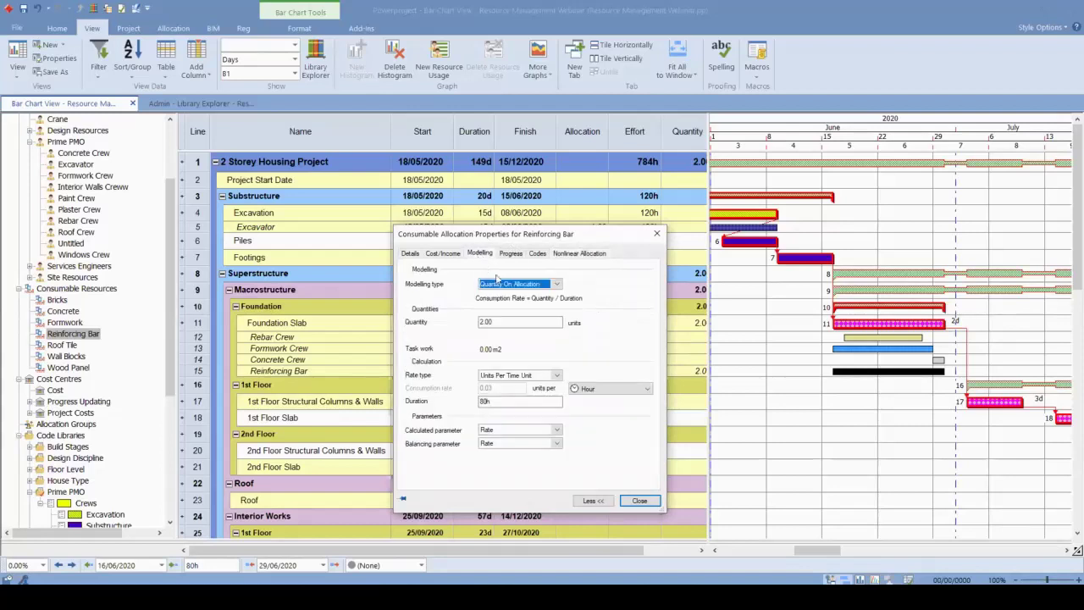
click(525, 286)
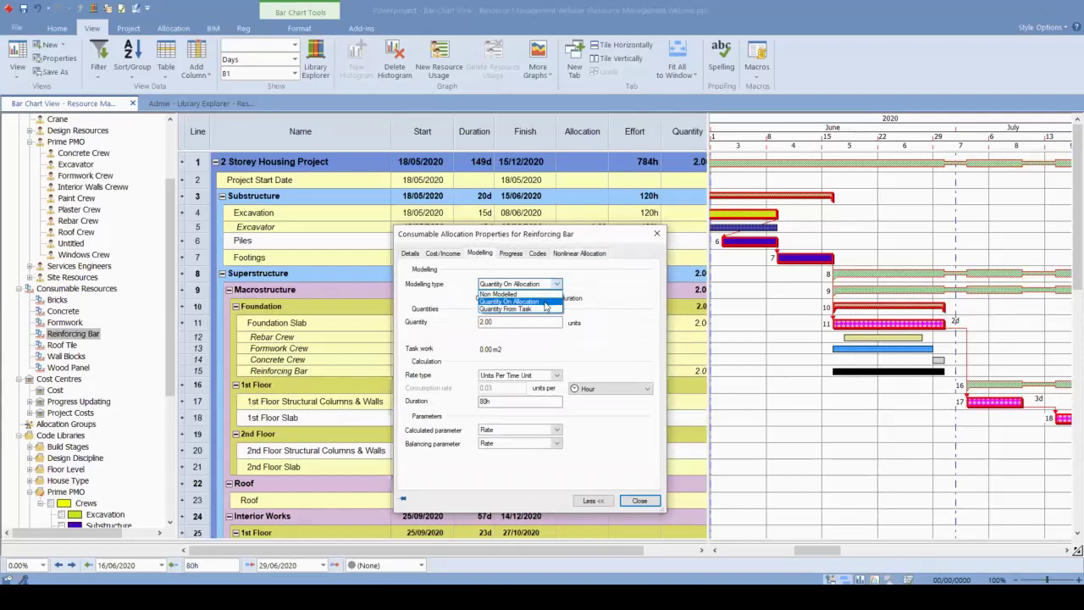
key(Escape)
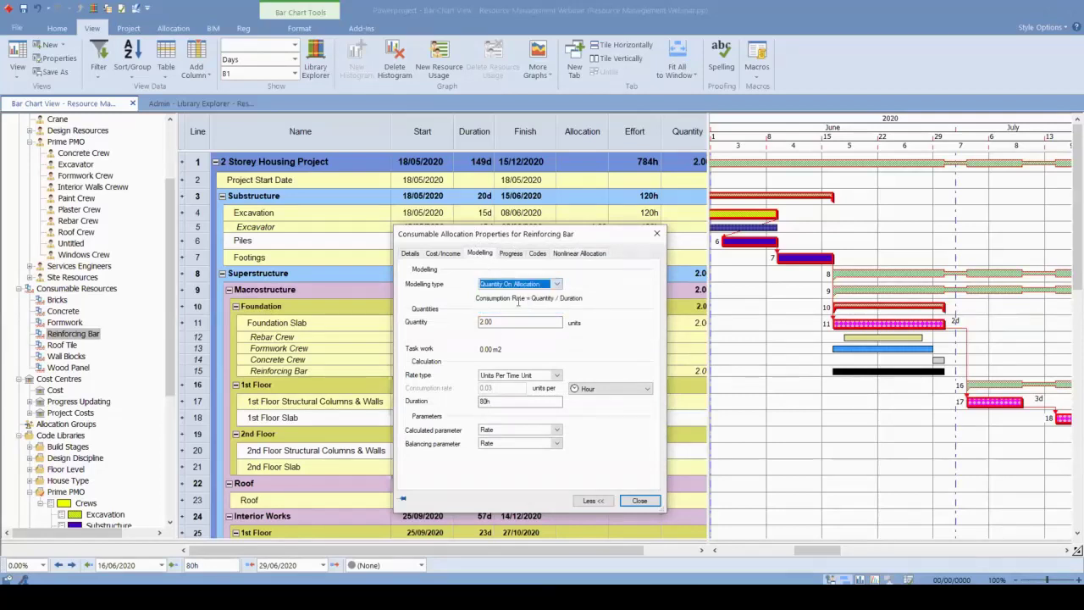
- Set the Reinforcing Bar allocation's modelled quantity to 5.00 units, keeping the table's Quantity column in view
drag(520, 237, 365, 216)
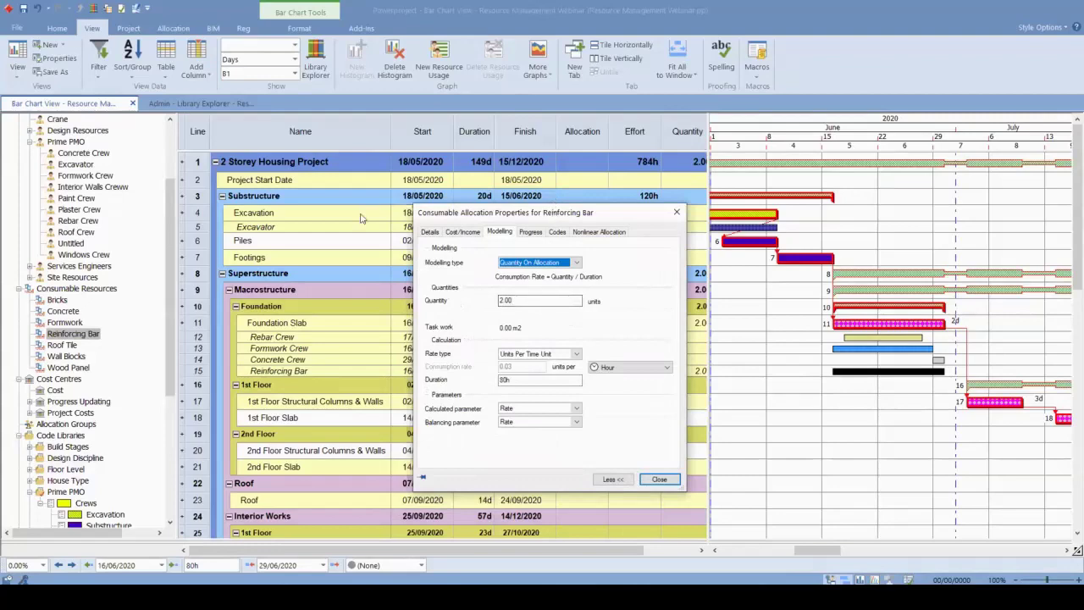
drag(707, 341, 731, 343)
double_click(362, 302)
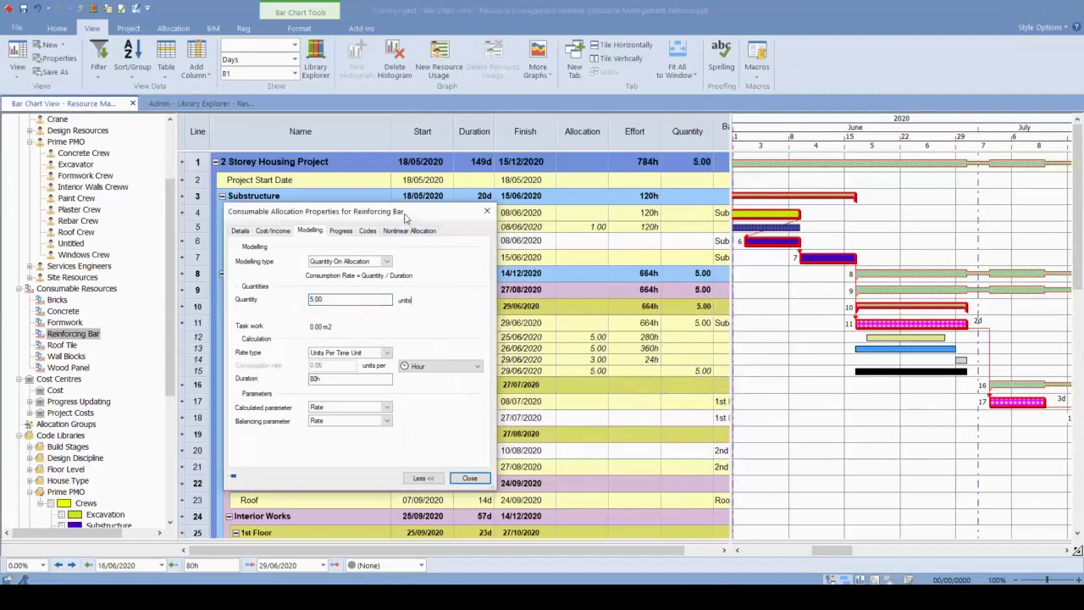
drag(350, 219, 418, 201)
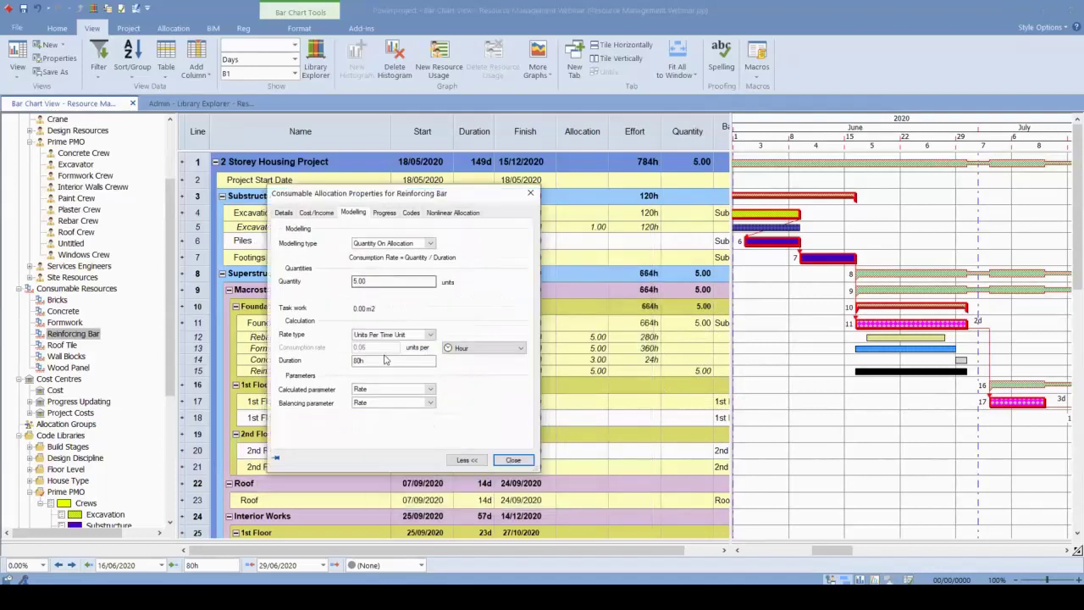
- Change the Reinforcing Bar allocation's rate time unit to Day and its rate type to Time Units Per Unit
click(480, 350)
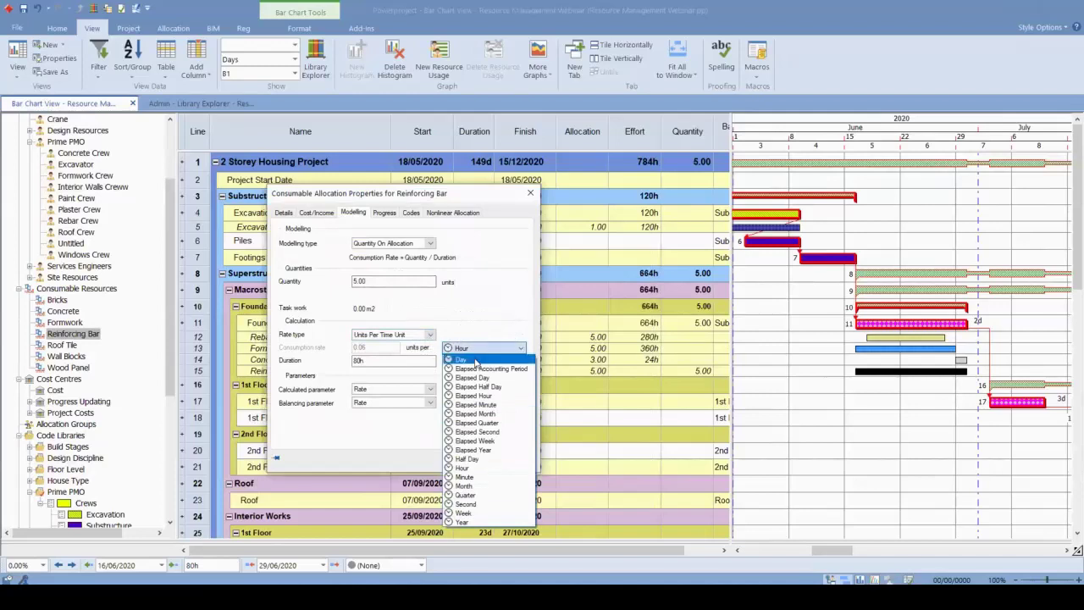
click(475, 361)
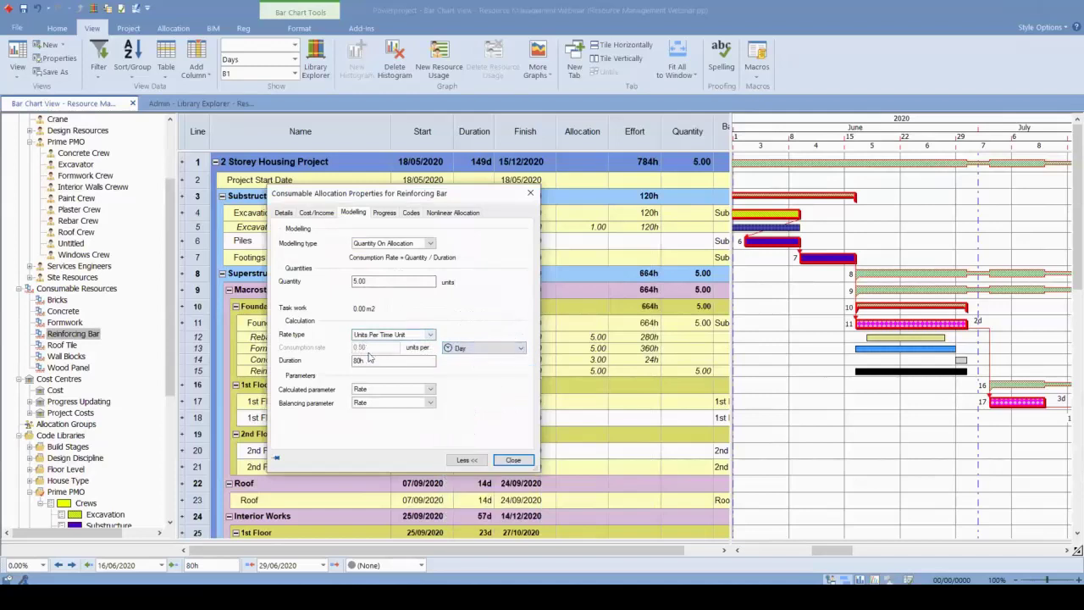
click(426, 337)
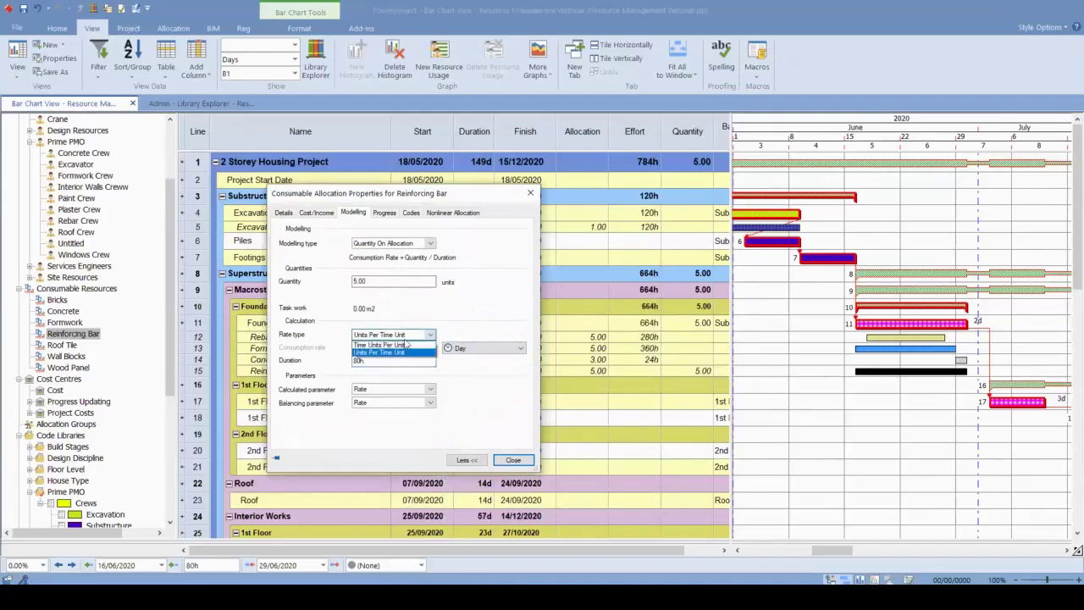
click(378, 350)
click(432, 350)
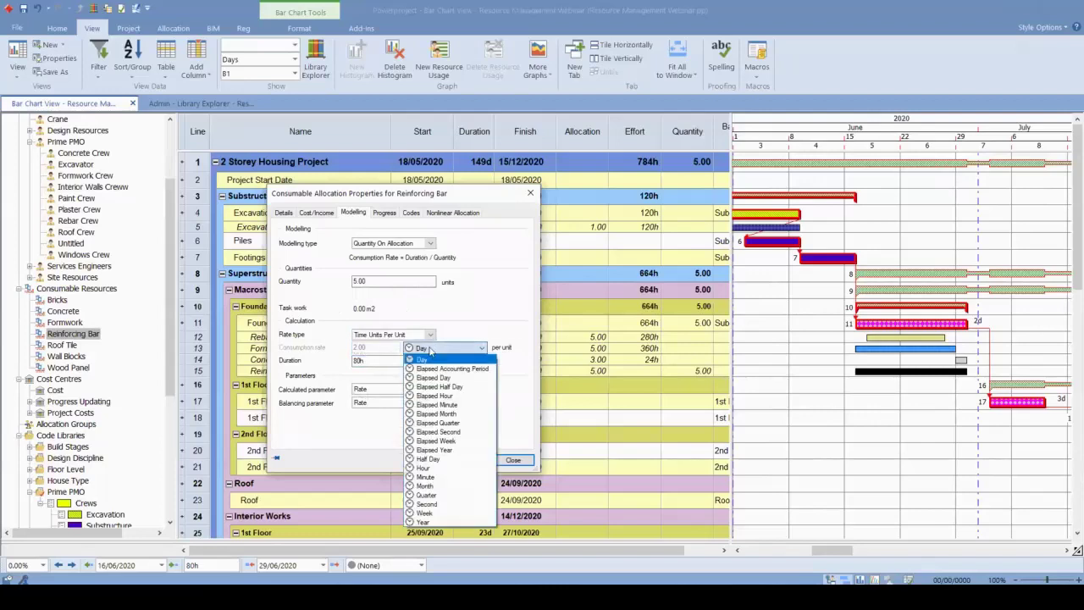
click(385, 351)
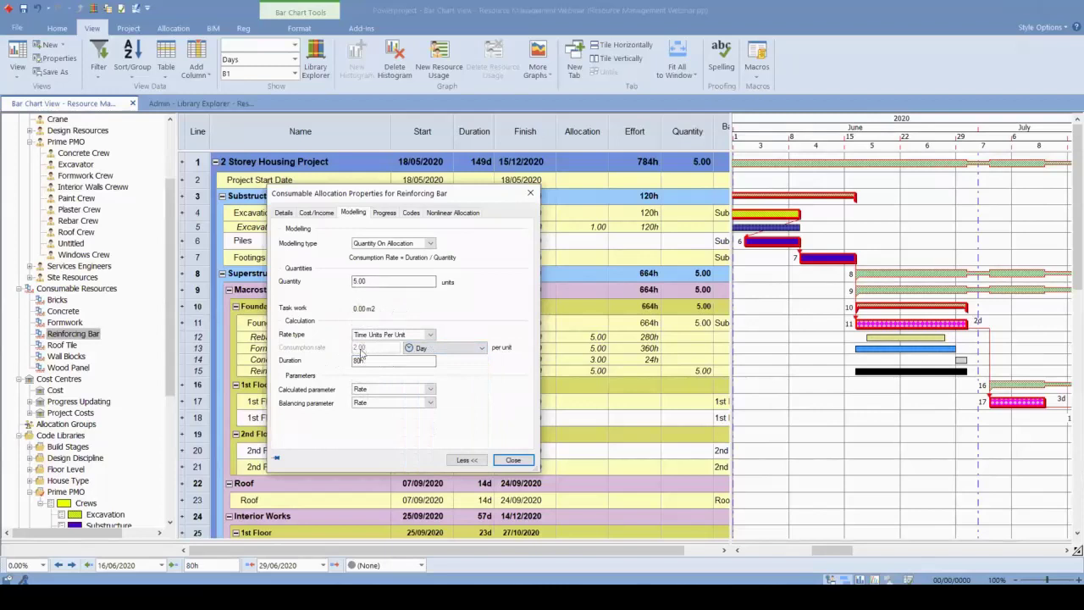
- Set the Reinforcing Bar allocation's duration to 10d and close its properties
double_click(360, 359)
drag(435, 196, 831, 242)
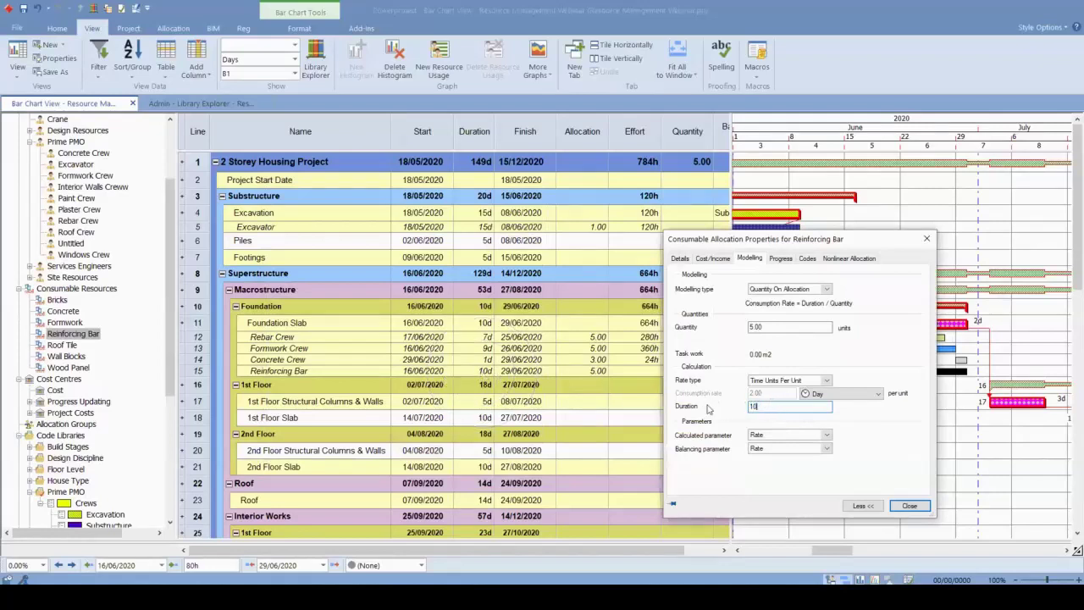
click(908, 505)
- Check the Foundation Slab's Reinforcing Bar modelling settings and shorten its allocation bar in the chart to about 7d 5h, finishing 25/06/2020
click(735, 384)
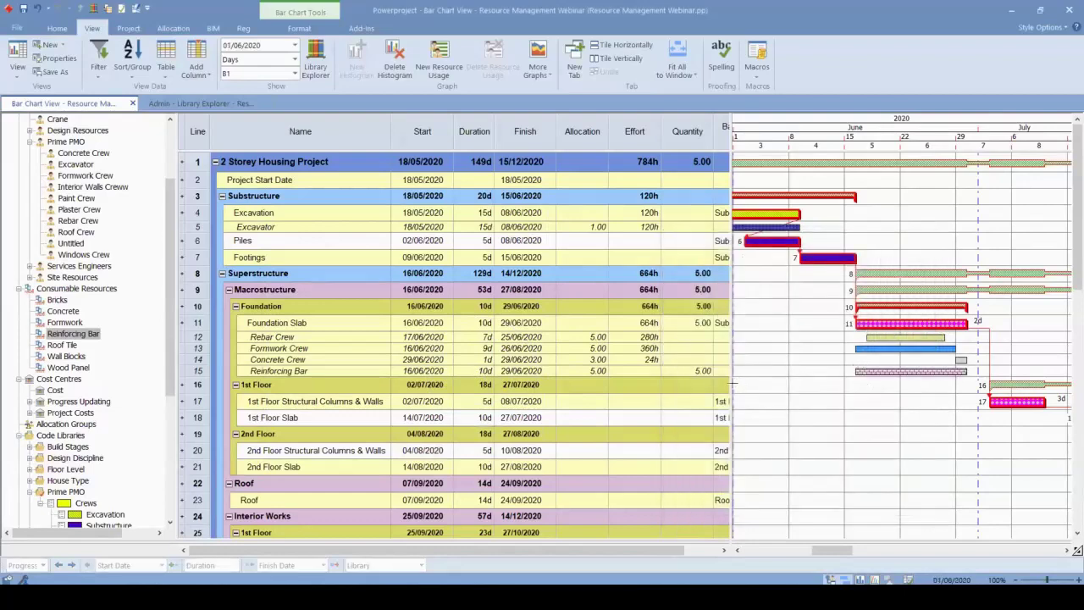
drag(732, 385, 758, 385)
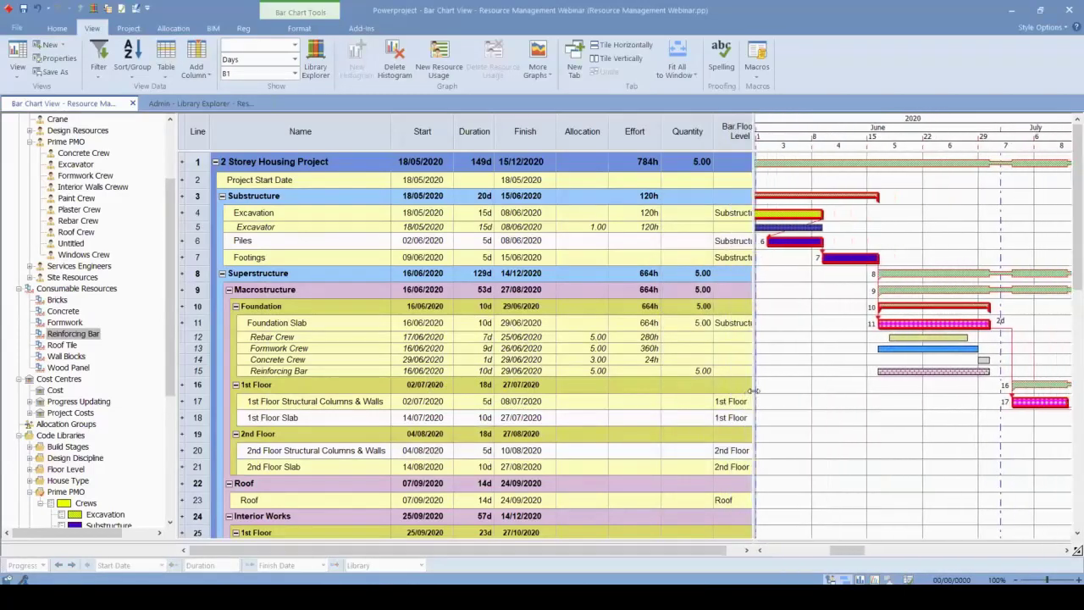
double_click(927, 370)
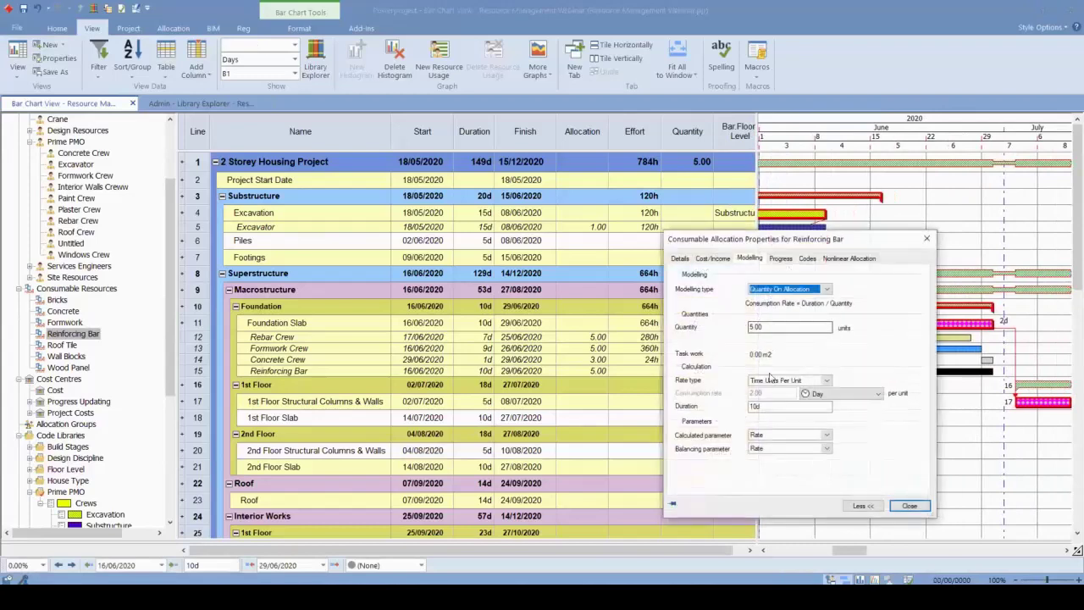
click(927, 238)
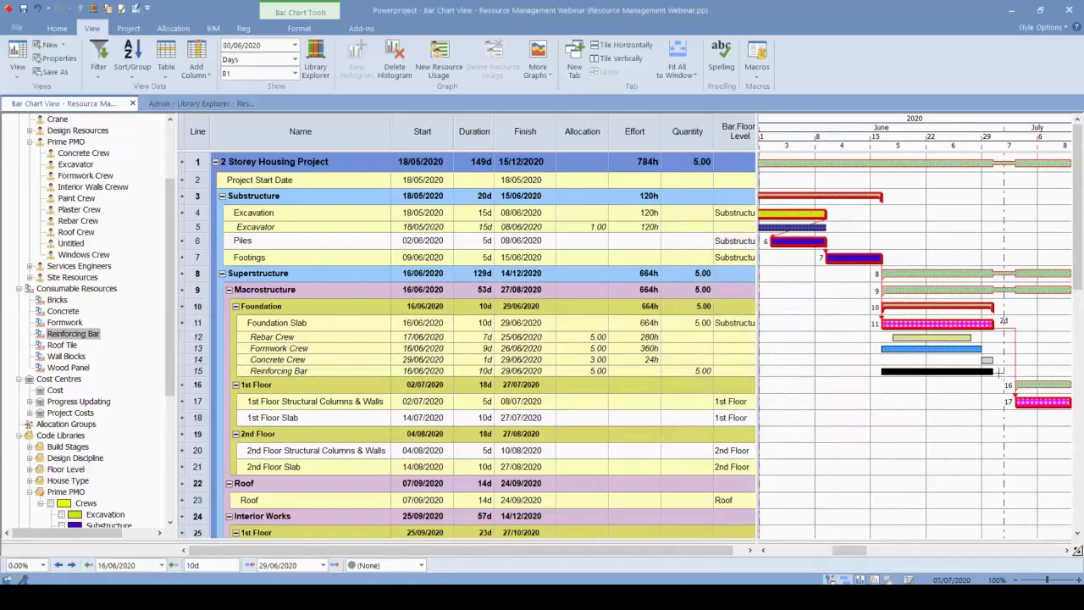
drag(992, 370, 972, 370)
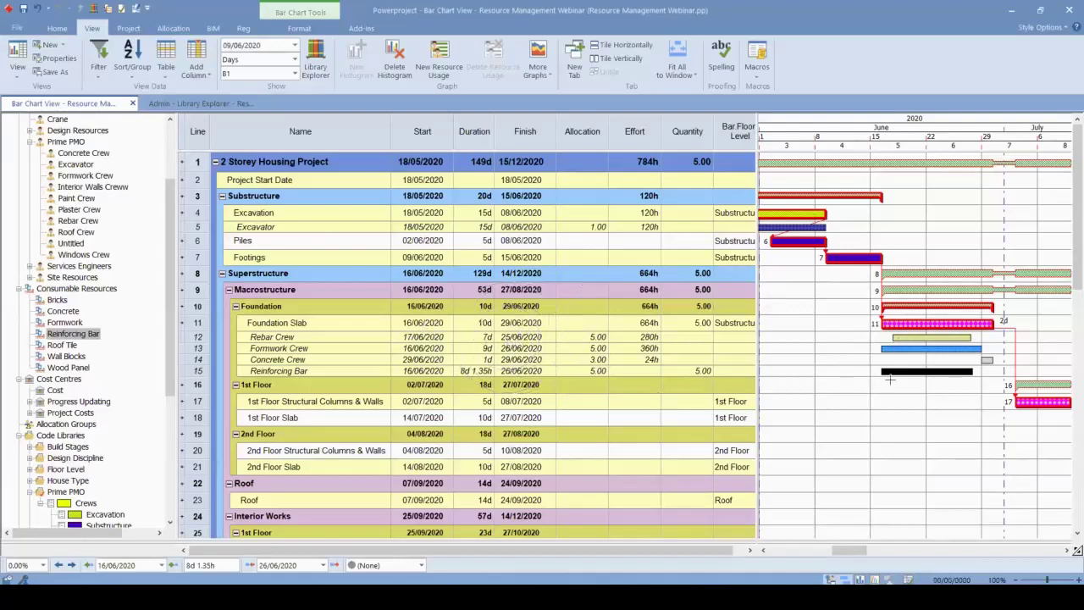
drag(972, 371, 970, 376)
click(960, 384)
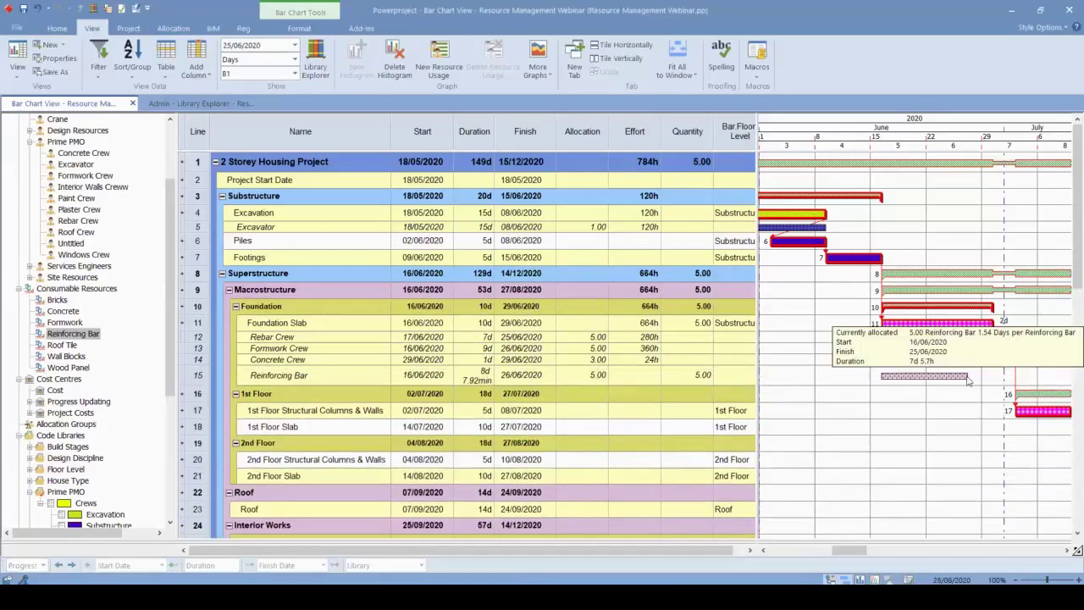
drag(968, 382, 966, 378)
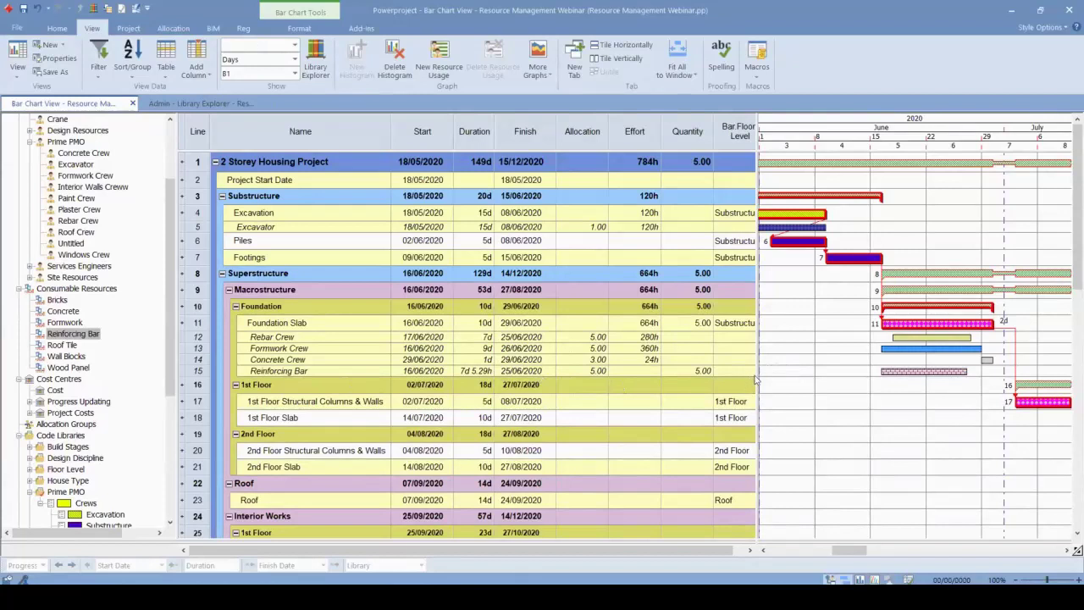
drag(758, 373, 765, 373)
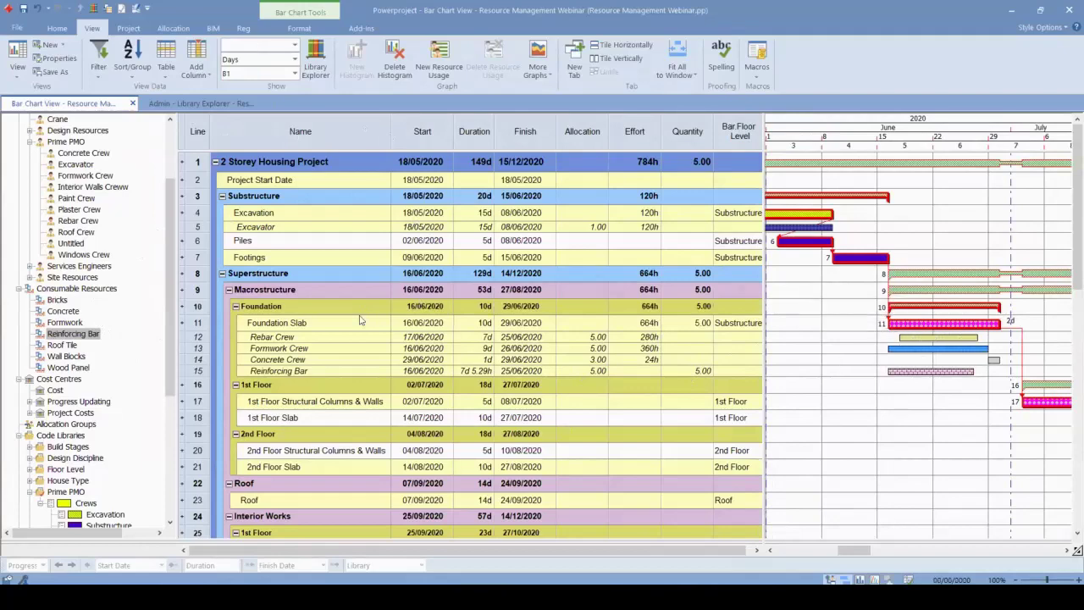
- Reopen the Reinforcing Bar allocation properties, keep Quantity On Allocation as the modelling type, and examine the modelled quantity, consumption rate and duration
double_click(925, 371)
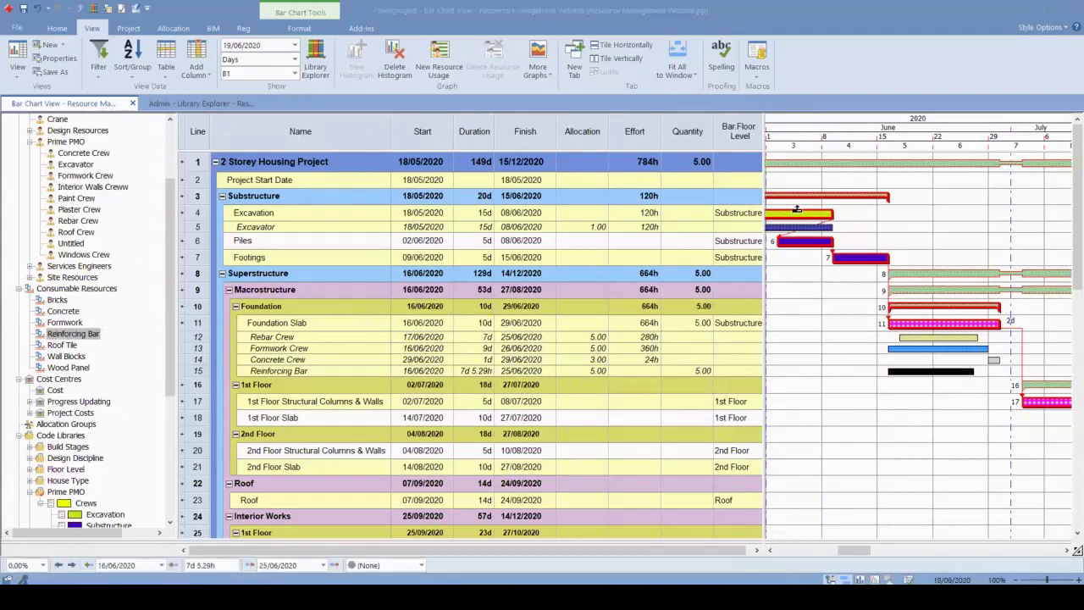
click(804, 290)
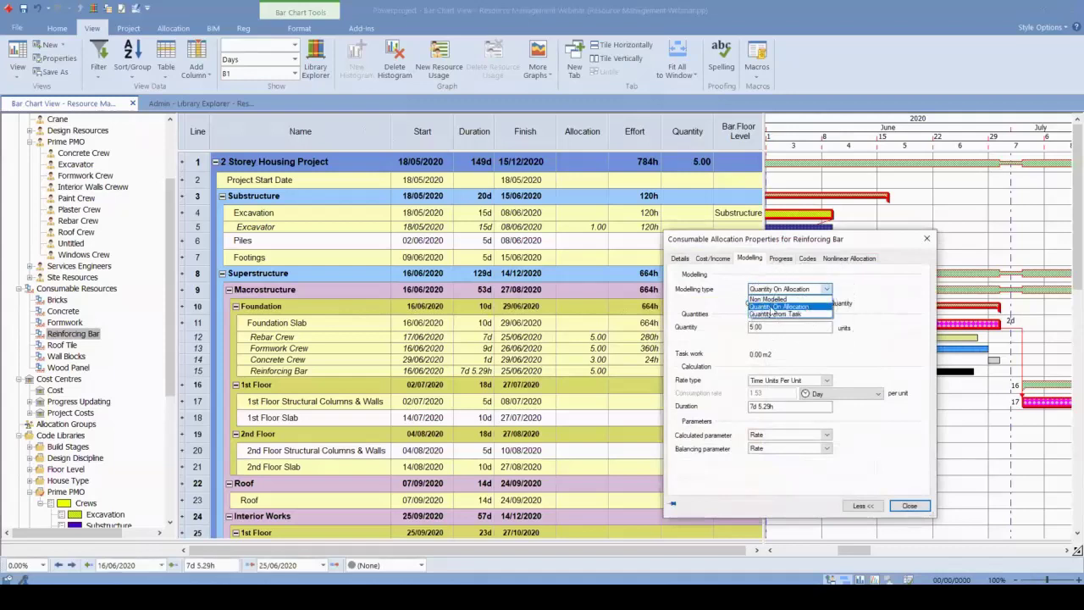
click(806, 308)
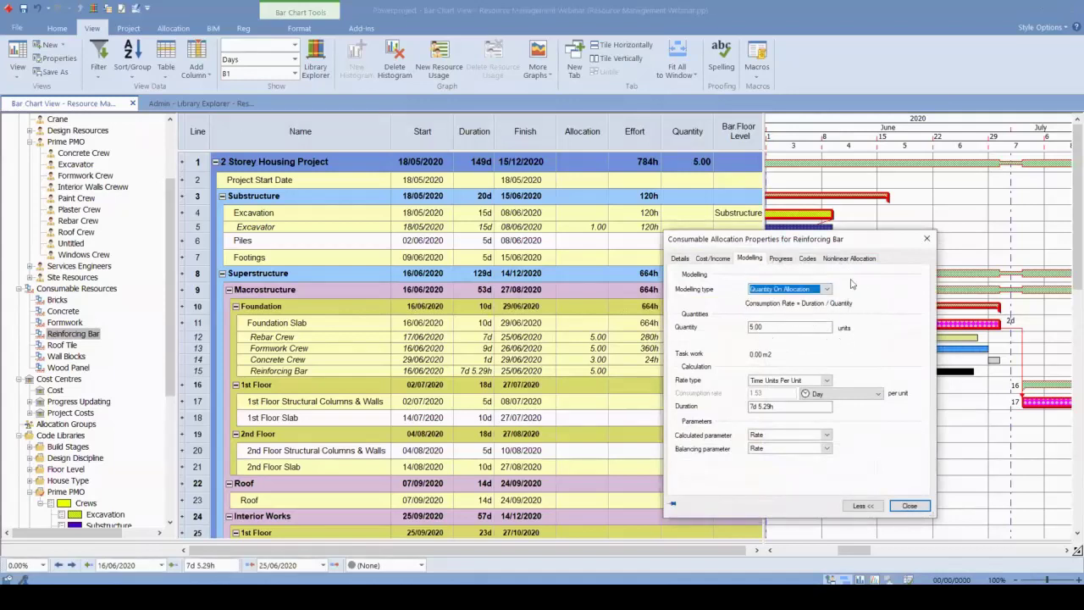
drag(847, 239, 736, 175)
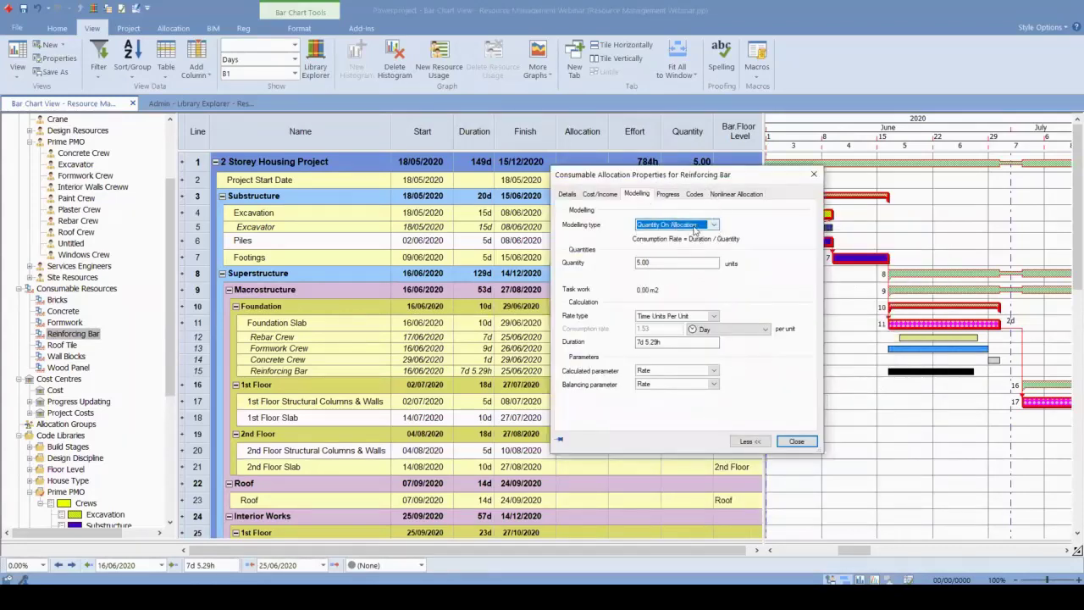
click(664, 264)
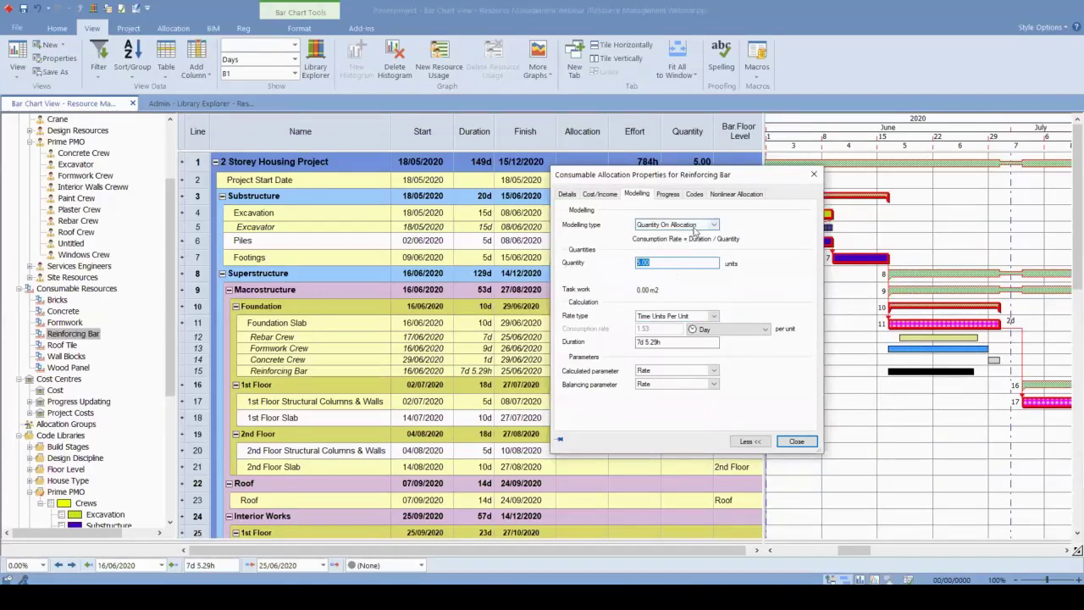
drag(756, 178, 704, 179)
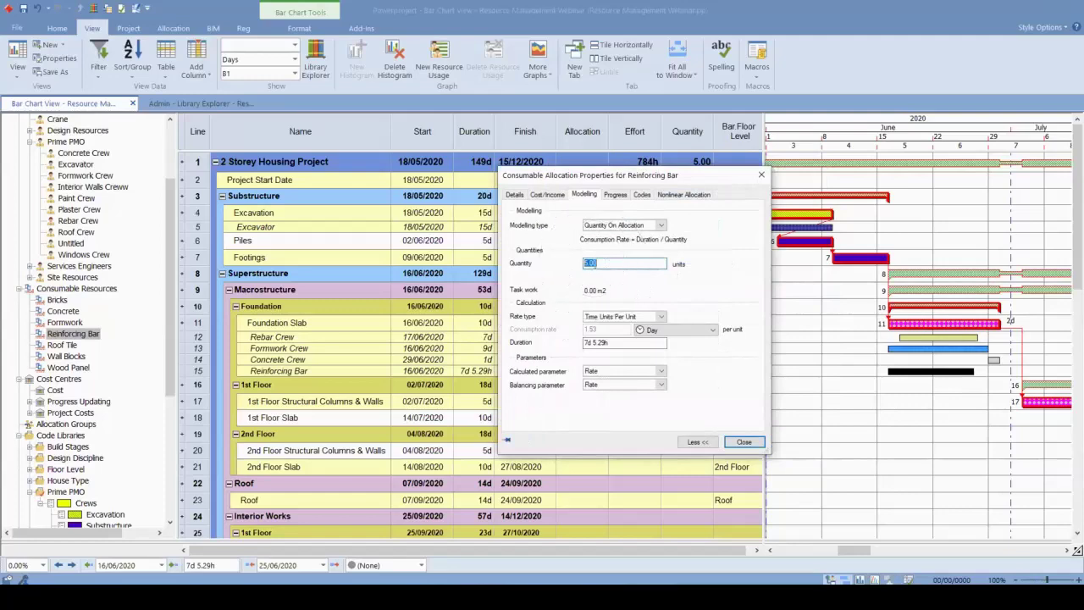
drag(650, 177, 634, 176)
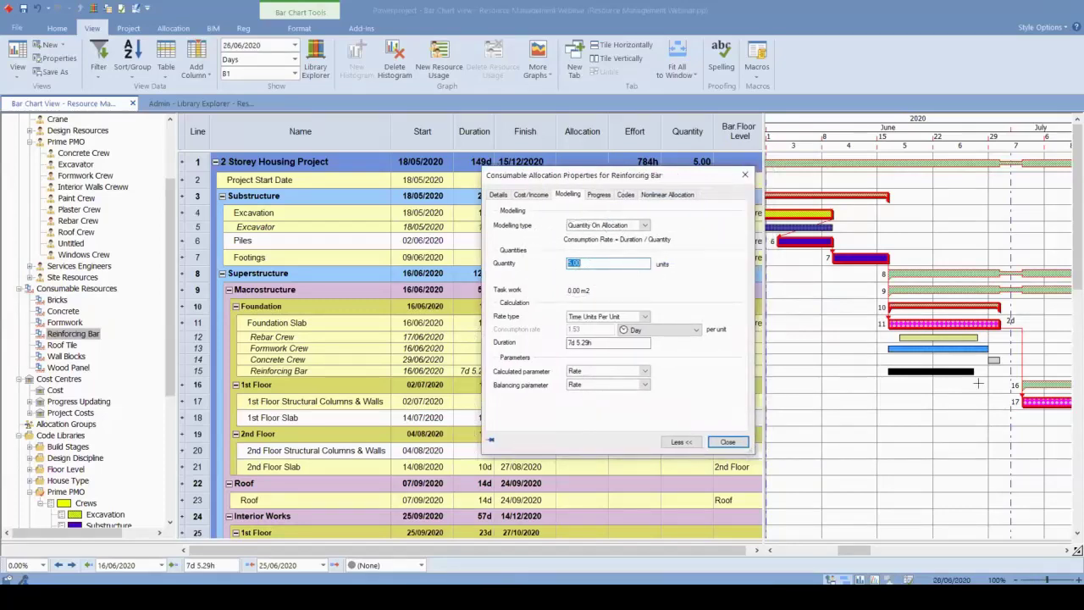
click(744, 175)
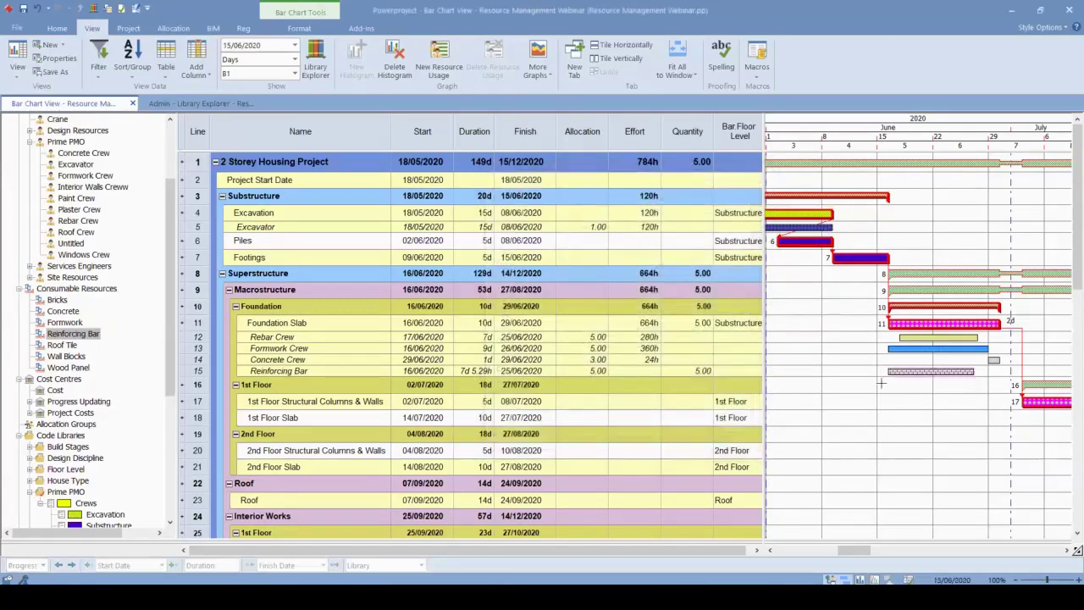
double_click(929, 371)
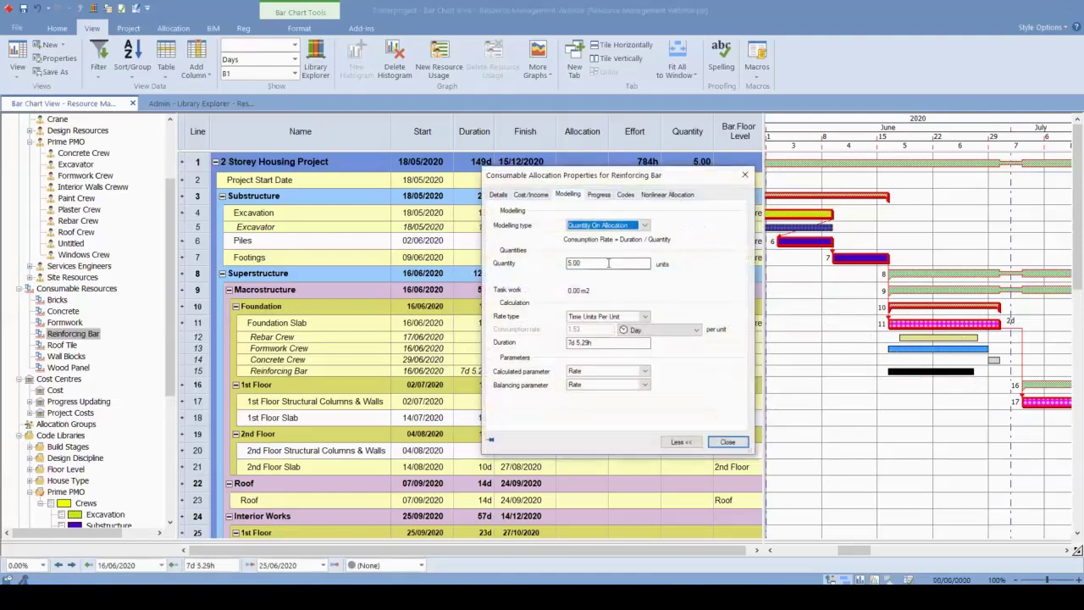
click(597, 263)
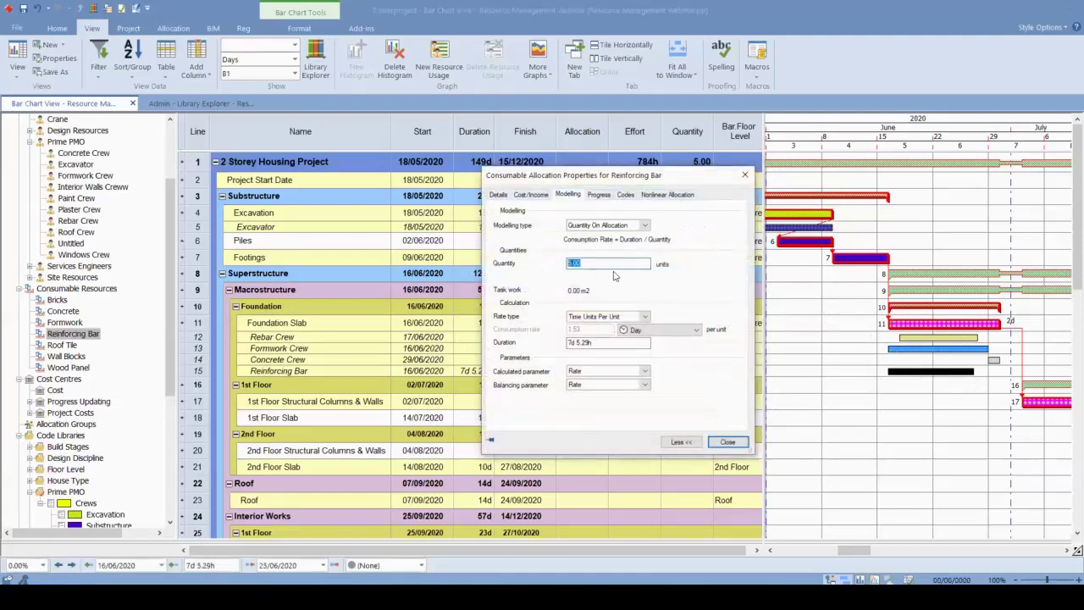
double_click(570, 266)
click(727, 441)
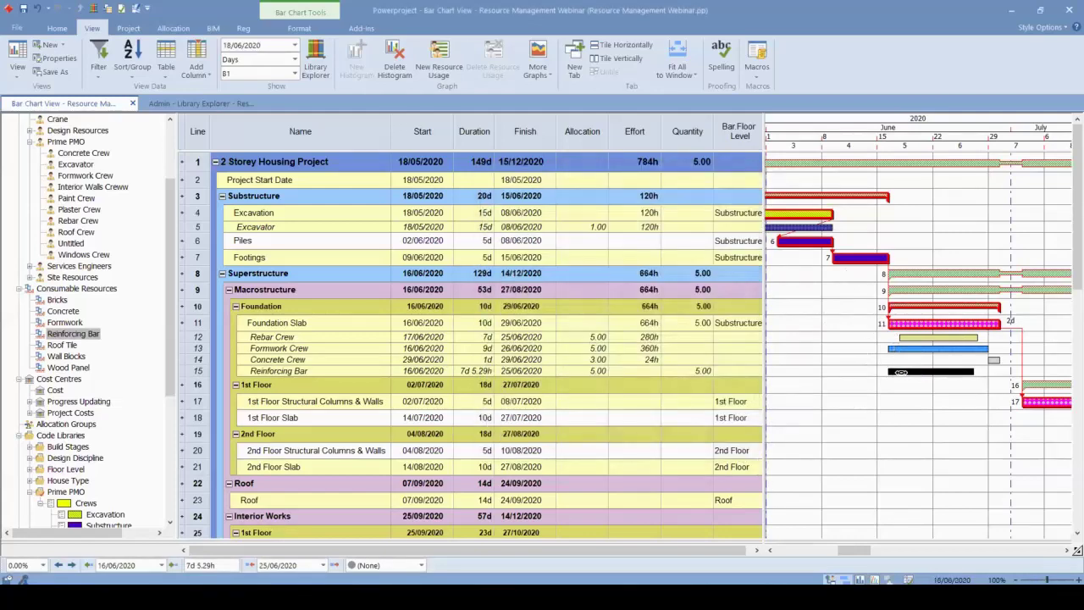
- Open the Excavator allocation properties under the Excavation task and set the modelling type to Work On Allocation
click(803, 359)
drag(864, 551, 848, 547)
click(887, 227)
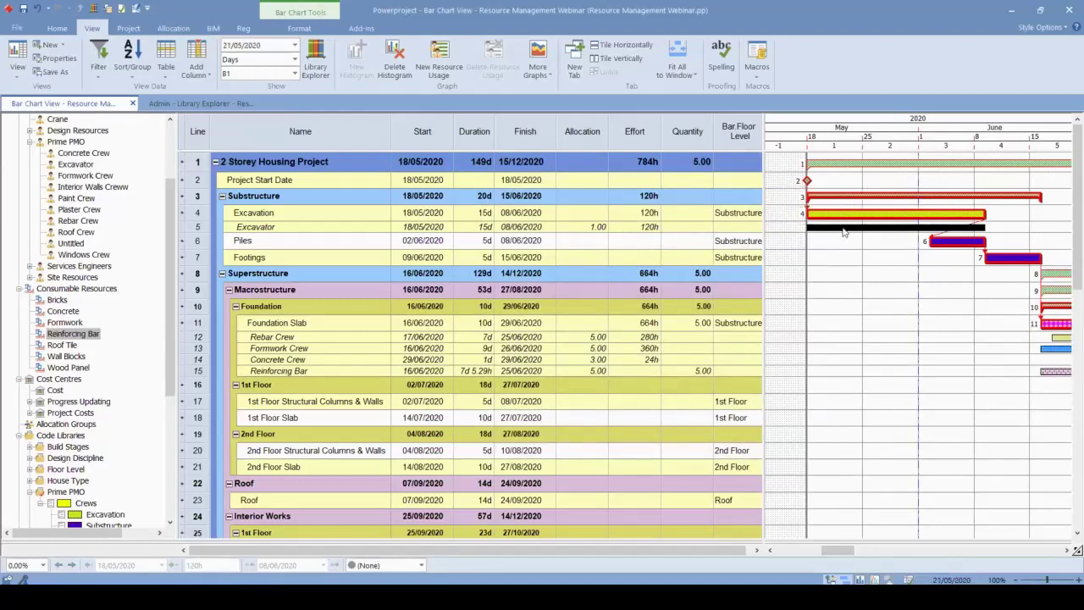
double_click(877, 229)
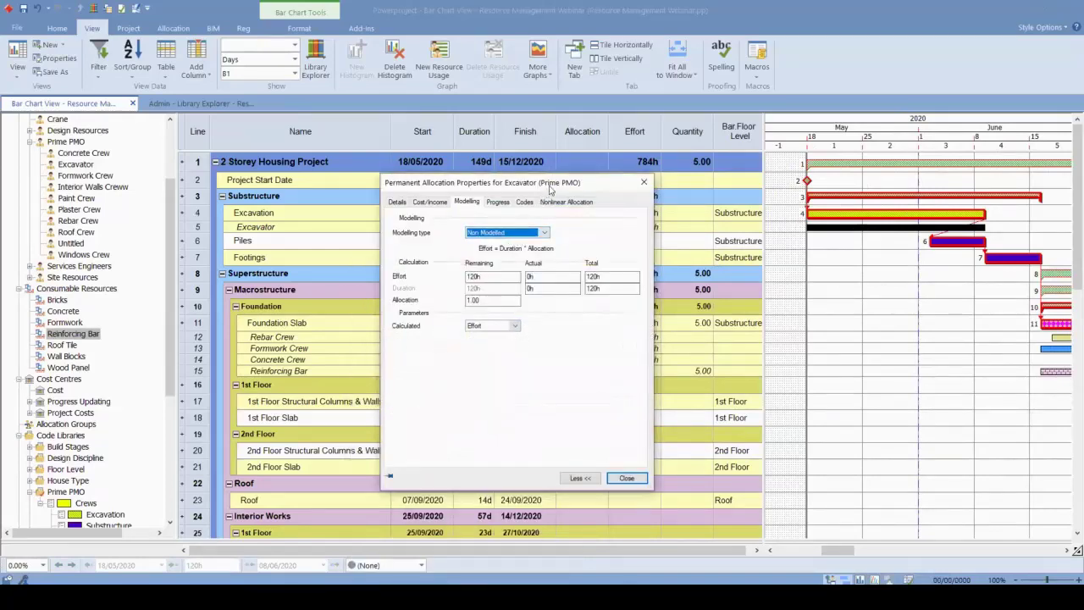
drag(549, 189, 554, 289)
mouse_move(840, 224)
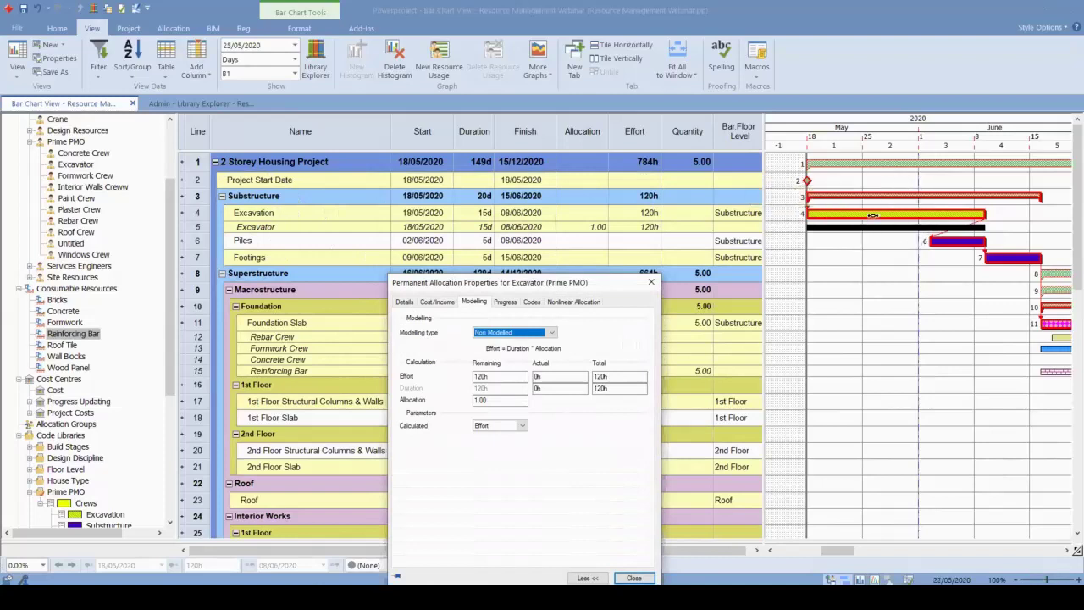
click(621, 218)
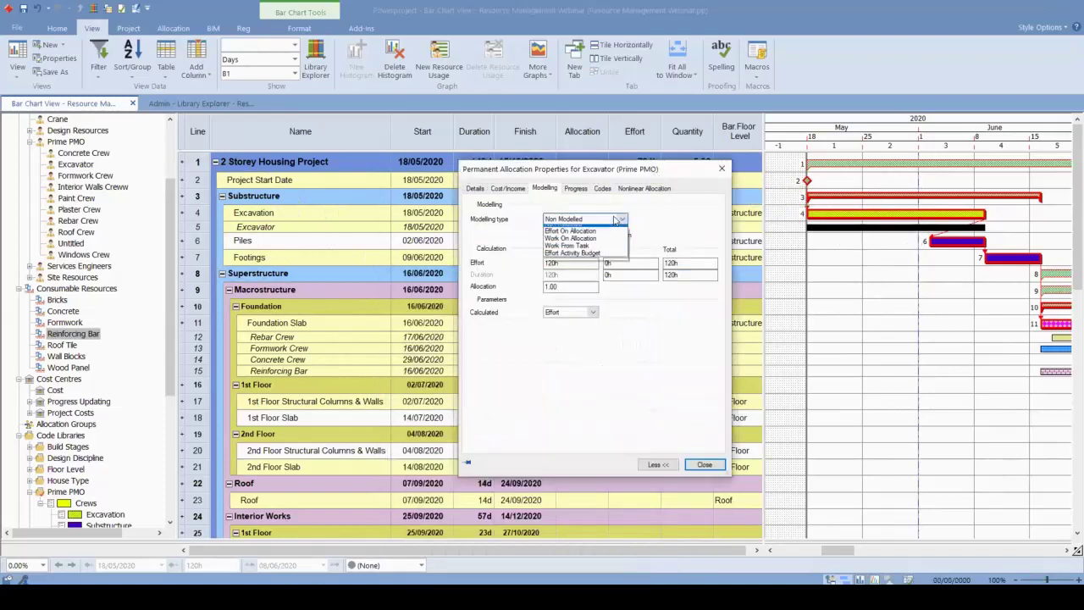
click(573, 245)
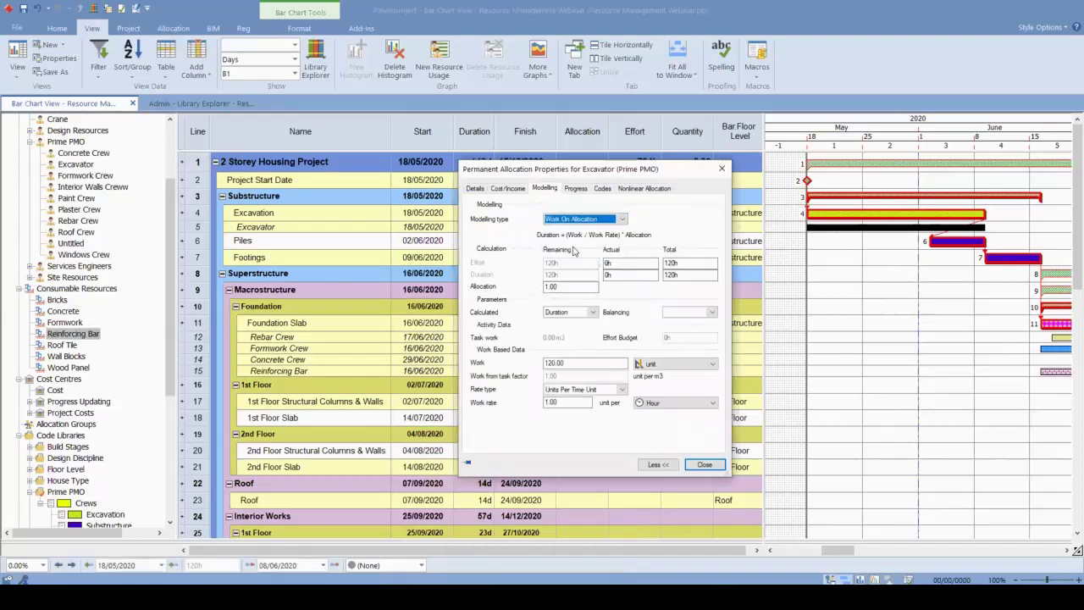
drag(623, 171, 698, 148)
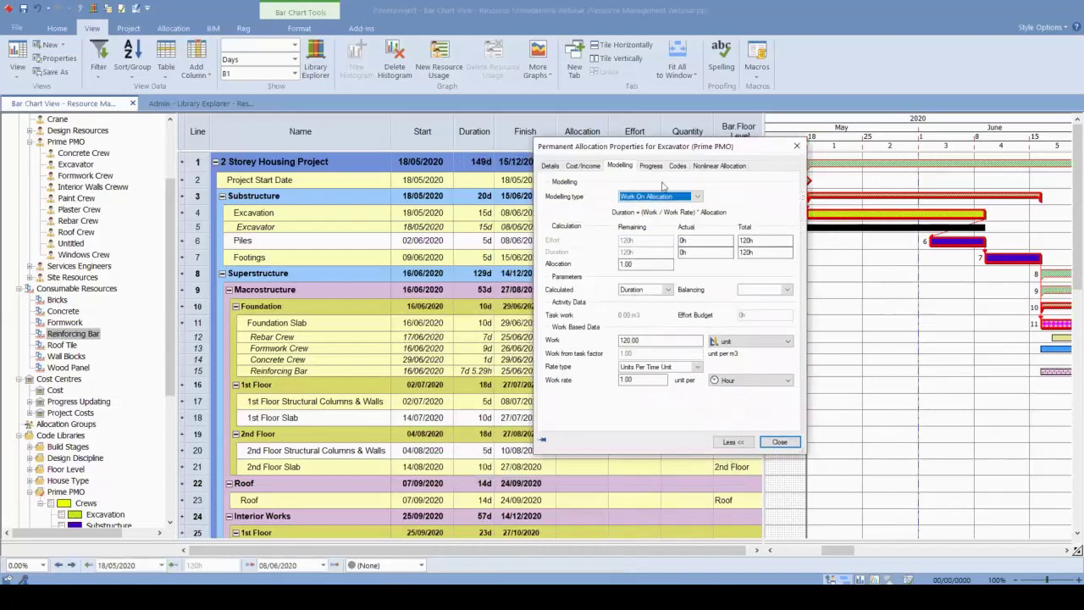
- Set the Excavator allocation's work unit to m3 and its work amount to 2500
double_click(667, 341)
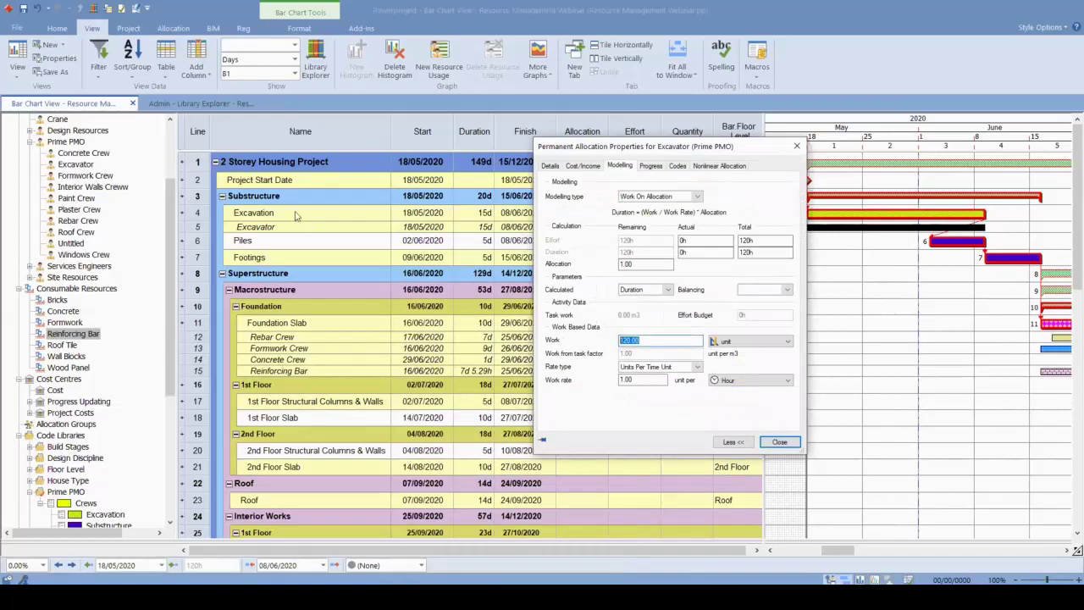
double_click(675, 342)
click(720, 343)
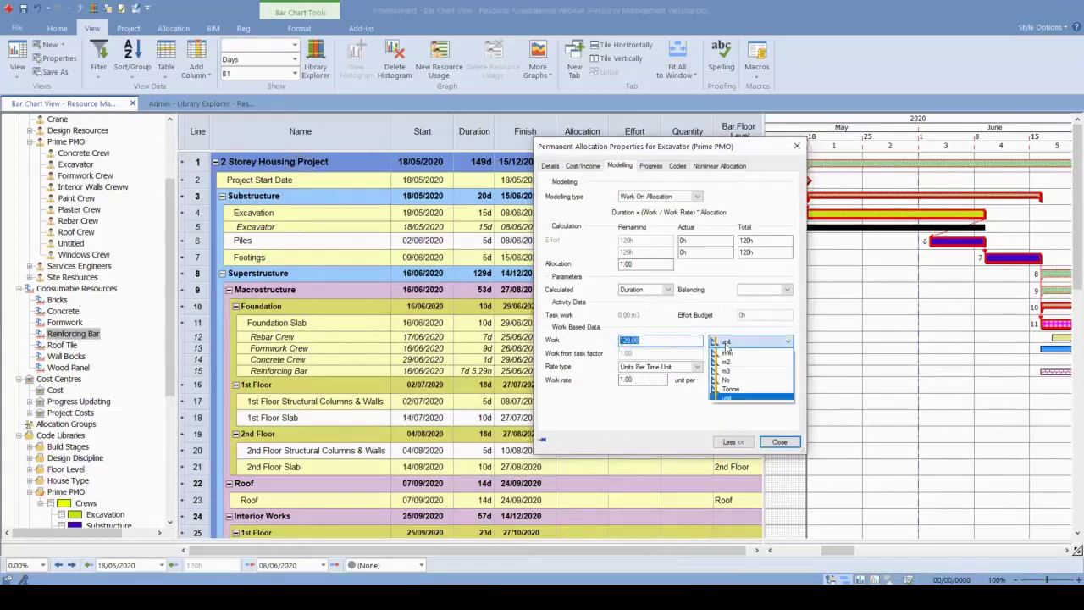
click(737, 374)
click(669, 341)
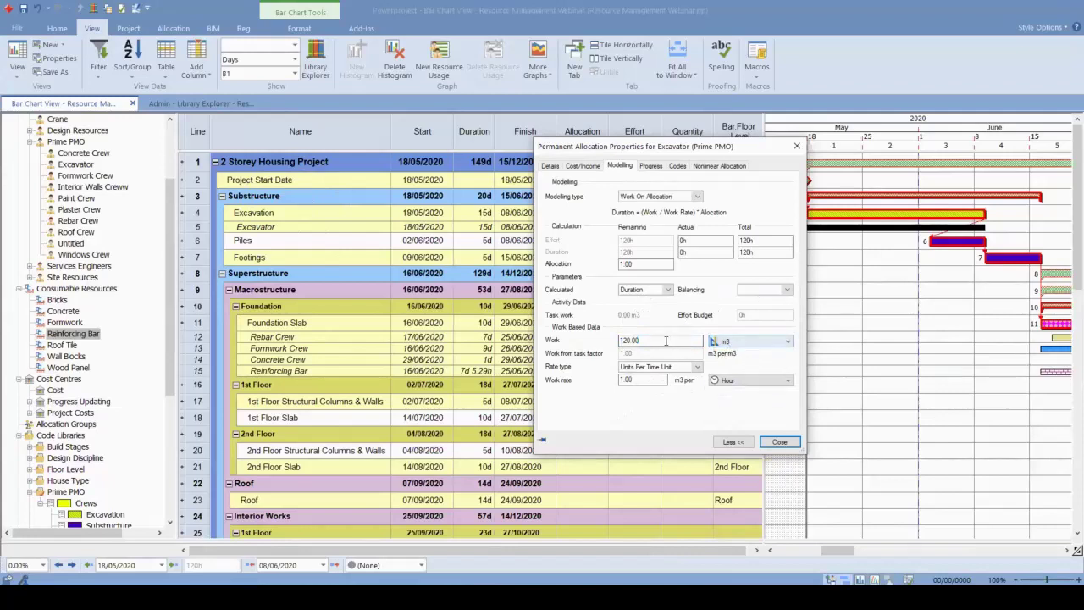
text(2)
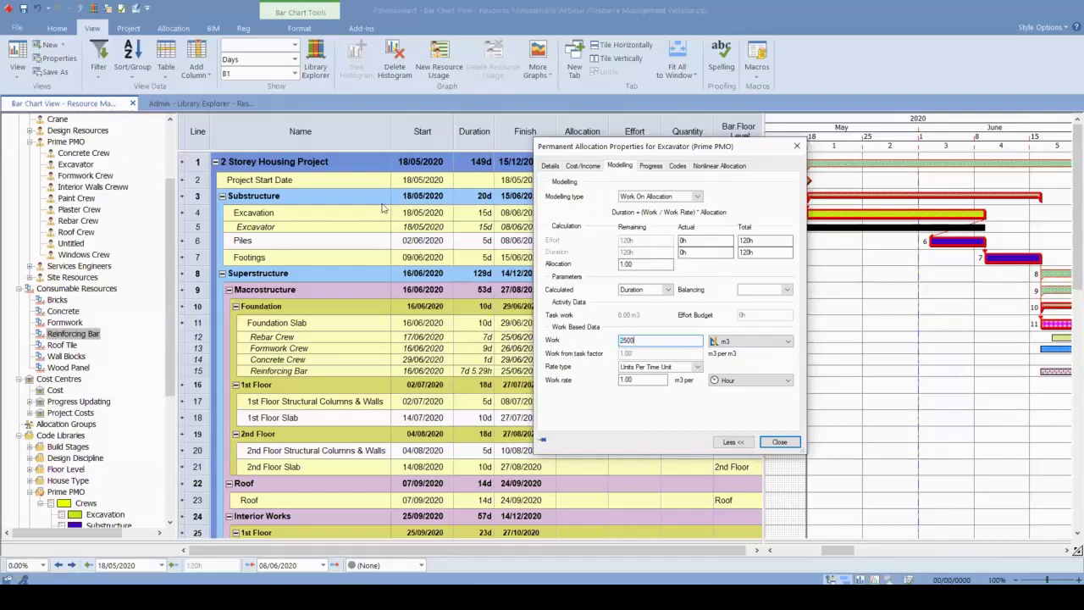
- Check the Excavator's recalculated duration in the table and change its work rate time unit to Day
click(760, 385)
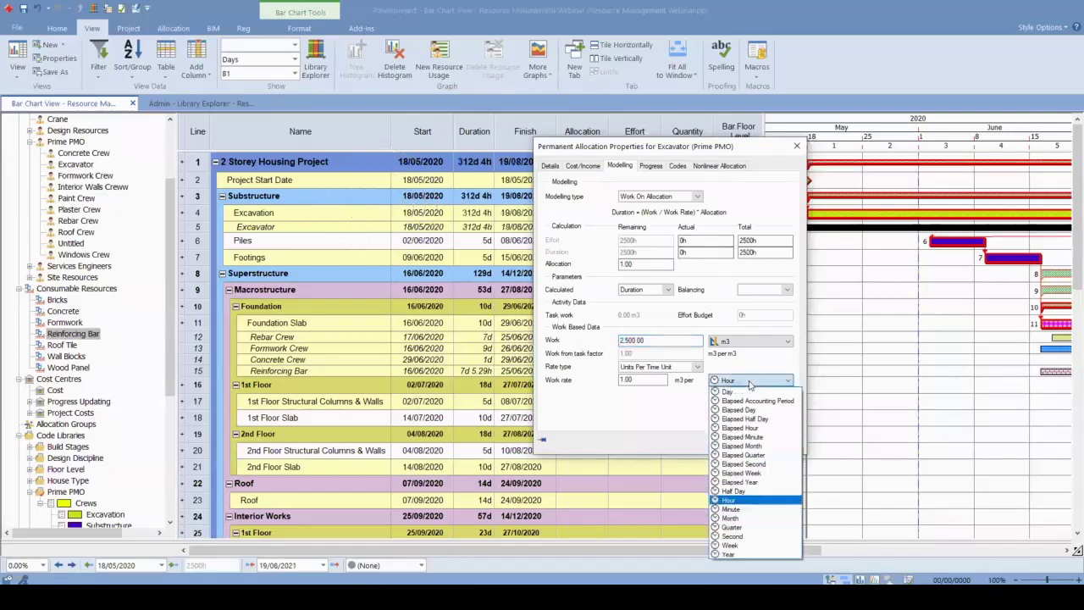
click(696, 149)
drag(700, 152, 644, 260)
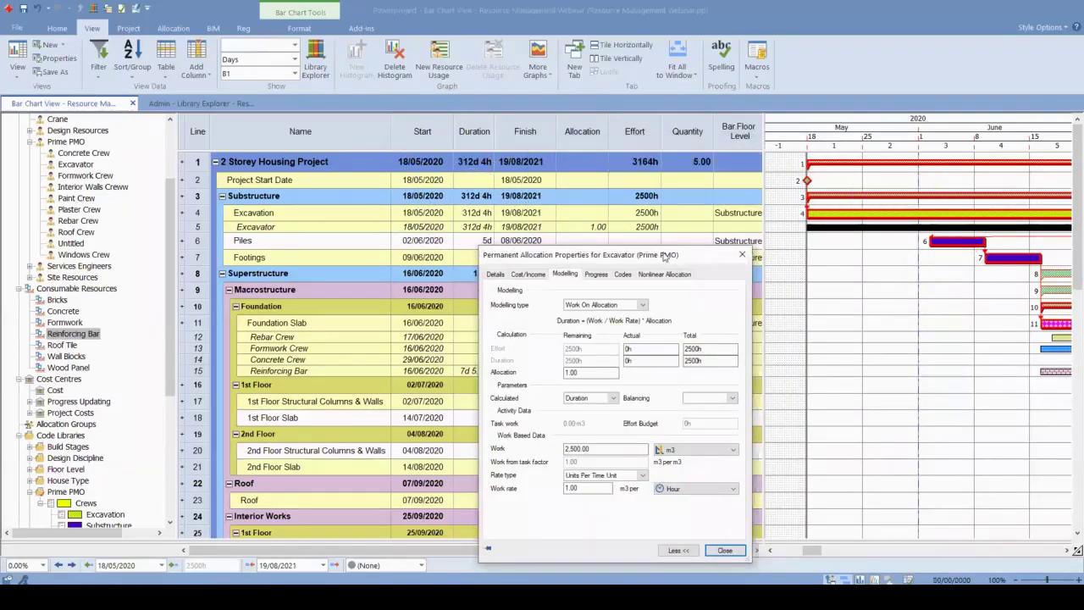
drag(660, 258, 660, 156)
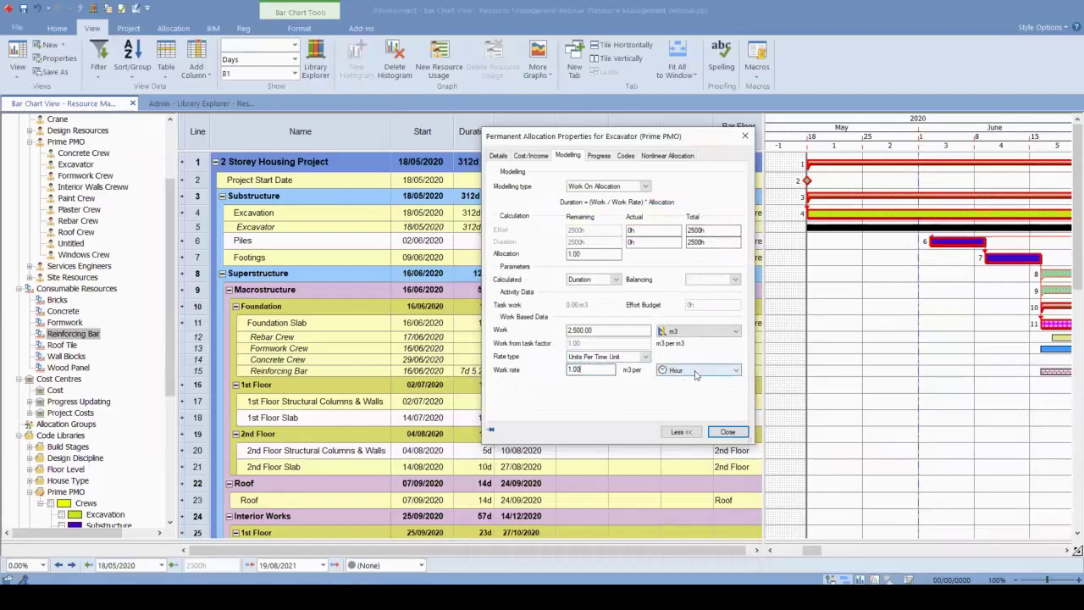
drag(597, 370, 508, 375)
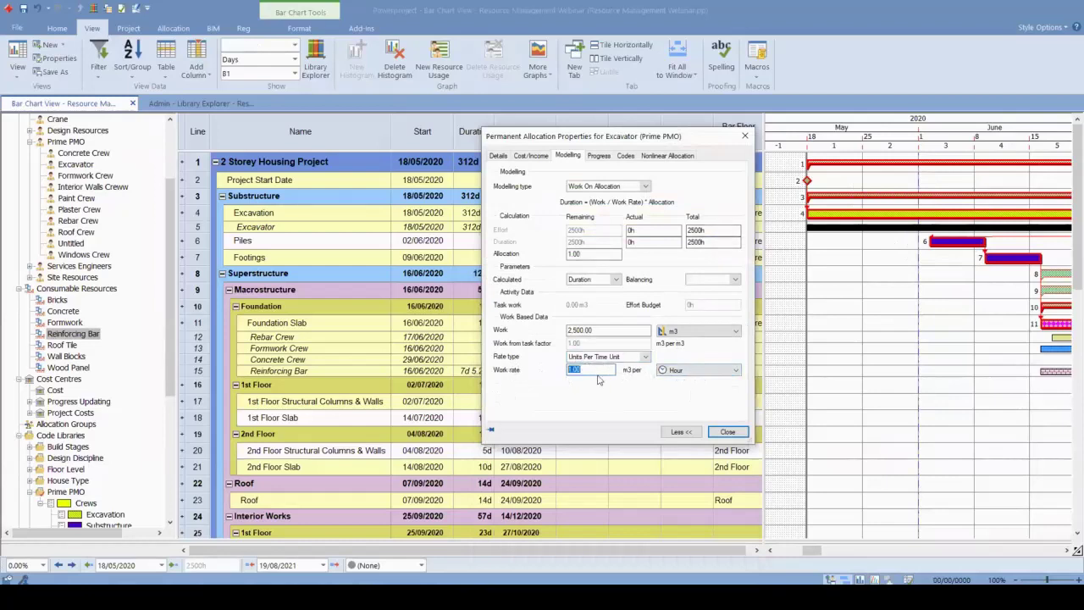
click(708, 370)
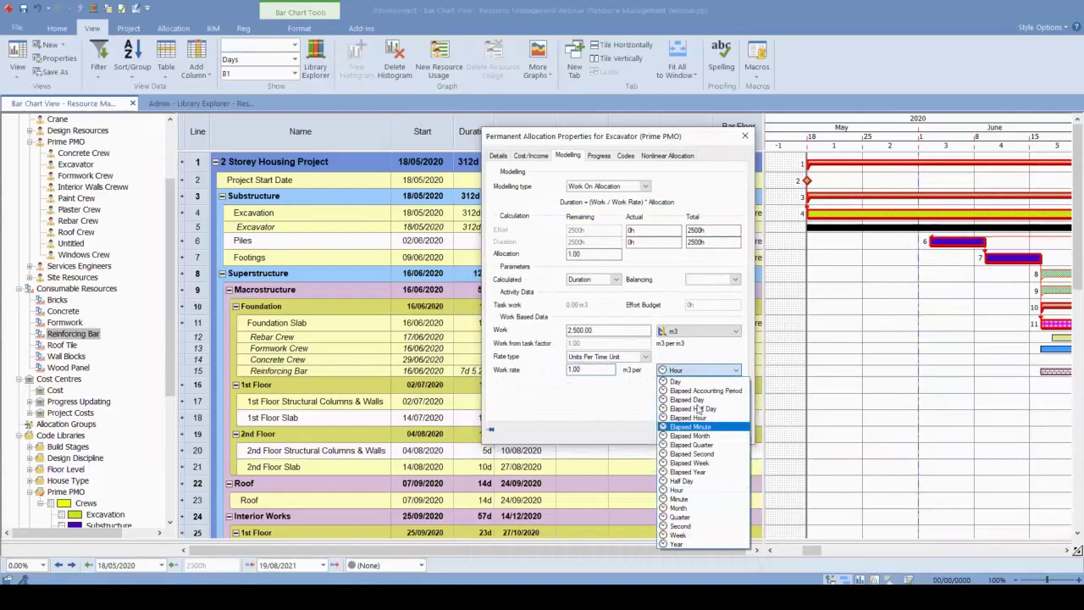
click(698, 388)
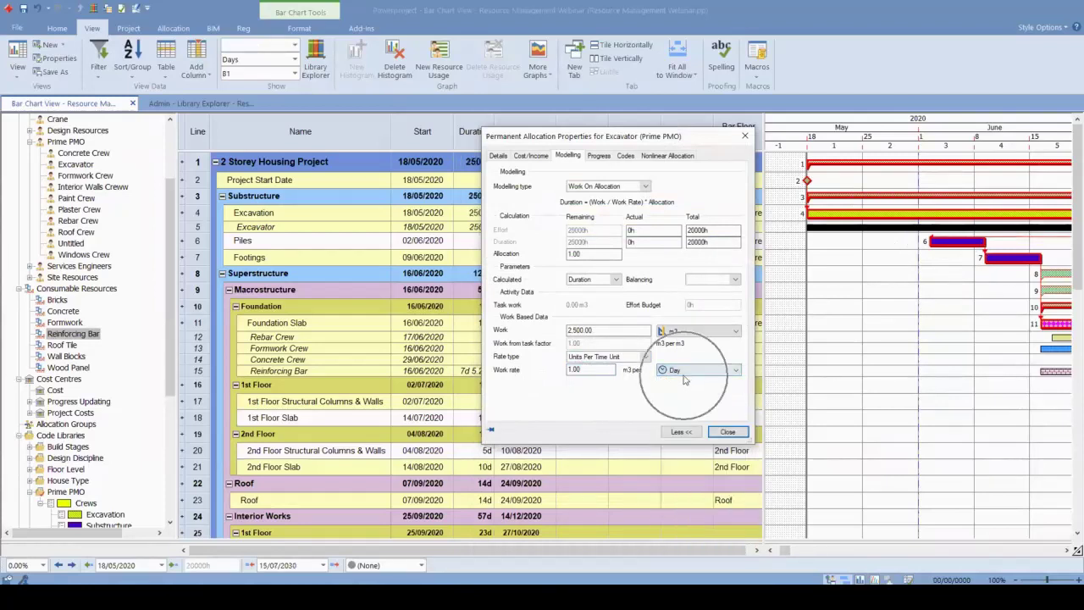
- Set the Excavator allocation's work rate to 200 m3 per day and close its properties
drag(570, 370, 525, 379)
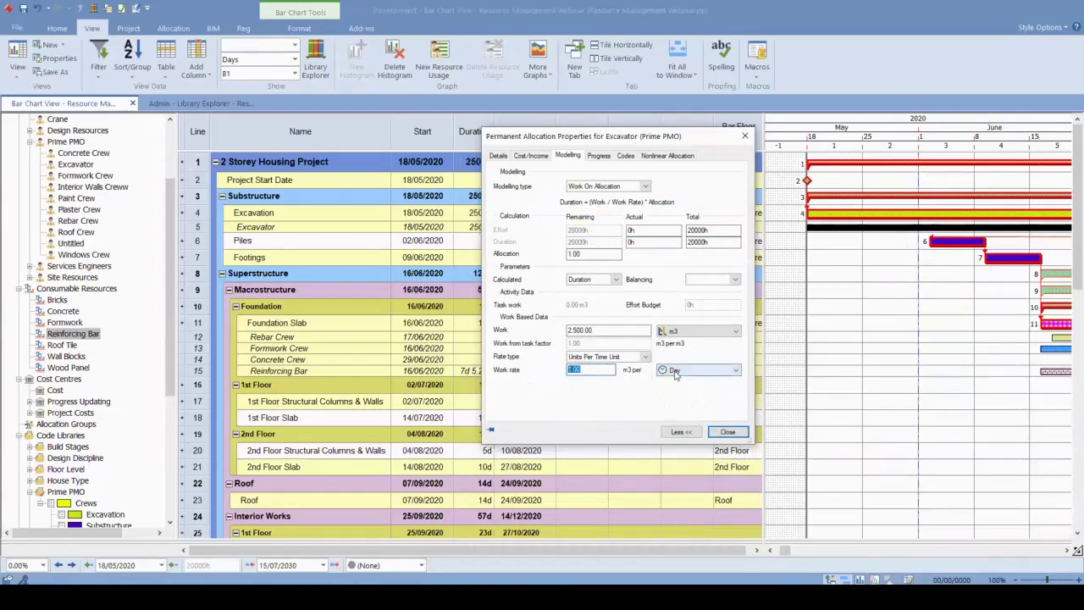
text(2)
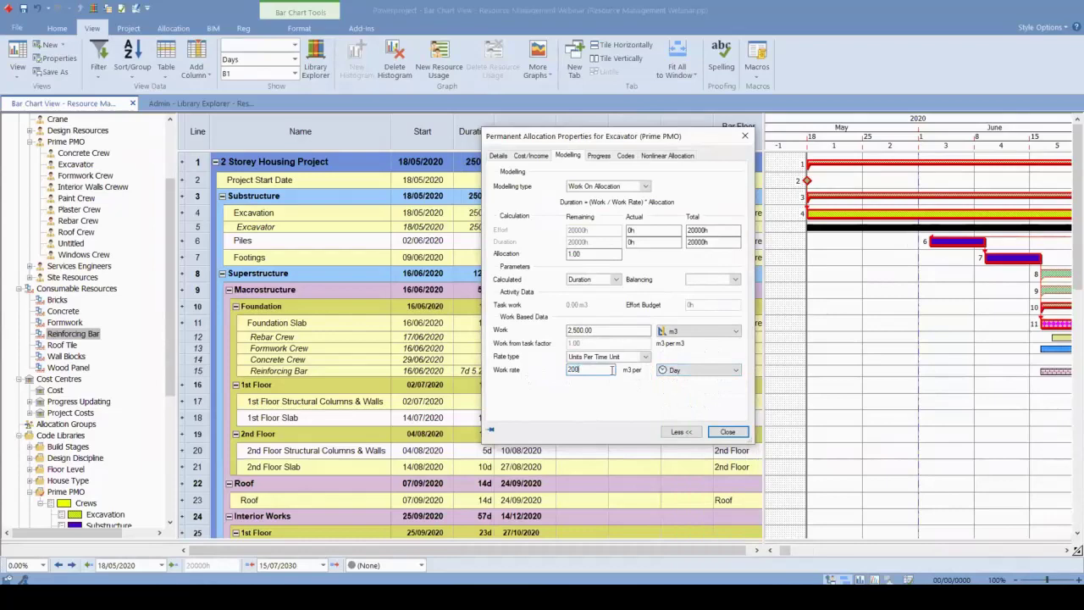
text(00)
click(727, 432)
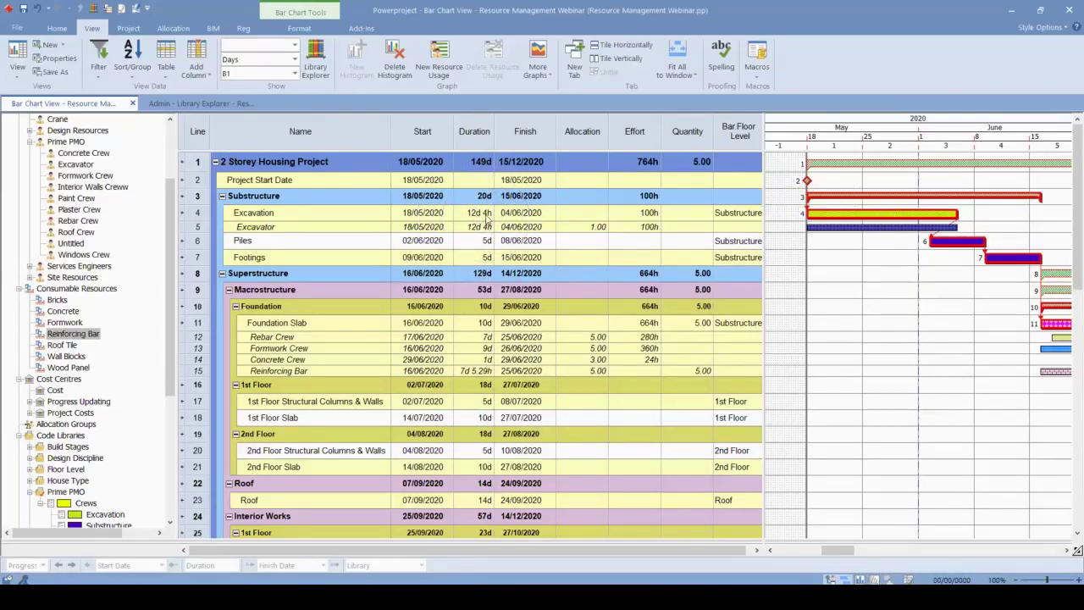
- Reopen the Excavator allocation properties, change the modelling type to Work From Task, and close them
double_click(484, 226)
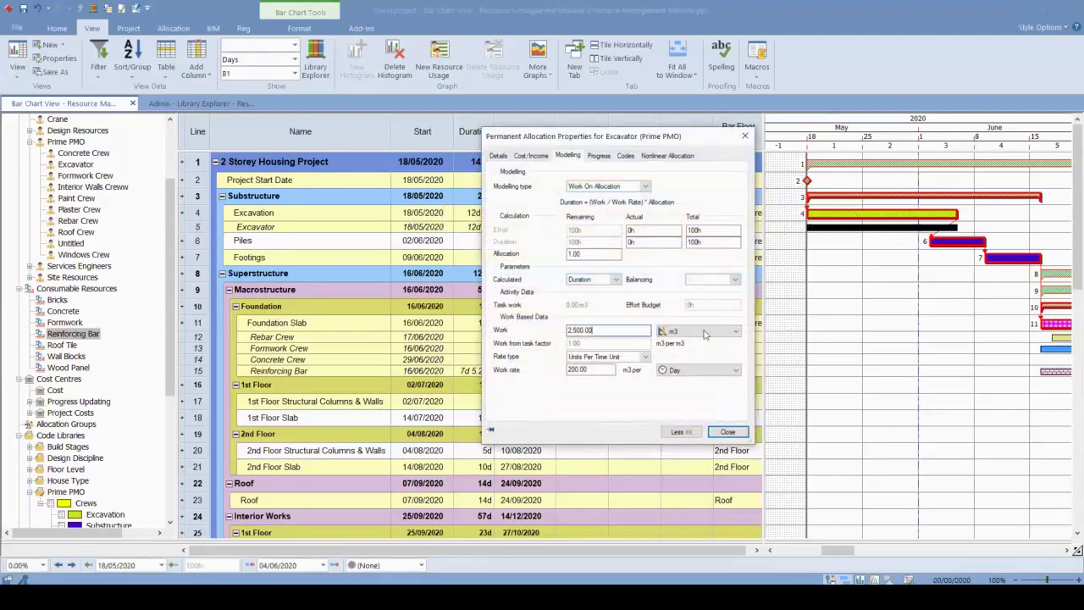
click(633, 186)
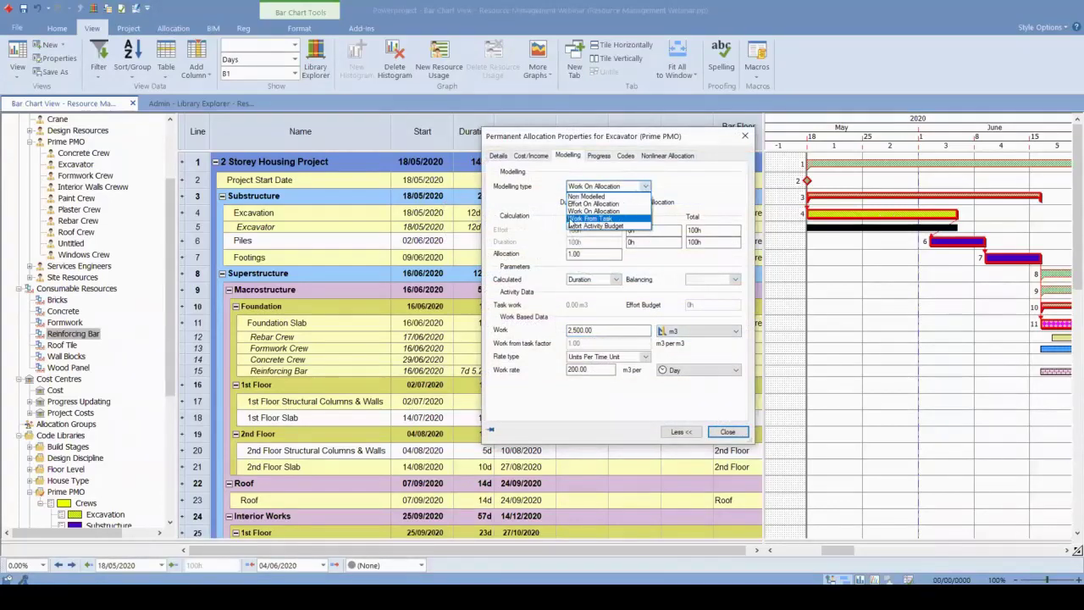
click(609, 219)
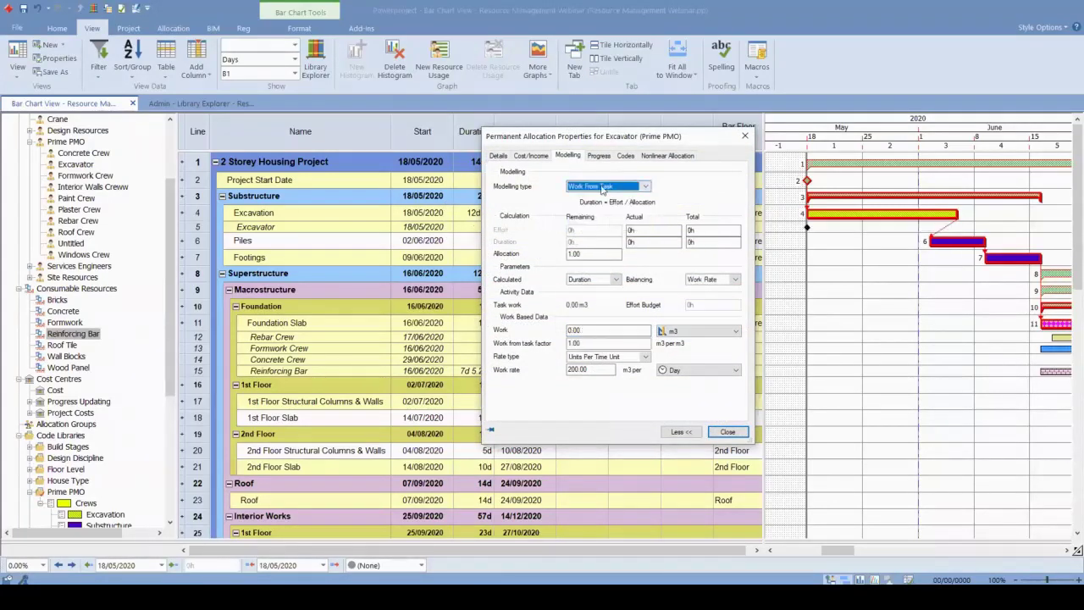
key(Tab)
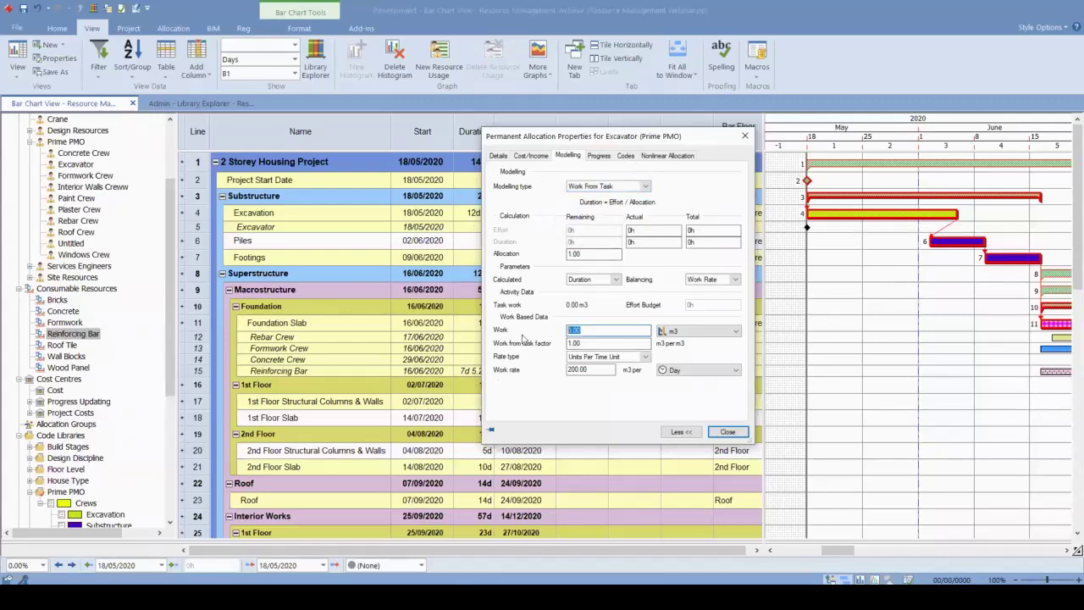
click(588, 330)
key(BackSpace)
key(BackSpace)
key(BackSpace)
key(BackSpace)
text(1)
key(Return)
click(742, 432)
- Add a Task work column to the table before the Start column
right_click(427, 129)
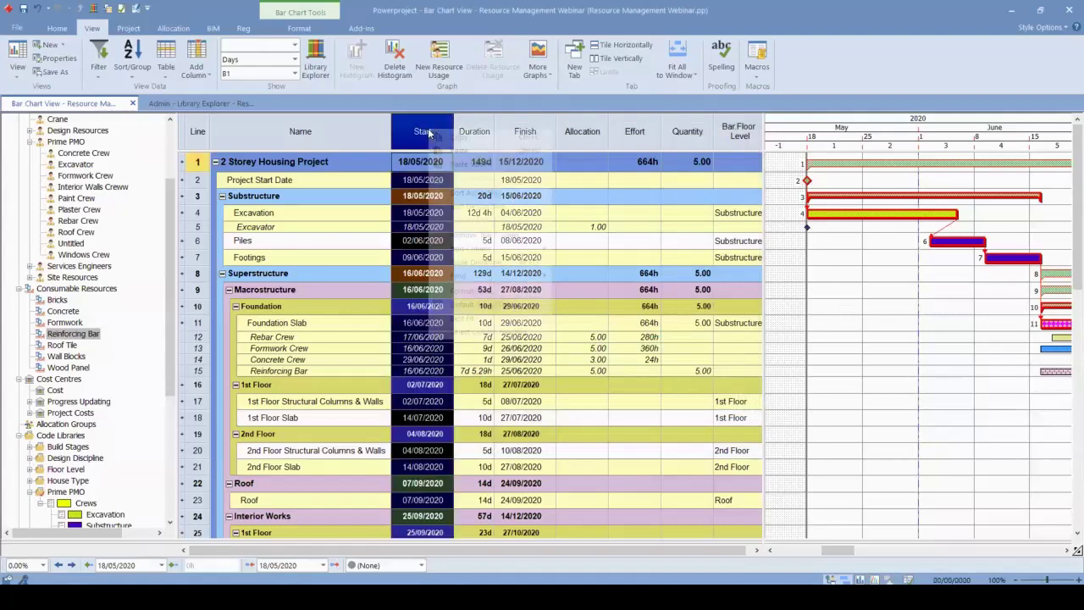
mouse_move(500, 249)
mouse_move(616, 364)
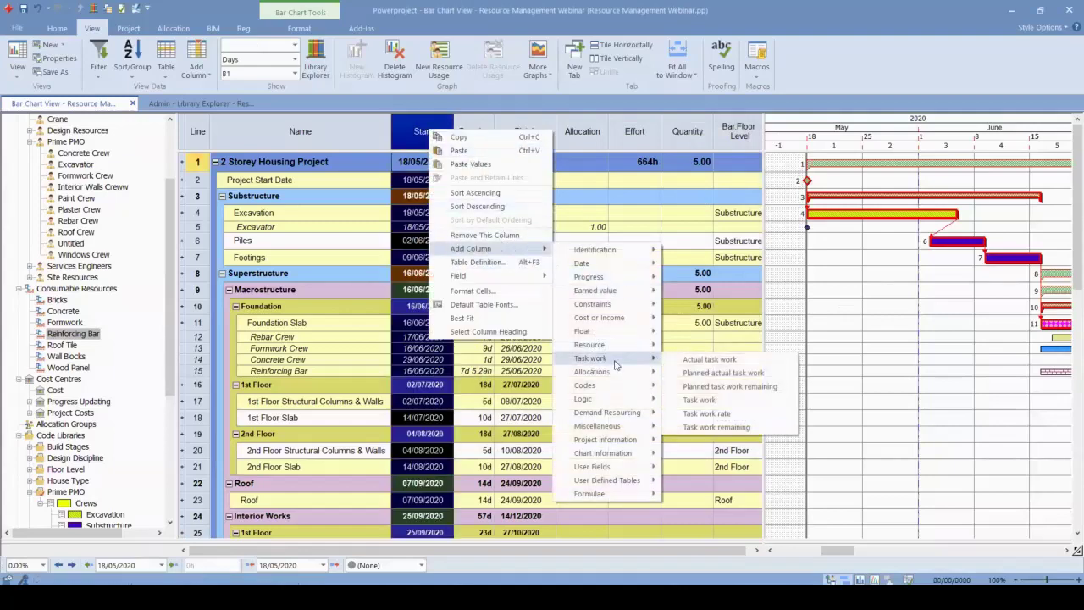
click(698, 400)
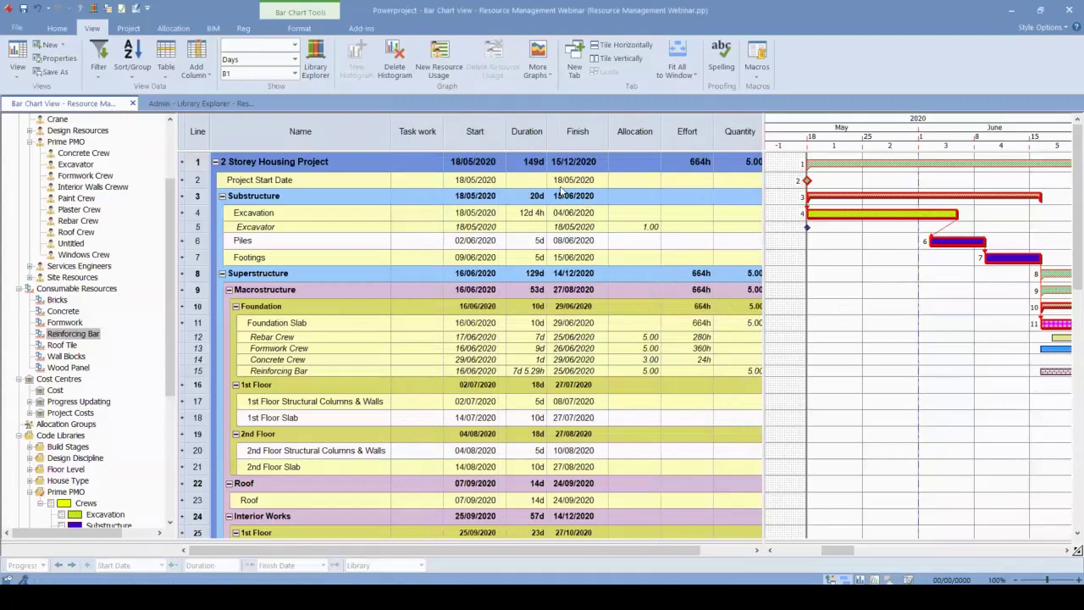
click(410, 133)
right_click(415, 127)
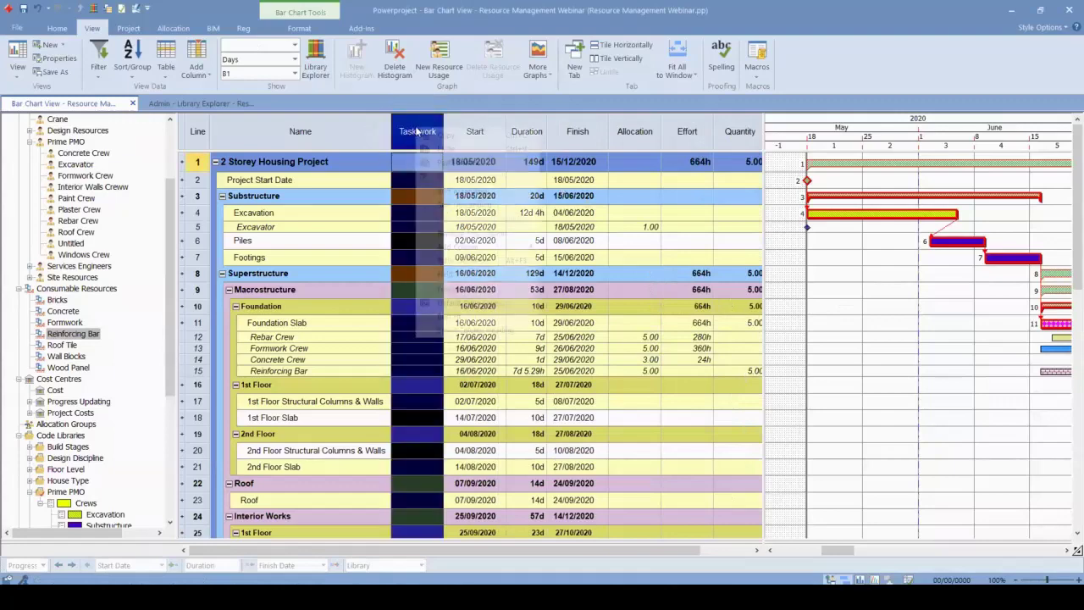
mouse_move(486, 246)
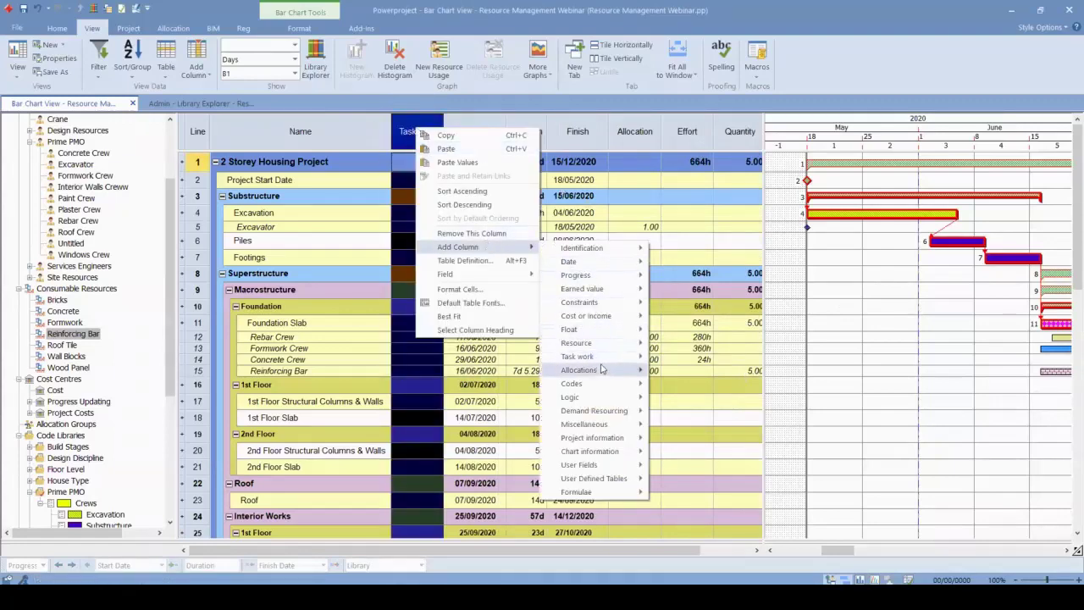
mouse_move(606, 361)
click(485, 216)
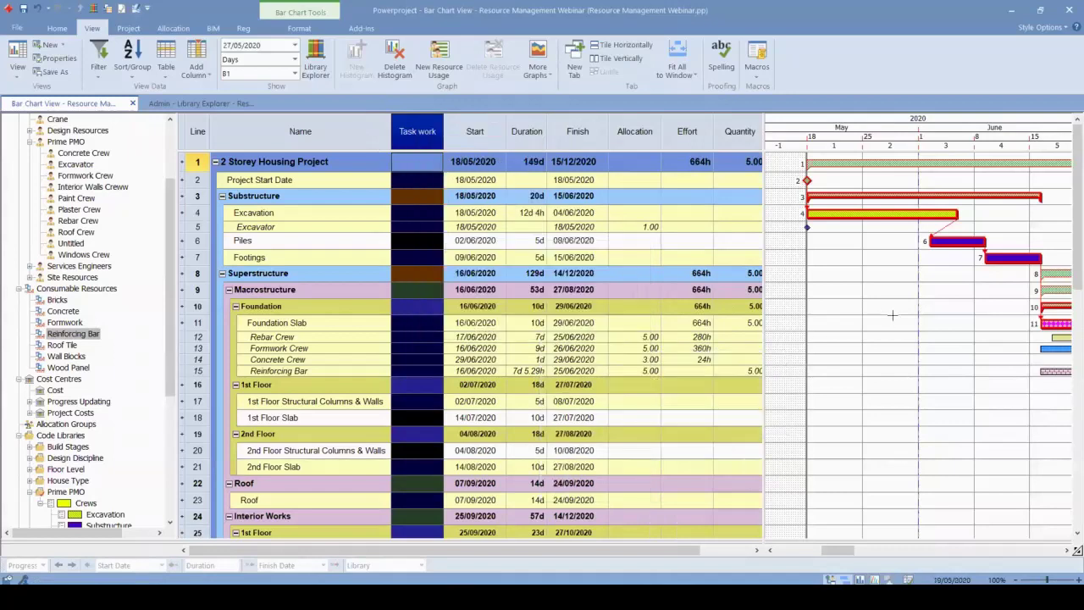
- Enter 3,000.00 m3 as the task work of the Excavation task
click(422, 212)
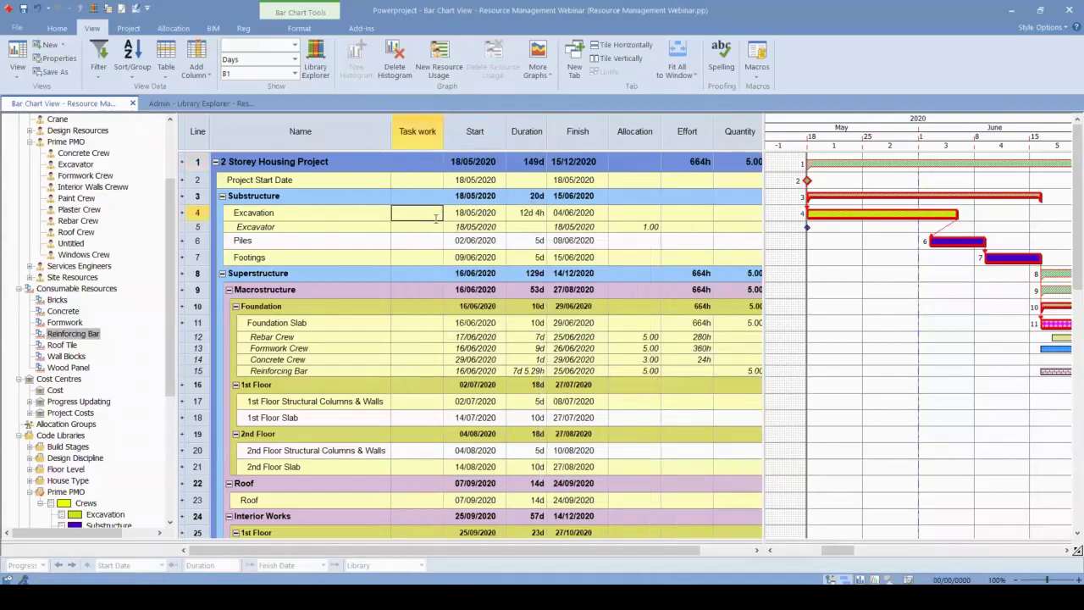
click(200, 213)
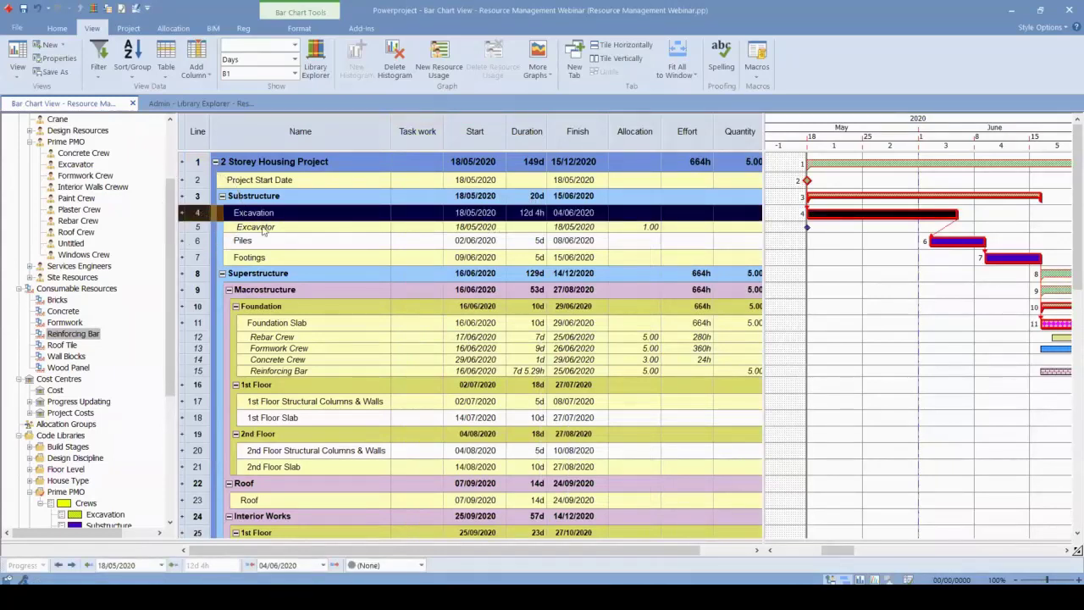
click(436, 215)
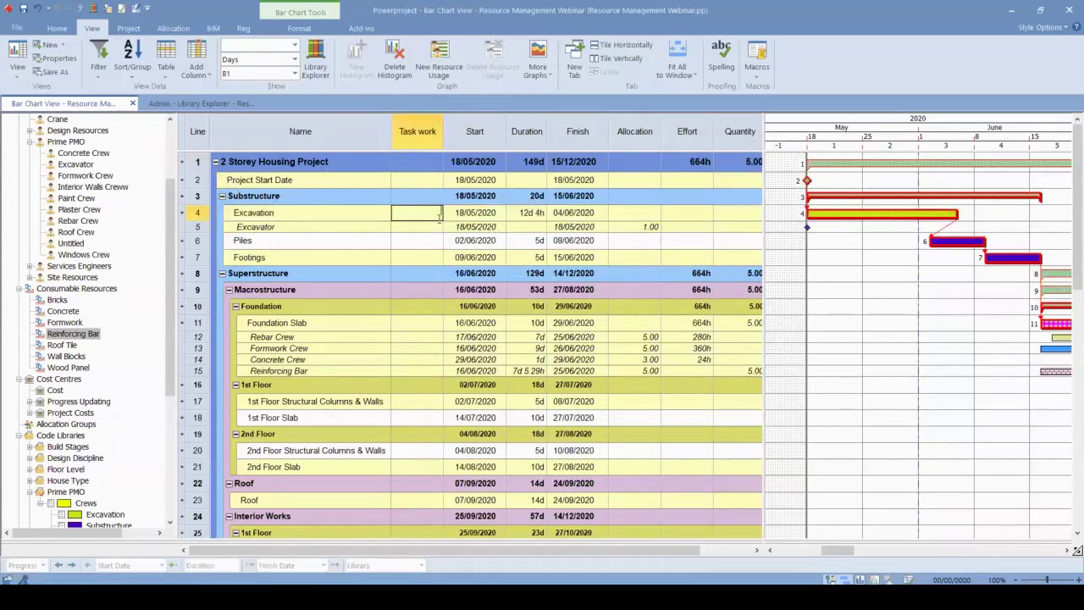
text(3,000.00 m)
text(3)
key(Return)
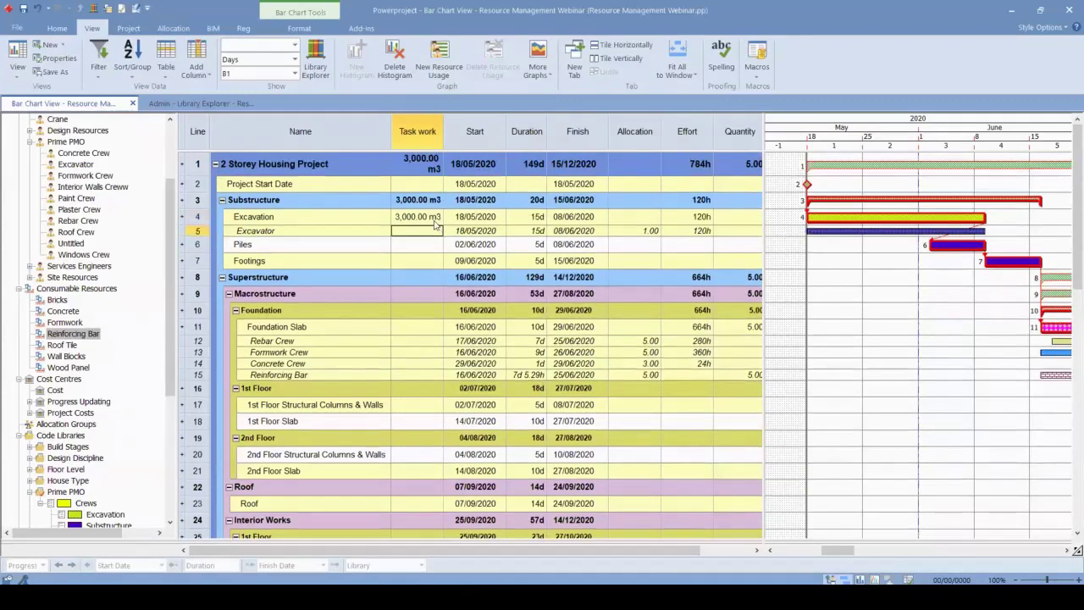
- Examine the Excavator allocation's work, work from task factor and work rate against the Excavation task's task work and duration
double_click(848, 230)
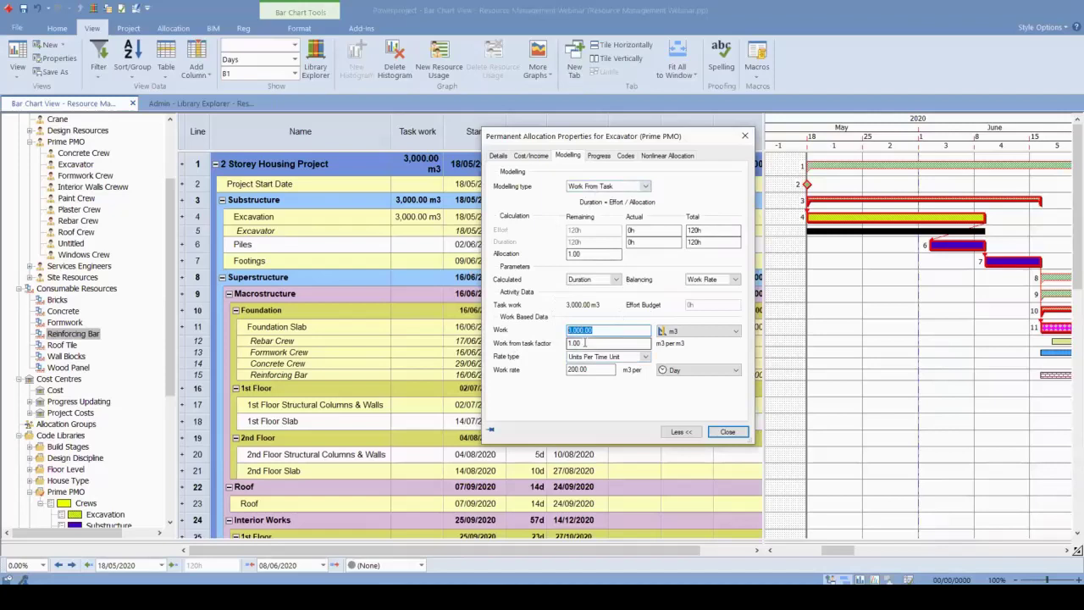
click(744, 136)
click(518, 218)
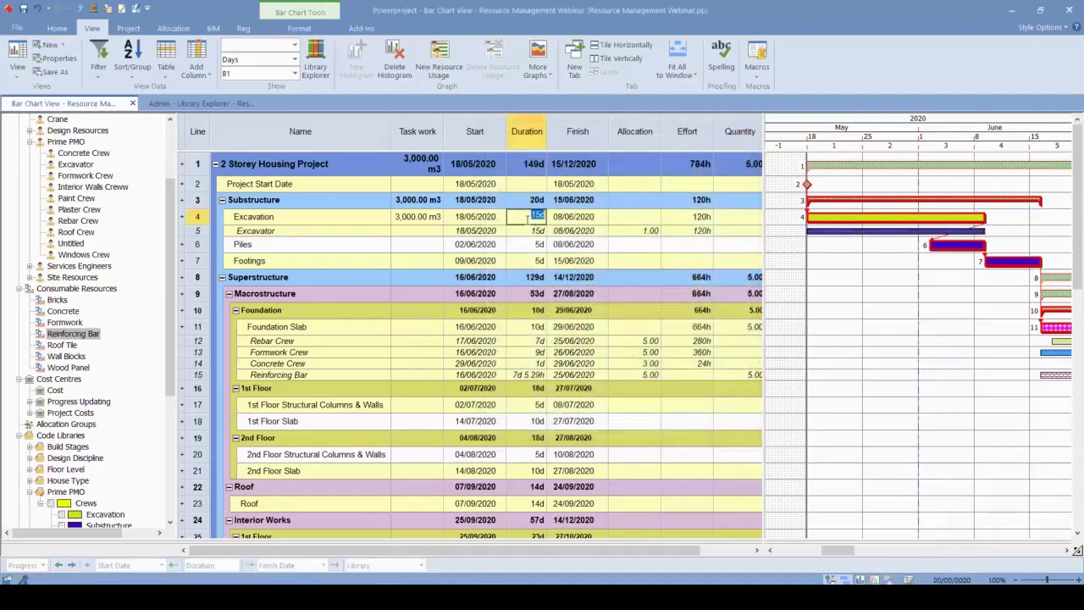
drag(527, 218, 569, 230)
click(887, 233)
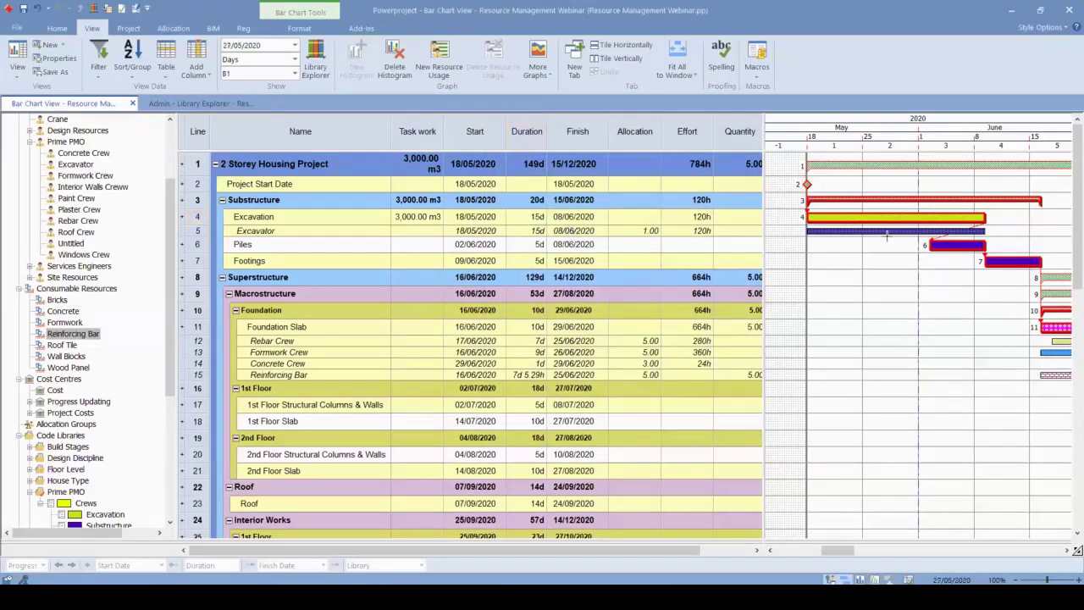
double_click(883, 235)
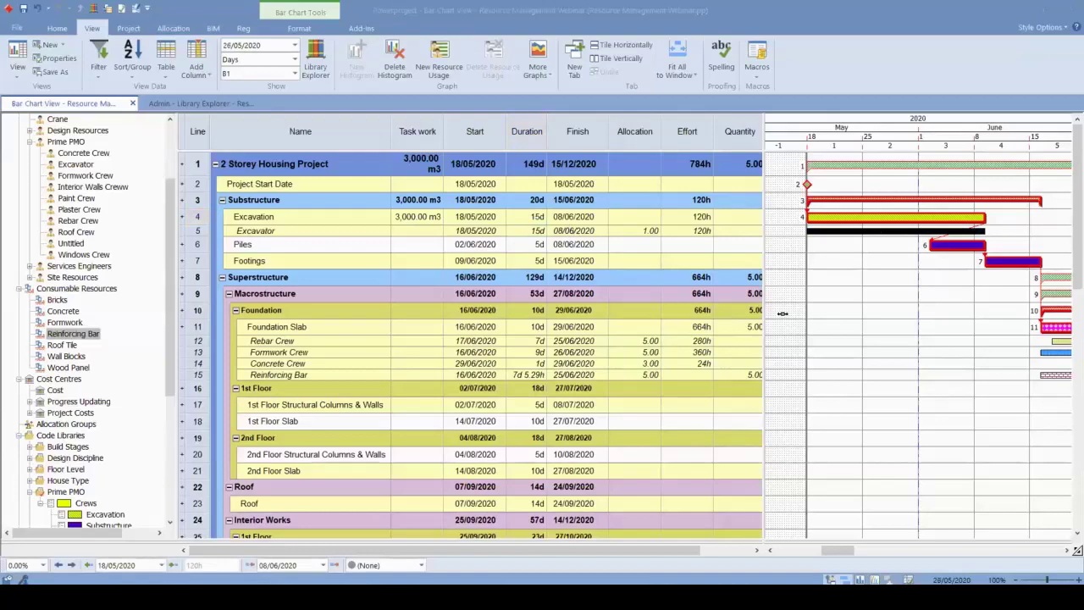
click(617, 373)
drag(613, 370, 526, 373)
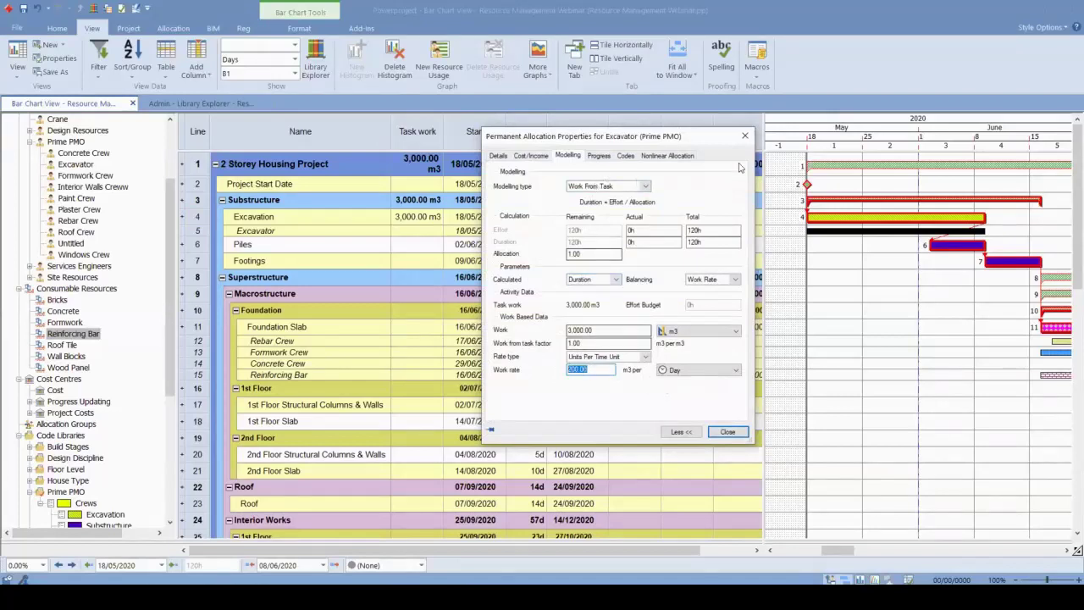
click(745, 135)
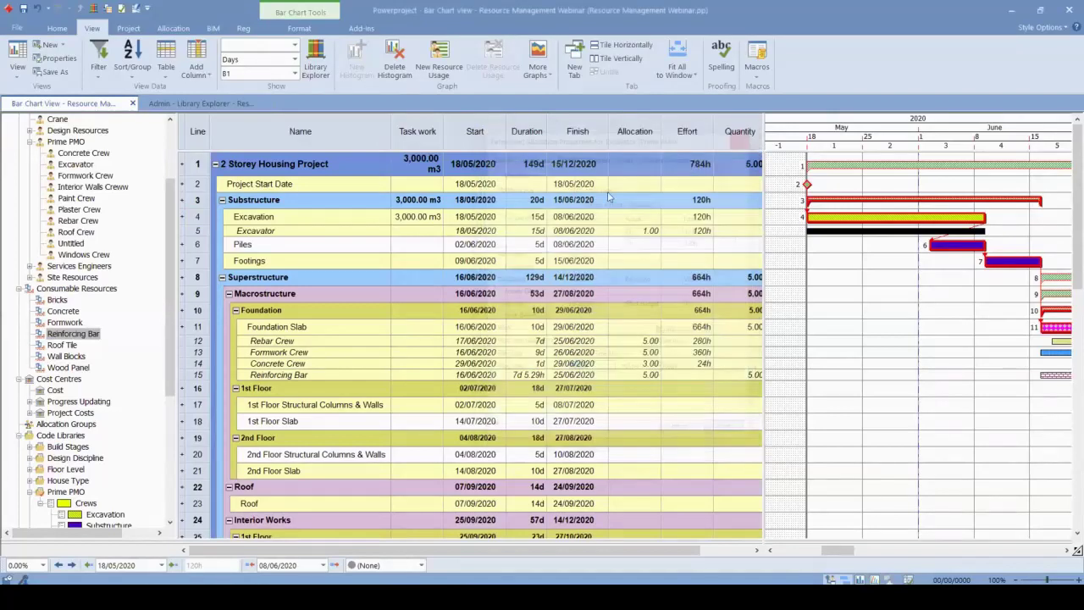
click(399, 219)
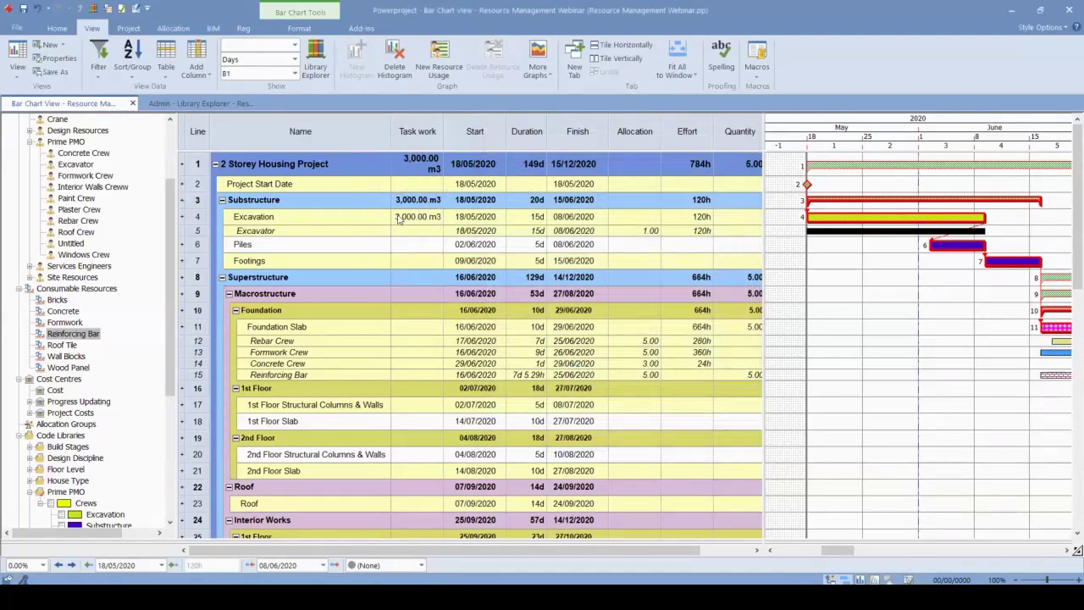
click(898, 231)
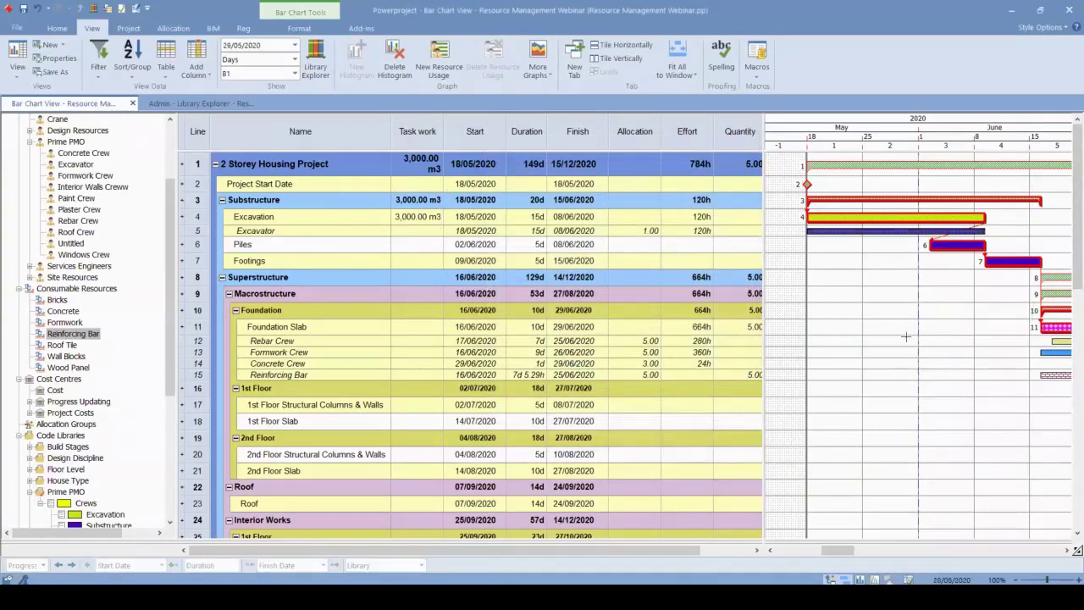
- Expand the histogram area beneath the bar chart to show the Formwork Crew histogram alongside the Foundation tasks
scroll(901, 335, down, 2)
scroll(931, 359, right, 3)
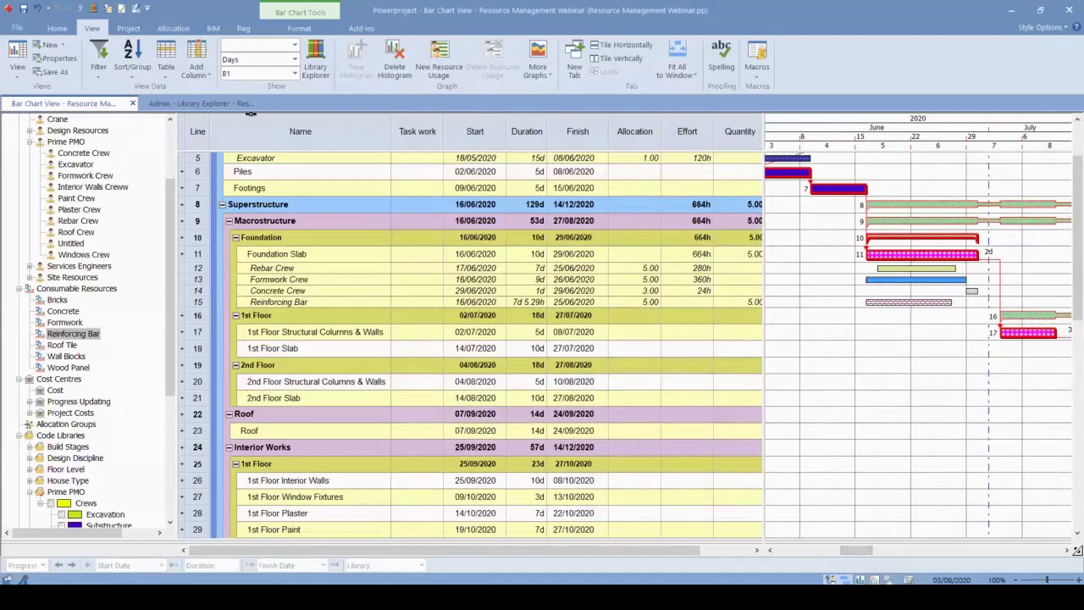
drag(219, 538, 360, 330)
scroll(381, 243, down, 1)
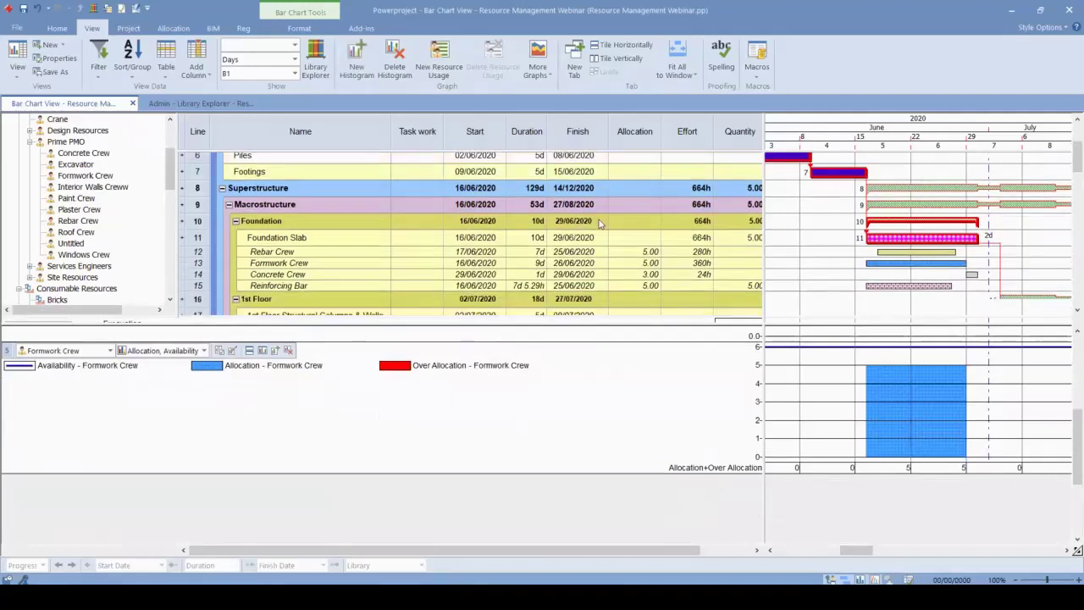
- Add a histogram above the Formwork Crew one and set it to show Allocation, Availability for the Excavator
click(275, 349)
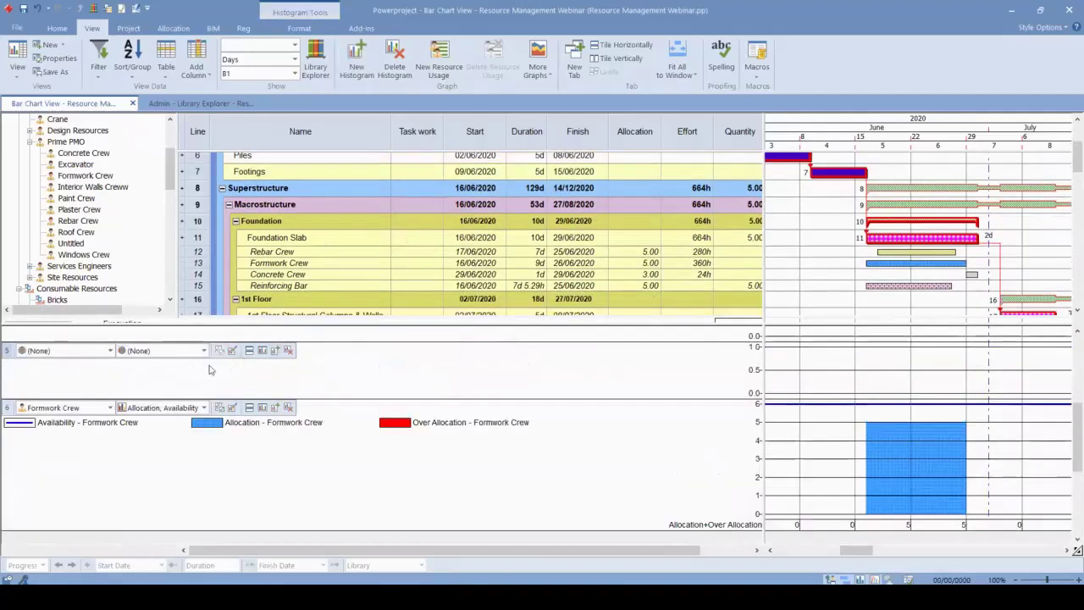
click(110, 350)
click(24, 397)
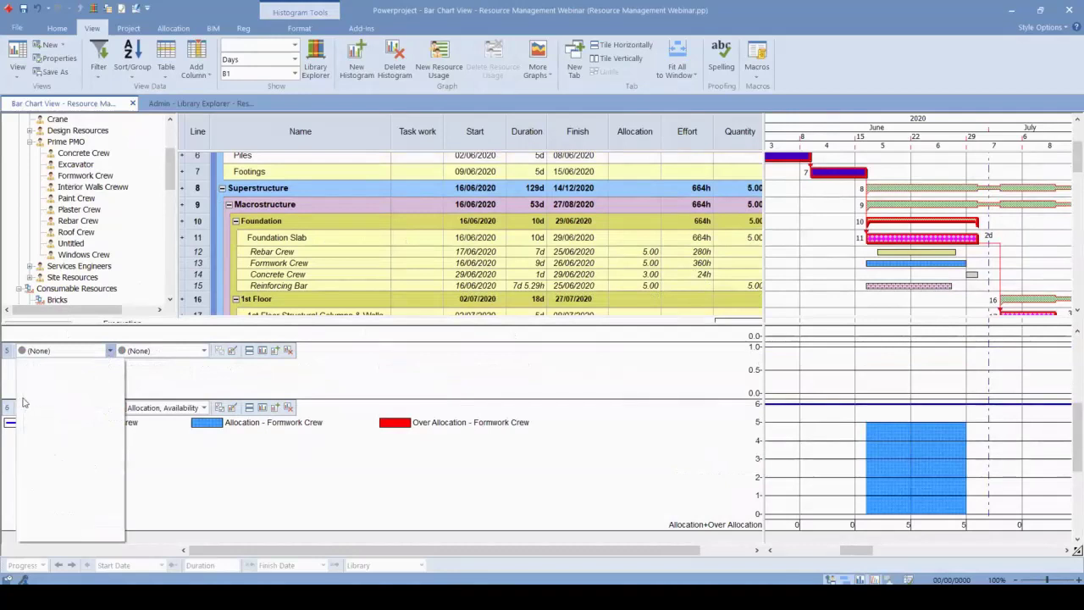
click(46, 421)
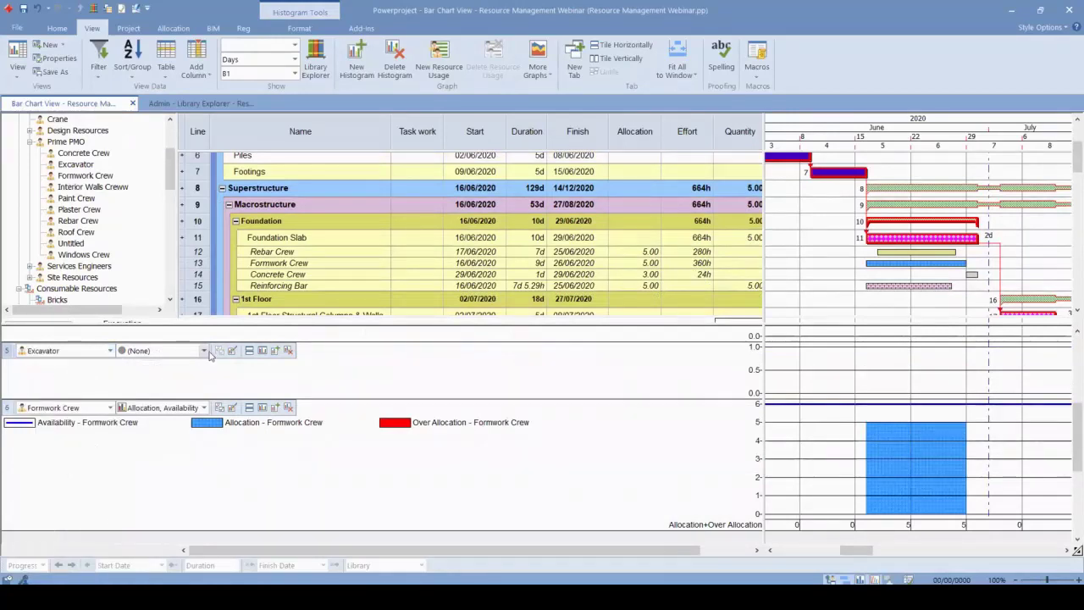
click(203, 350)
click(186, 391)
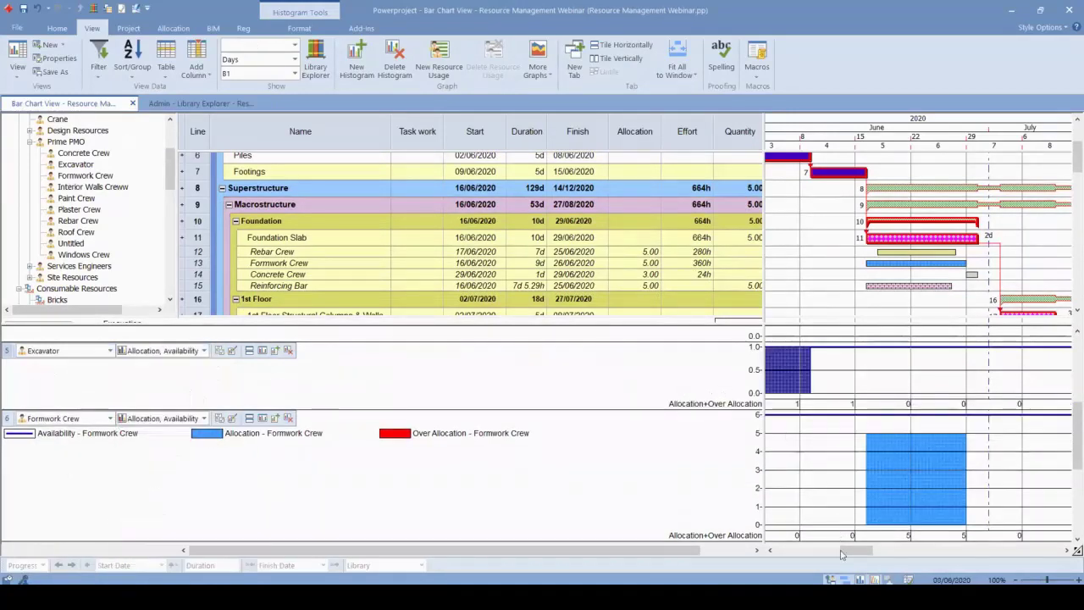
- Compare the Excavator histogram with the Excavation task and Excavator allocation bars from 18 May
drag(845, 551, 838, 555)
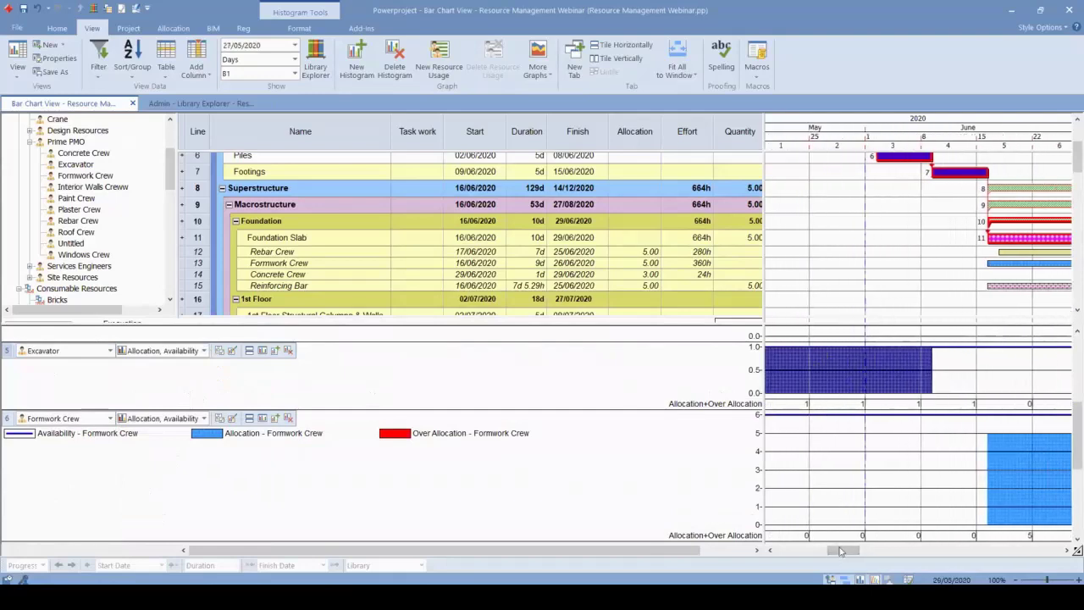
scroll(878, 282, up, 2)
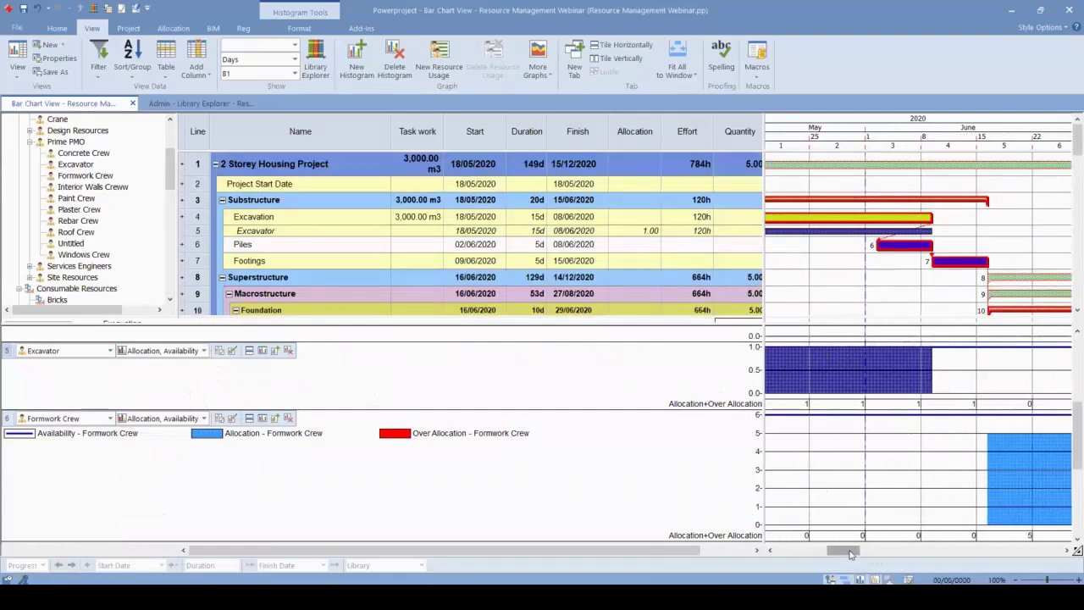
scroll(889, 283, left, 2)
click(893, 220)
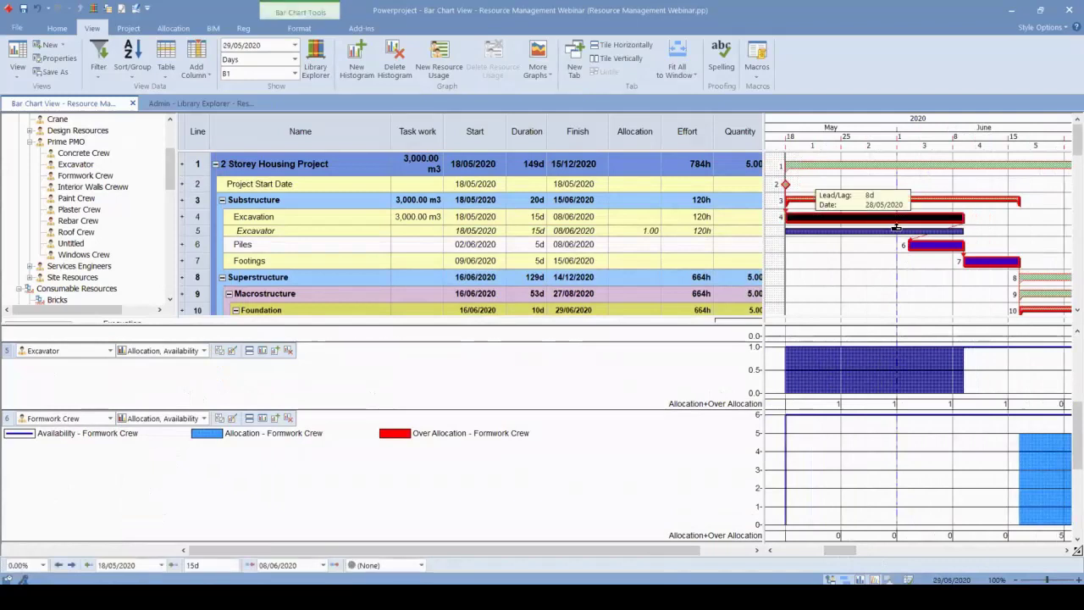
click(864, 375)
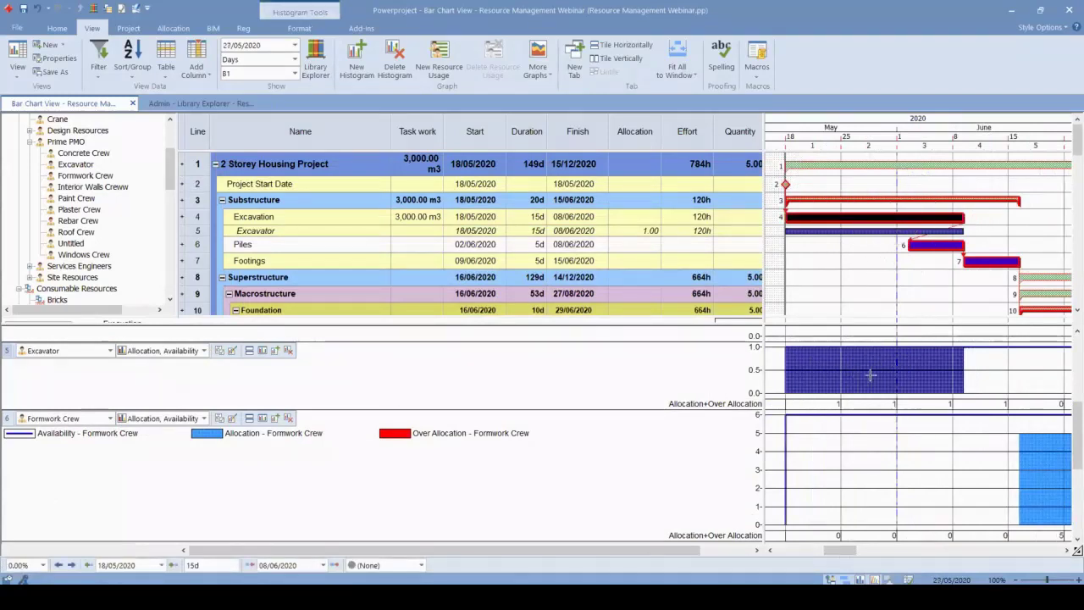
- Turn on the legend for the Excavator histogram
click(233, 350)
click(442, 219)
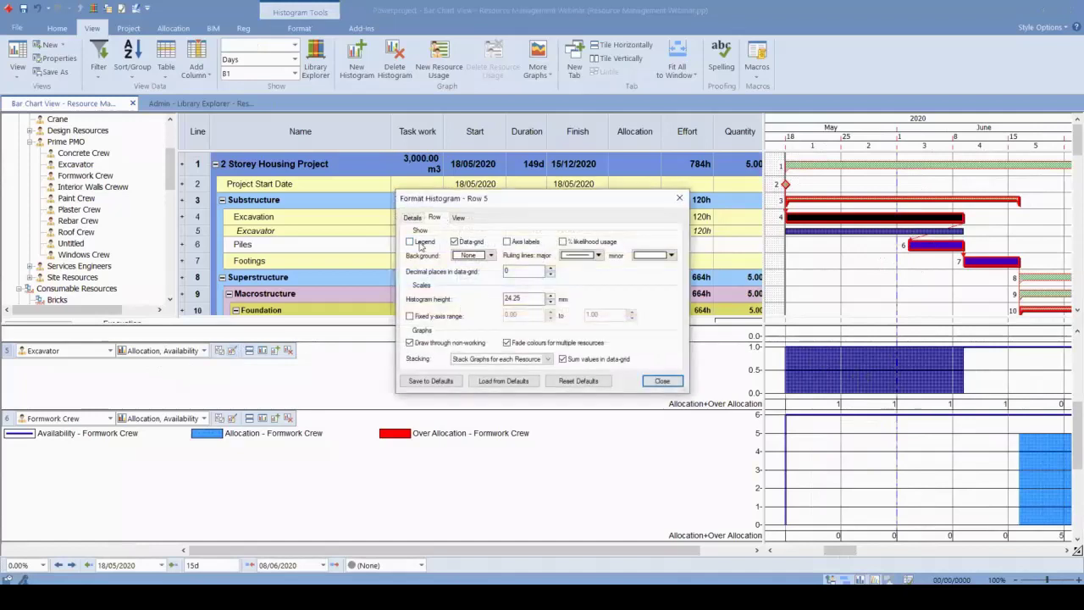
click(423, 242)
click(661, 380)
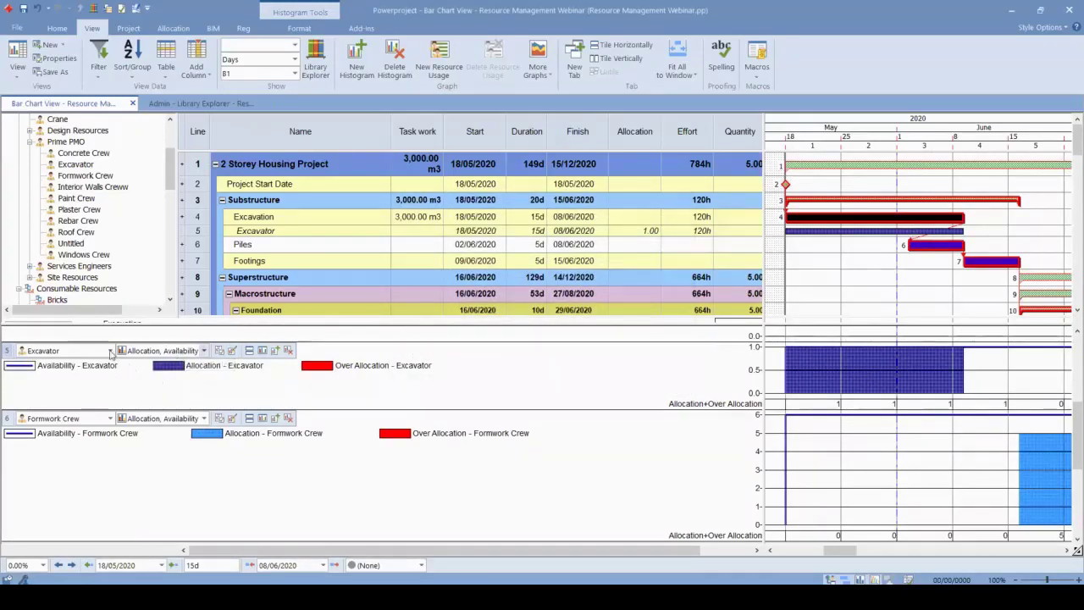
- Change the resource shown in the Excavator histogram to Rebar Crew
click(110, 351)
click(44, 110)
click(269, 364)
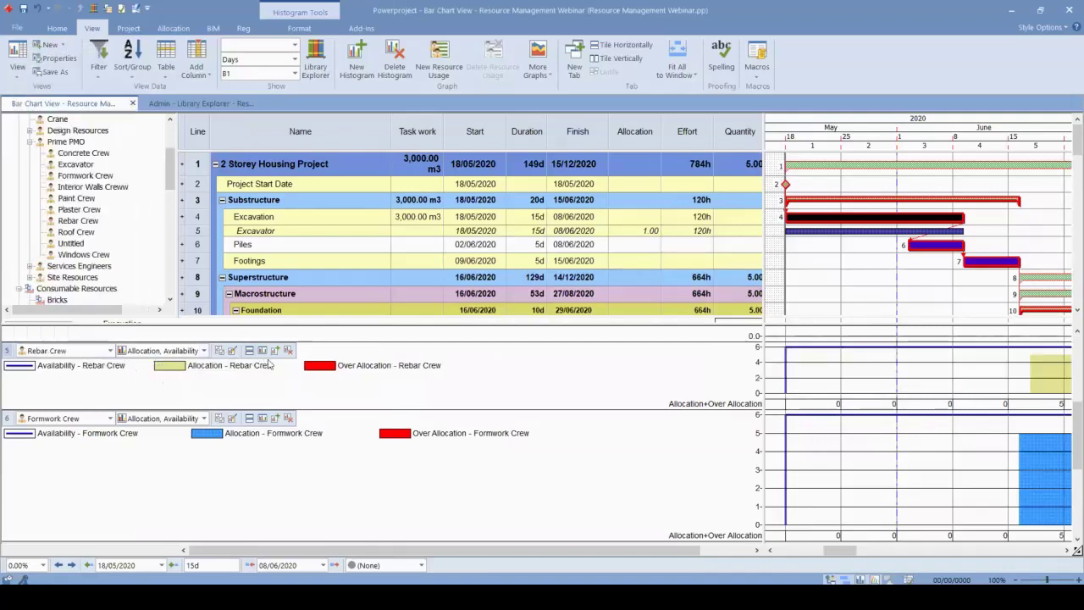
- Set the Rebar Crew allocation on the Foundation Slab task to follow the Triangular resource curve in its nonlinear allocation properties
drag(761, 250, 506, 250)
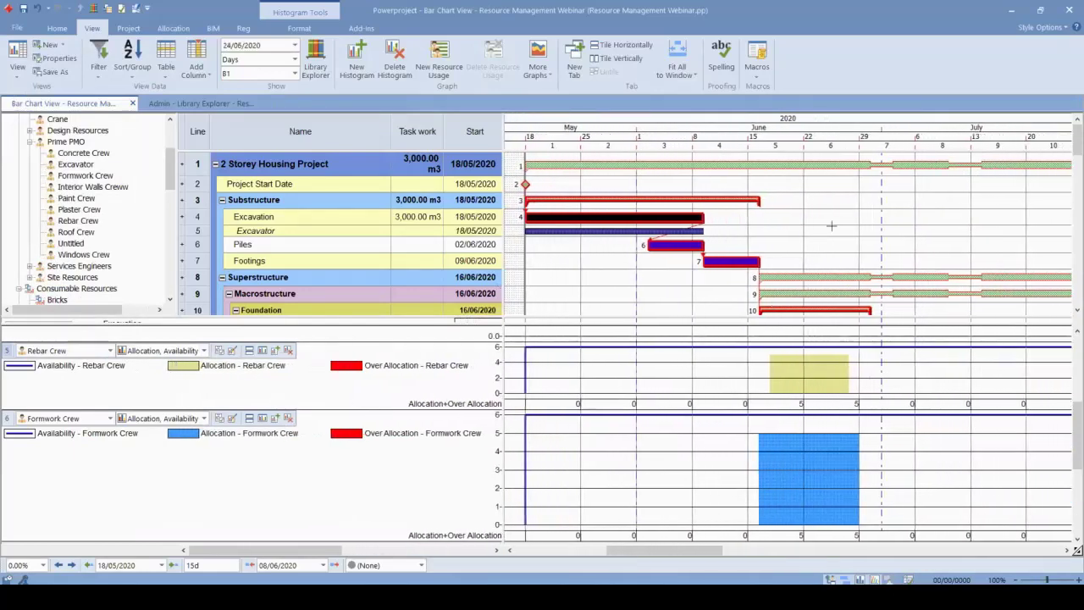
scroll(826, 242, down, 2)
mouse_move(804, 382)
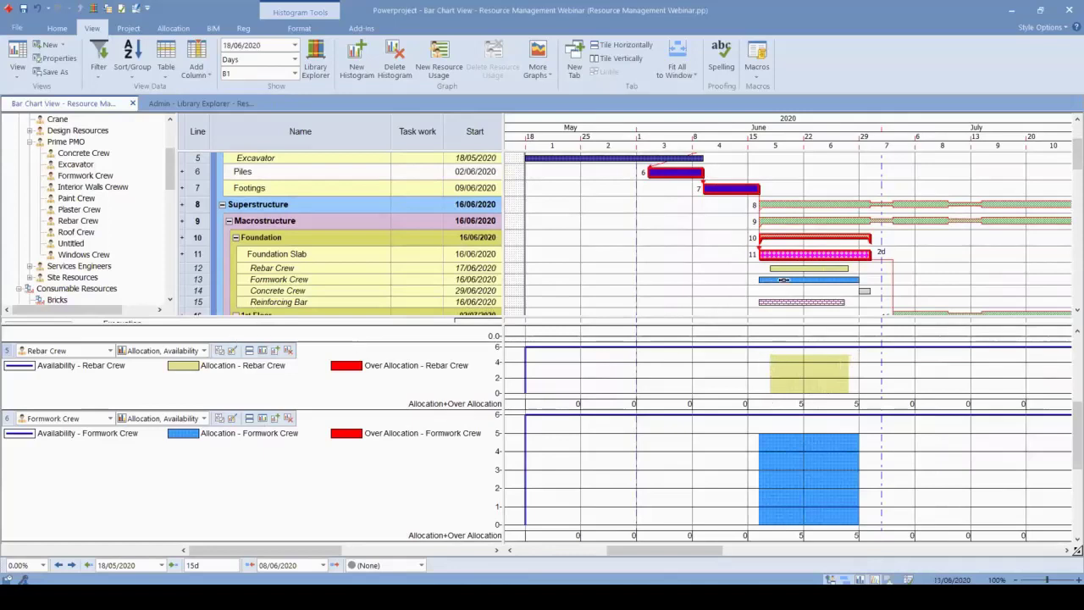
double_click(798, 267)
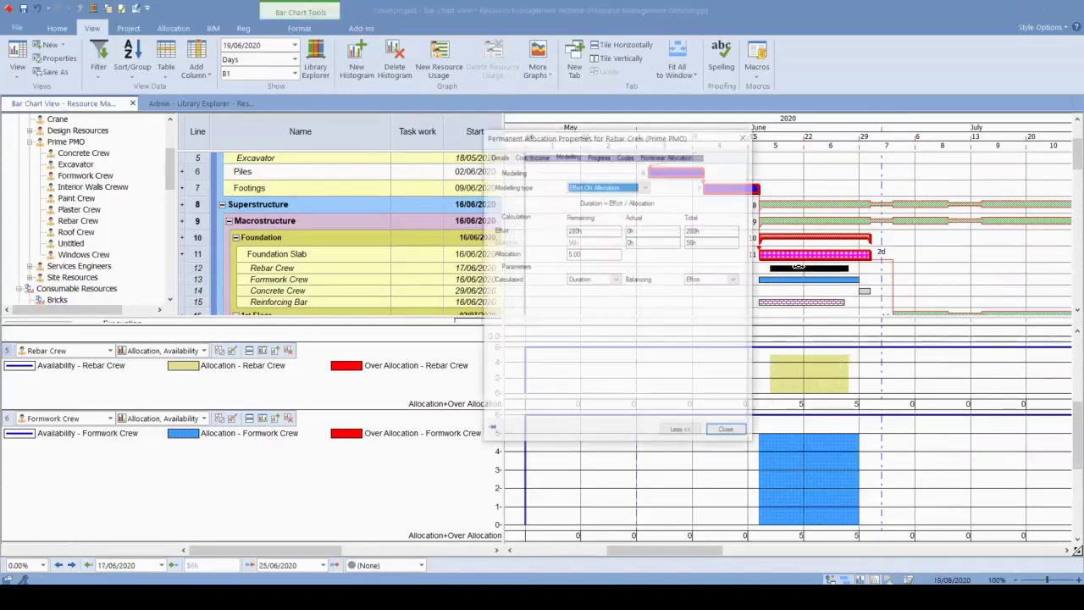
click(678, 155)
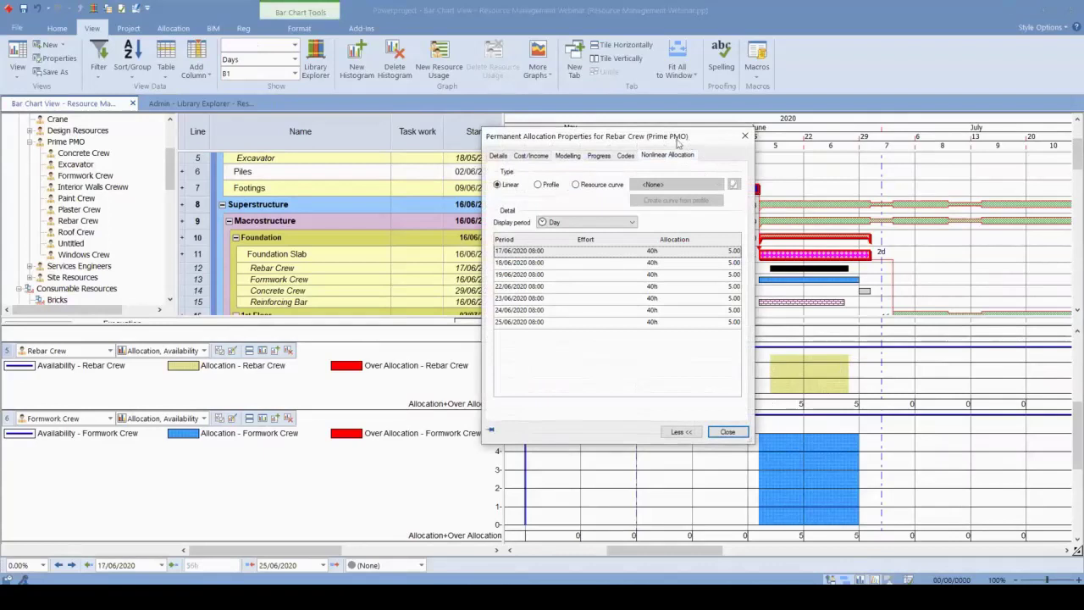
drag(677, 142, 459, 156)
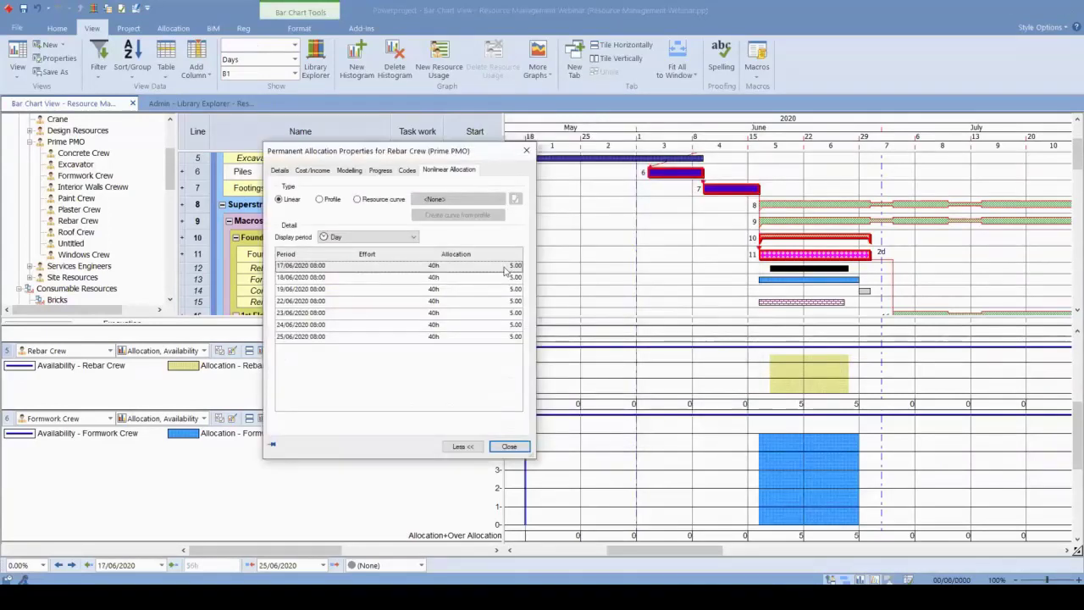
click(509, 343)
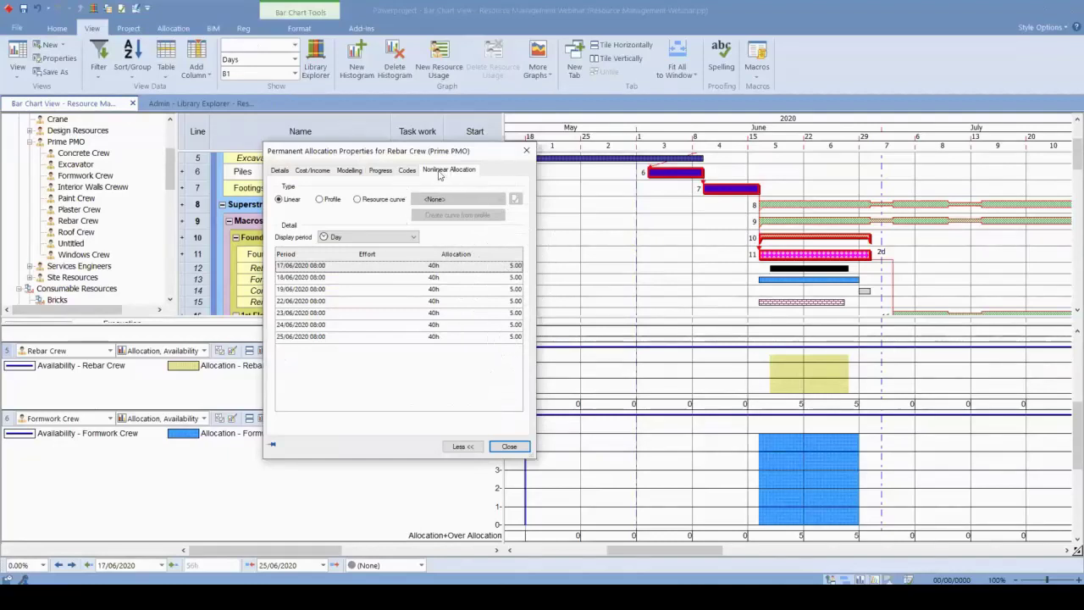
click(465, 172)
click(357, 199)
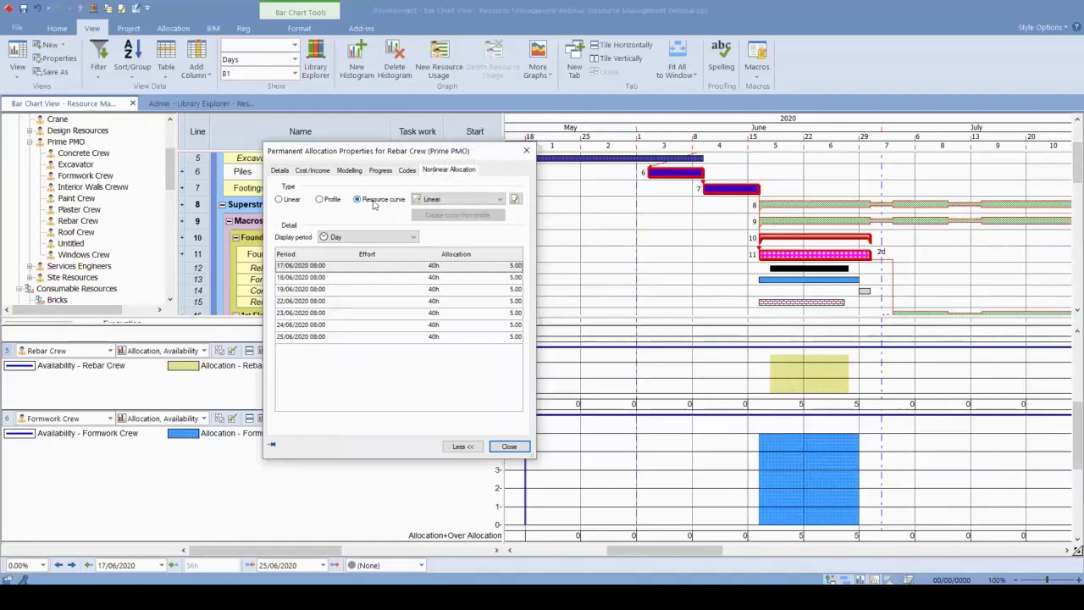
click(463, 201)
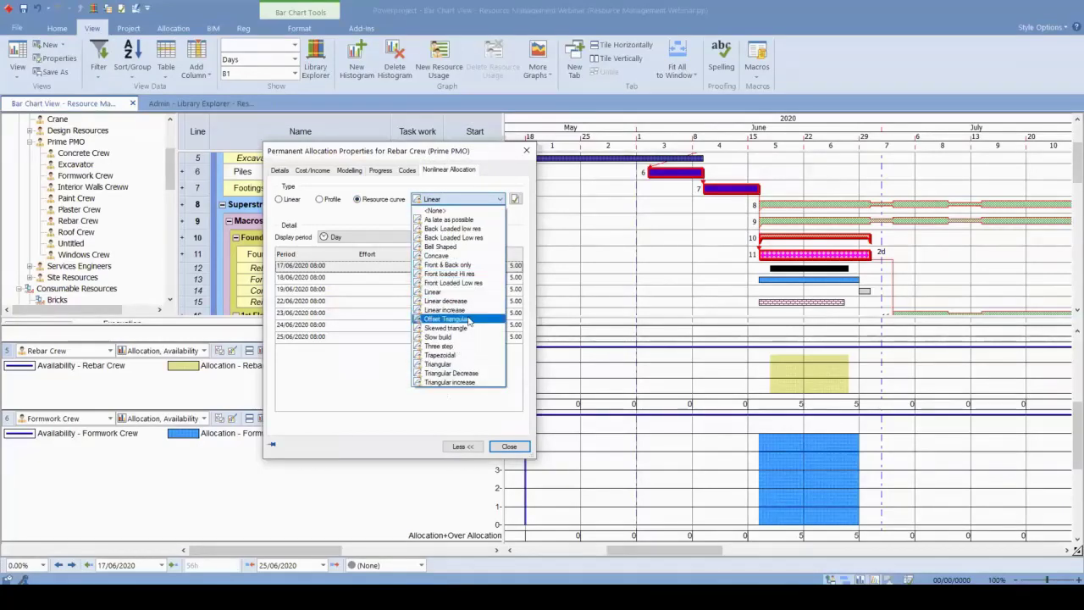
click(461, 365)
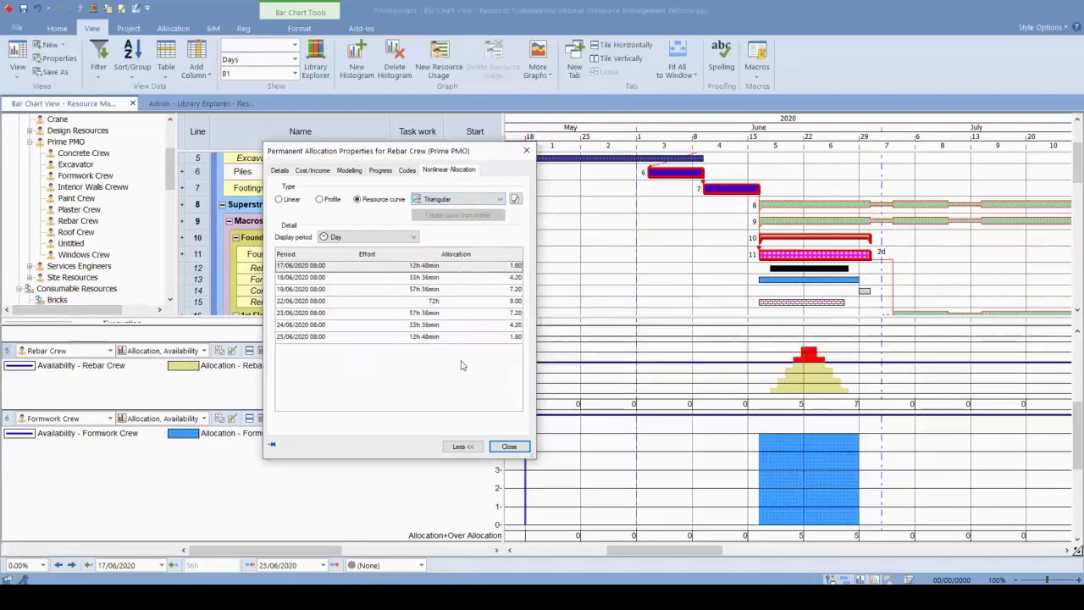
- Compare the Rebar Crew's daily Triangular curve allocations with the over-allocated peak in its histogram, and close the allocation properties
drag(478, 155, 287, 160)
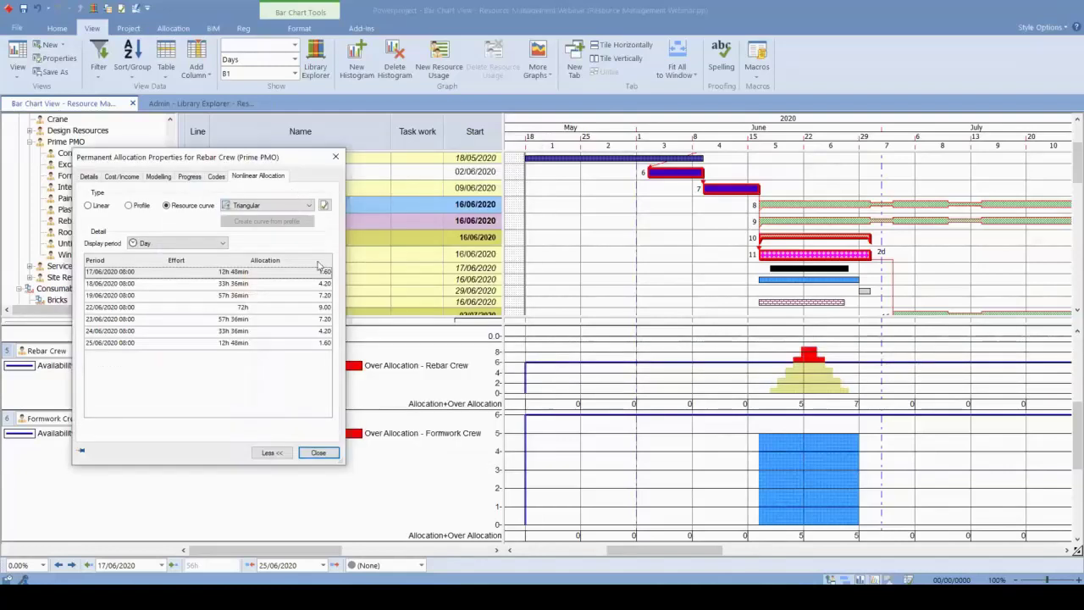
click(808, 351)
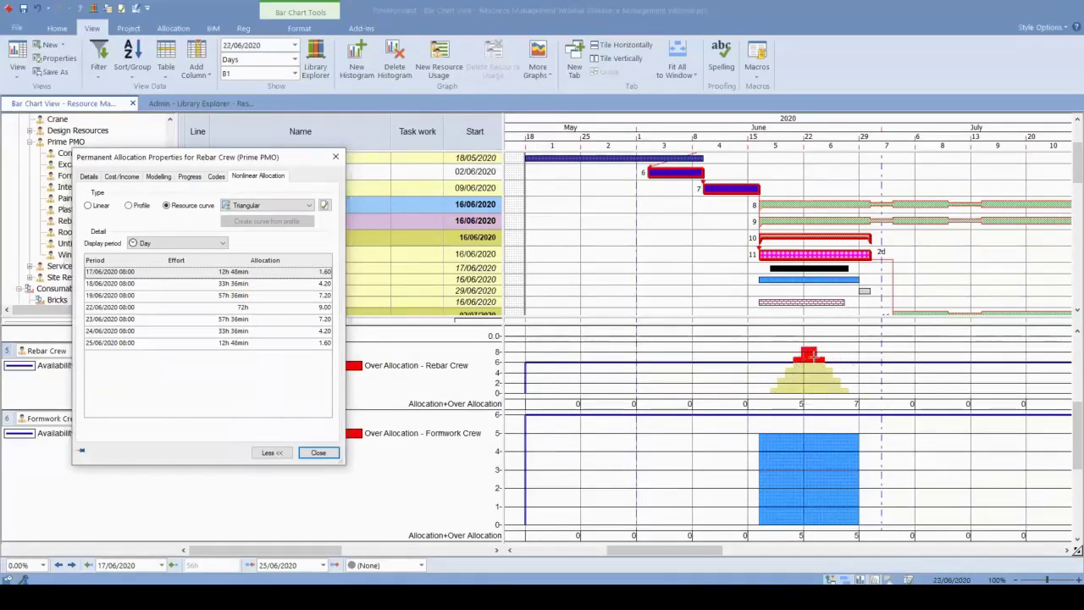
drag(250, 158, 609, 153)
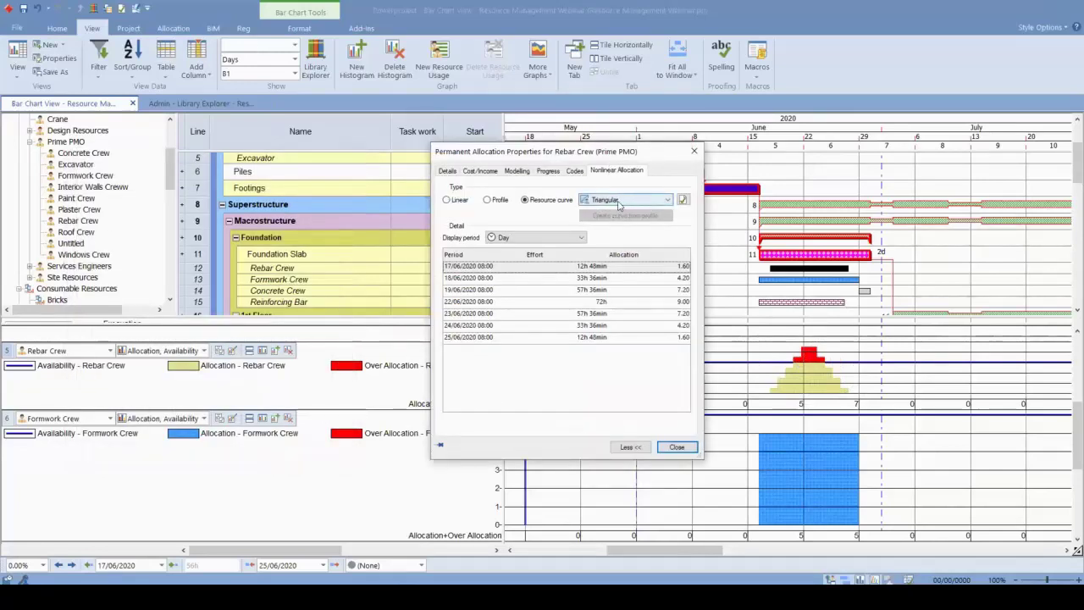
click(684, 306)
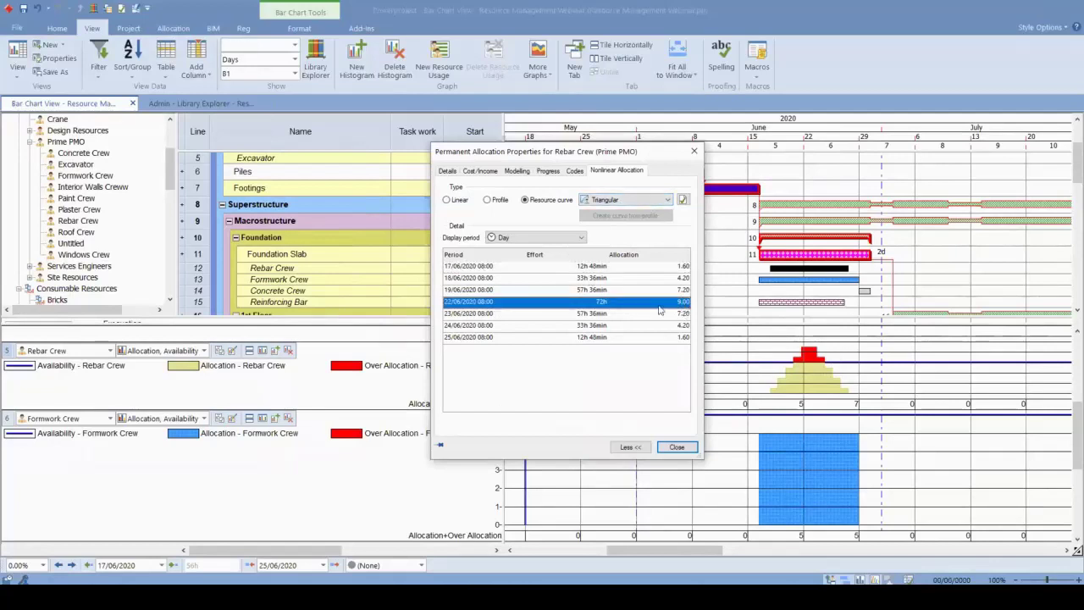
click(682, 309)
click(693, 153)
- Set the Rebar Crew's allocation on the Foundation Slab task to 3.00
drag(527, 280, 615, 280)
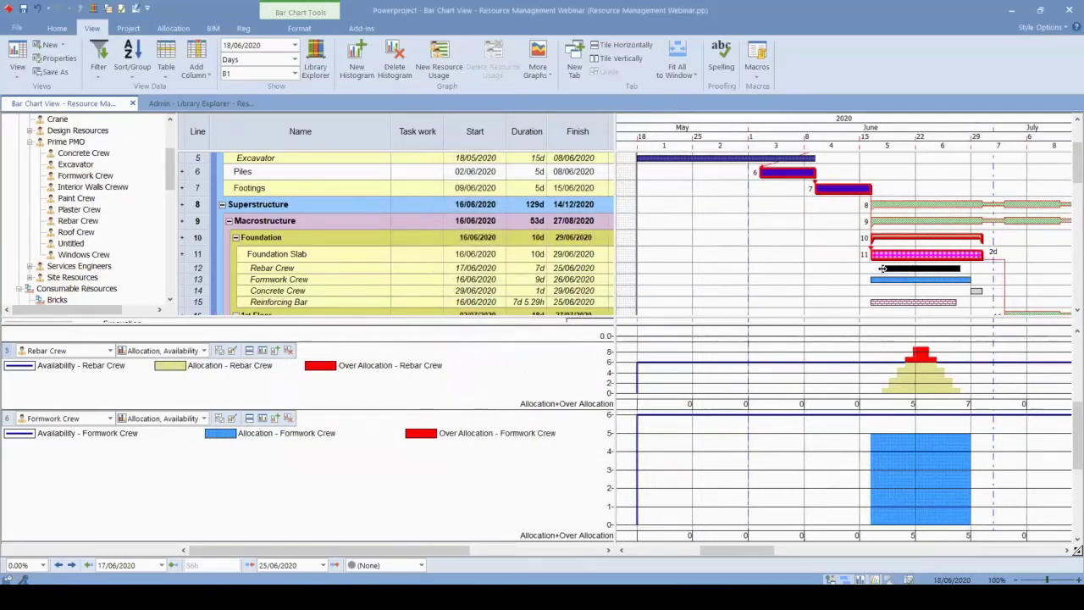
drag(617, 285, 669, 281)
click(647, 269)
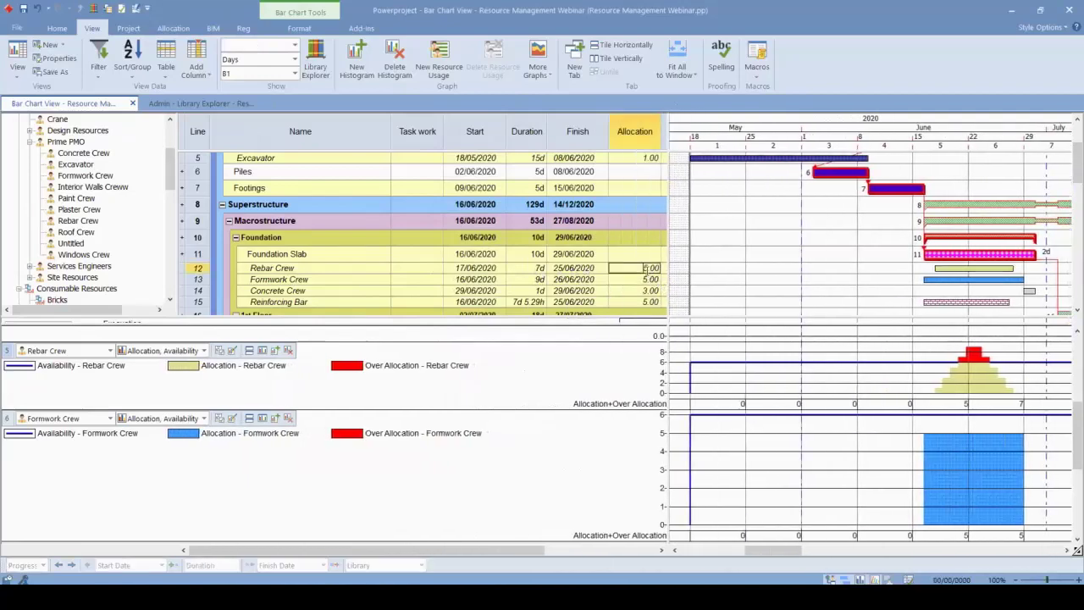
key(Print)
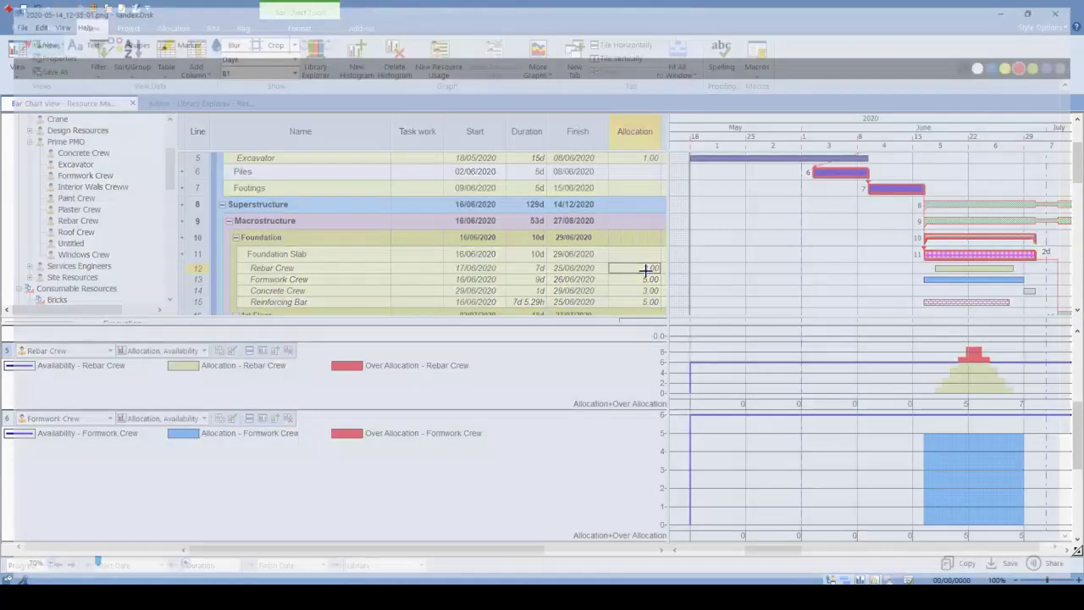
click(1011, 7)
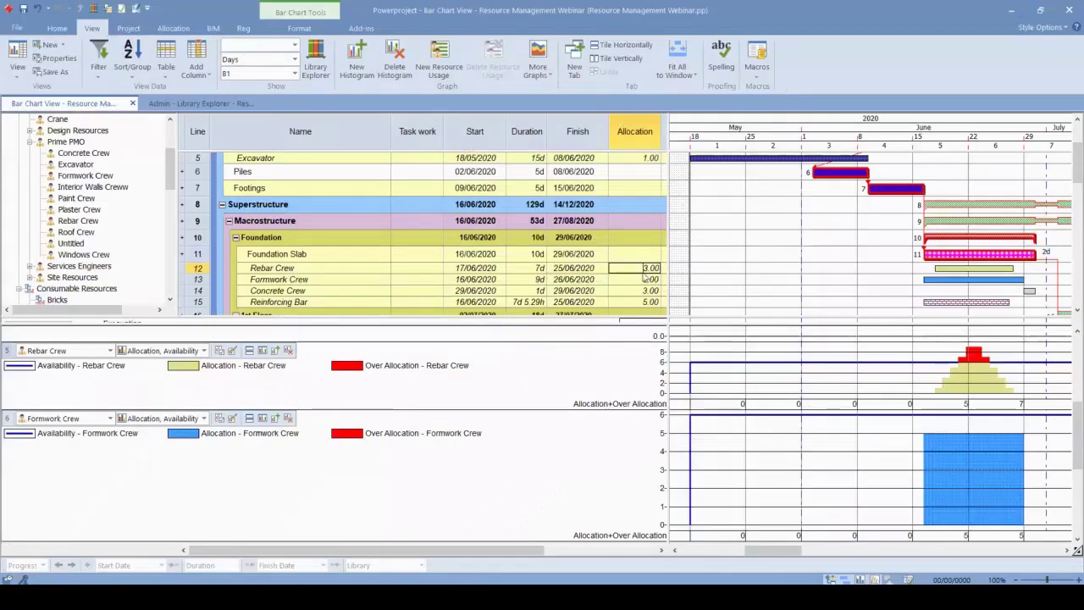
key(Return)
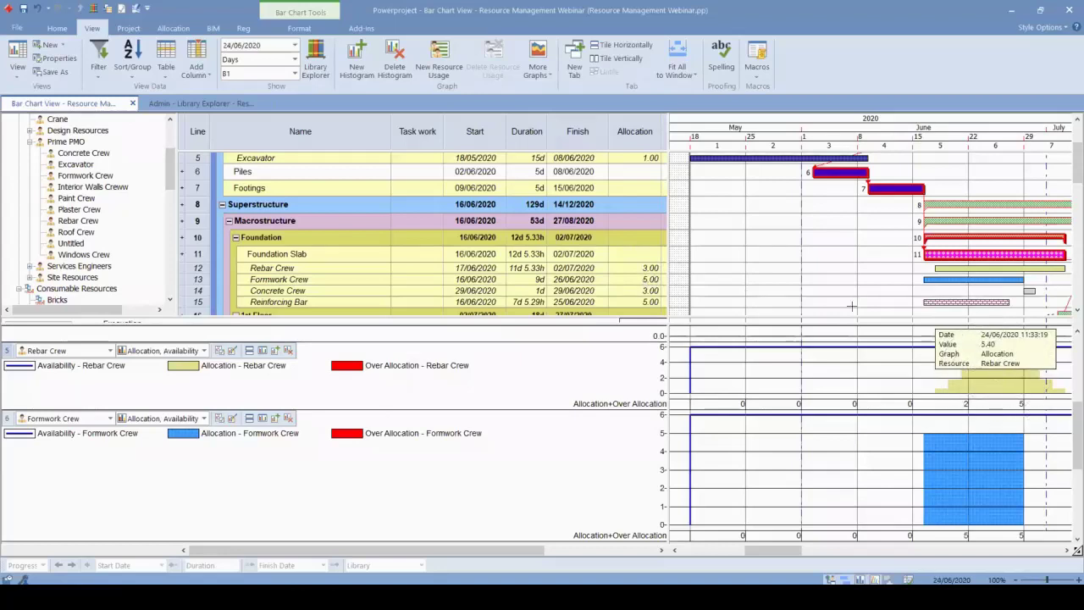
- Review the recalculated daily effort and allocation of the Rebar Crew against its histogram, and close the allocation properties
drag(667, 266, 444, 266)
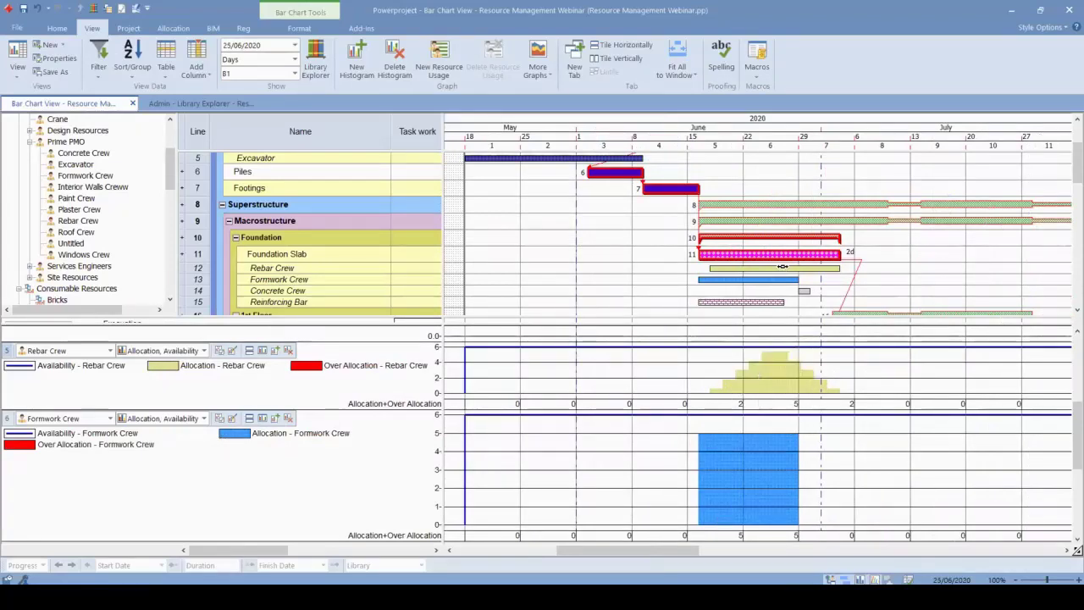
double_click(782, 266)
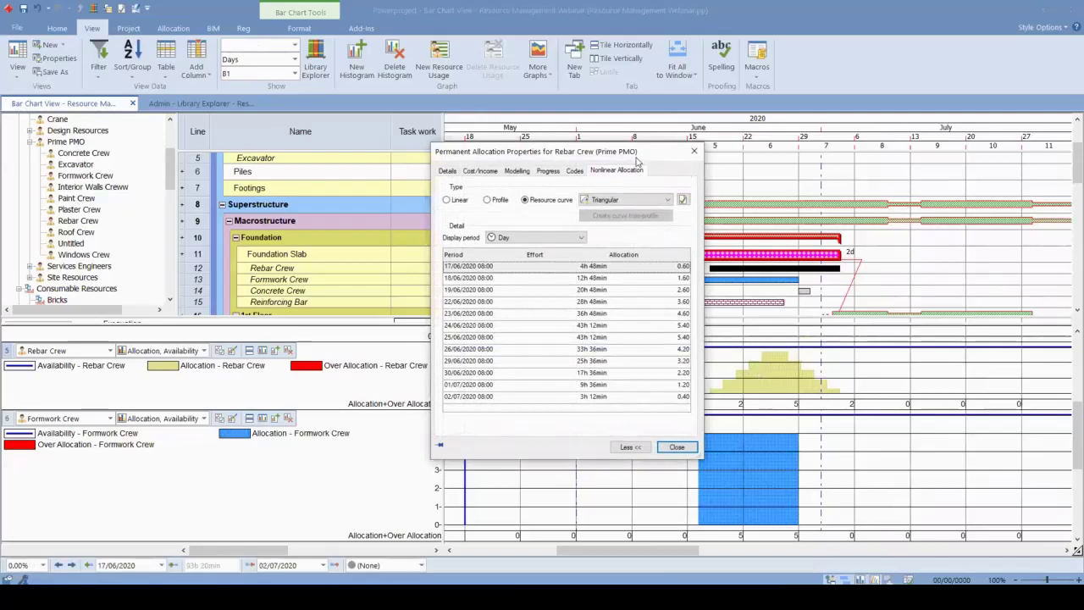
drag(643, 152, 445, 104)
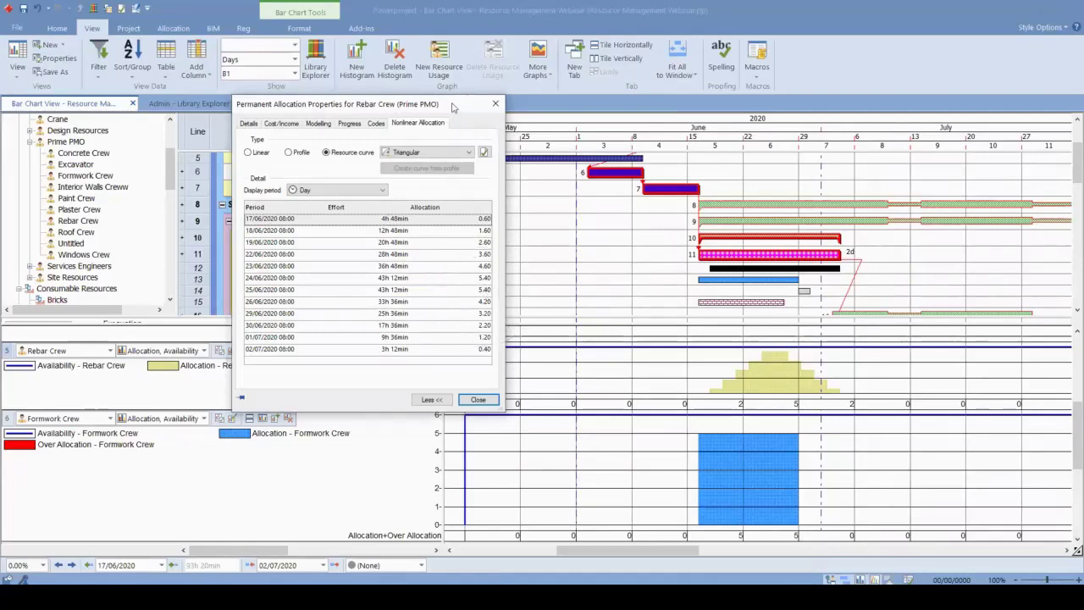
drag(452, 108, 704, 133)
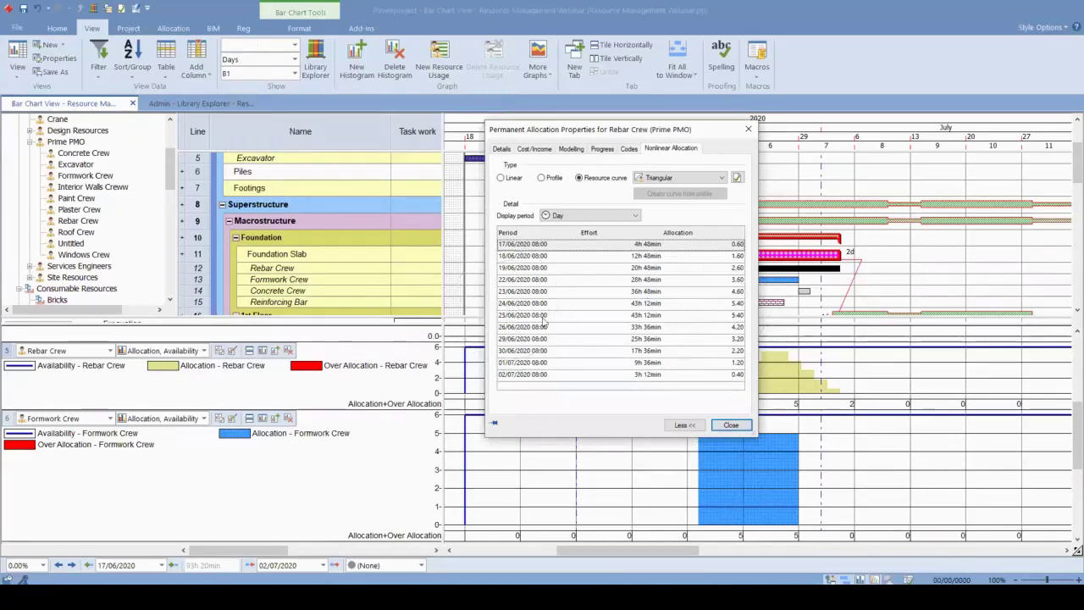
click(731, 425)
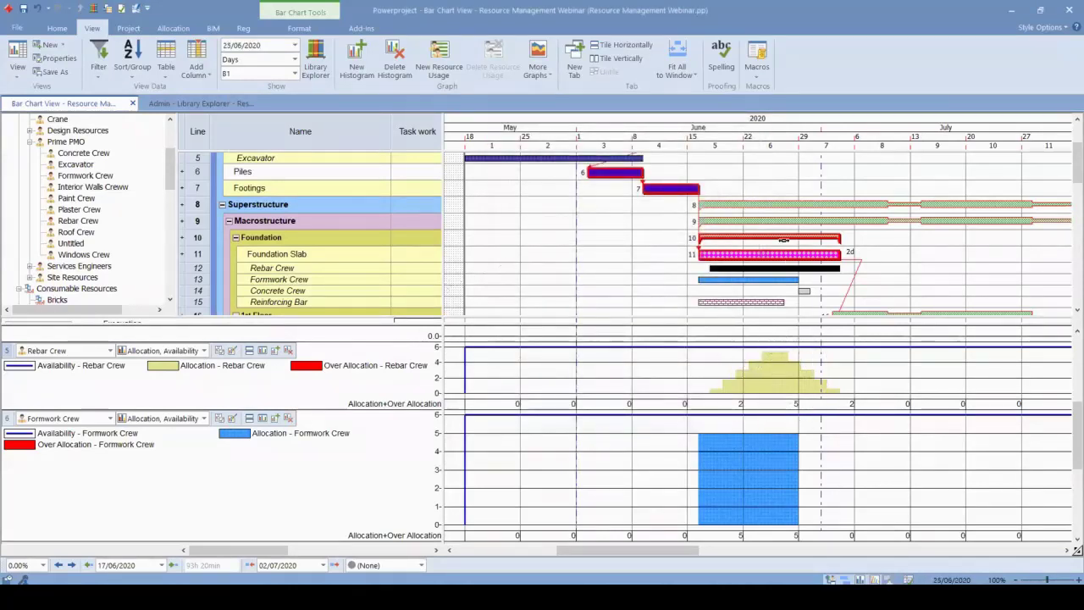
- Apply the Back Loaded low res resource curve to the Formwork Crew allocation on the Foundation Slab task
scroll(784, 239, down, 2)
click(799, 236)
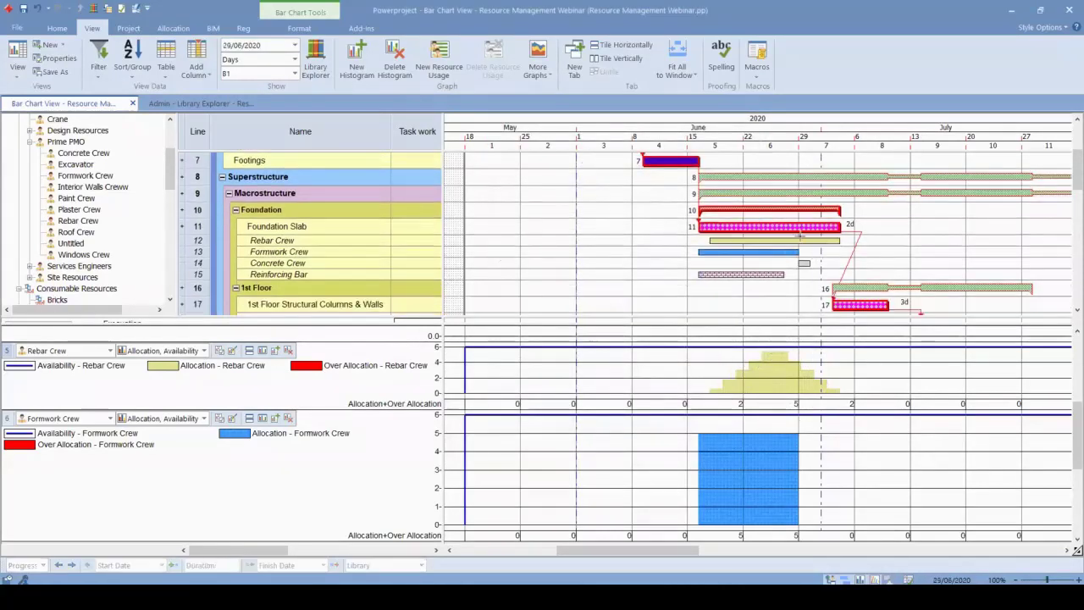
double_click(757, 251)
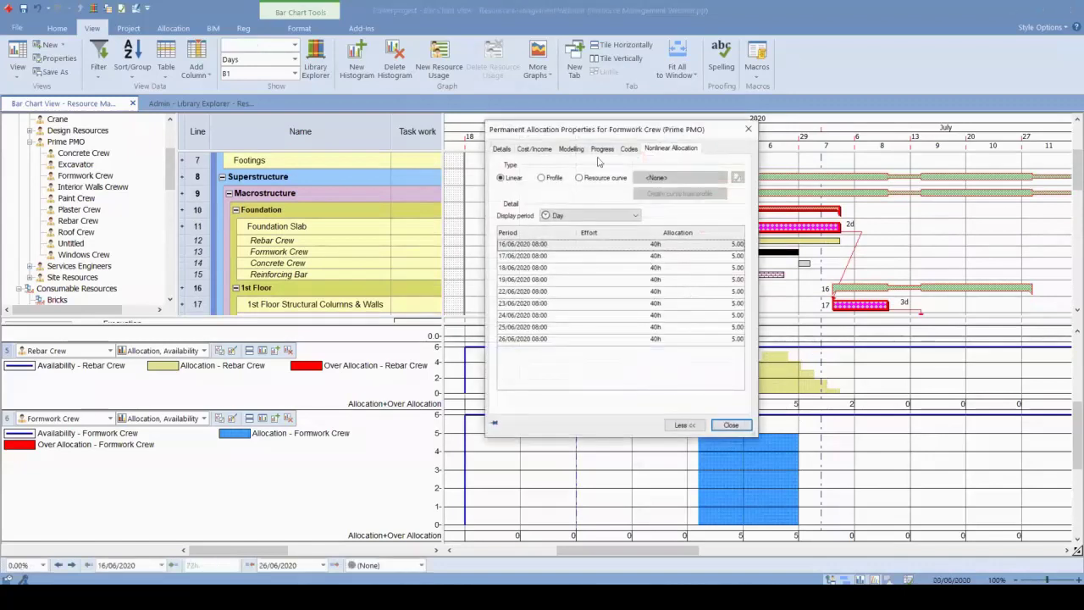
click(579, 178)
click(673, 177)
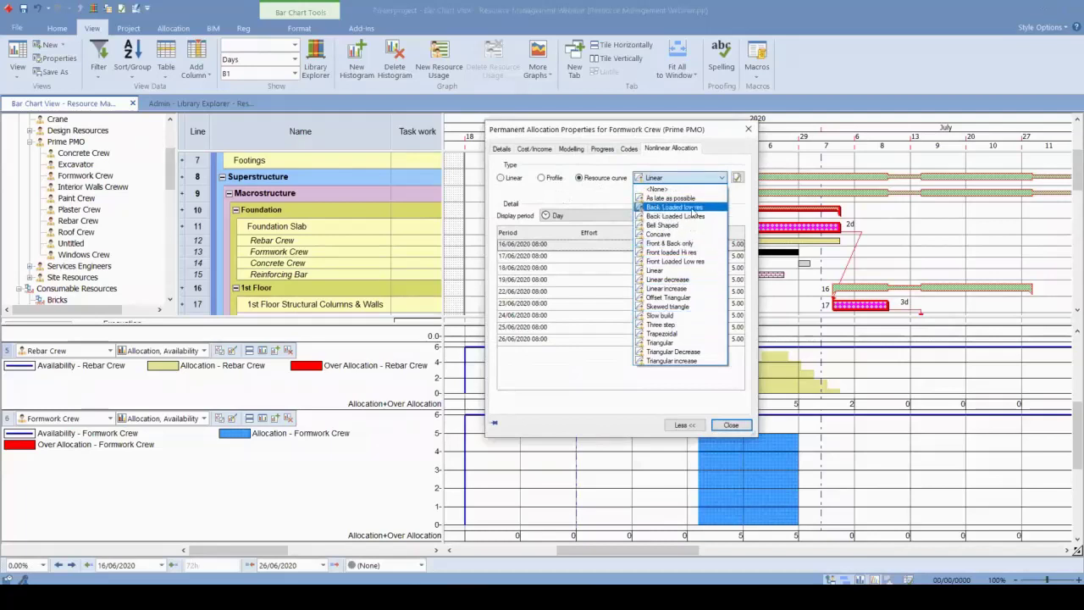
click(692, 208)
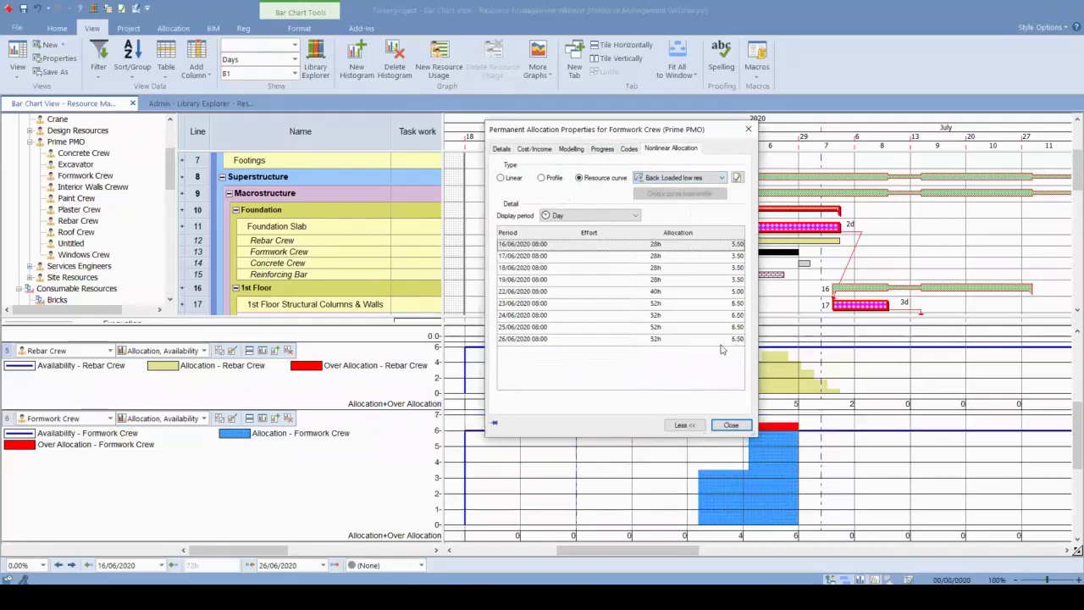
click(731, 425)
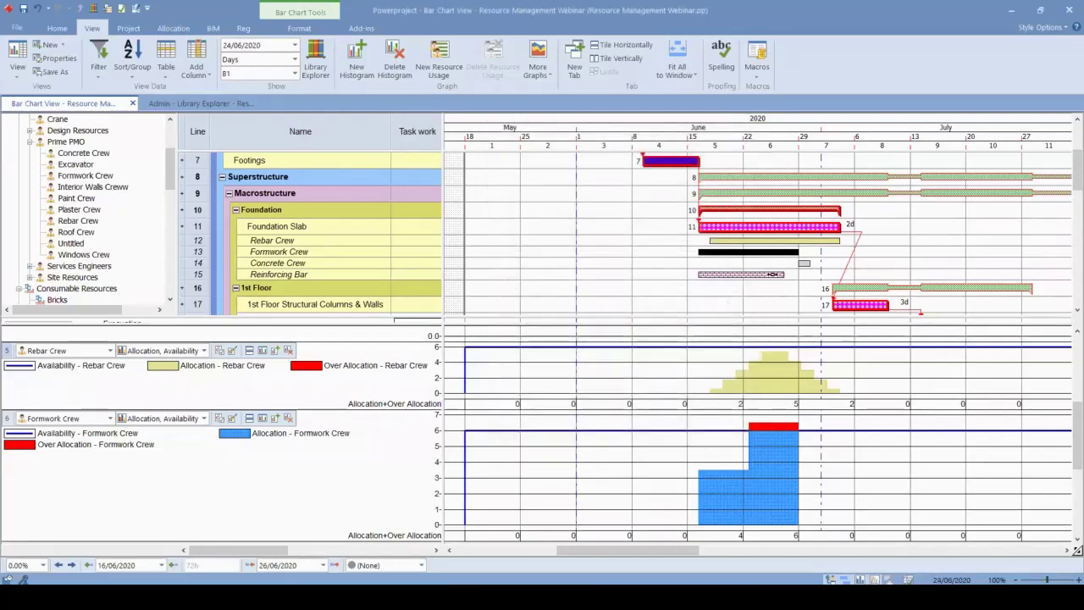
- Compare the Formwork Crew's daily Back Loaded low res allocations with the over-allocated period in its histogram, and close the allocation properties
click(727, 480)
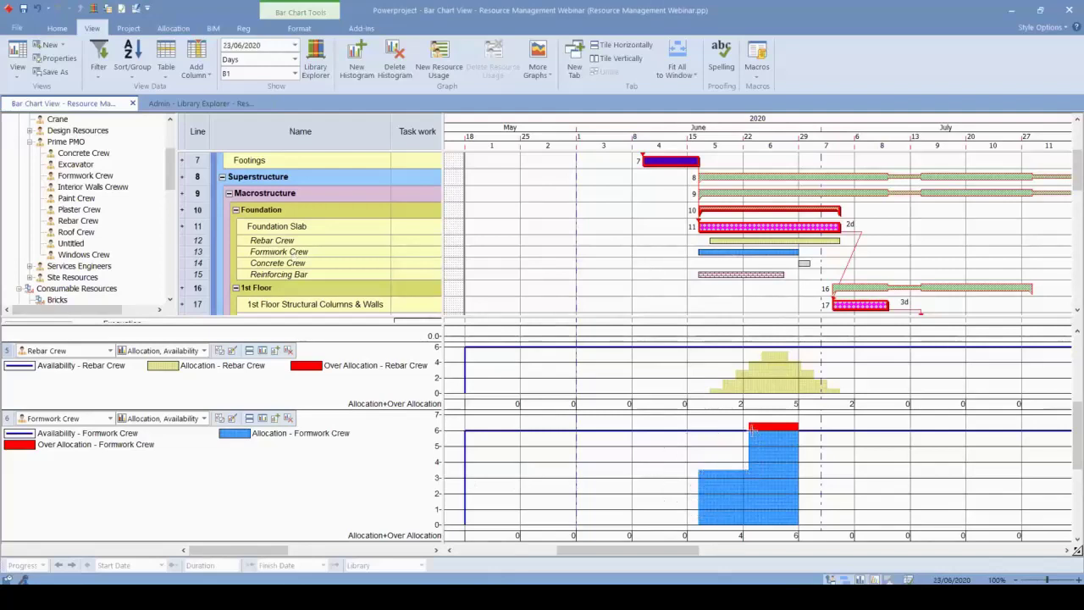
click(767, 252)
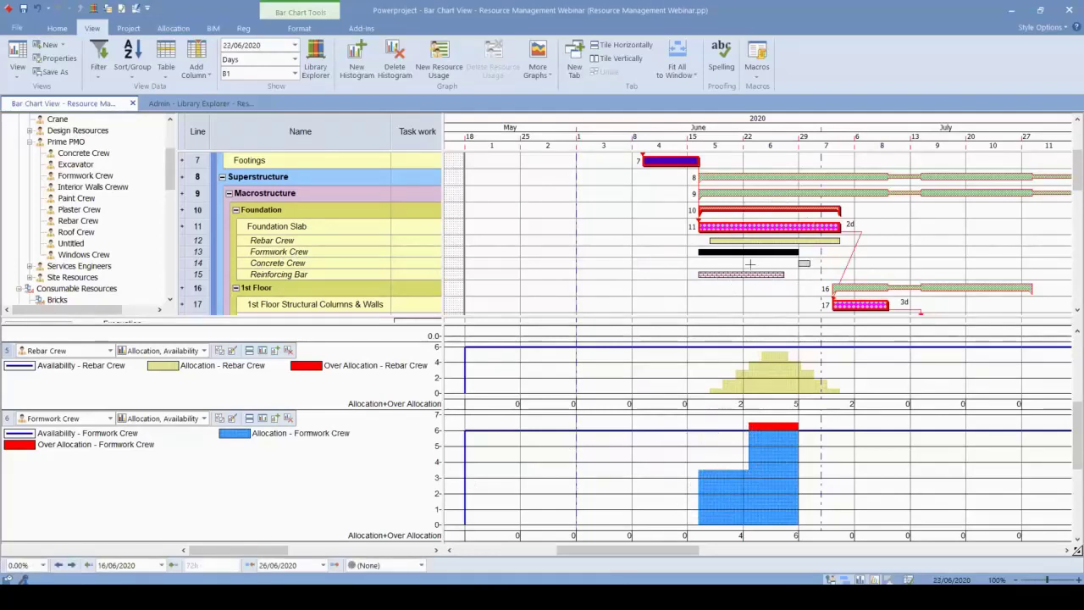
click(781, 428)
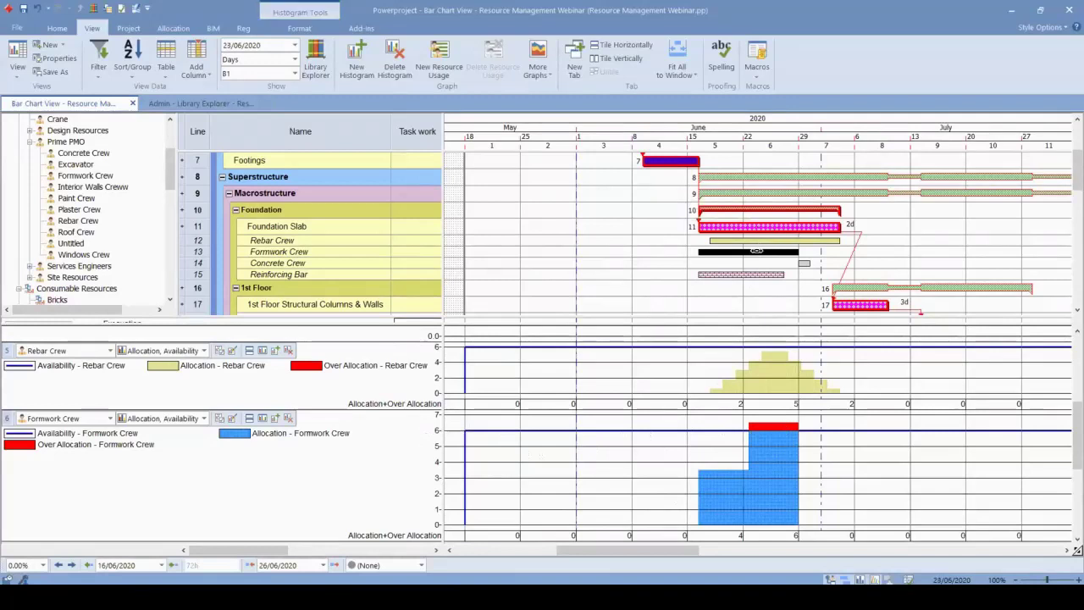
double_click(756, 252)
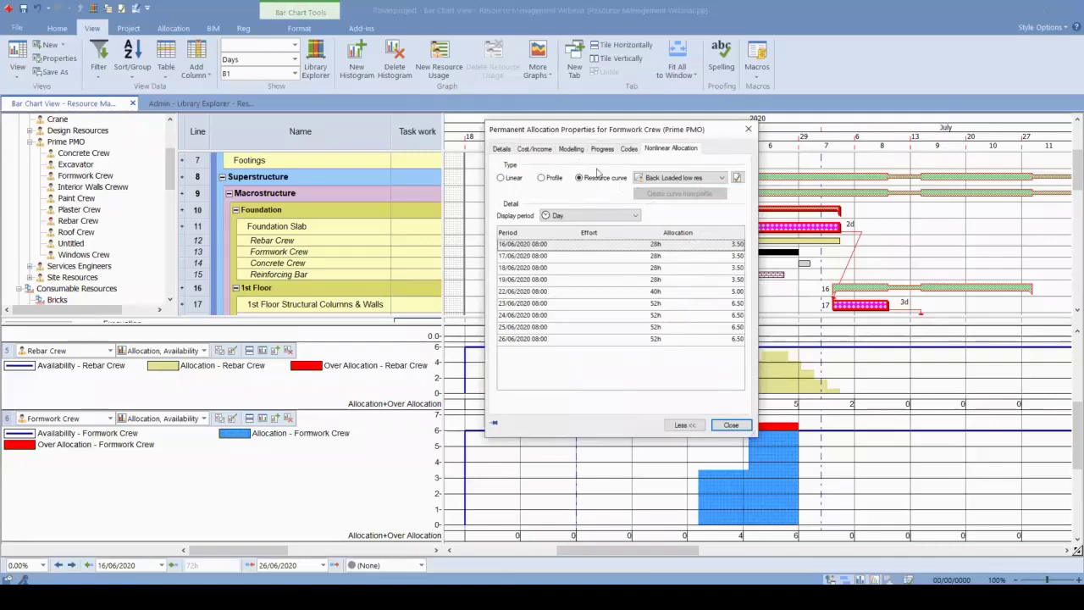
click(749, 129)
- Set the Formwork Crew's allocation on the Foundation Slab task to 4.00 and check it against the crew's histogram
drag(443, 254, 669, 279)
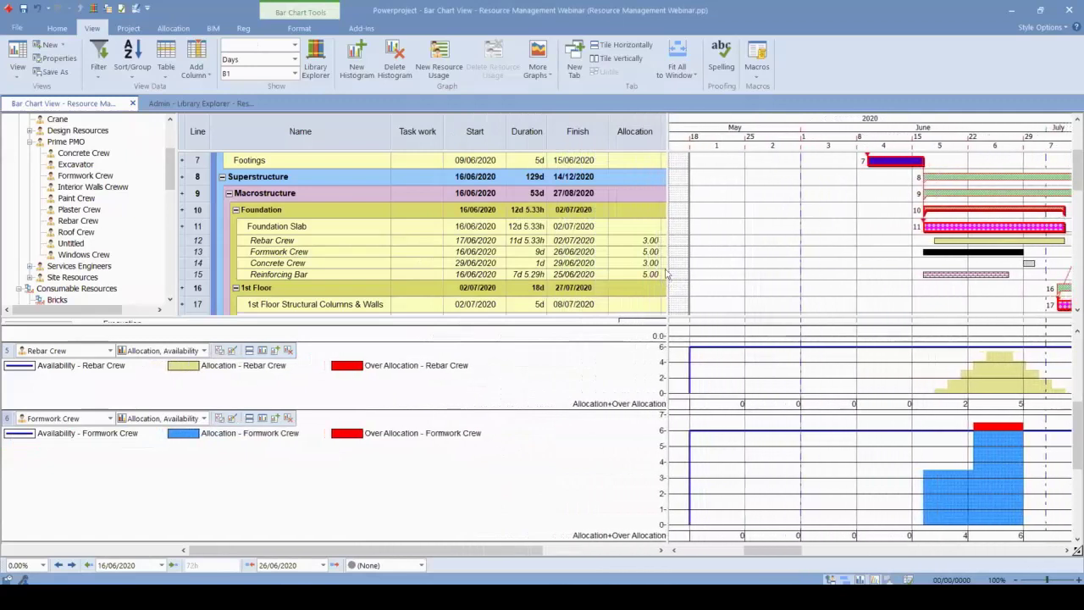
click(649, 252)
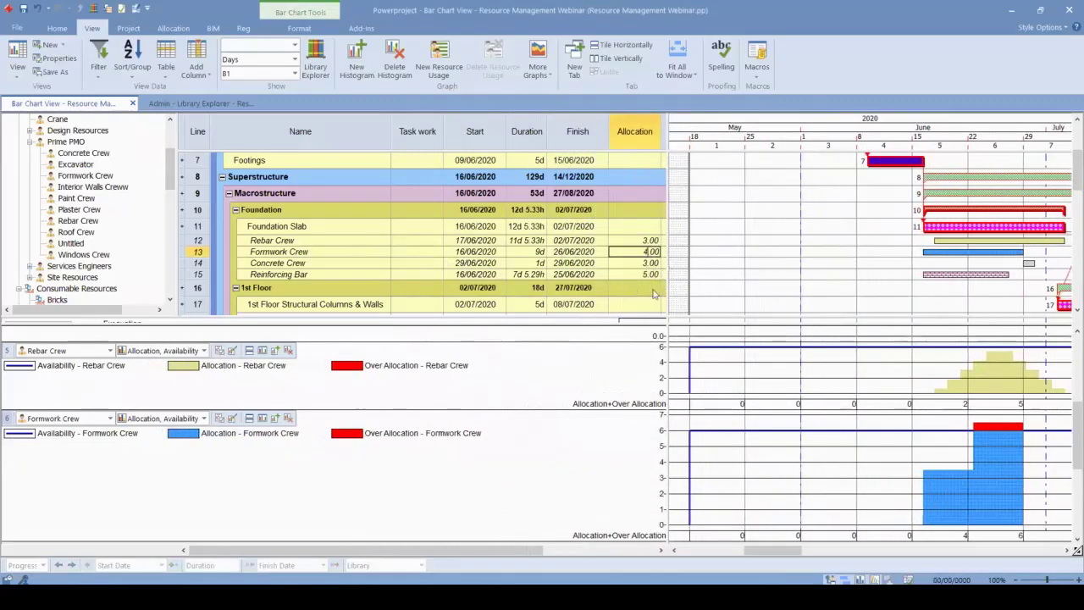
click(745, 281)
click(999, 452)
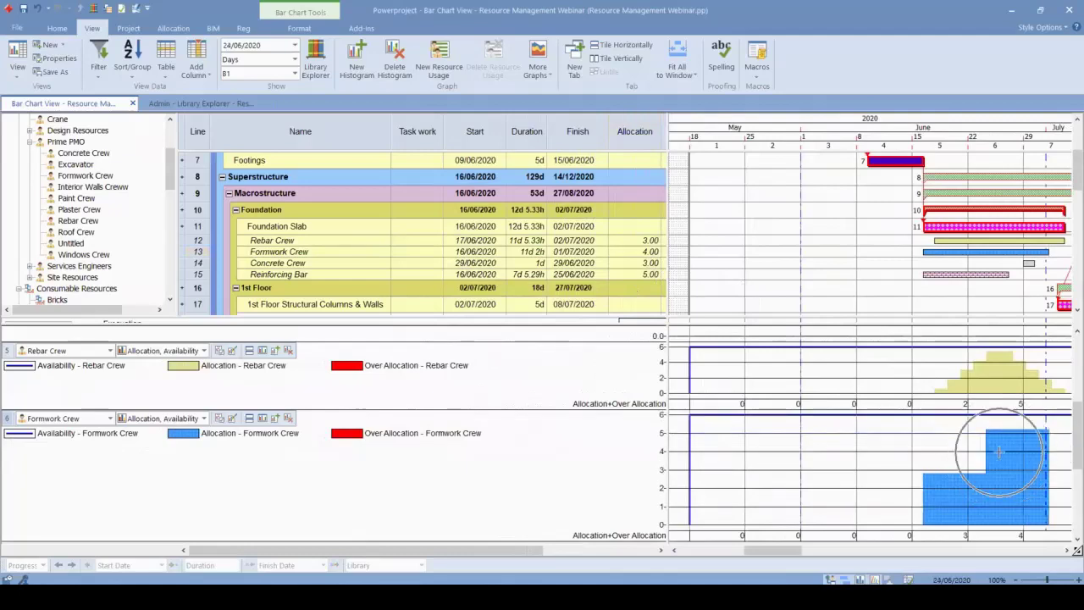
drag(667, 240, 449, 239)
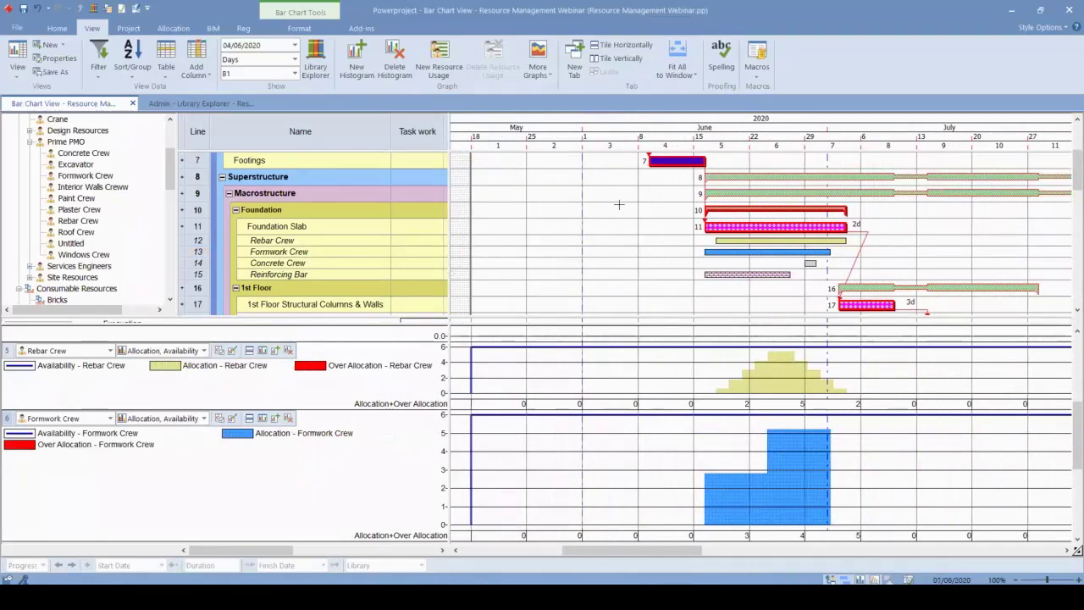
- Delete the Rebar Crew and Formwork Crew histograms from below the bar chart
scroll(618, 205, down, 1)
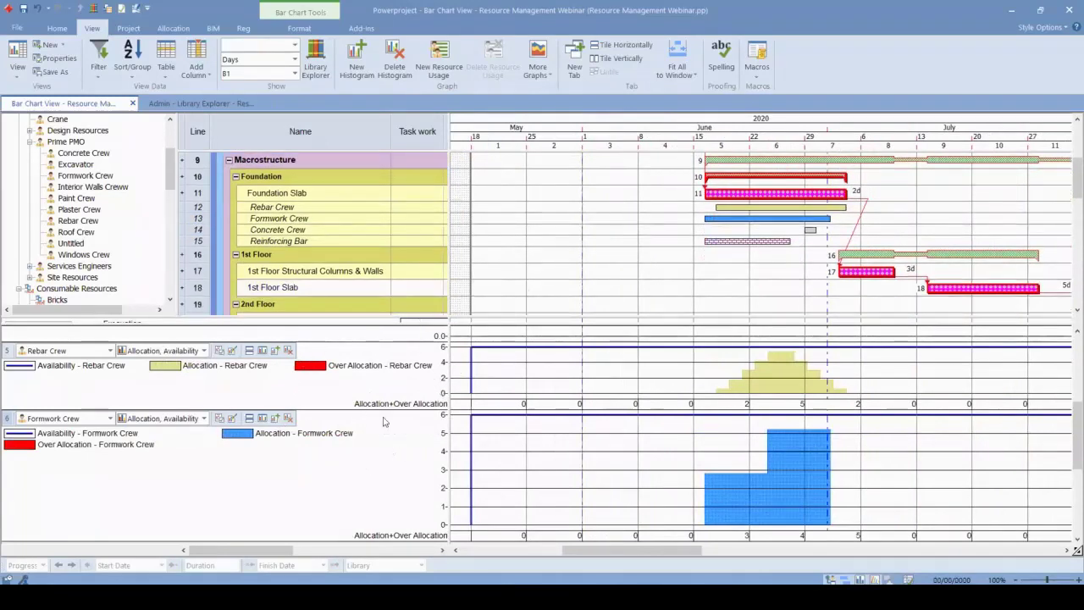
scroll(428, 423, down, 3)
scroll(445, 433, up, 2)
scroll(294, 373, up, 2)
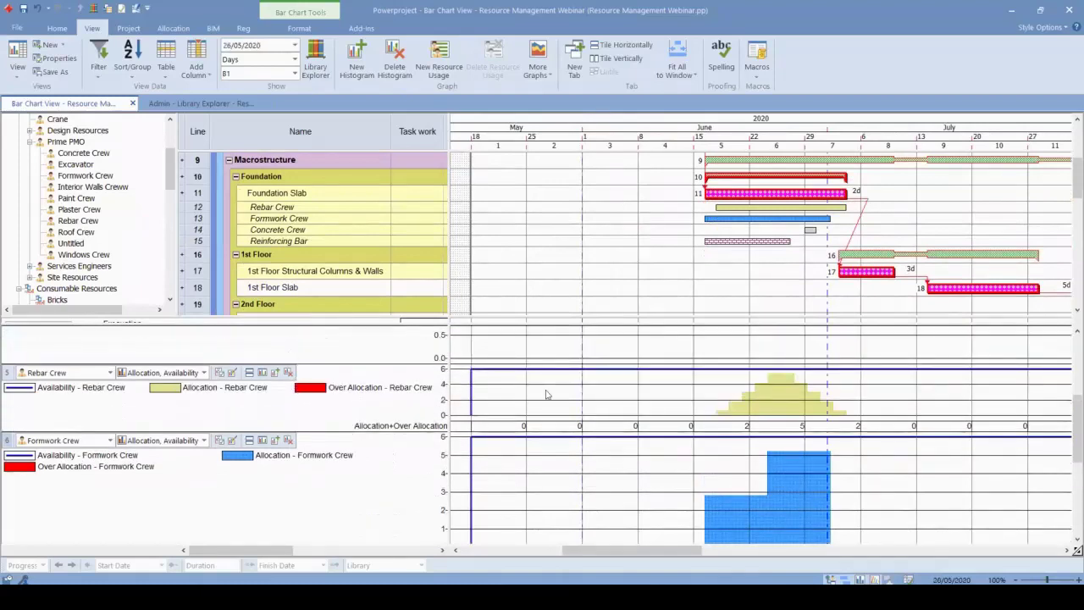
click(288, 372)
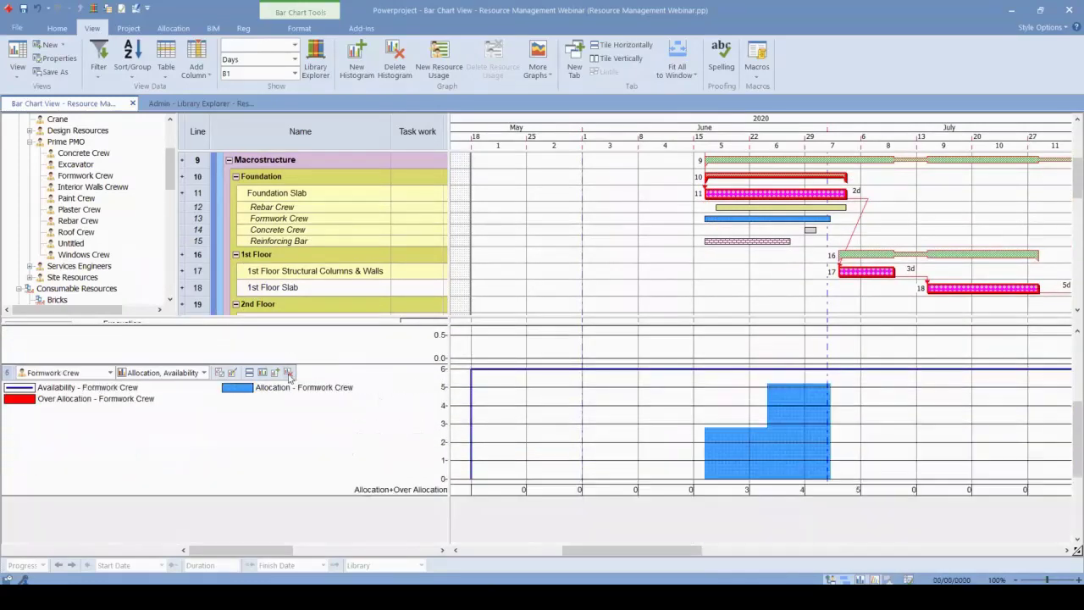
click(288, 373)
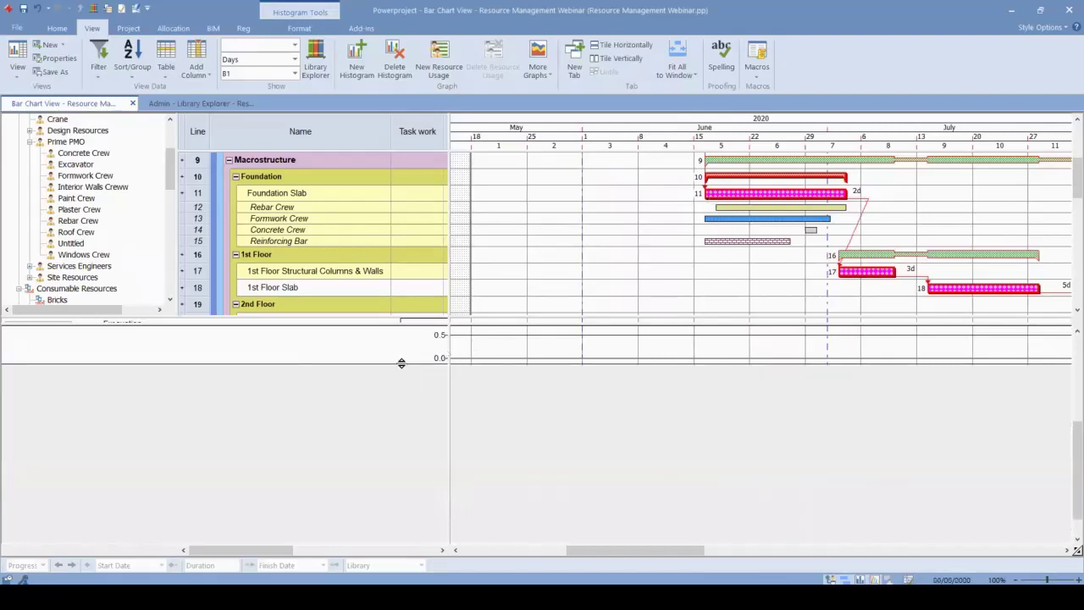
- Display the line of balance chart below the bar chart, with the timescale compressed to show more of the project's task lines
drag(398, 322, 397, 330)
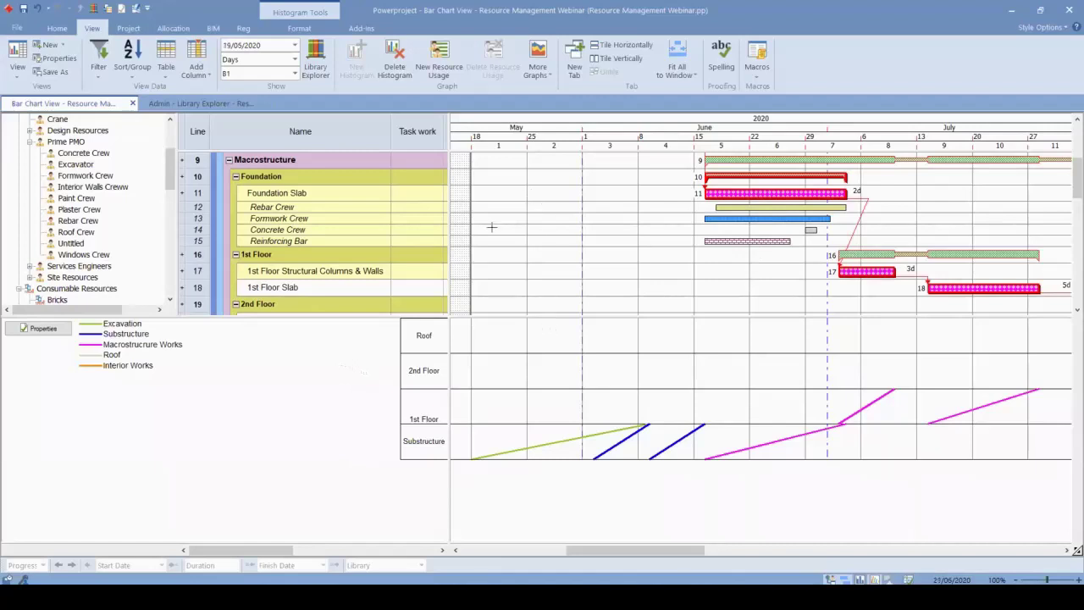
drag(448, 228, 277, 239)
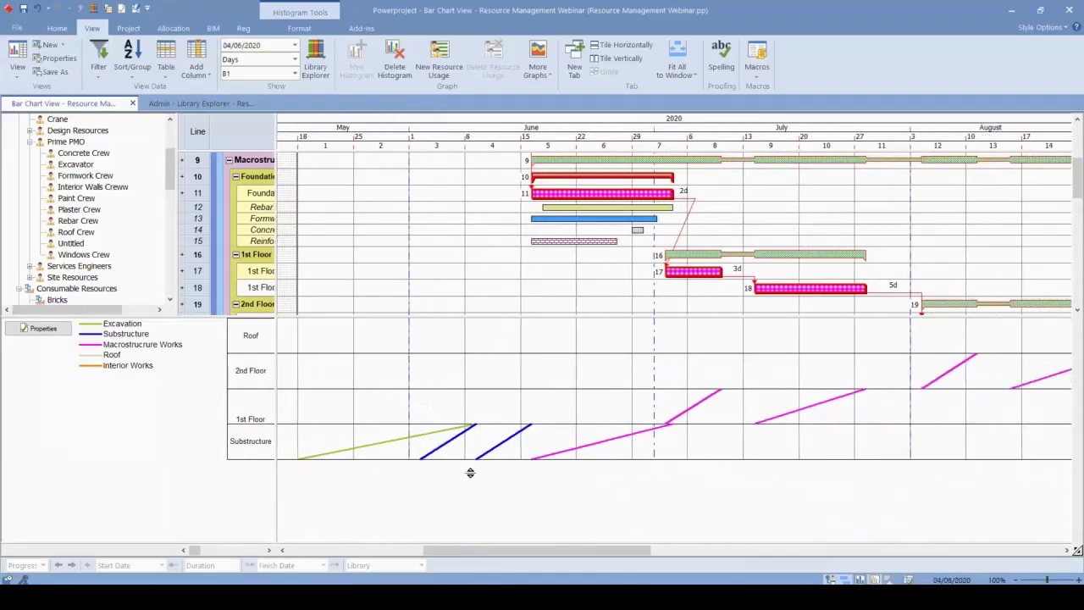
scroll(614, 243, down, 1)
scroll(618, 240, up, 3)
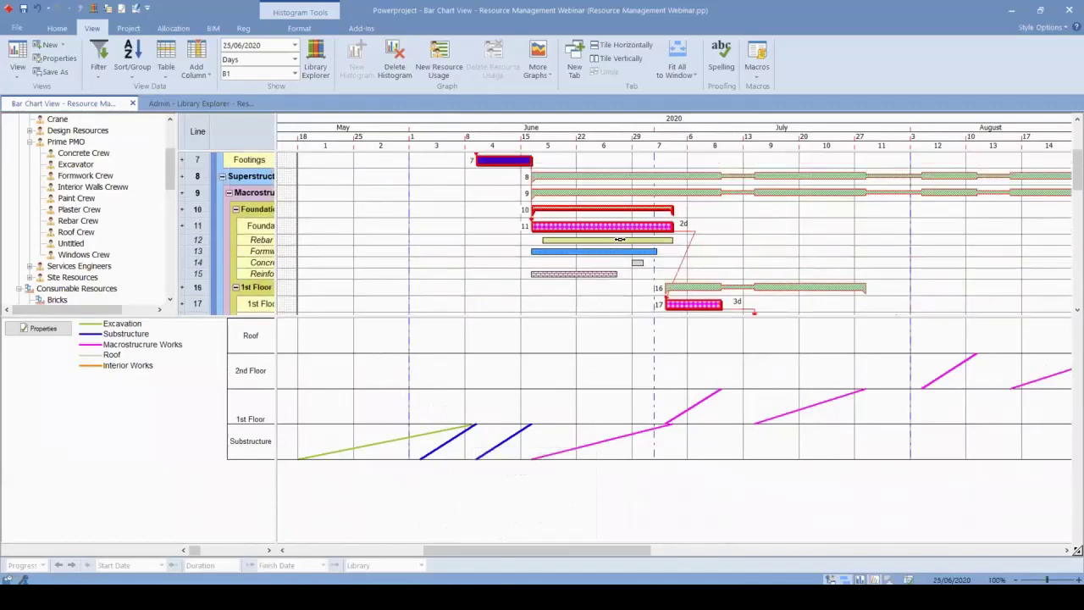
scroll(621, 239, up, 1)
scroll(643, 211, down, 5)
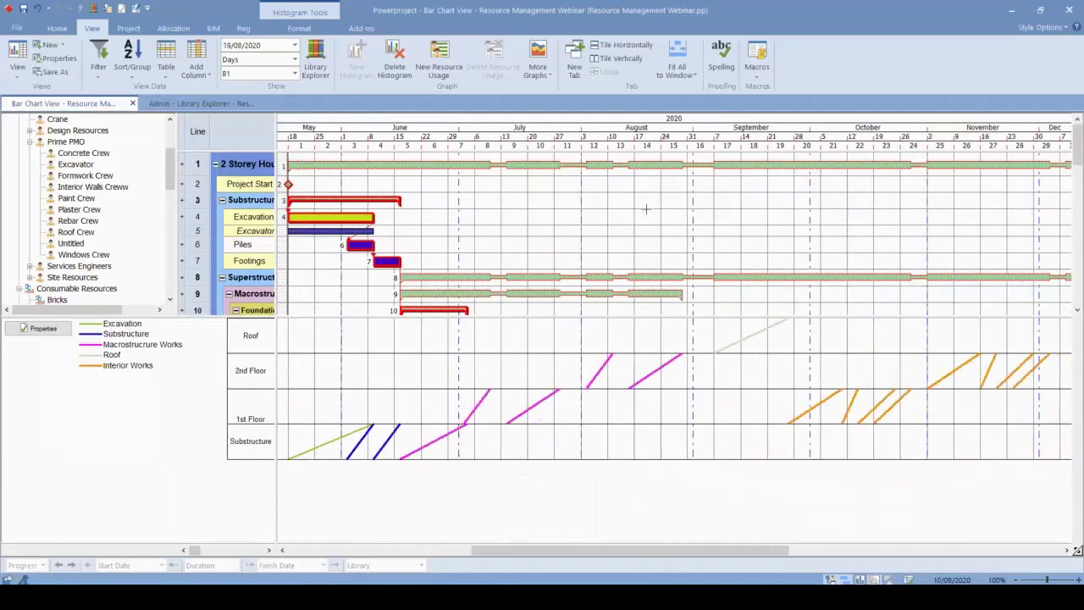
scroll(647, 209, up, 1)
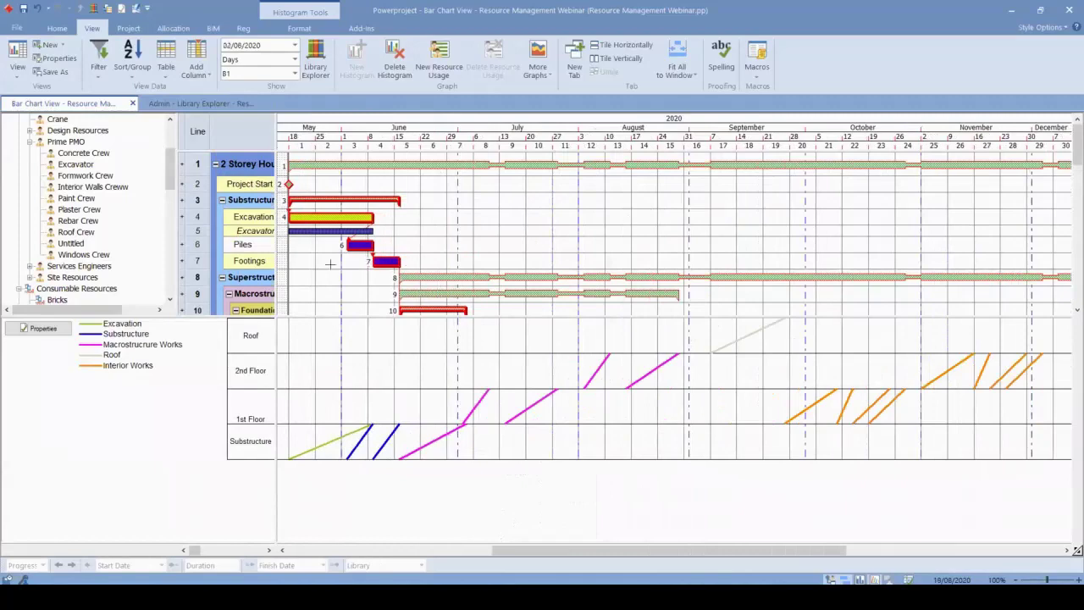
drag(280, 254, 437, 268)
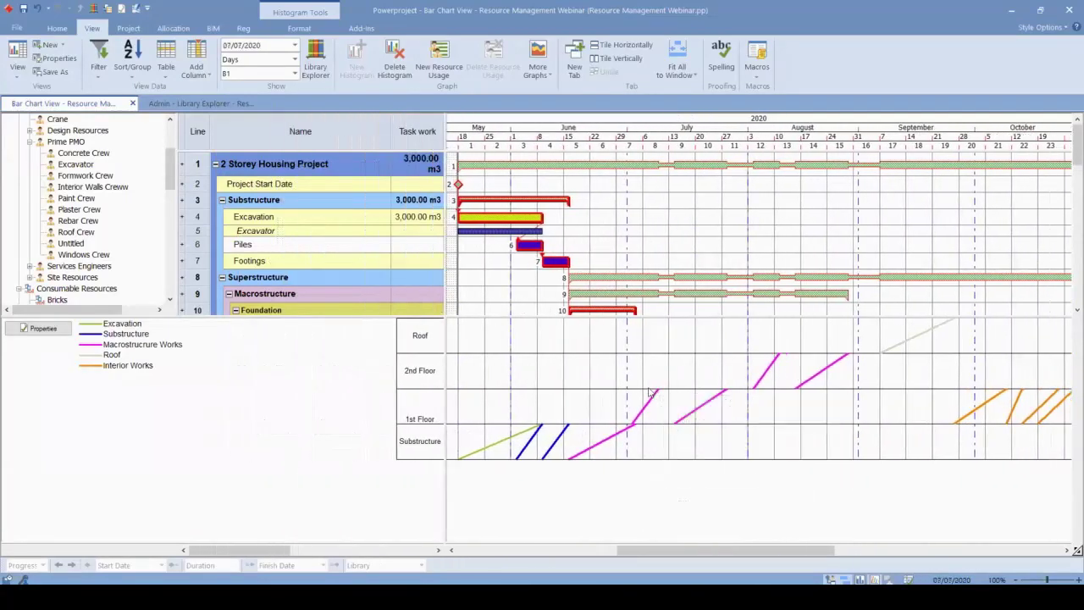
click(743, 387)
- Reschedule the project, straightening the progress line to the progress entry period recorded against the Project Report Date
click(511, 216)
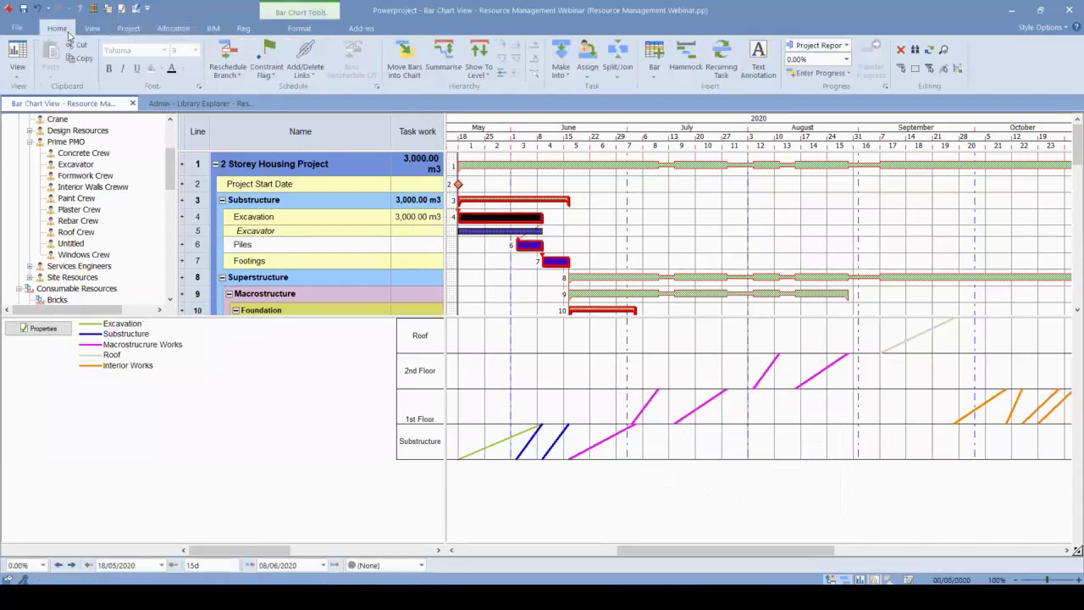
click(227, 55)
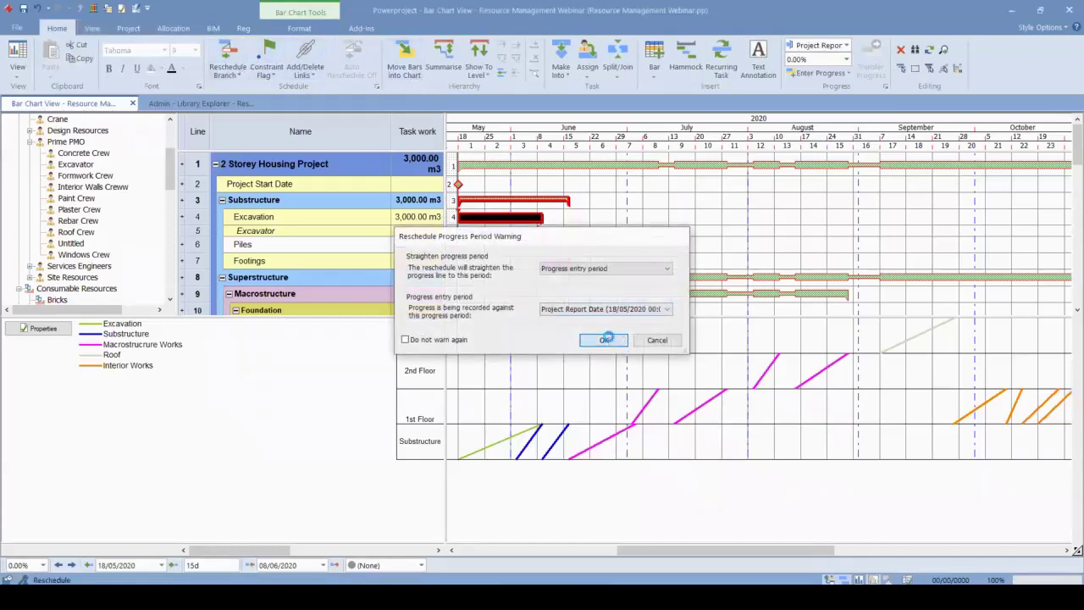
click(604, 338)
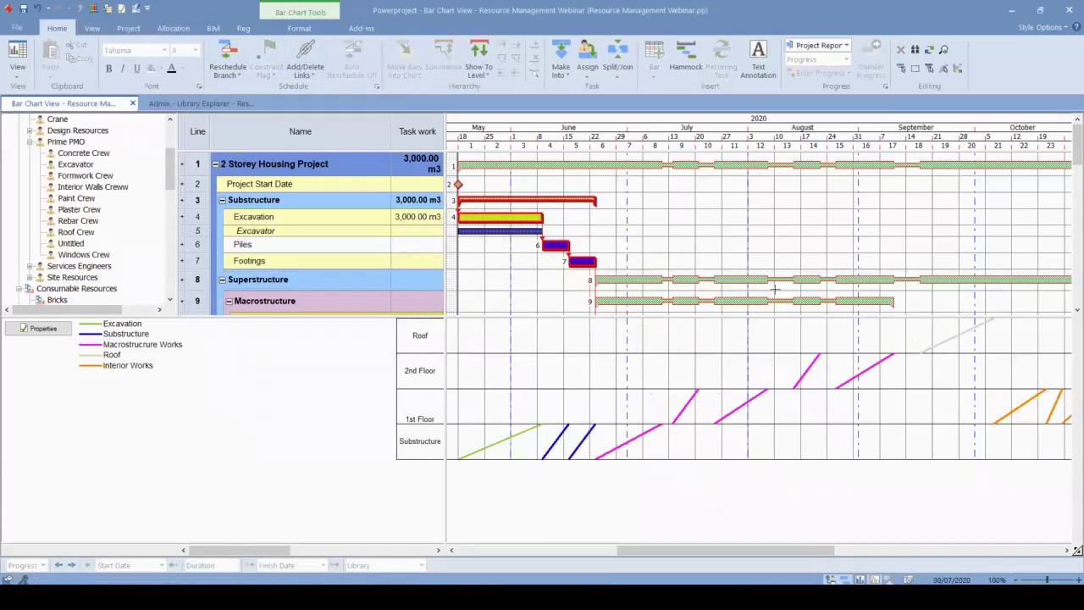
- Compare the Piles and Footings bars with their line of balance lines, with the Start and Duration columns exposed
scroll(745, 284, down, 3)
scroll(619, 235, up, 3)
click(535, 216)
click(583, 260)
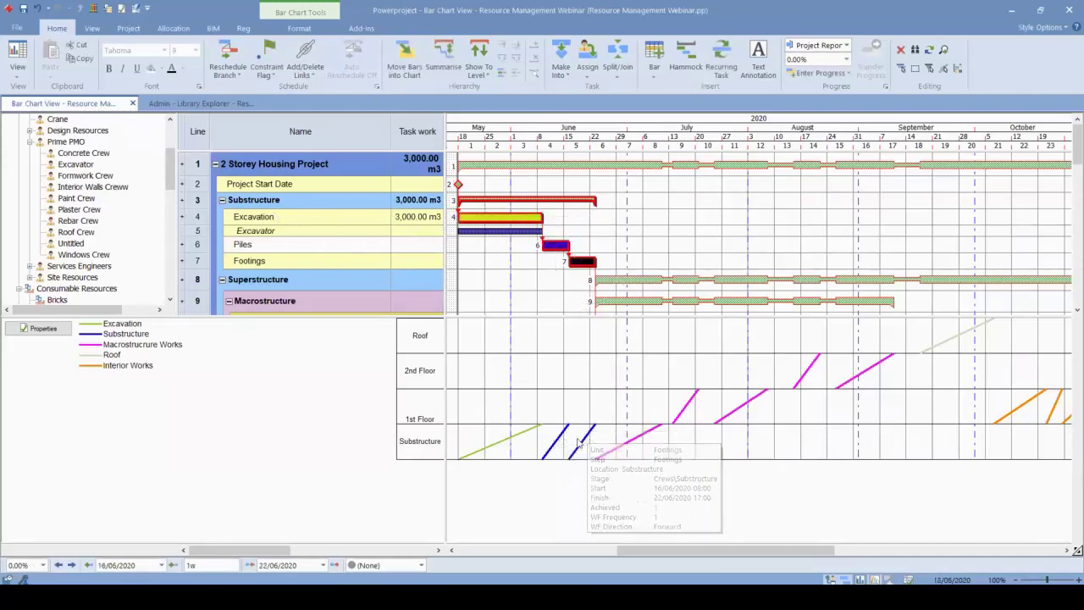
click(553, 263)
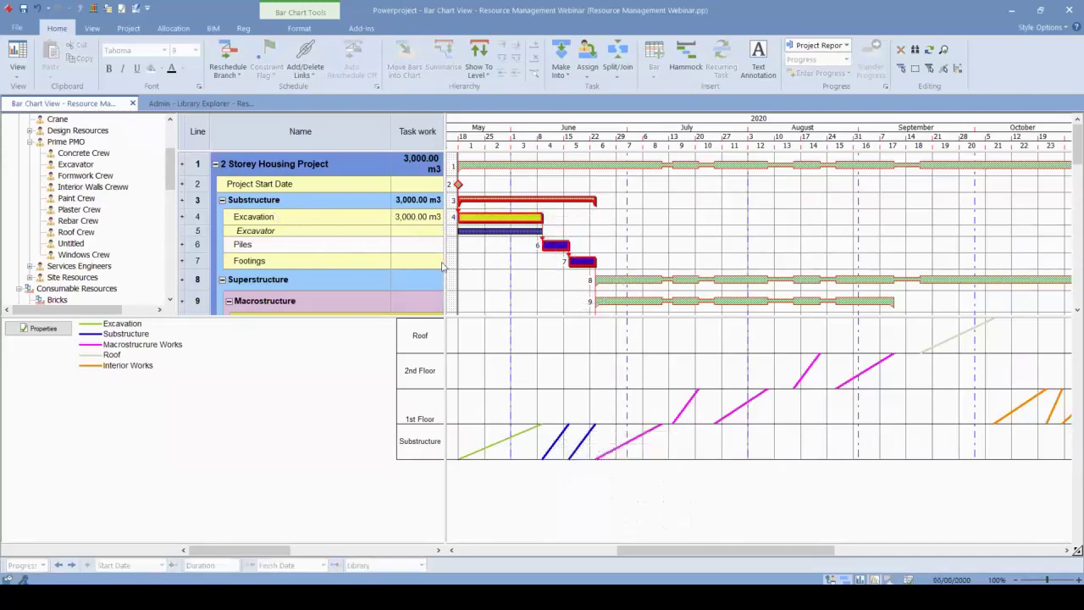
drag(444, 264, 554, 263)
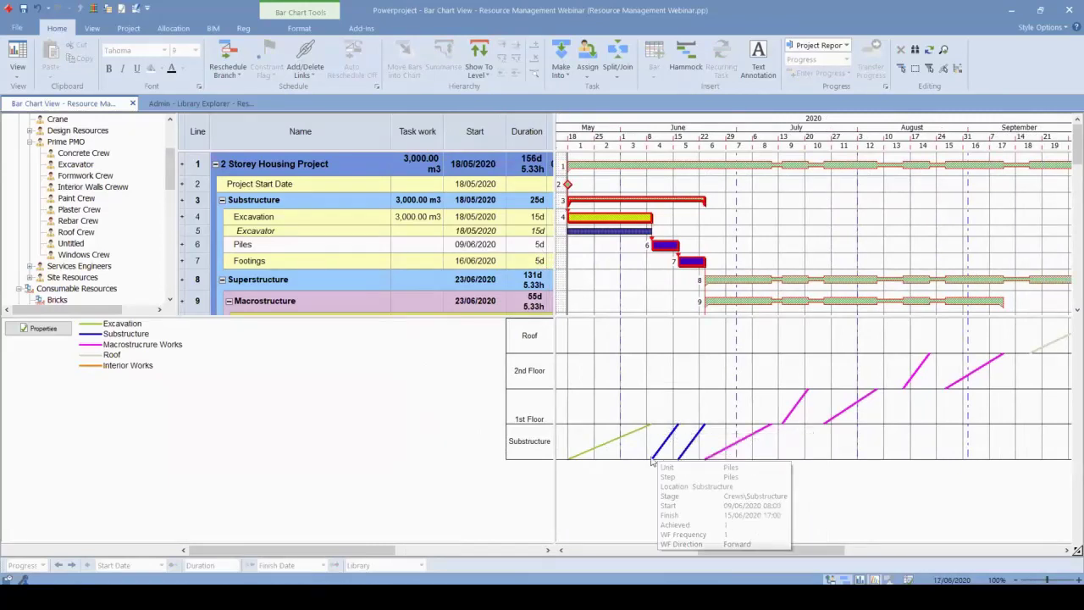
- Move the Footings line earlier in the line of balance chart so it starts on 11/06/2020, overlapping Piles
mouse_move(688, 442)
drag(684, 442, 680, 449)
click(676, 284)
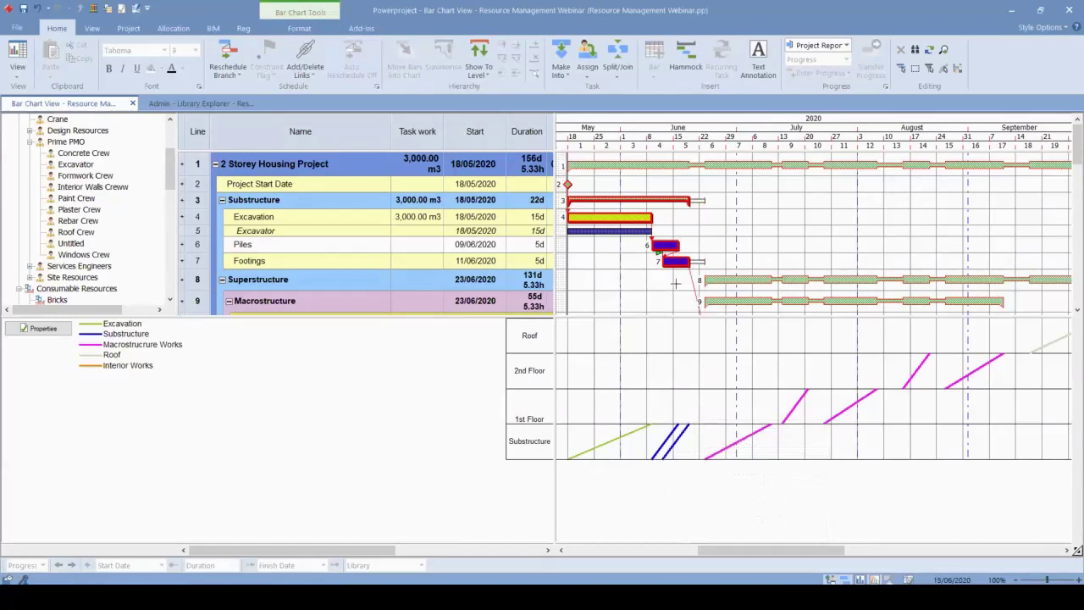
click(672, 446)
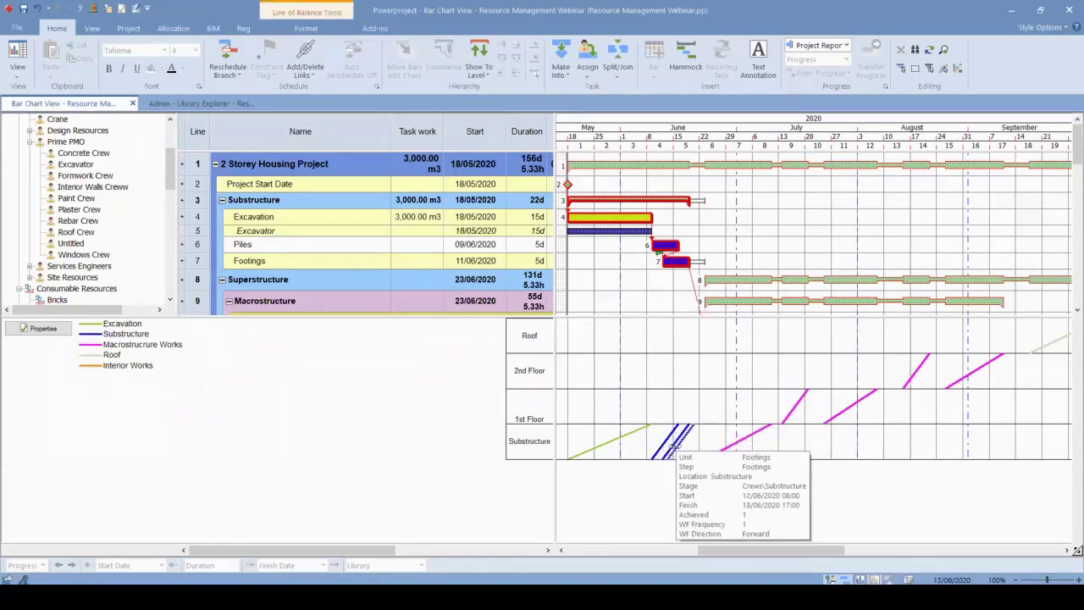
mouse_move(675, 442)
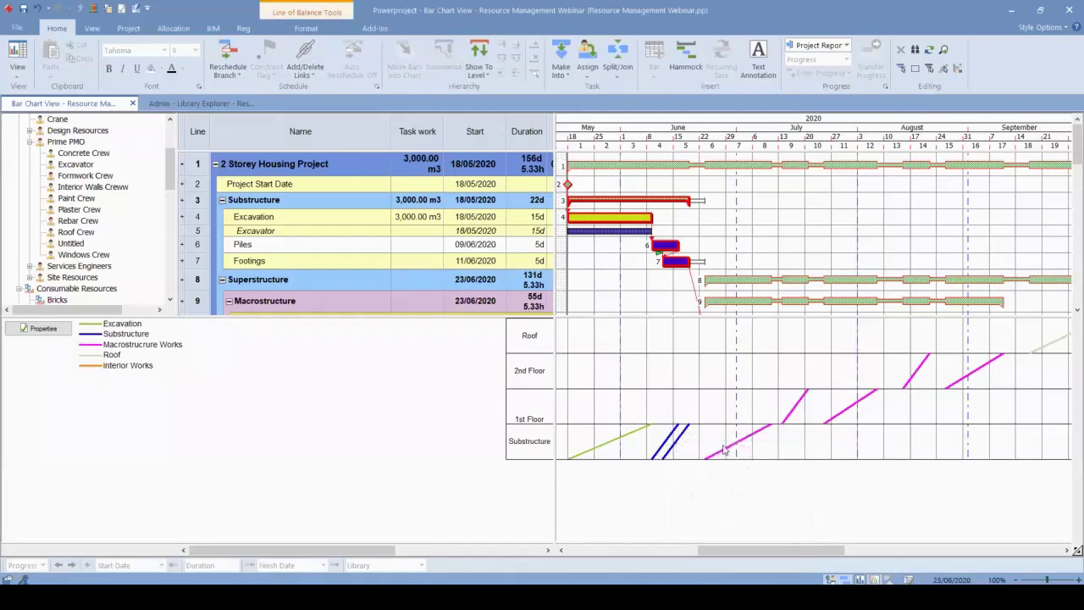
- Move the Foundation Slab line earlier in the line of balance chart so it starts on 16/06/2020
mouse_move(725, 449)
drag(696, 449, 696, 449)
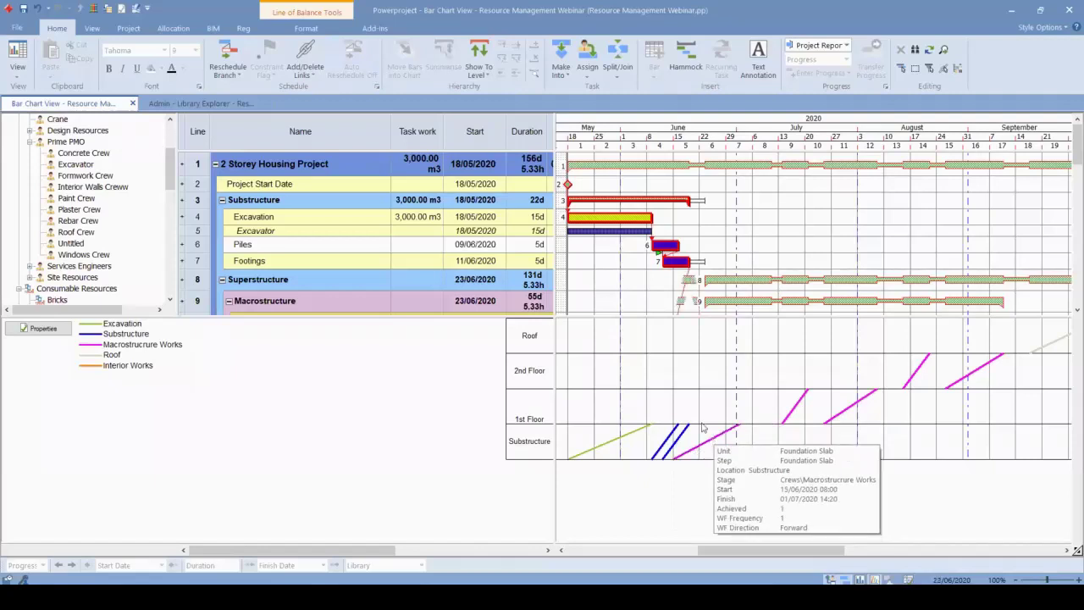
scroll(690, 256, down, 2)
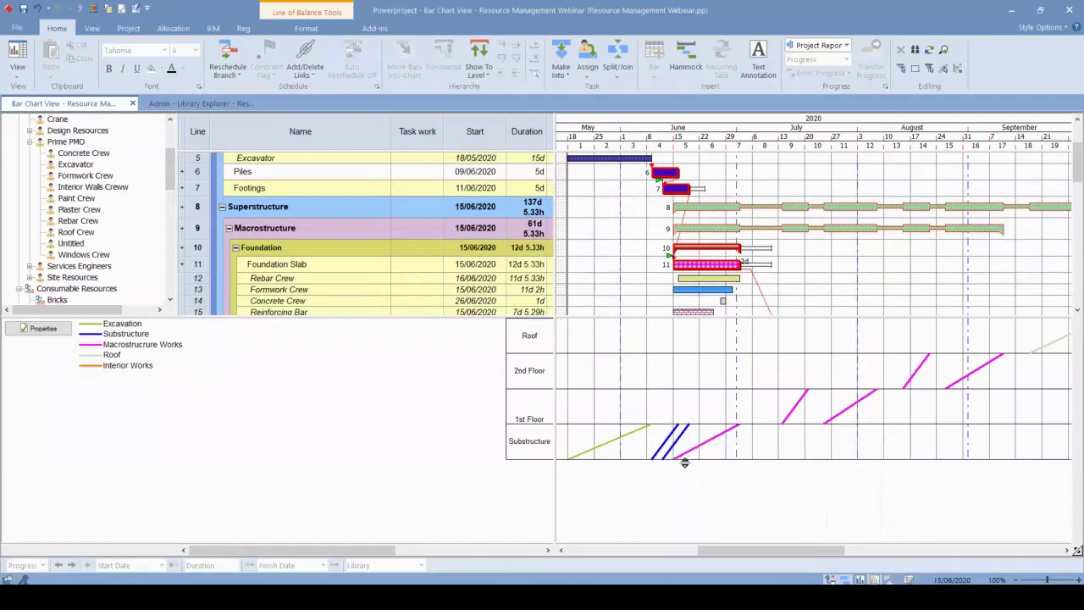
drag(696, 430, 693, 440)
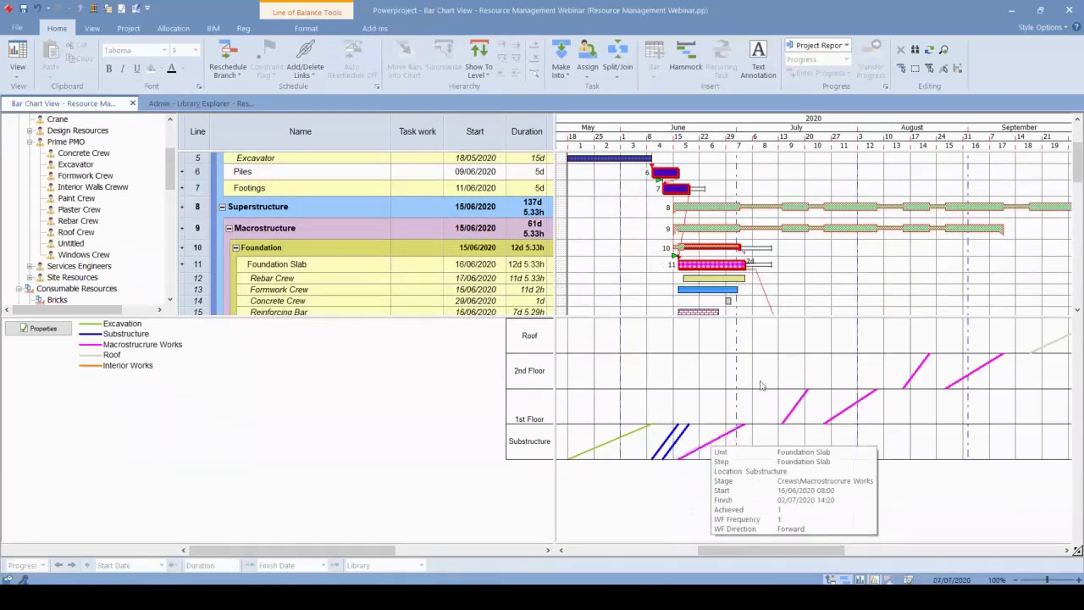
- Move the 1st Floor Structural Columns & Walls line earlier so it starts on 02/07/2020 at 14:20, directly after Foundation Slab
mouse_move(789, 412)
mouse_down()
mouse_move(759, 410)
mouse_move(784, 411)
mouse_up()
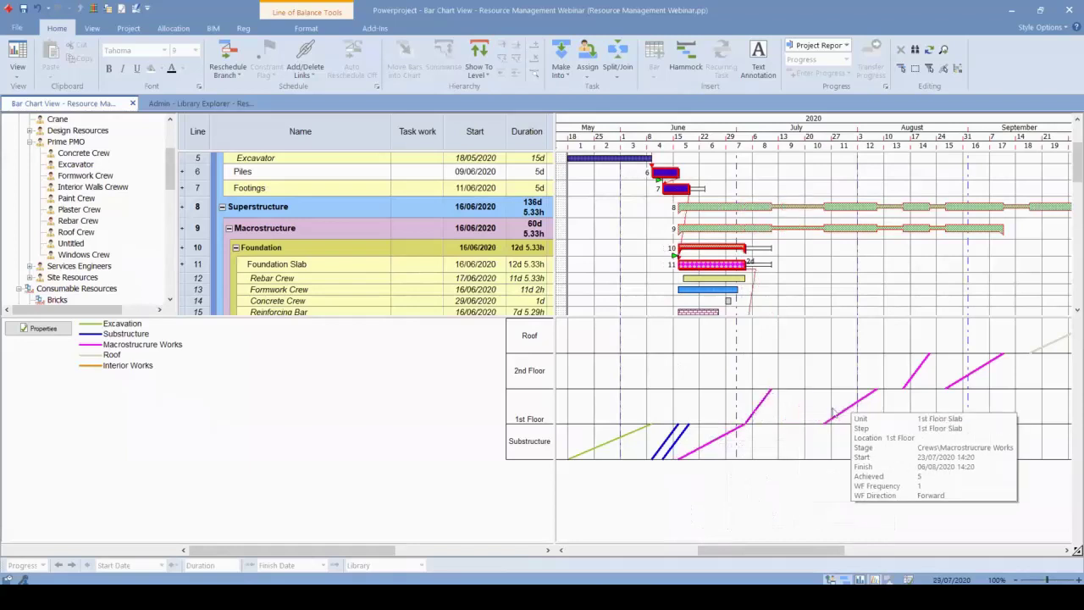
click(759, 399)
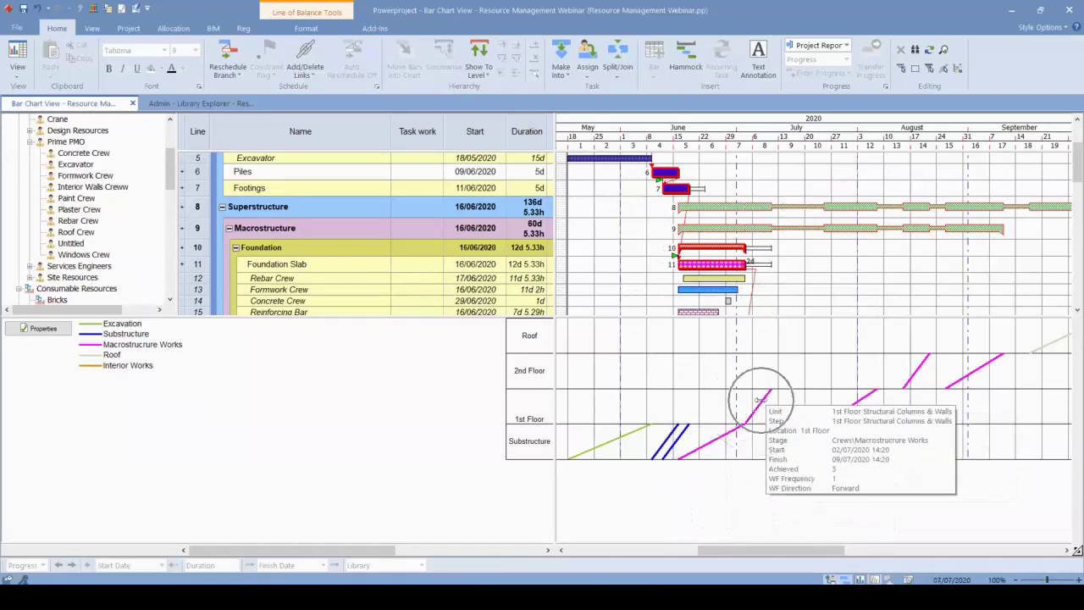
click(759, 397)
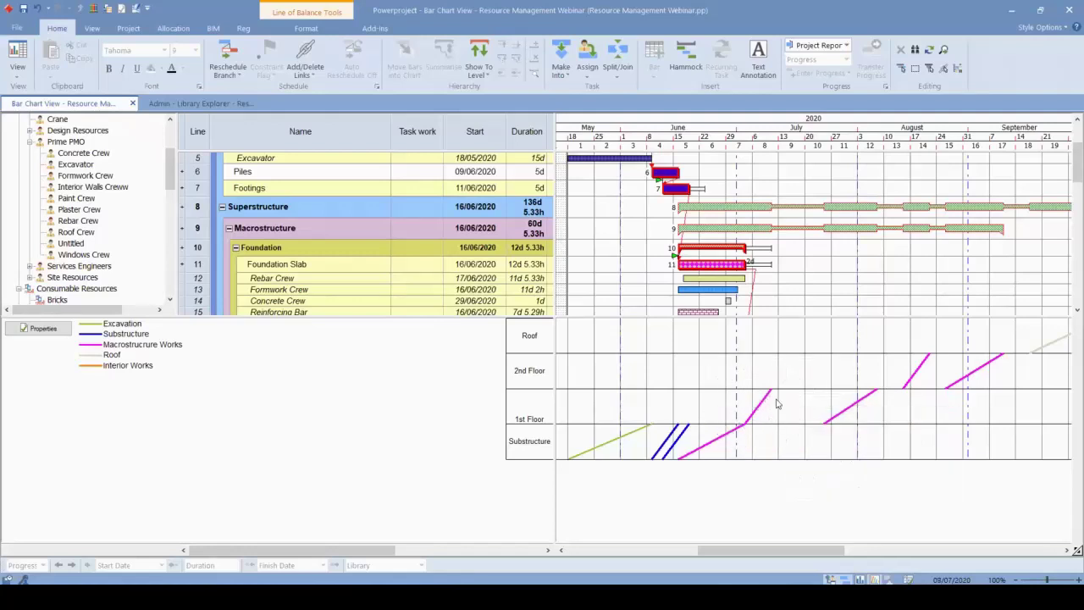
- Check the start and finish details of the 1st Floor Slab line in the line of balance chart
click(844, 409)
click(843, 410)
click(826, 420)
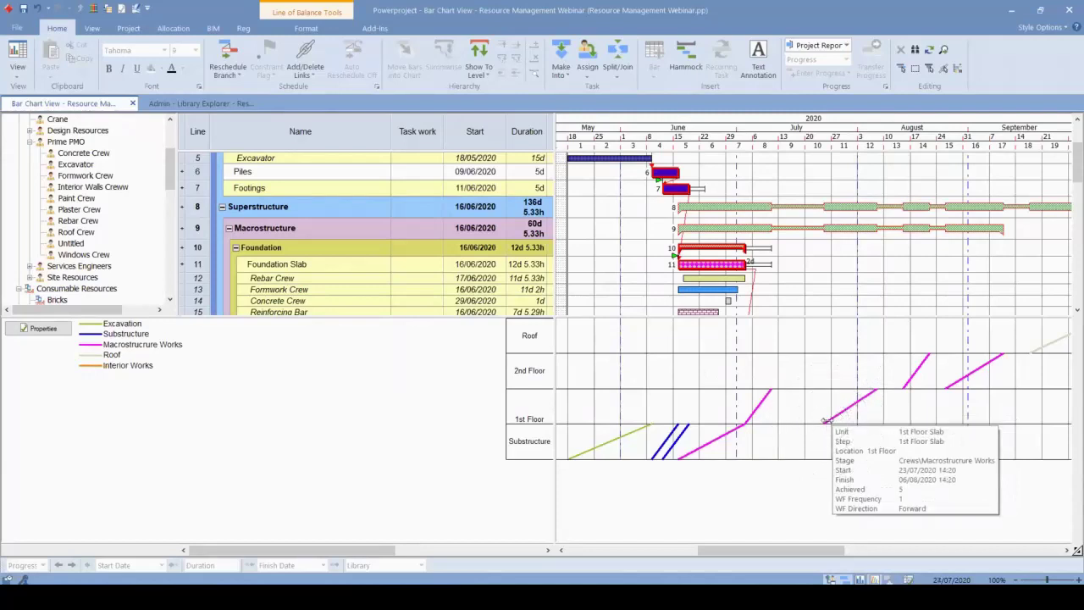
click(827, 419)
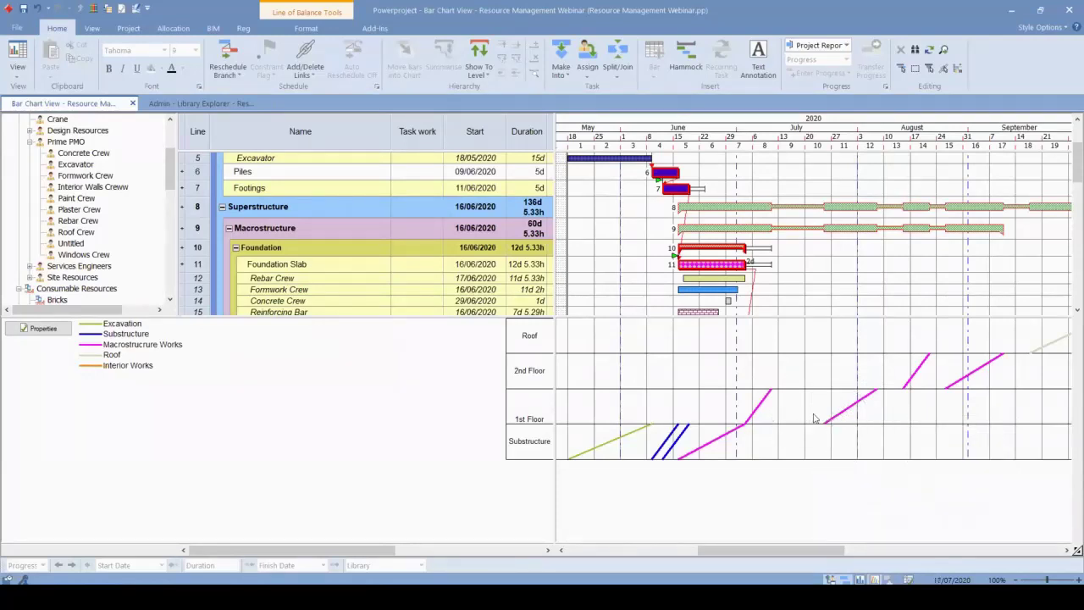
- Move the 1st Floor Slab line earlier in the line of balance chart so it starts on 10/07/2020, after 1st Floor Structural Columns & Walls
mouse_move(831, 416)
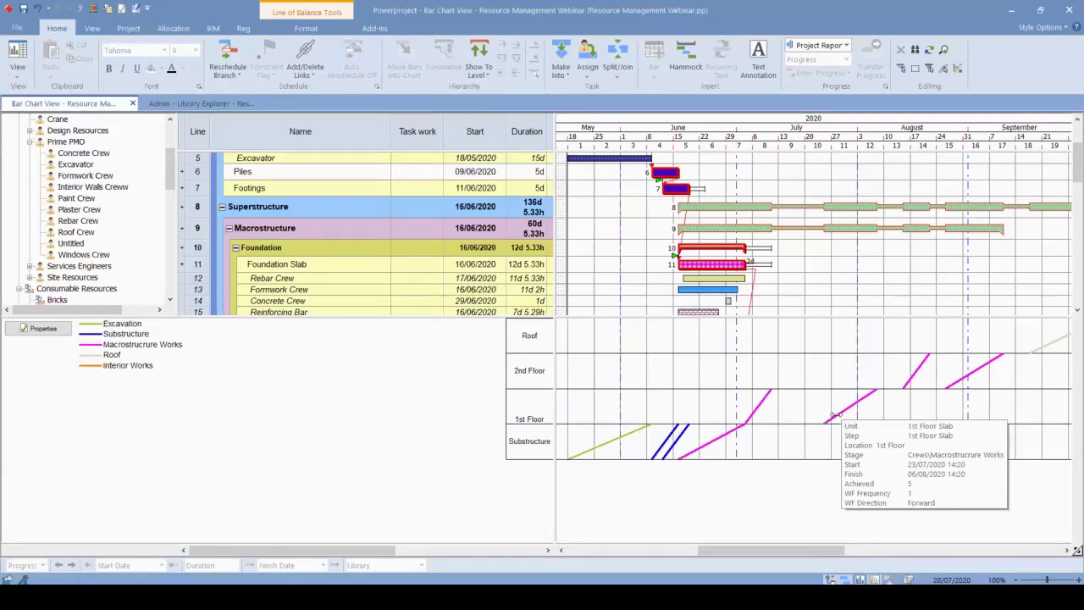
drag(834, 415, 793, 395)
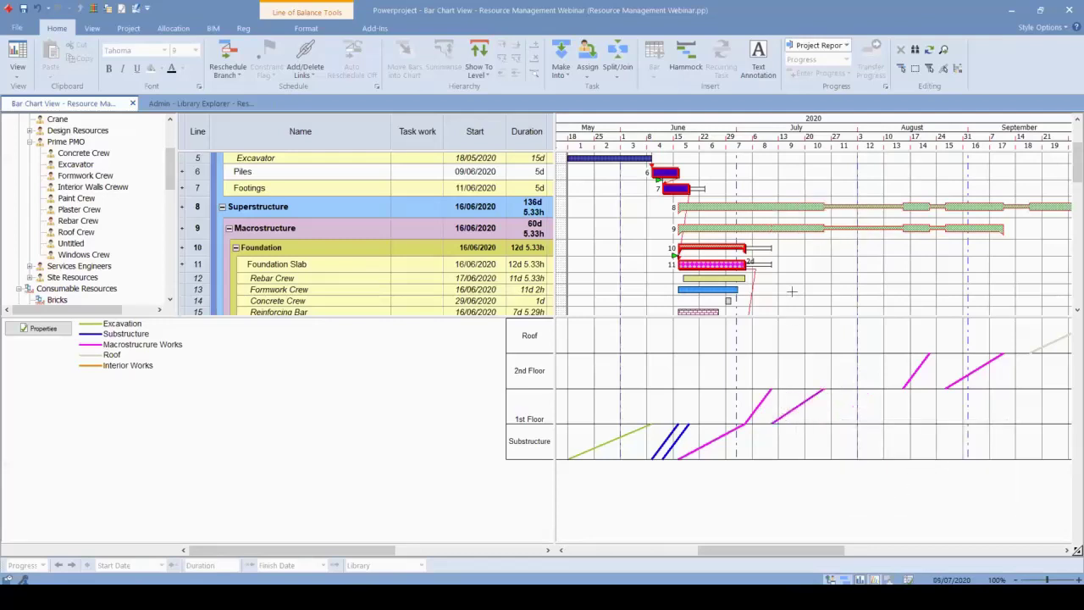
scroll(796, 254, down, 1)
mouse_move(754, 410)
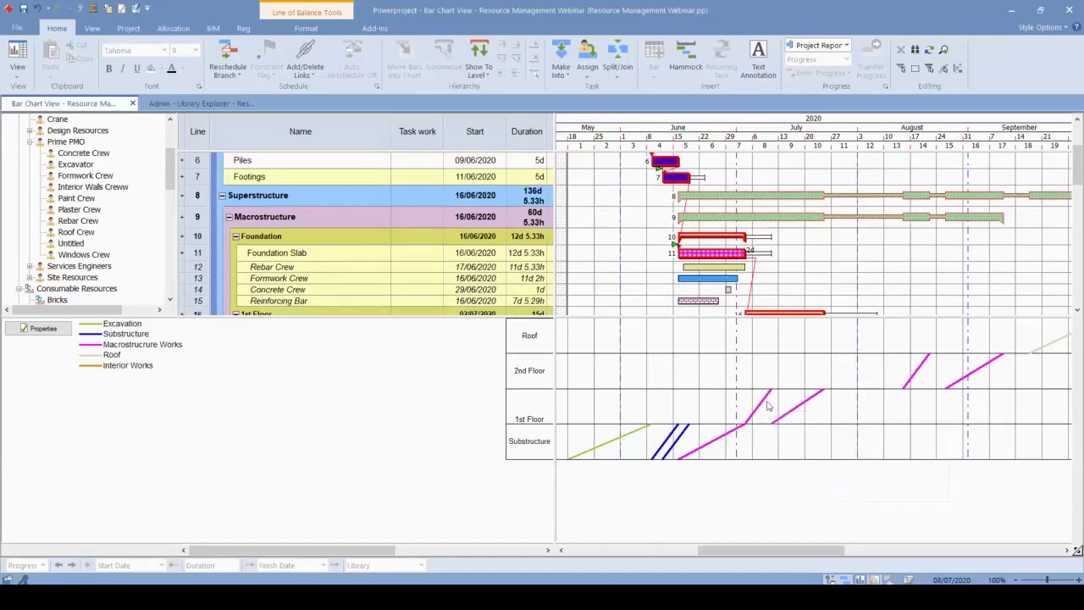
mouse_move(767, 389)
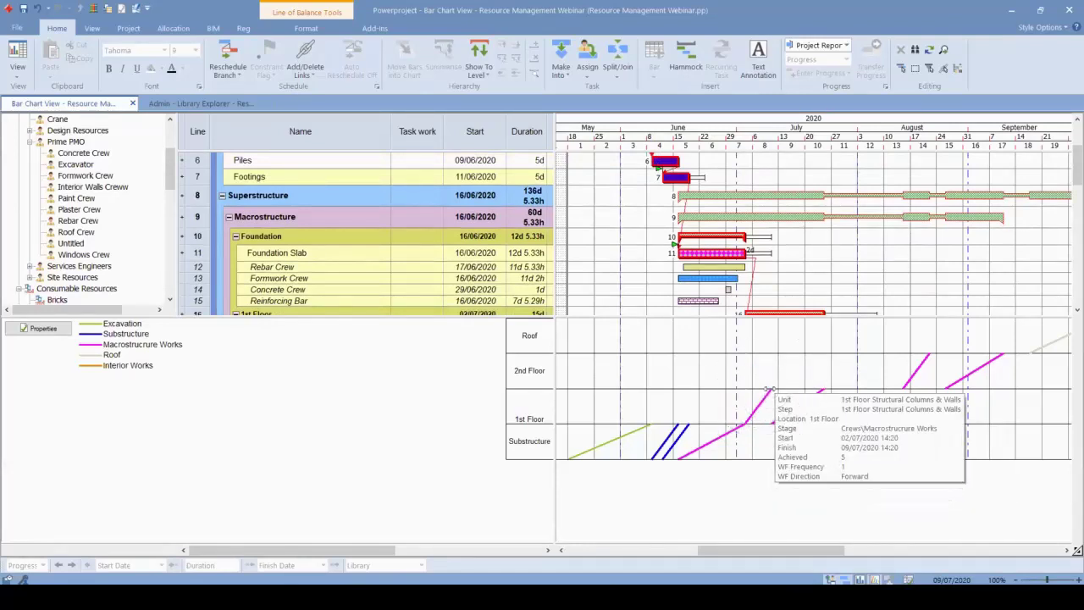
mouse_move(796, 403)
drag(798, 404, 803, 409)
mouse_move(798, 408)
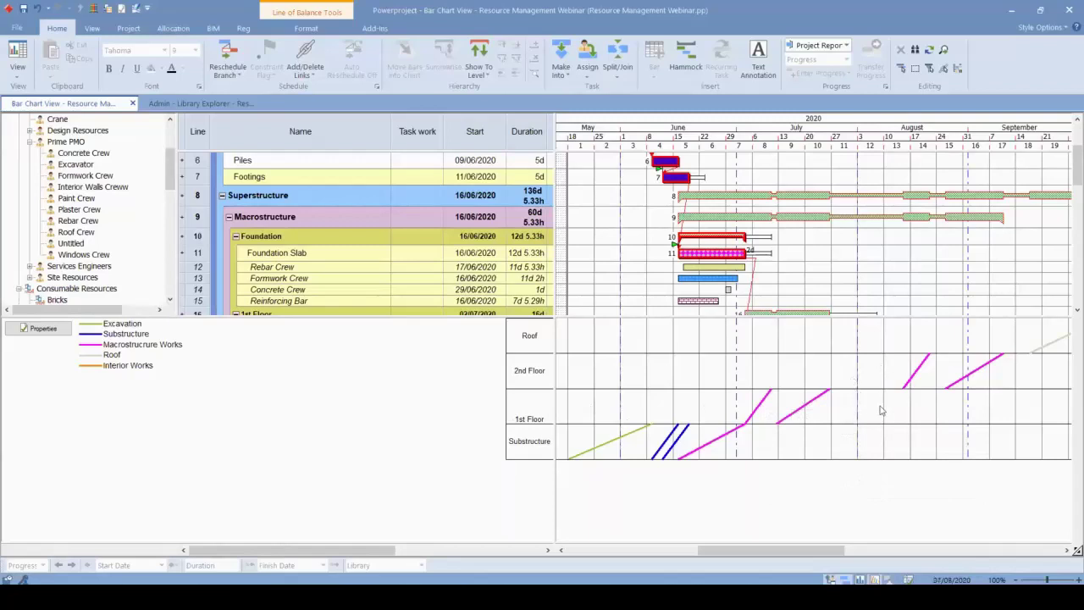
- Move the 2nd Floor Structural Columns & Walls line earlier to start on 24/07/2020 and the 2nd Floor Slab line to start on 30/07/2020
drag(908, 377, 841, 373)
drag(973, 374, 878, 360)
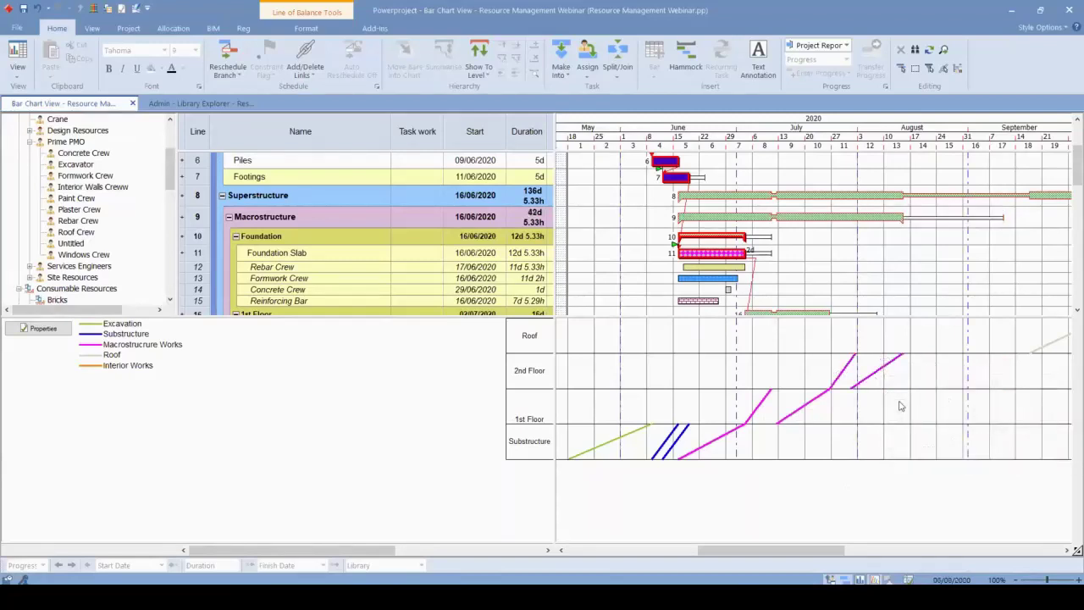
- Move the Roof line earlier so it starts on 17/08/2020 at 14:20, shortly after the 2nd Floor Slab
drag(799, 552, 829, 552)
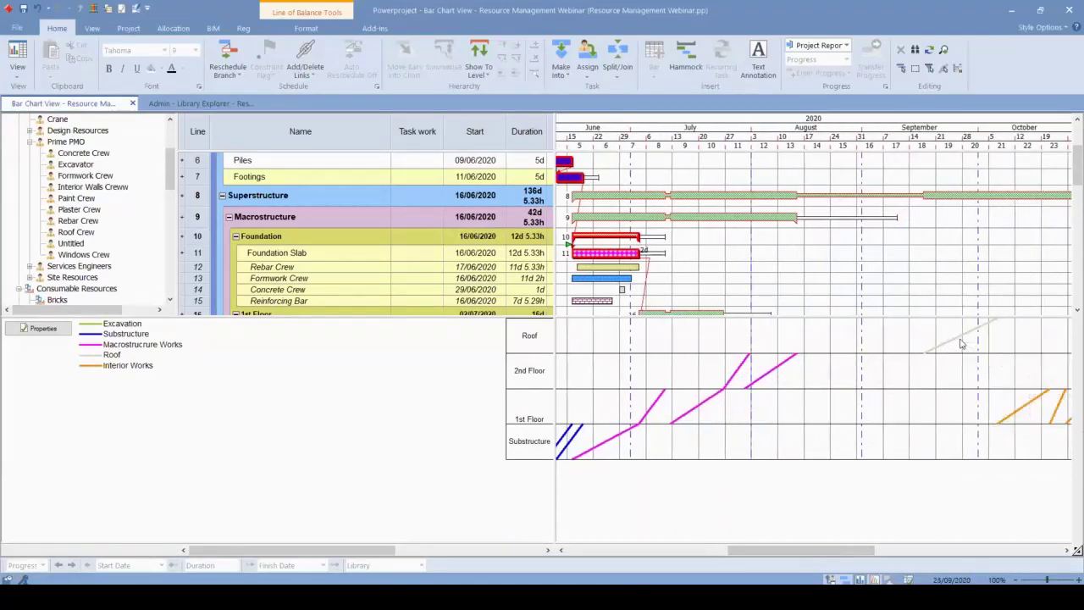
drag(956, 343, 834, 337)
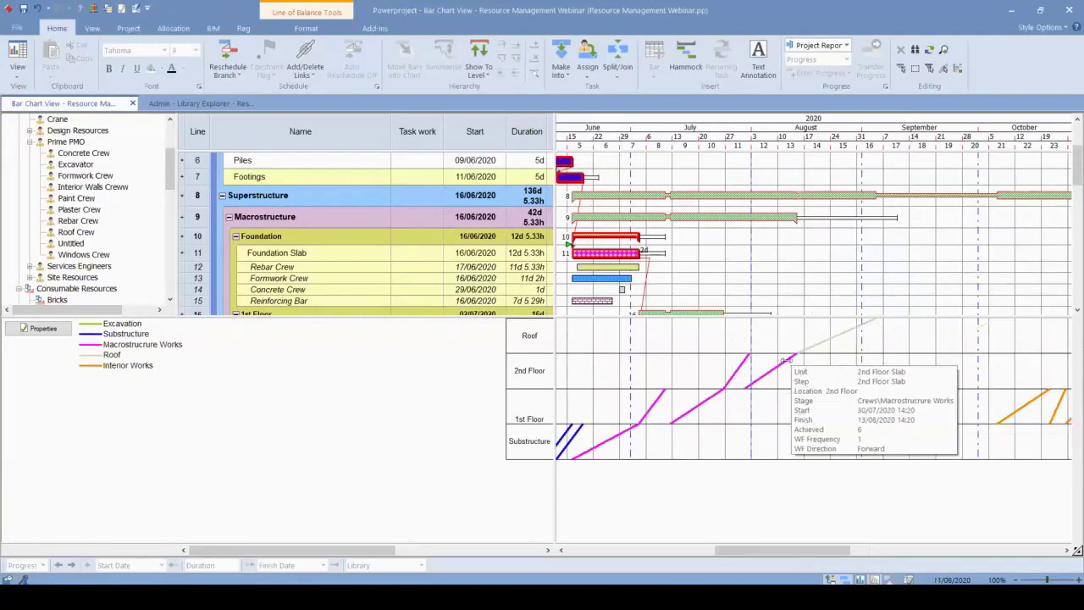
mouse_move(826, 342)
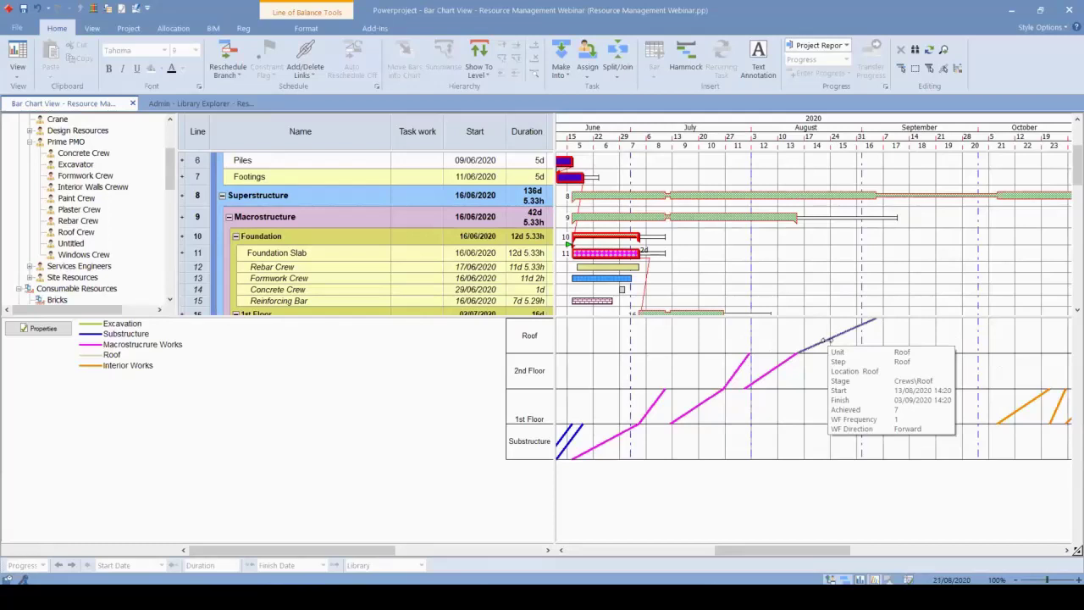
drag(831, 338, 812, 351)
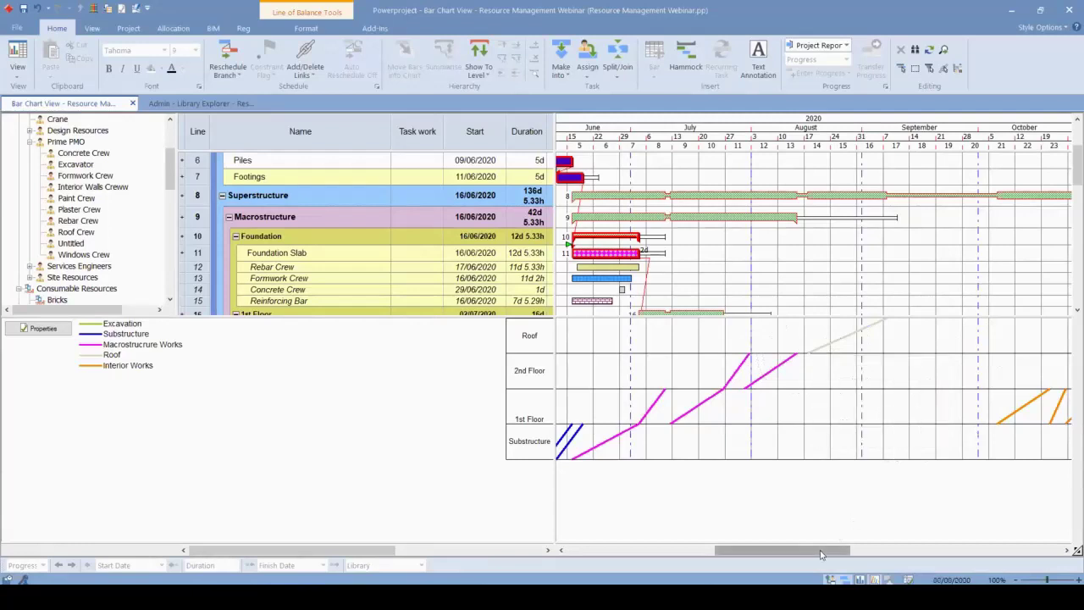
drag(820, 554, 853, 551)
mouse_move(745, 330)
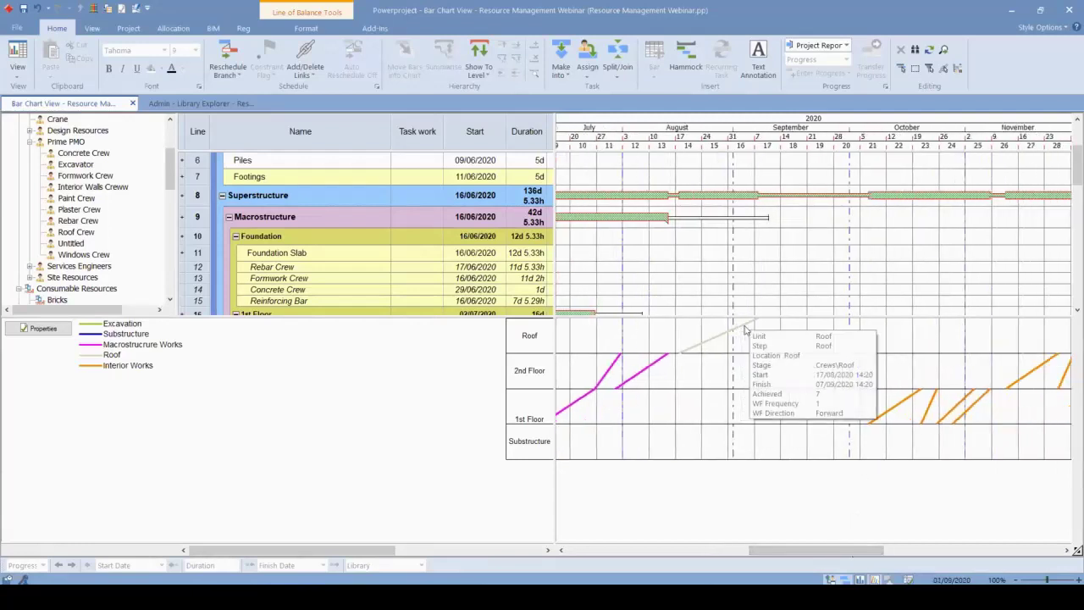
- Move the 1st Floor Interior Walls, Window Fixtures, Plaster and Paint lines earlier to start on 07/09, 18/09, 21/09 and 23/09/2020 respectively
mouse_move(887, 407)
drag(889, 408, 787, 403)
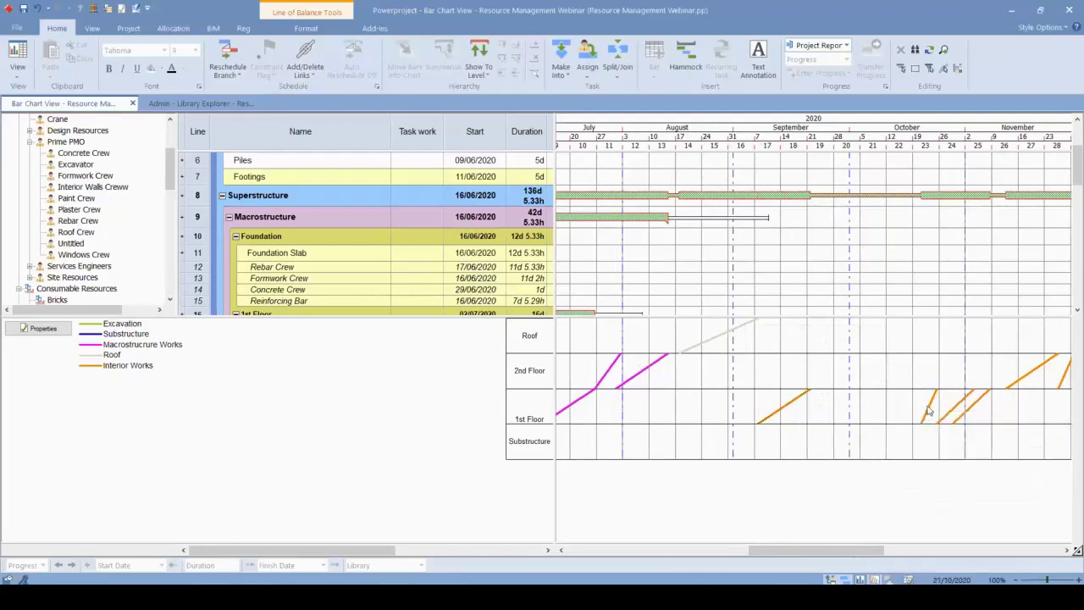
drag(929, 406, 806, 403)
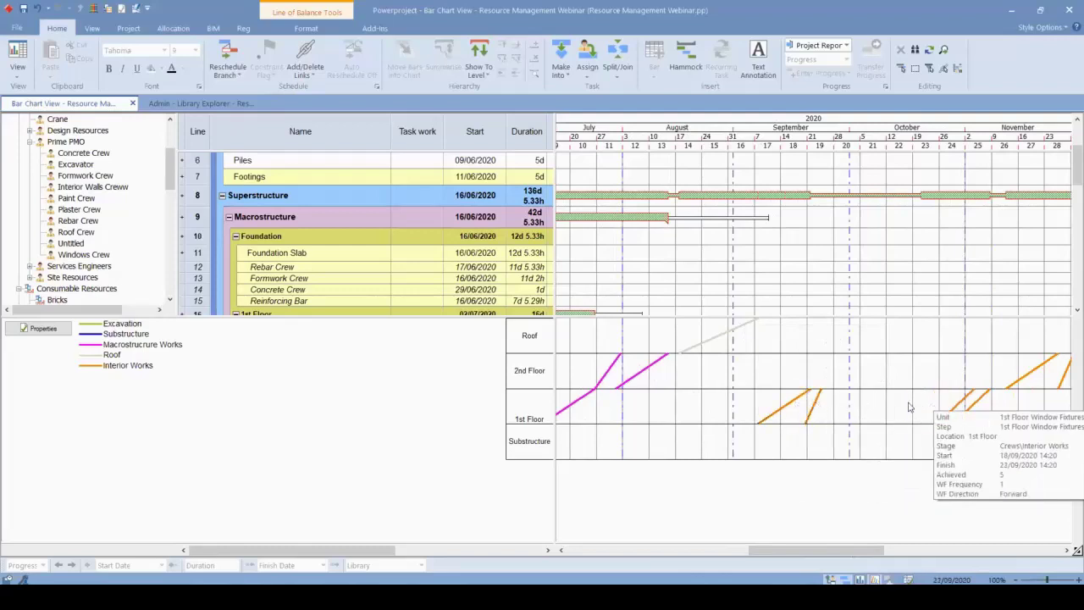
mouse_move(959, 400)
mouse_move(959, 399)
mouse_down()
mouse_move(811, 401)
mouse_move(831, 401)
mouse_up()
drag(974, 415, 866, 413)
- Move the 2nd Floor Interior Walls line earlier to follow 1st Floor Paint, and the 2nd Floor Window Fixtures line directly after it
mouse_move(1035, 377)
drag(1035, 377, 884, 425)
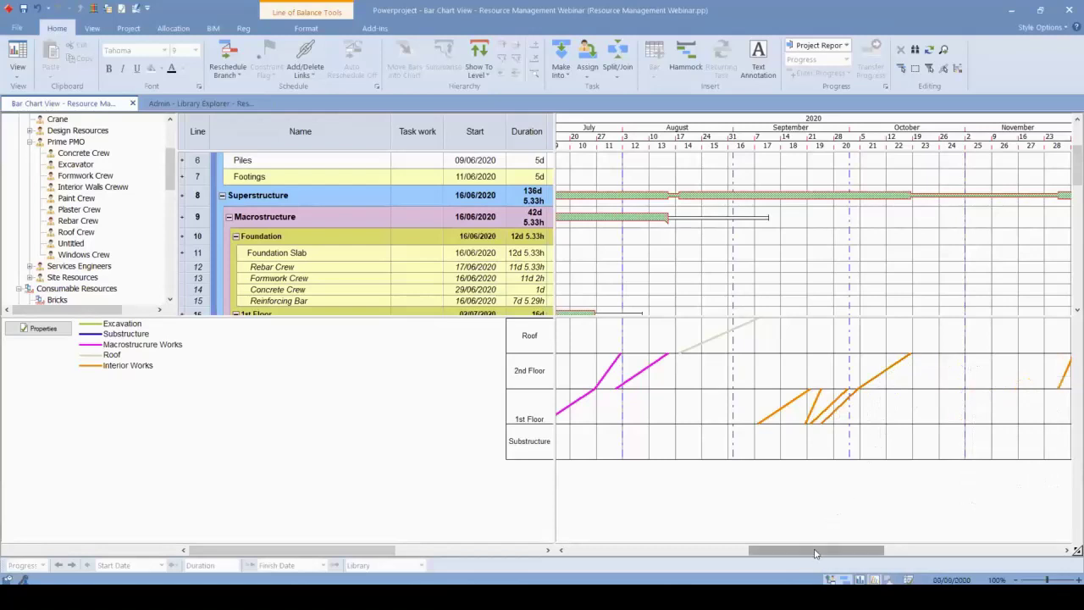
scroll(813, 552, right, 3)
drag(904, 365, 754, 366)
- Move the 2nd Floor Plaster line earlier to follow Window Fixtures, and the 2nd Floor Paint line to start on 27/10/2020 at 14:20
mouse_move(952, 363)
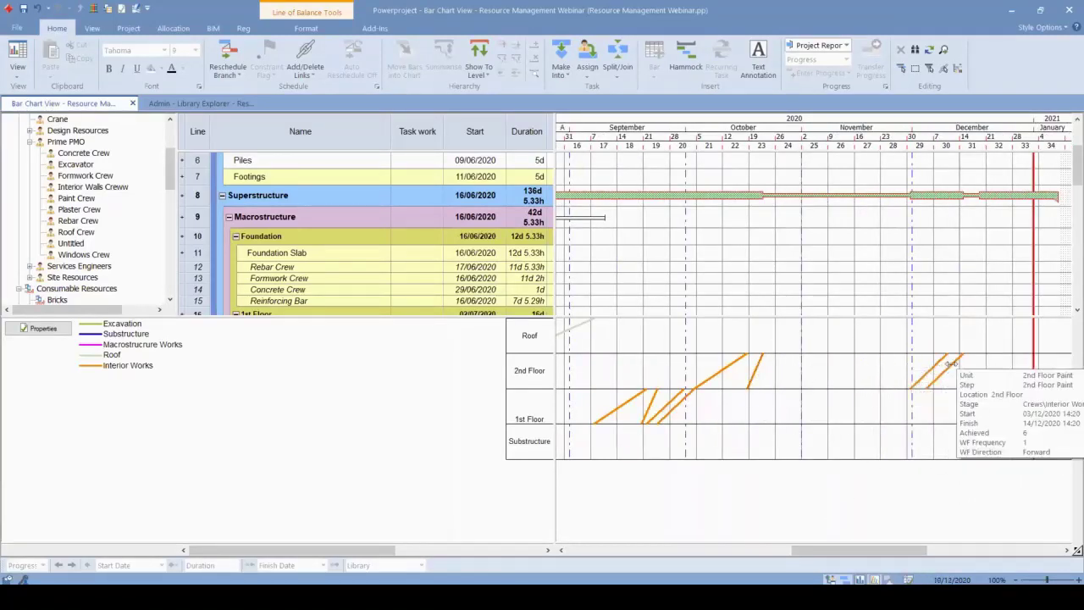
click(955, 359)
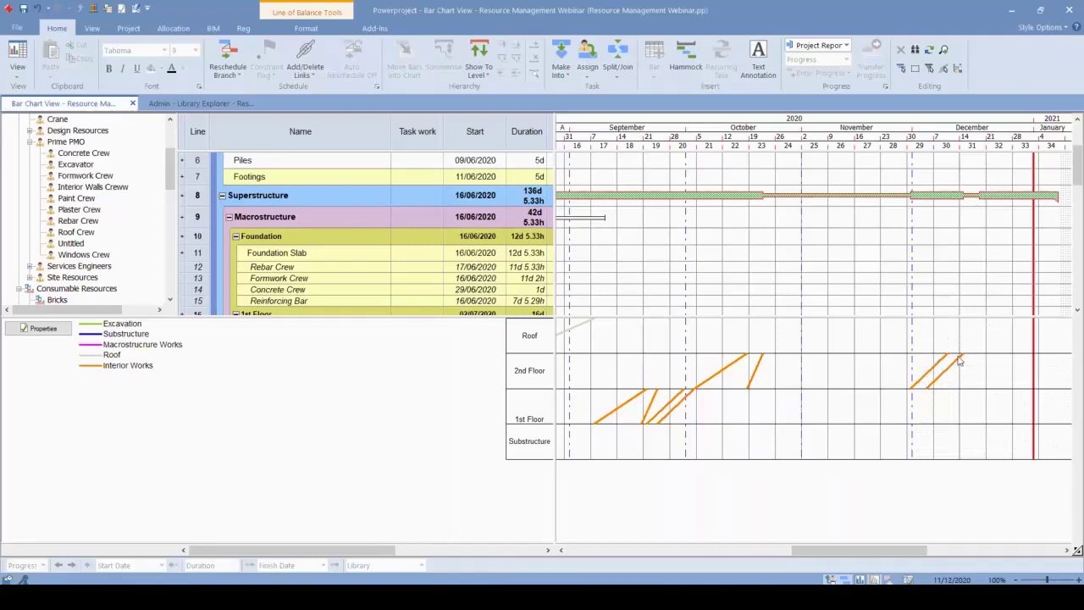
click(953, 358)
mouse_move(934, 364)
drag(864, 365, 779, 387)
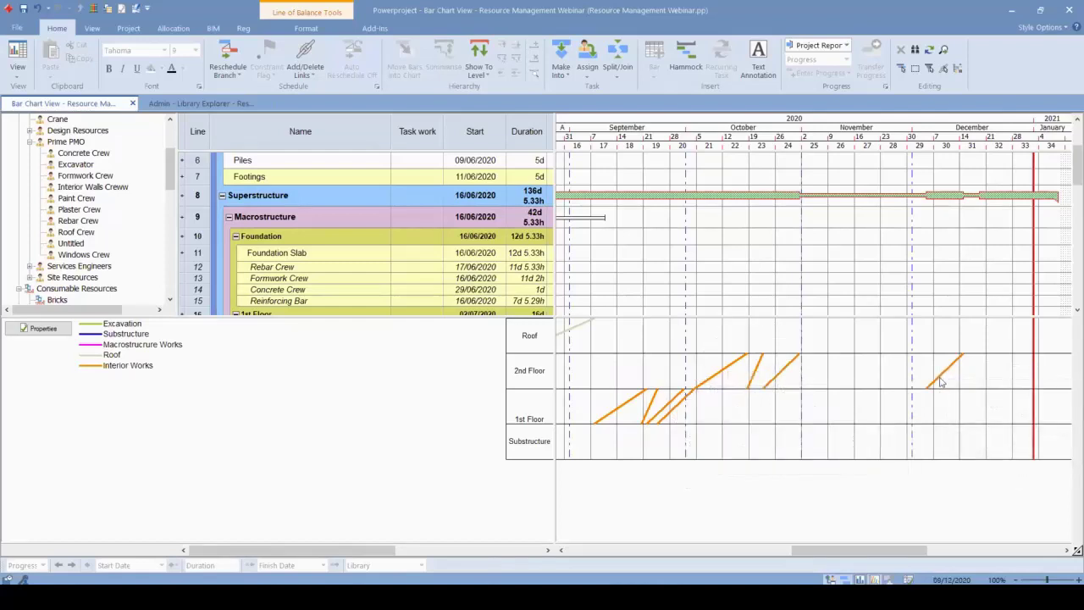
mouse_move(936, 378)
drag(819, 373, 811, 382)
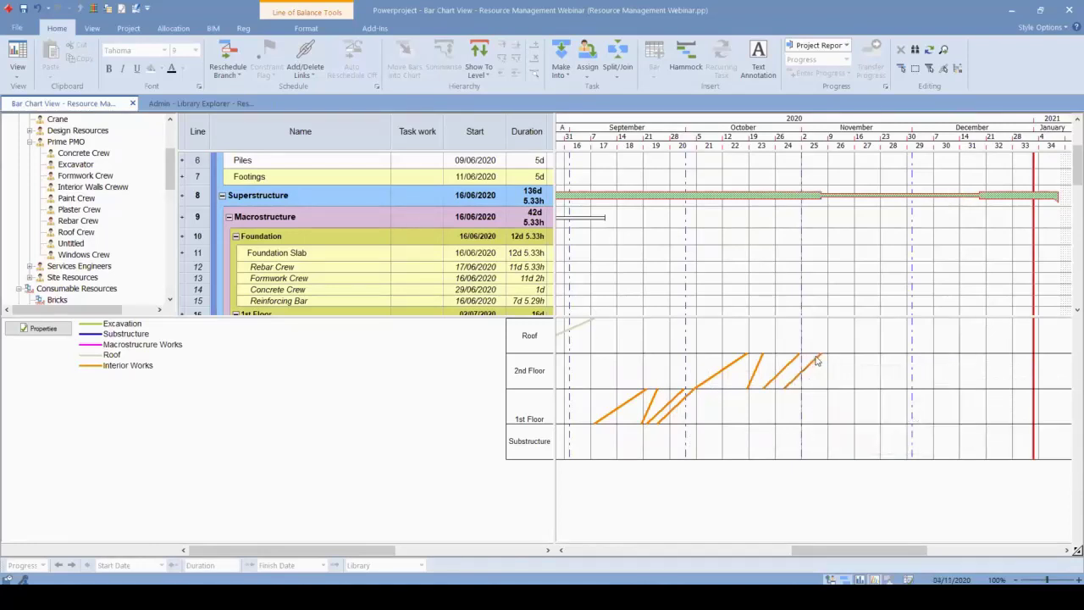
mouse_move(817, 355)
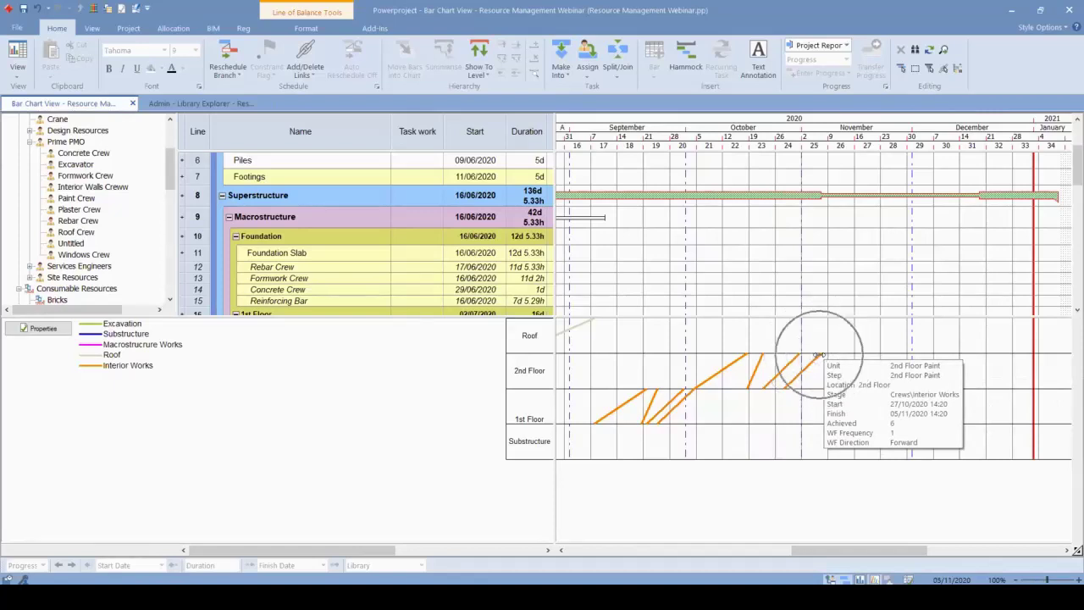
- Widen the chart area beside the task table and review the rearranged line of balance across the whole project timeline
scroll(800, 247, down, 3)
scroll(762, 229, up, 6)
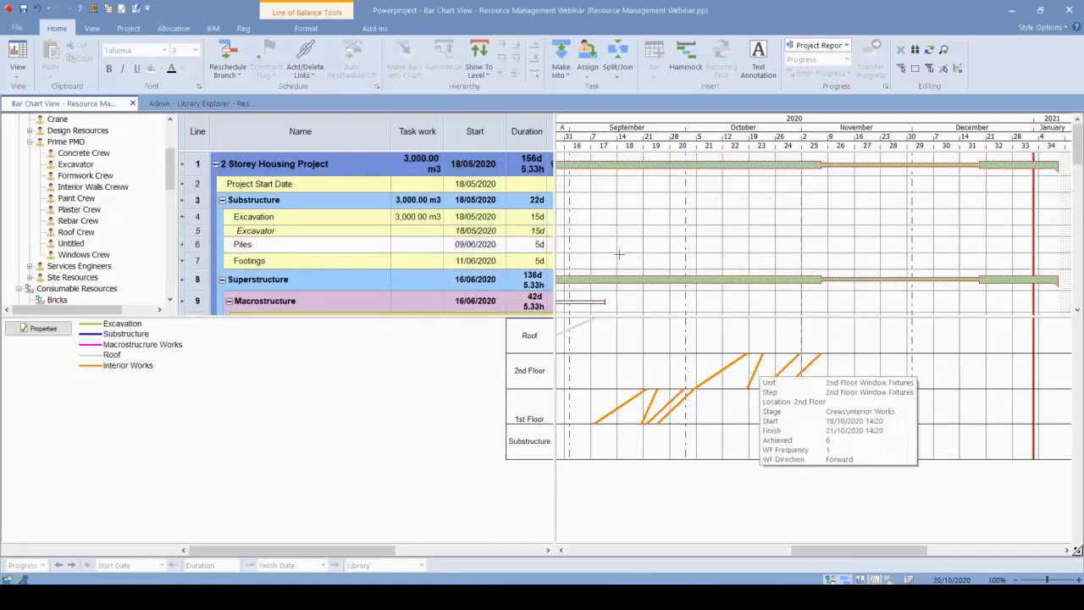
drag(552, 248, 386, 259)
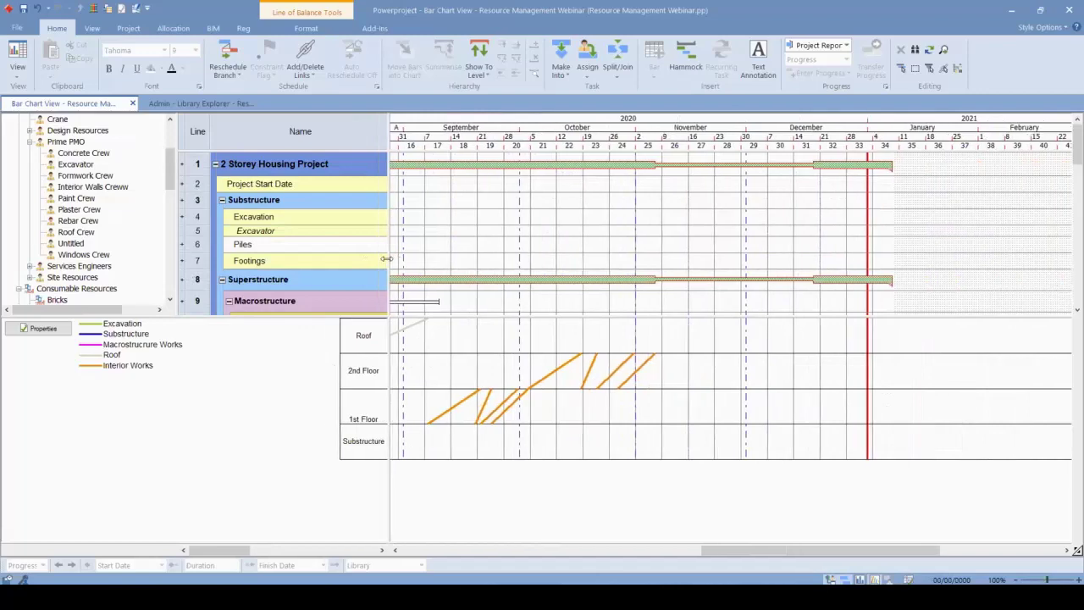
drag(846, 550, 705, 541)
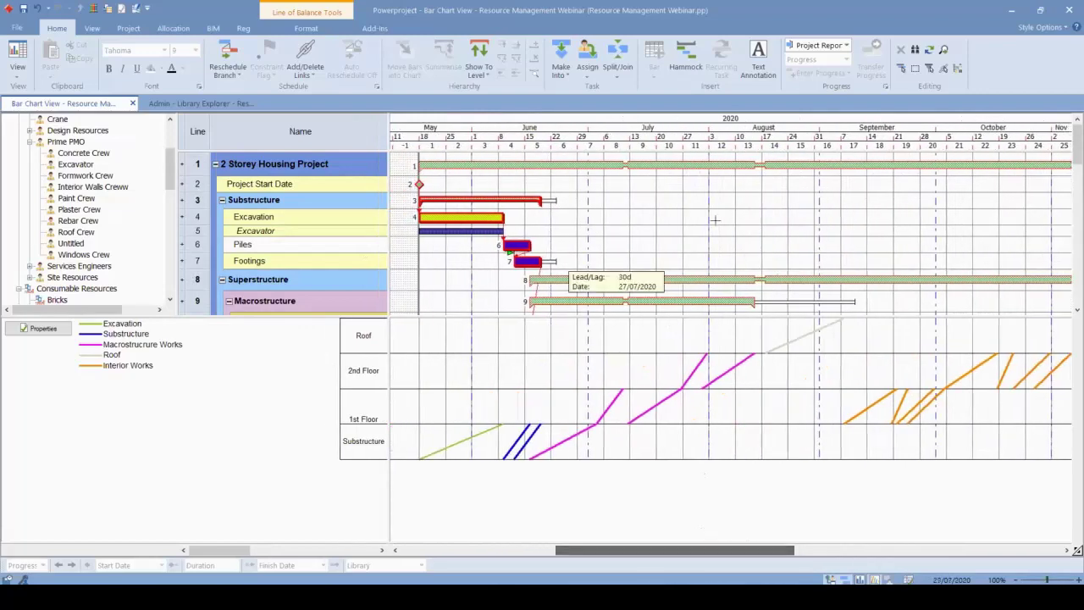
scroll(719, 199, down, 2)
mouse_move(638, 419)
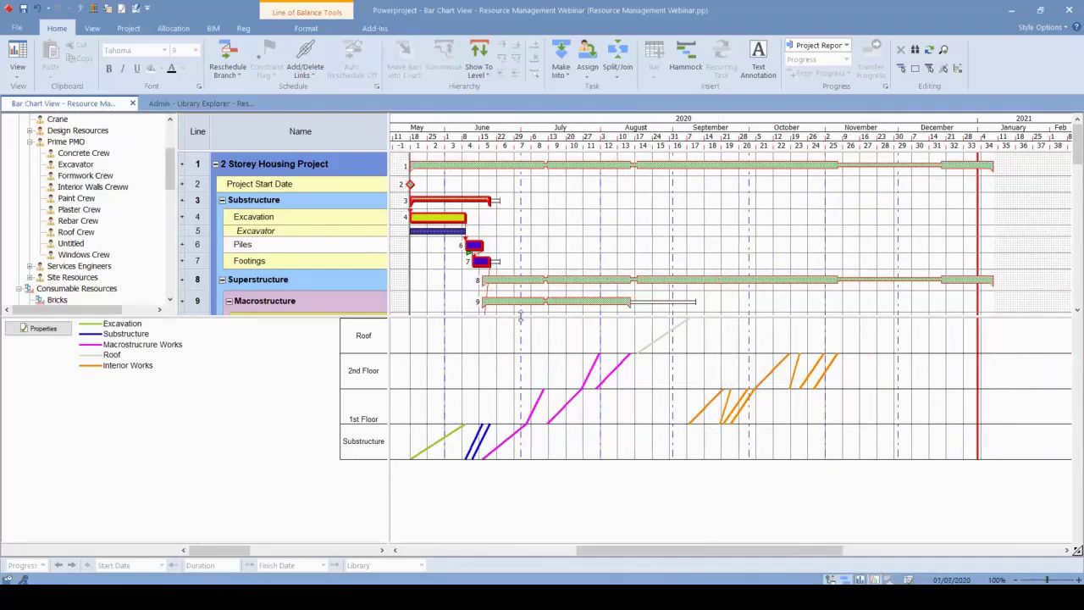
- Generate the Resources Assigned report from the Excel resource reports and dismiss the report file notice
click(91, 28)
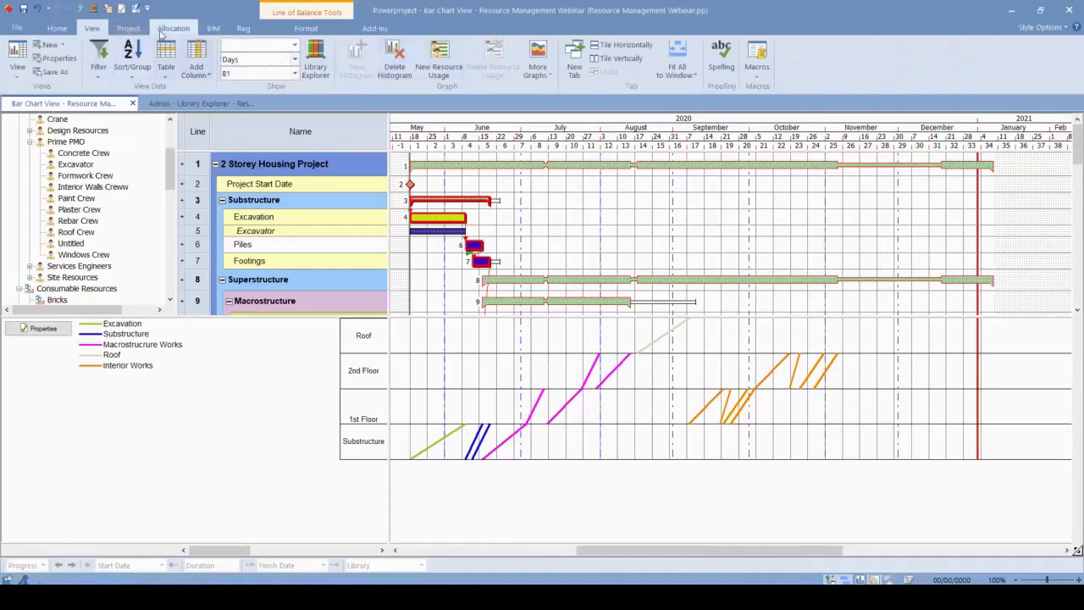
click(133, 29)
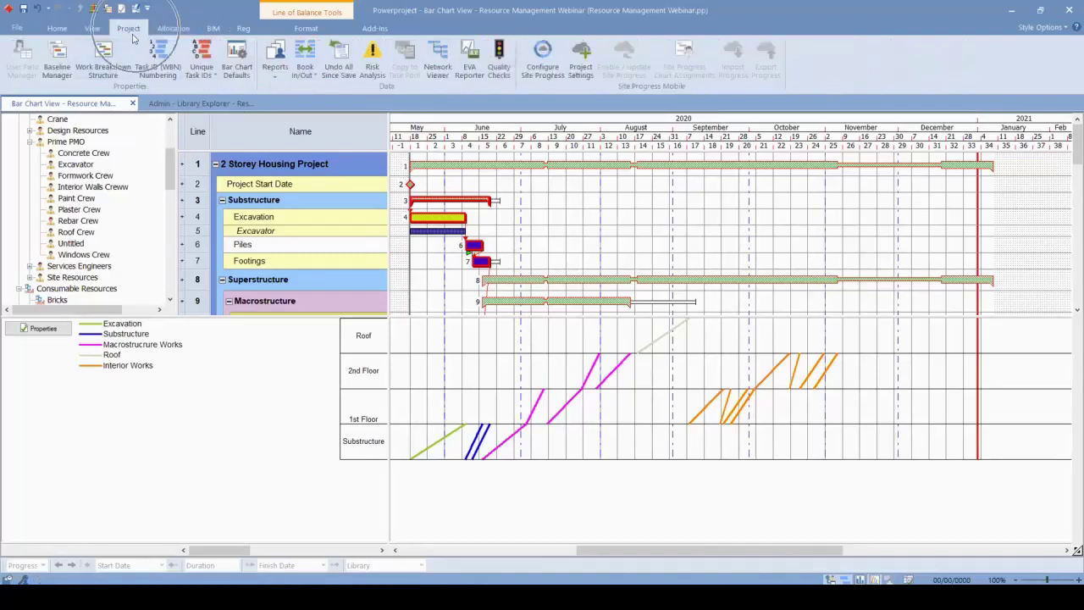
click(284, 64)
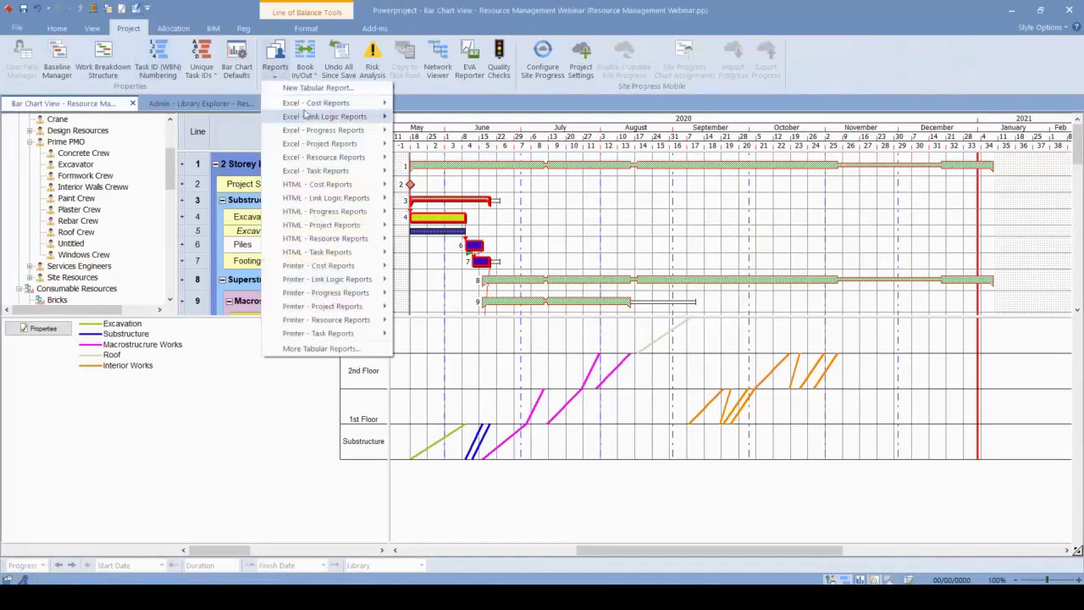
mouse_move(361, 119)
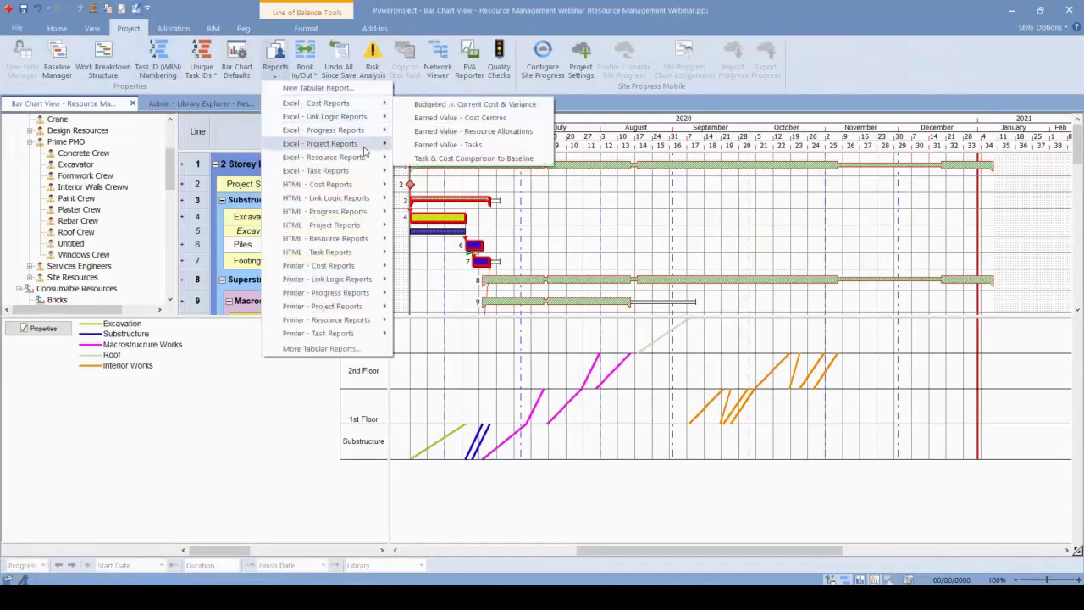
mouse_move(356, 158)
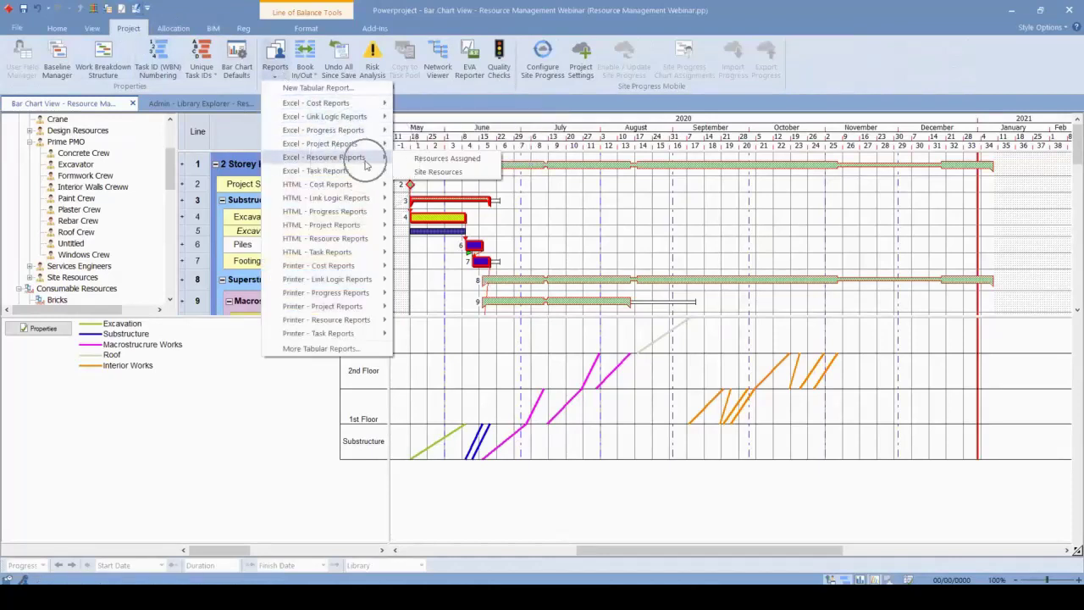
click(436, 160)
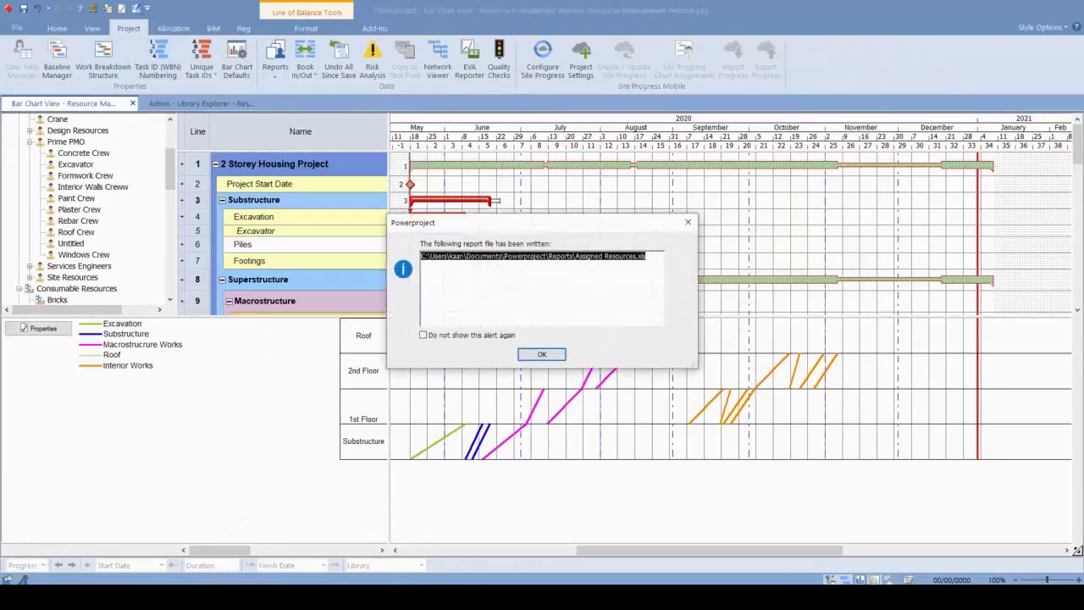
key(Return)
- Switch to File Explorer and open the generated Assigned Resources.xls from the Powerproject Reports folder by its full path
key(super+e)
click(496, 112)
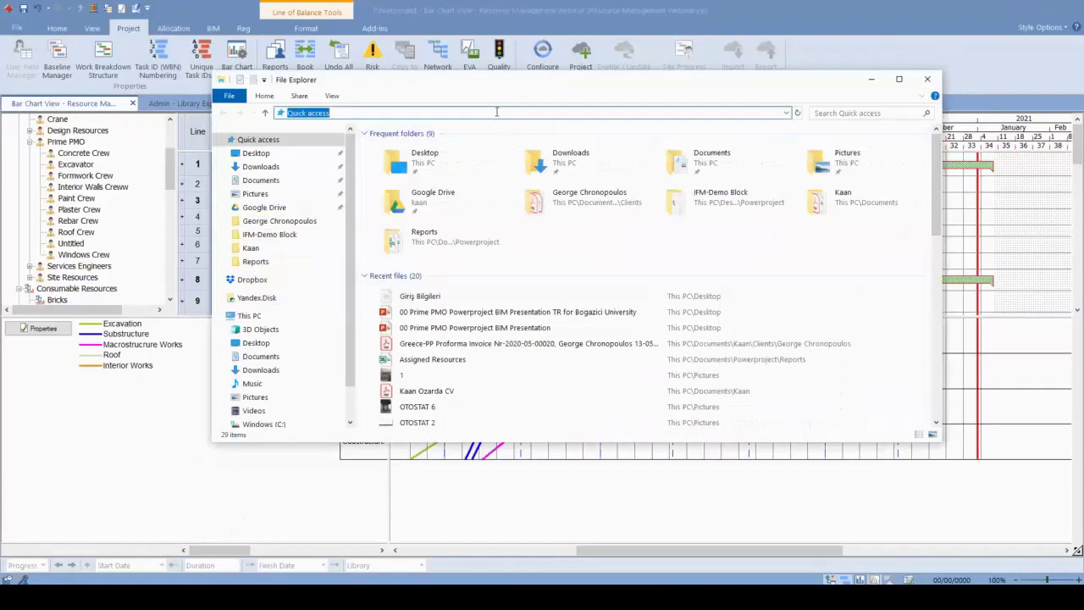
text(C:\Users\kaan\Documents\Powerproject\Reports\Assigned Resources.xls)
key(Return)
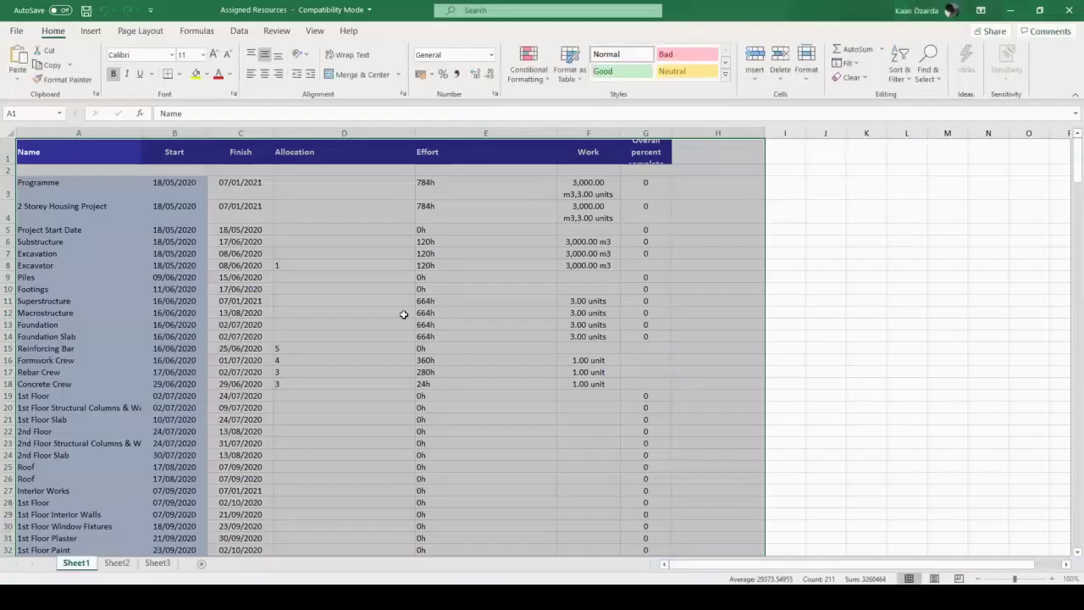
- Examine the Excavator row's allocation, effort and work in the report, and compare its work with the Substructure and Excavation rows
click(403, 315)
key(Up)
key(Up)
key(Up)
key(Up)
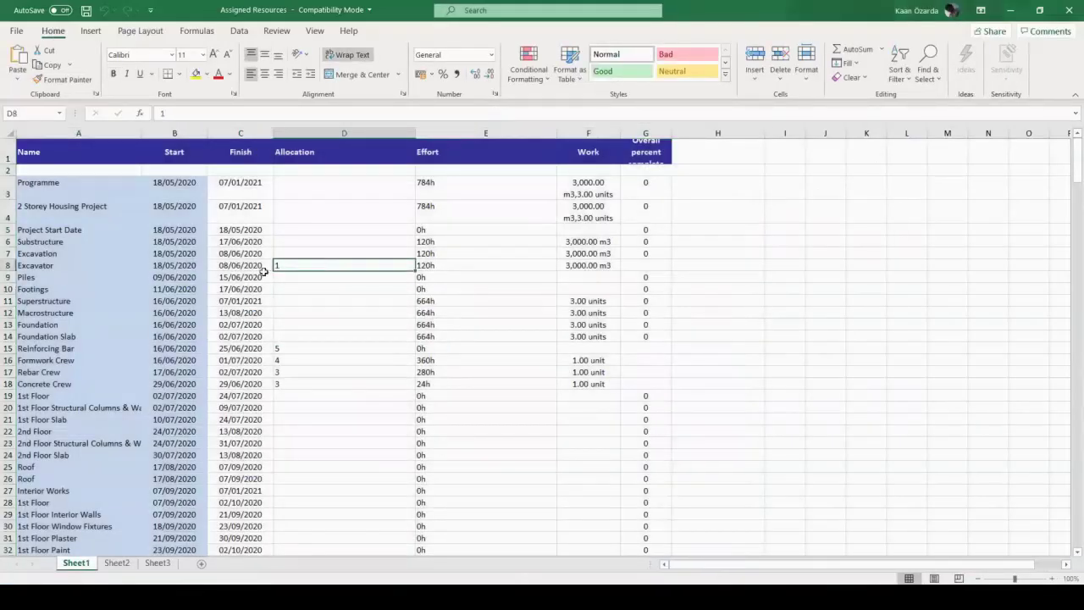
click(7, 264)
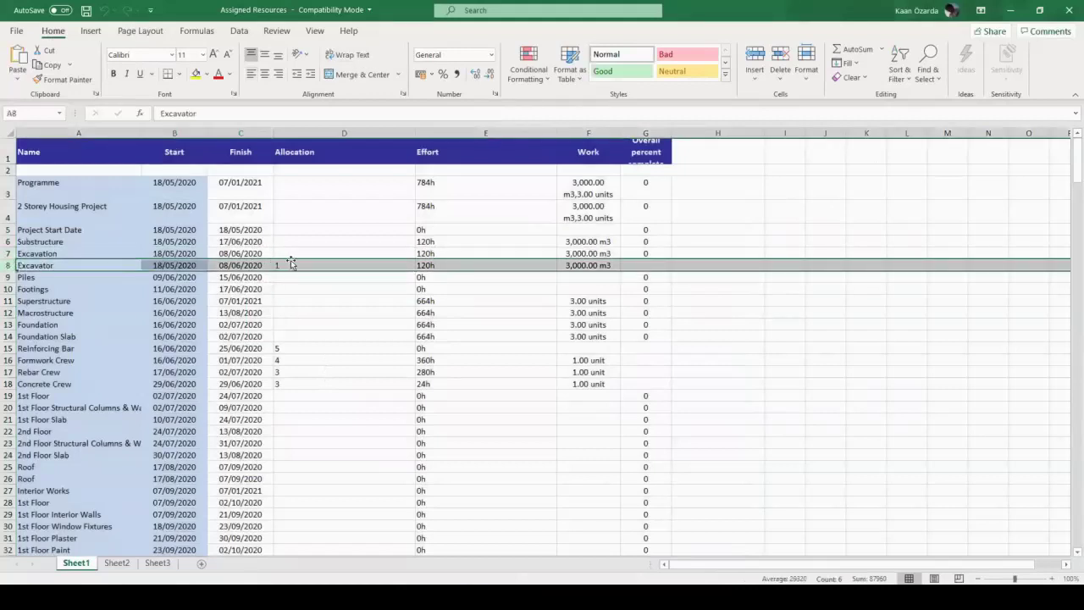
click(457, 265)
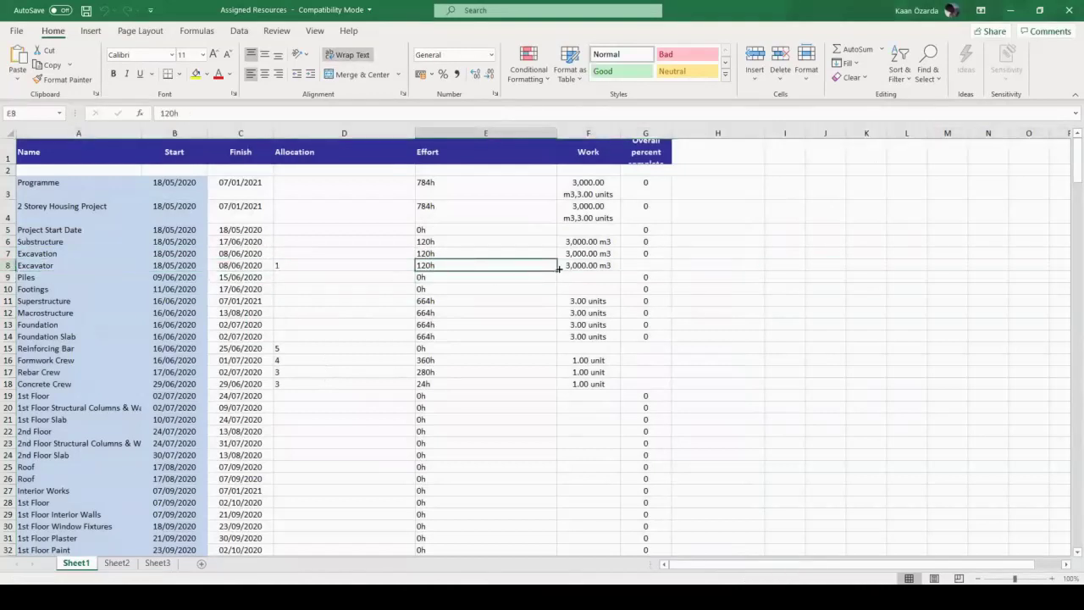
click(593, 267)
drag(585, 242, 586, 265)
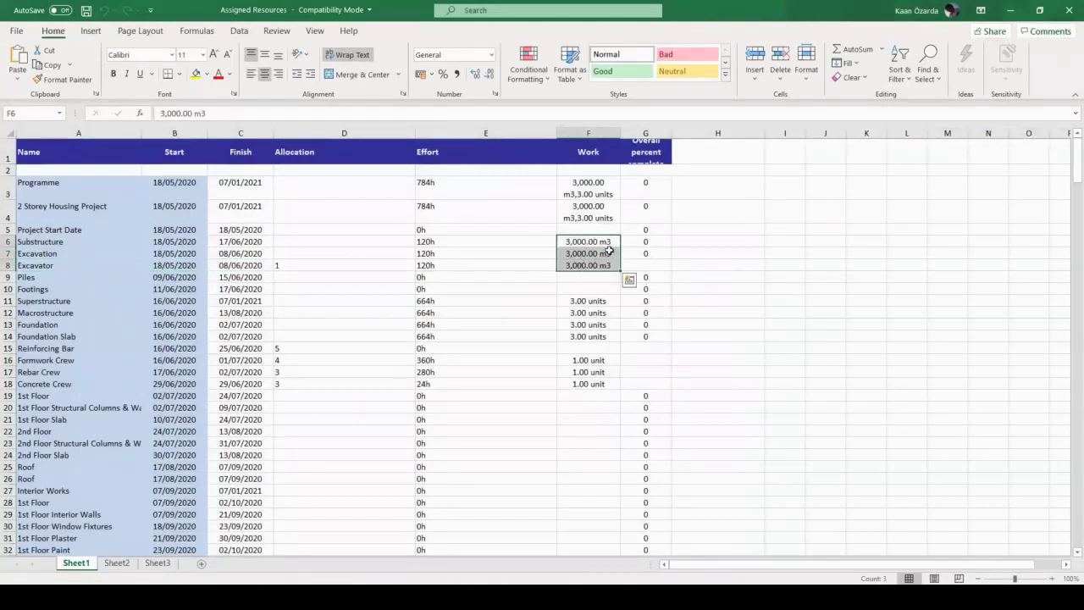
- Widen the Overall percent complete column so its full header fits, and review the column's values
key(ctrl+q)
click(720, 229)
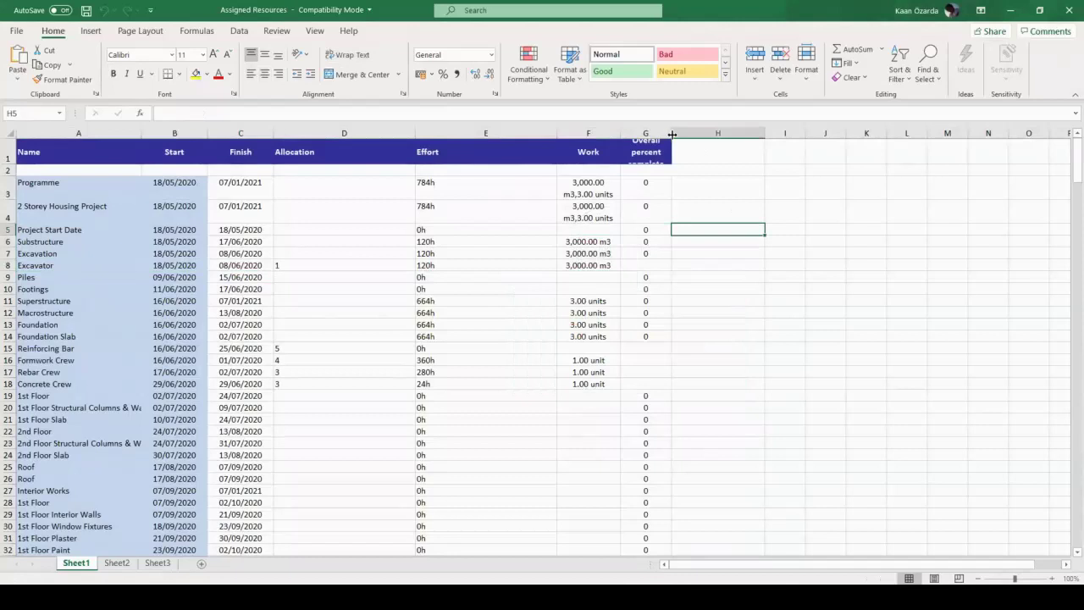
drag(670, 133, 694, 133)
click(677, 152)
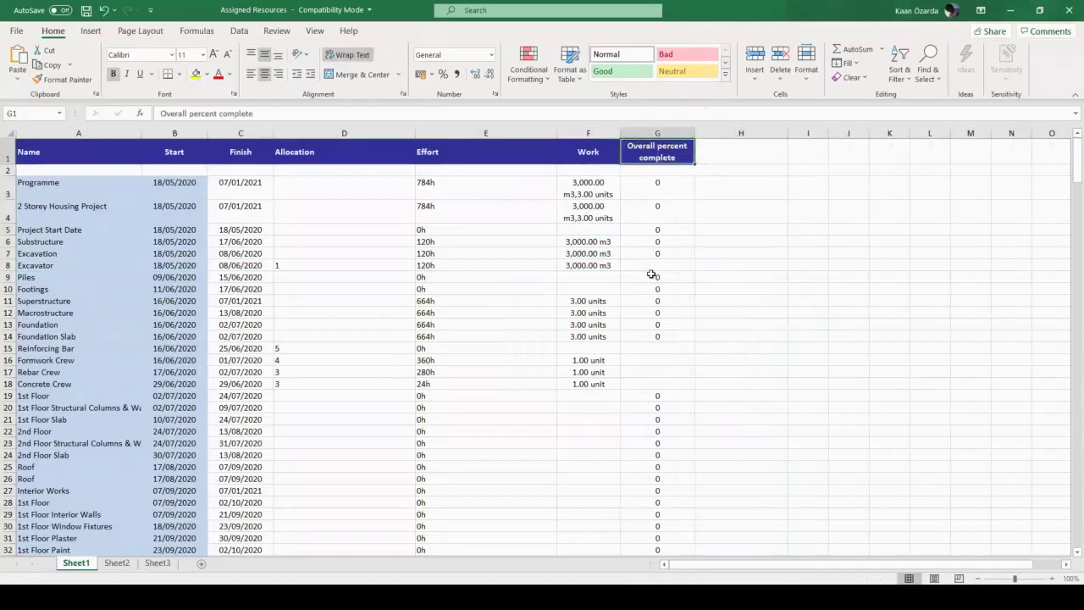
scroll(644, 296, down, 1)
scroll(650, 211, up, 1)
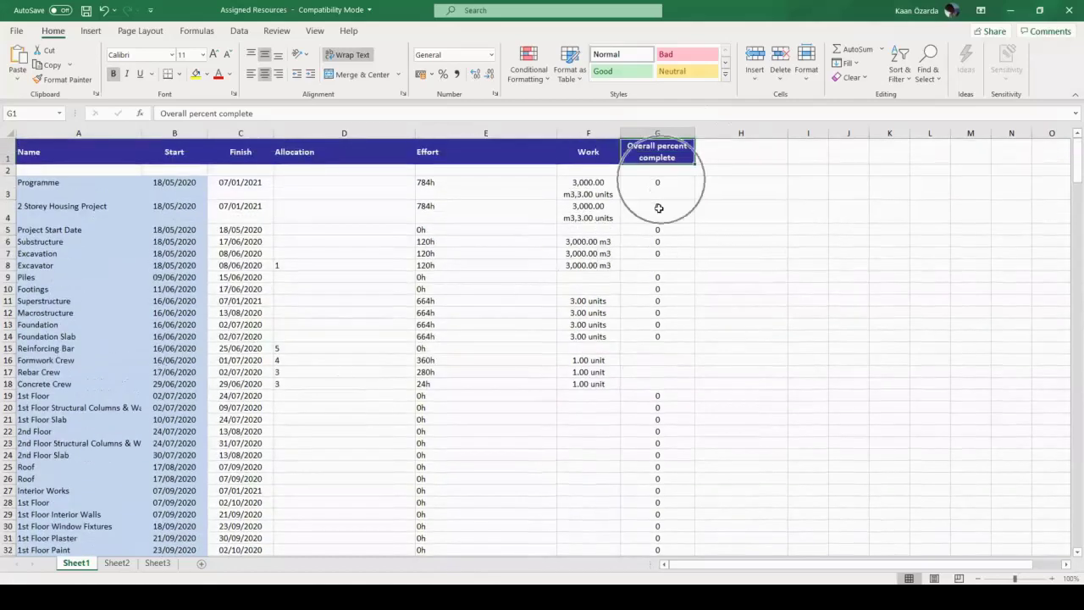
- Examine the Foundation Slab row and its assigned resources from Reinforcing Bar to Concrete Crew, then look over the remaining rows
click(9, 347)
click(10, 336)
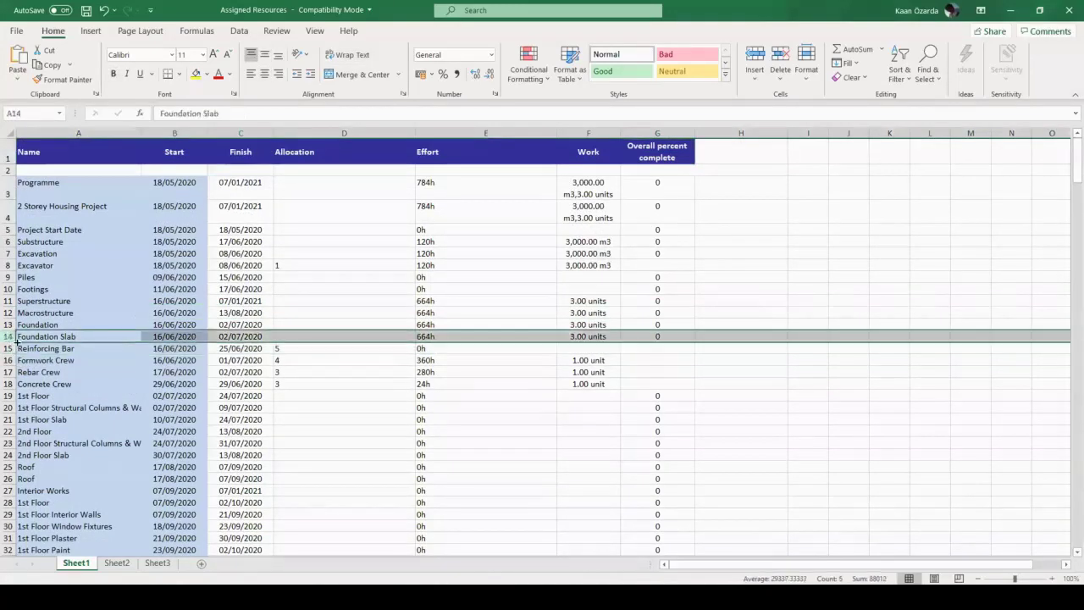
drag(9, 348, 10, 383)
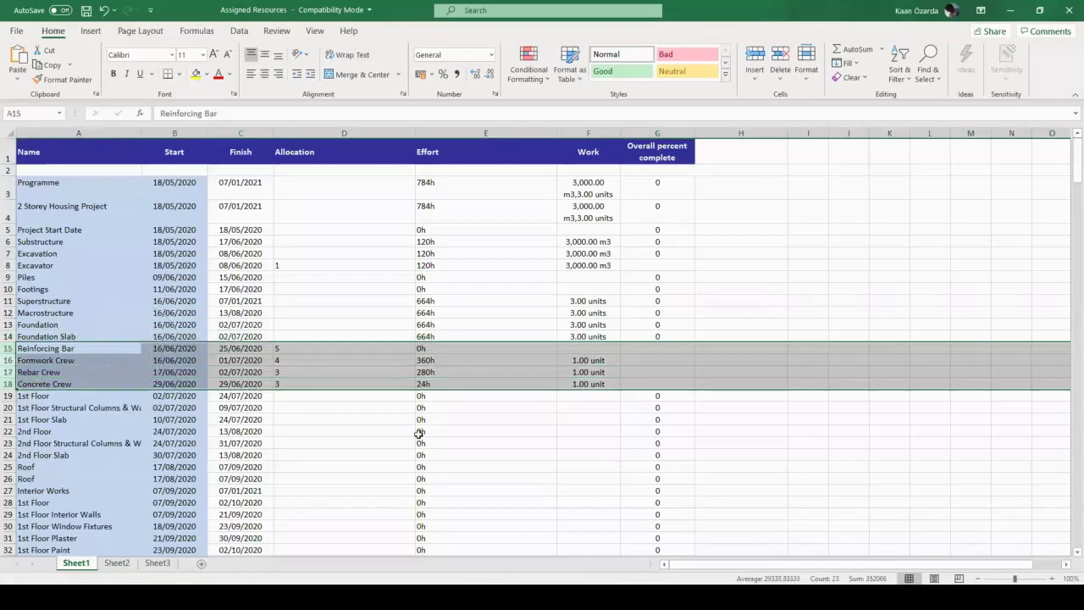
click(481, 442)
scroll(470, 360, down, 4)
scroll(338, 279, up, 4)
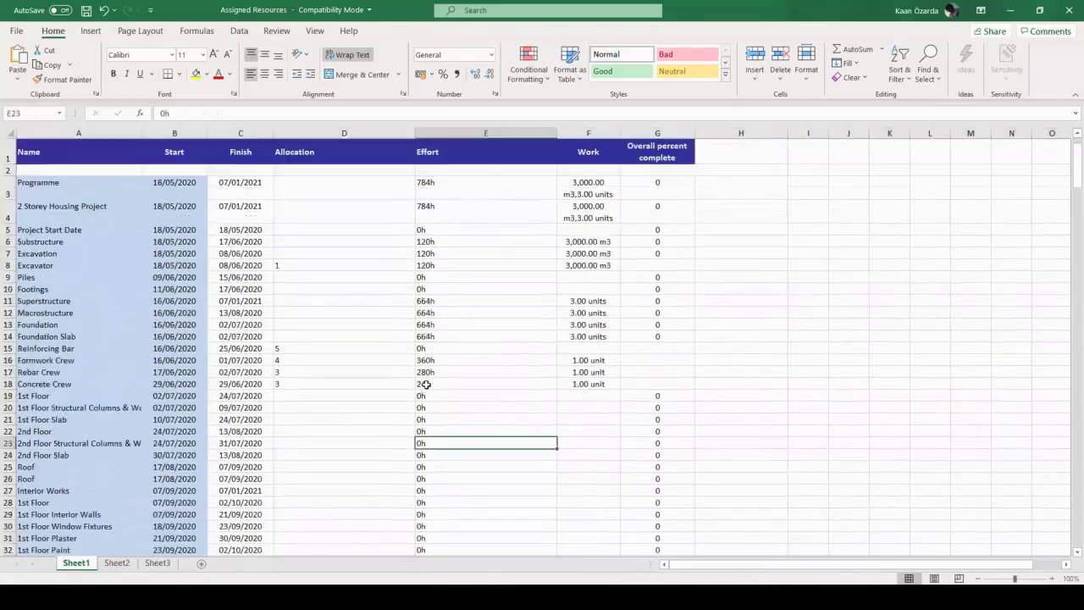
- Close the Assigned Resources workbook
click(365, 227)
click(926, 325)
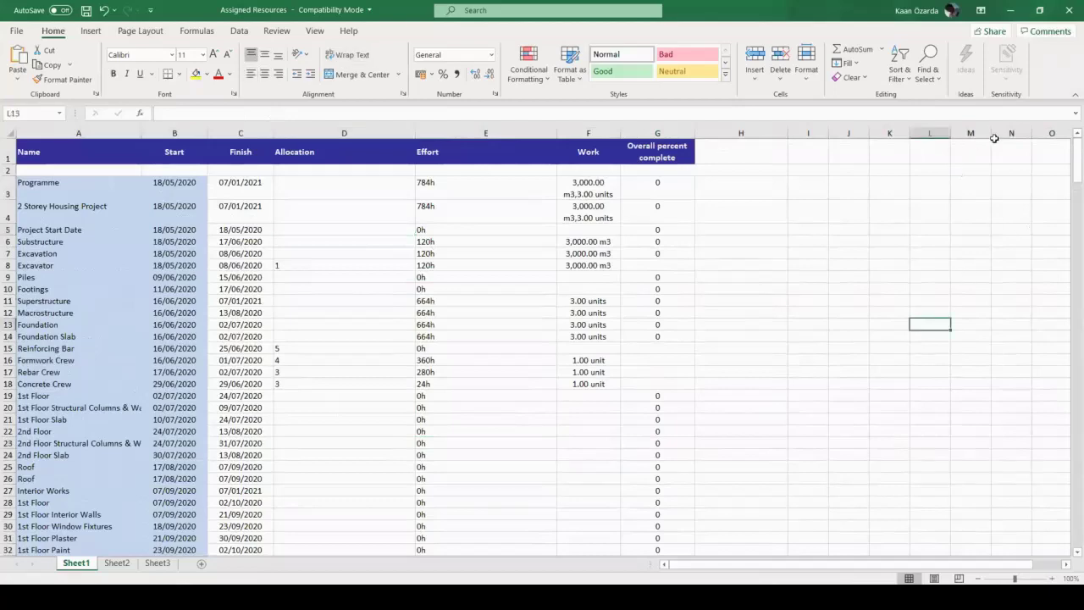
click(1068, 10)
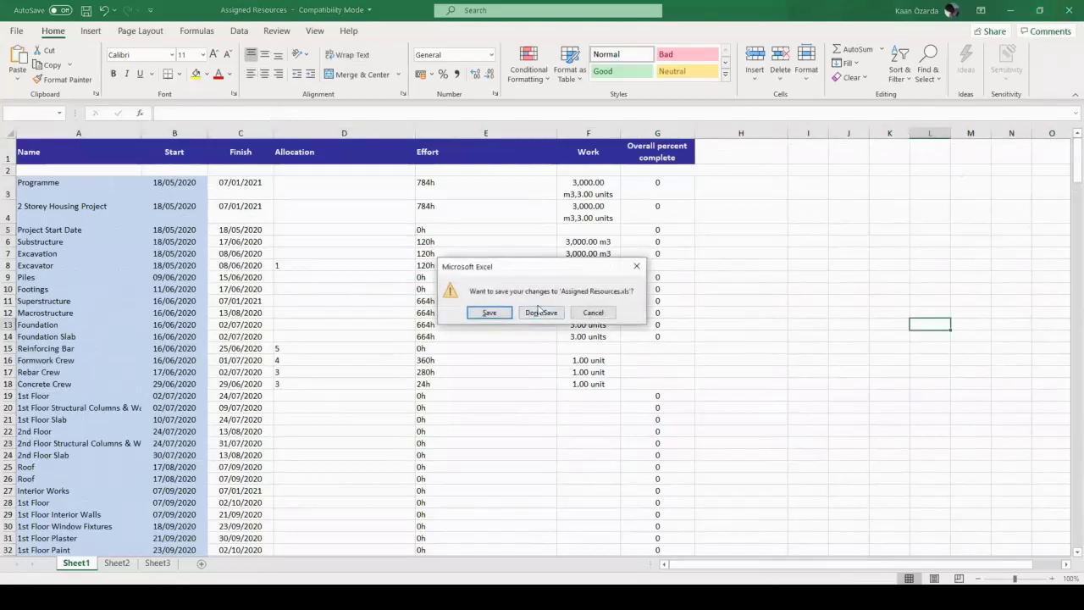